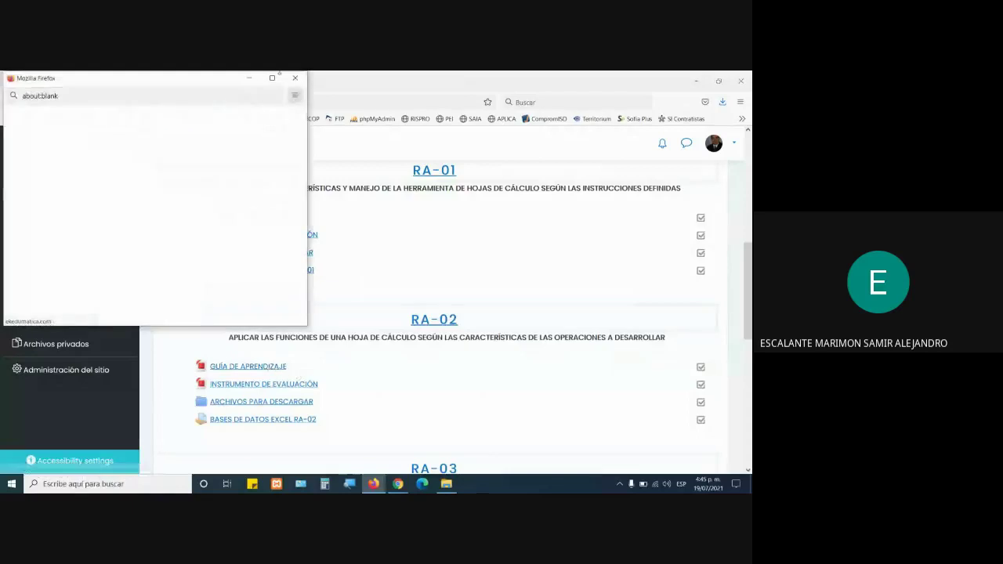
Open the RA-02 learning guide PDF, then show the Google Meet in-call chat messages
left_click(273, 78)
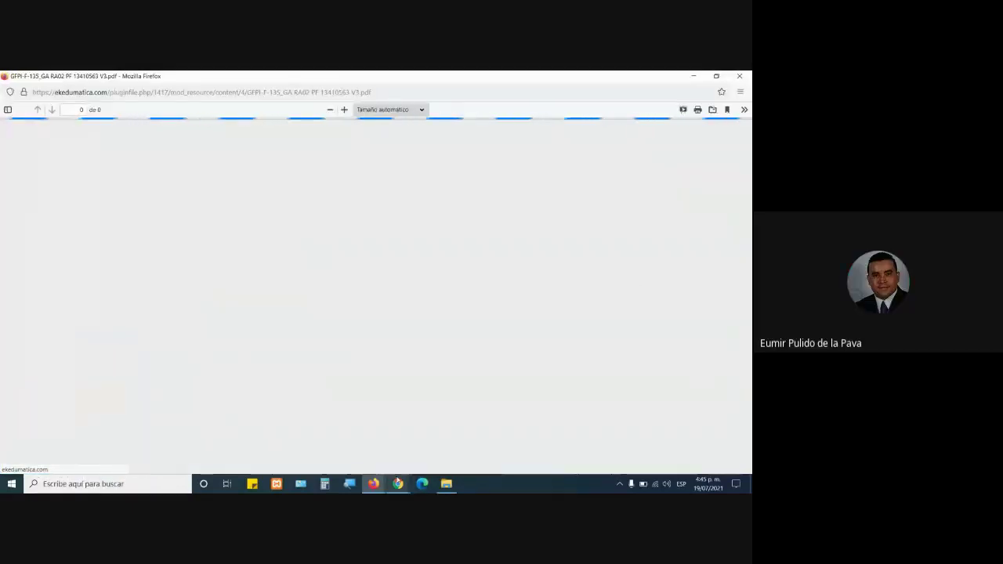
left_click(368, 435)
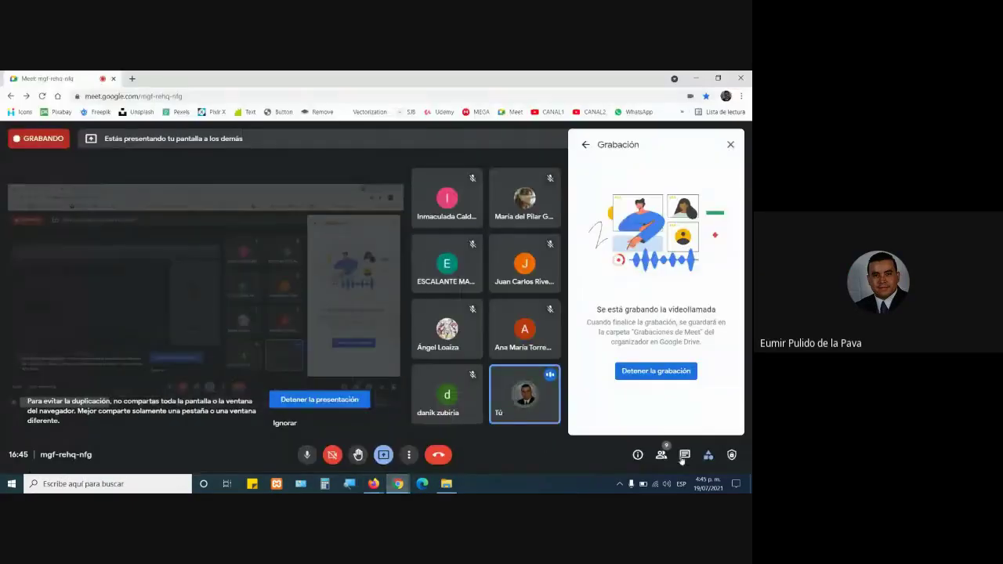
left_click(684, 456)
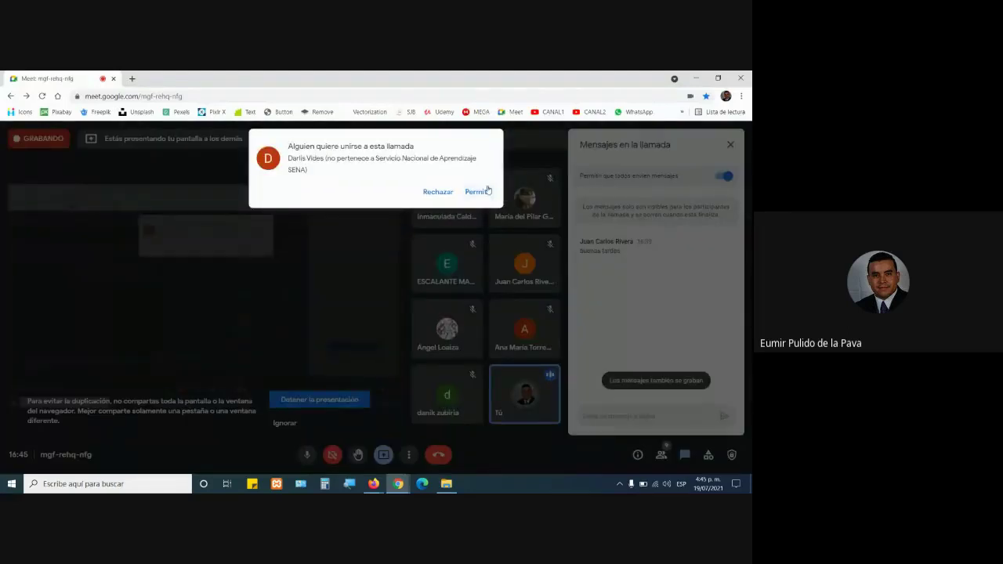
Admit the waiting participant to the call and bring the learning guide PDF back up
left_click(486, 192)
mouse_move(374, 483)
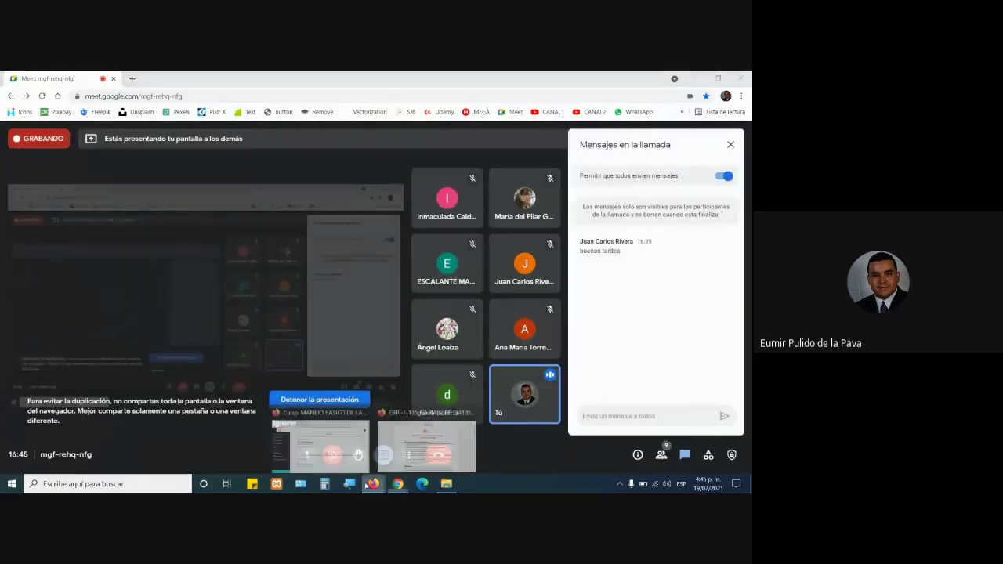
left_click(405, 453)
Read the learning guide down to section E on math and trig functions, then return to Moodle
scroll(499, 358, "down", 10)
scroll(499, 359, "down", 5)
scroll(499, 359, "down", 5)
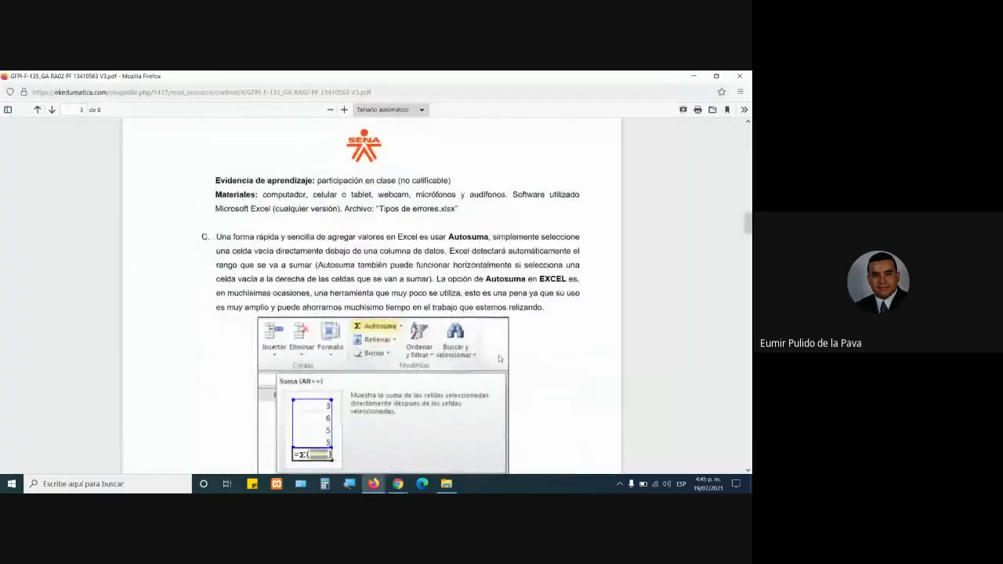
scroll(499, 358, "down", 3)
scroll(545, 357, "down", 1)
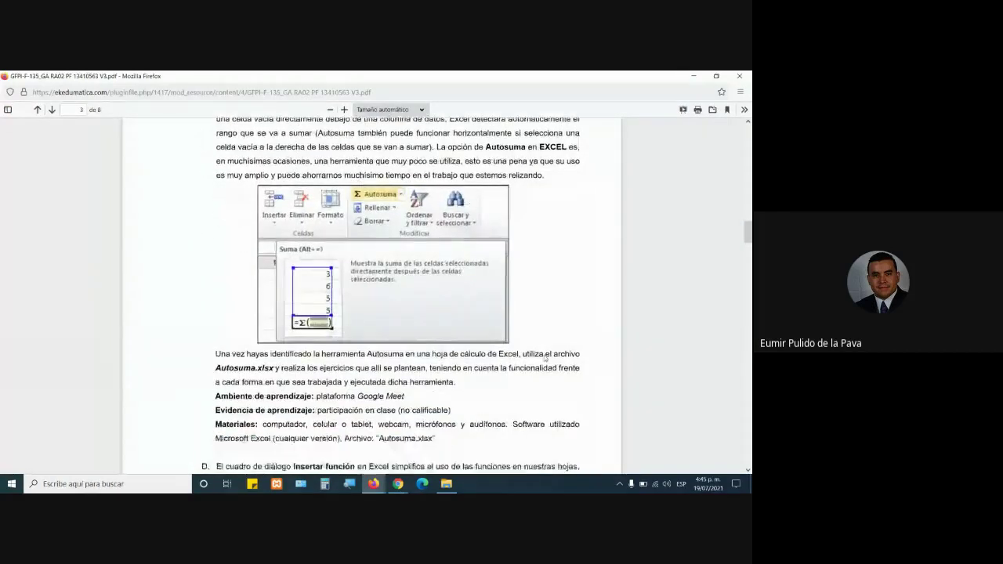
scroll(546, 358, "down", 8)
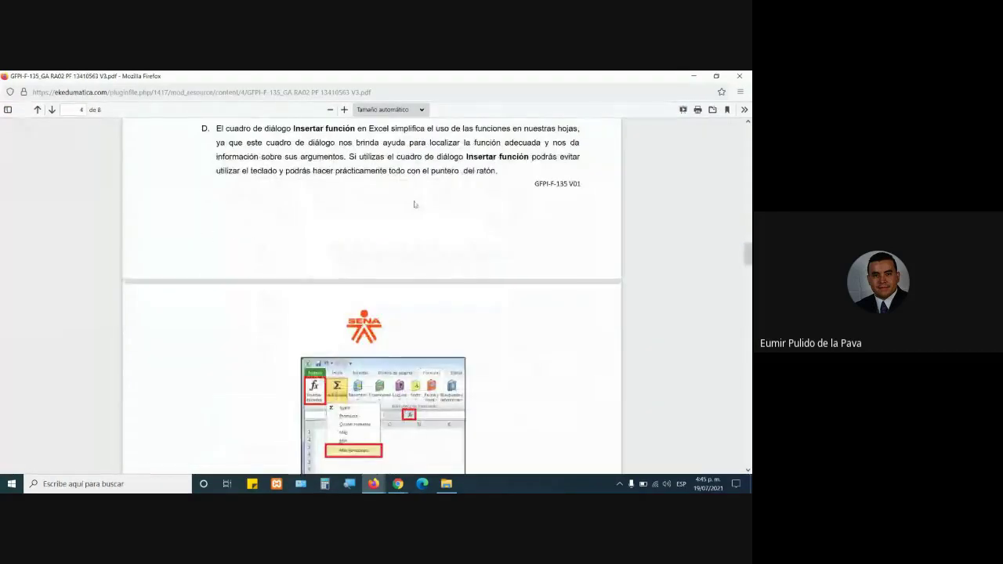
scroll(414, 204, "down", 2)
scroll(408, 251, "down", 8)
scroll(393, 320, "down", 5)
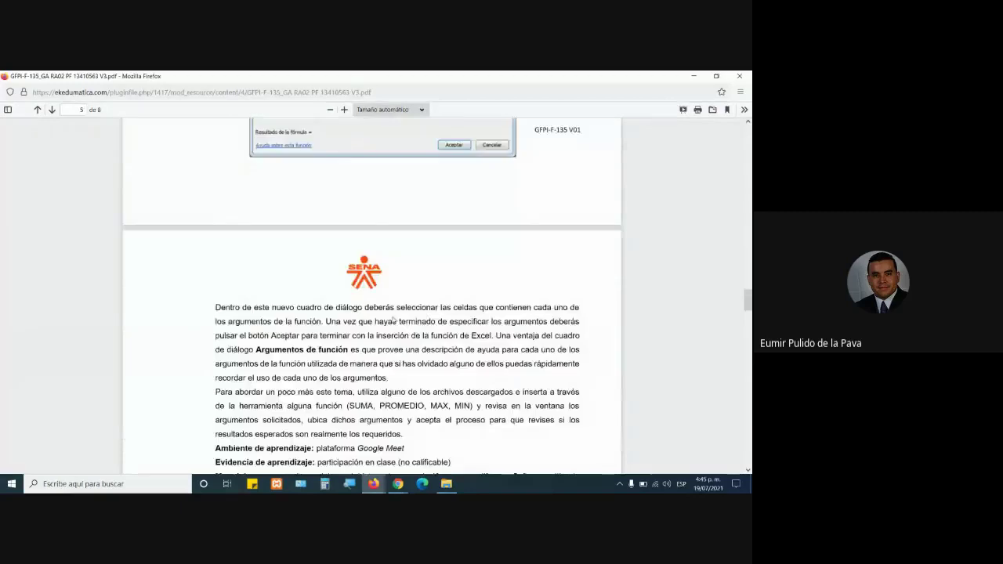
scroll(393, 320, "down", 4)
scroll(414, 335, "down", 2)
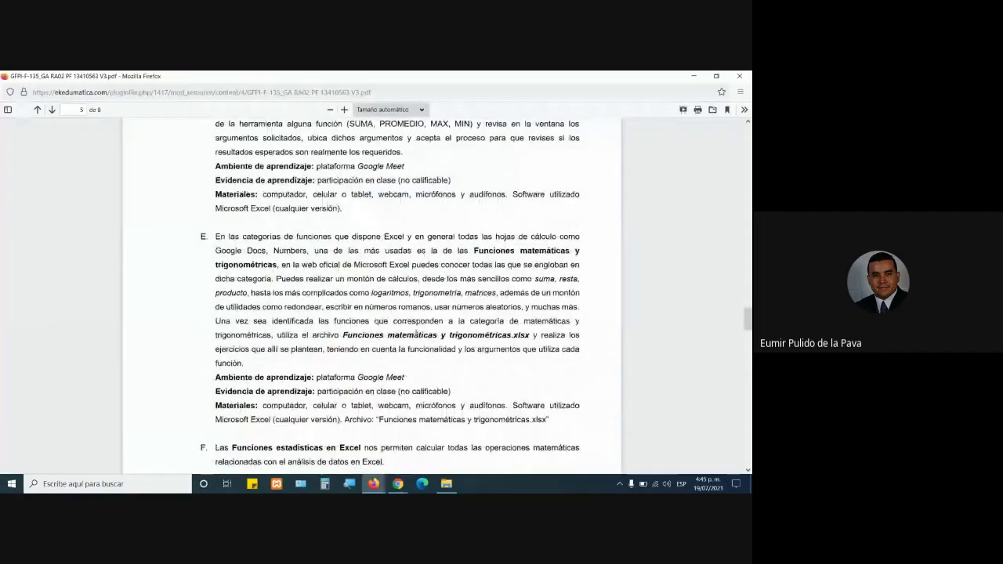
scroll(416, 335, "down", 1)
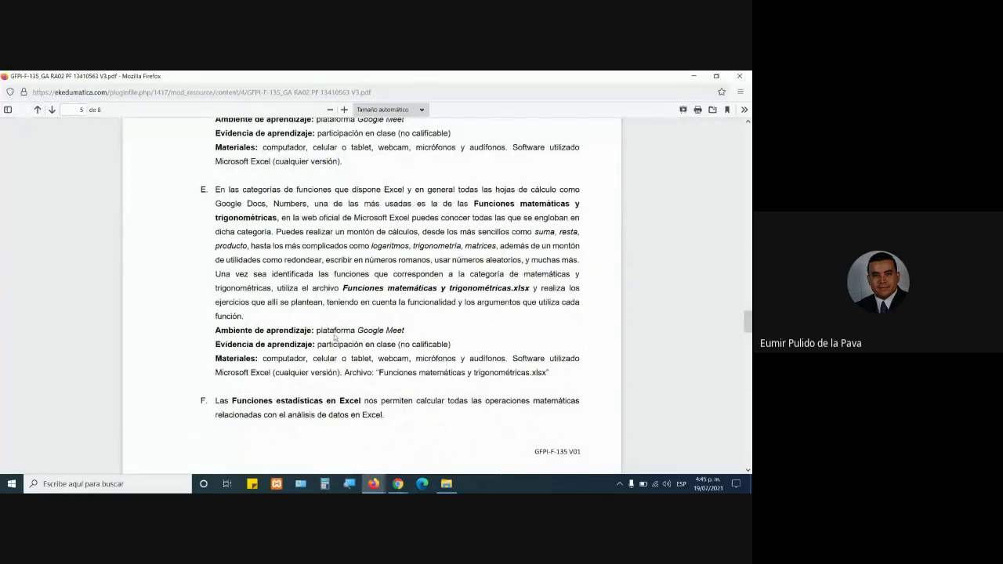
mouse_move(370, 487)
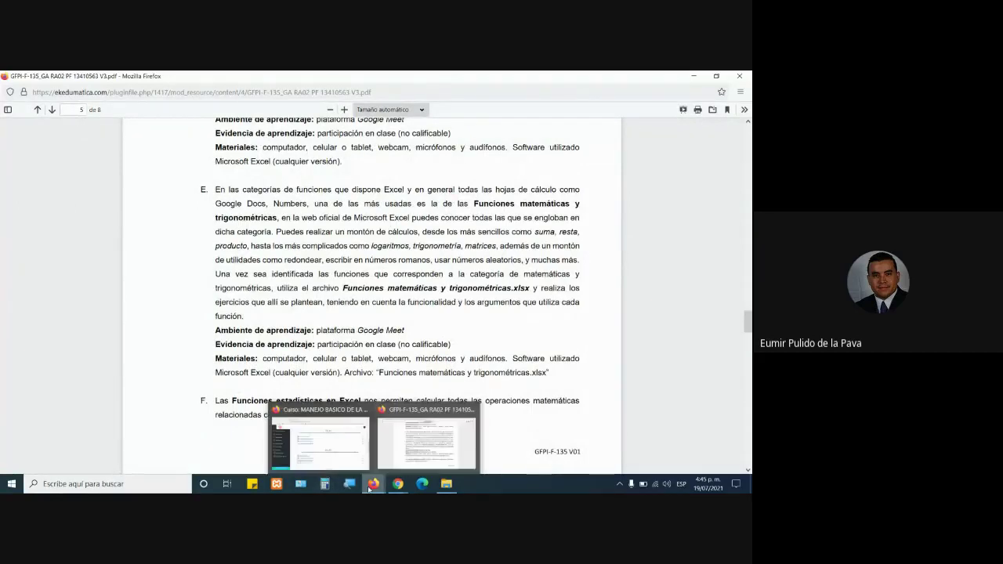
left_click(318, 445)
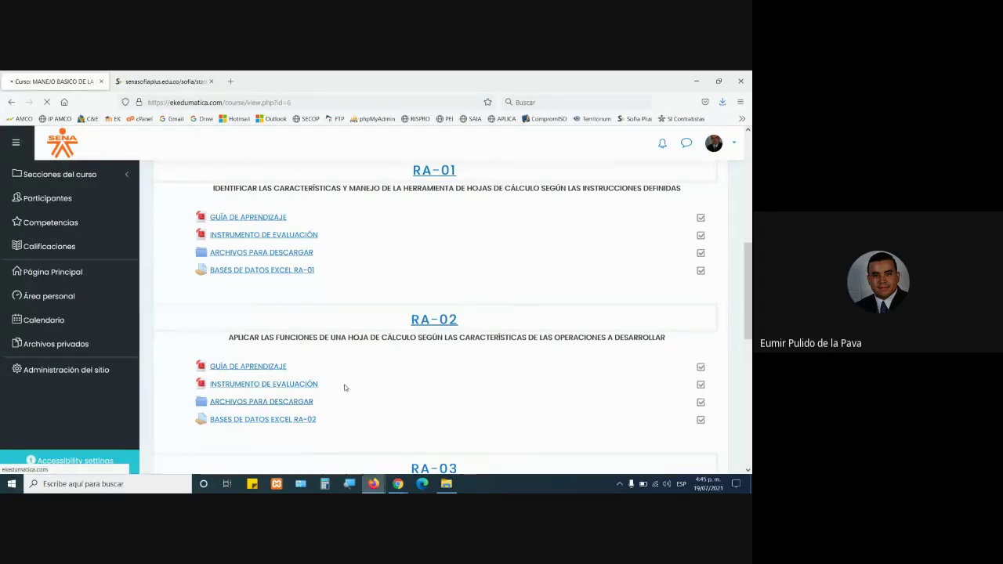
Scroll the RA-02 downloadable-files folder in Moodle, then switch over to File Explorer
scroll(326, 308, "down", 3)
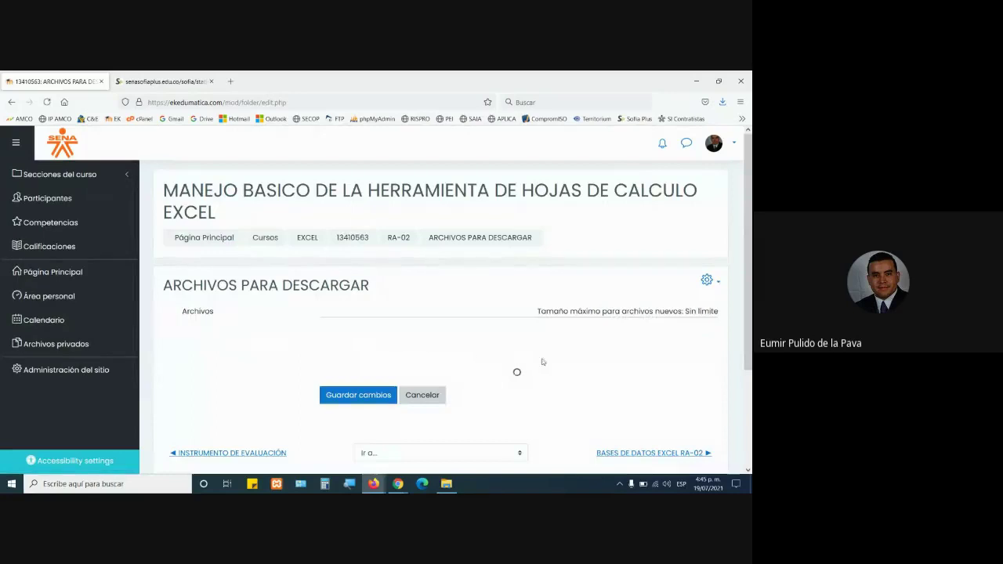
left_click(446, 484)
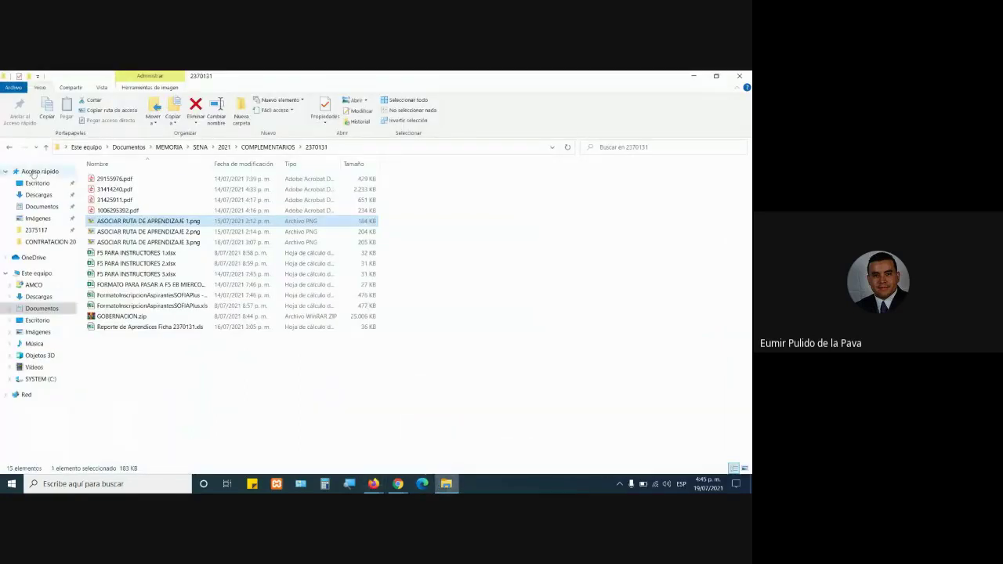
left_click(129, 147)
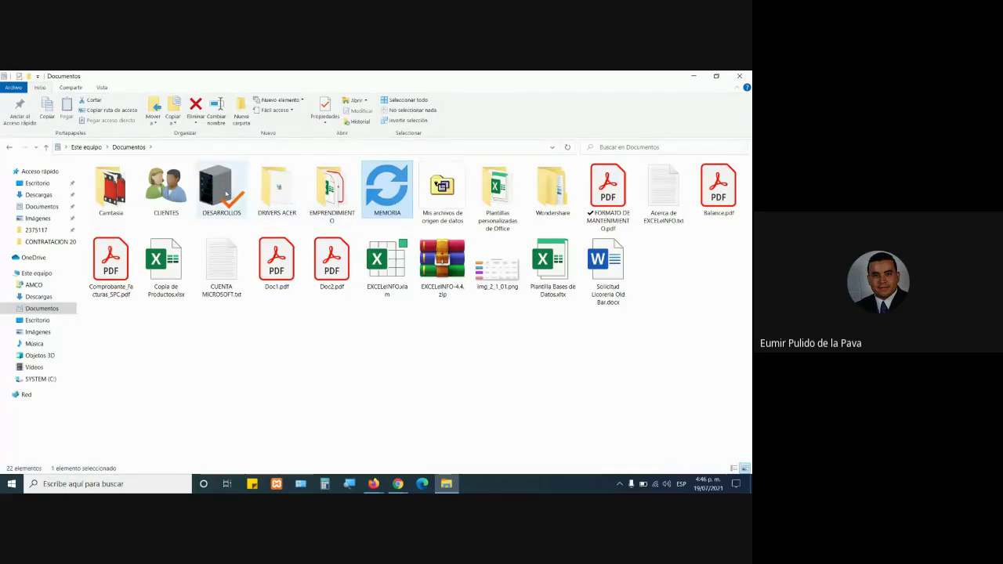
double_click(388, 206)
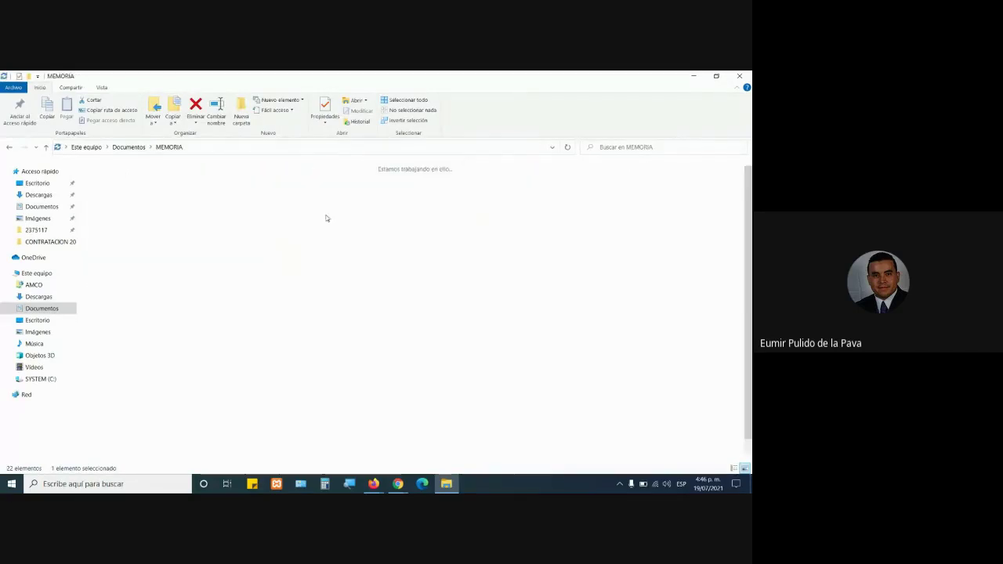
double_click(383, 202)
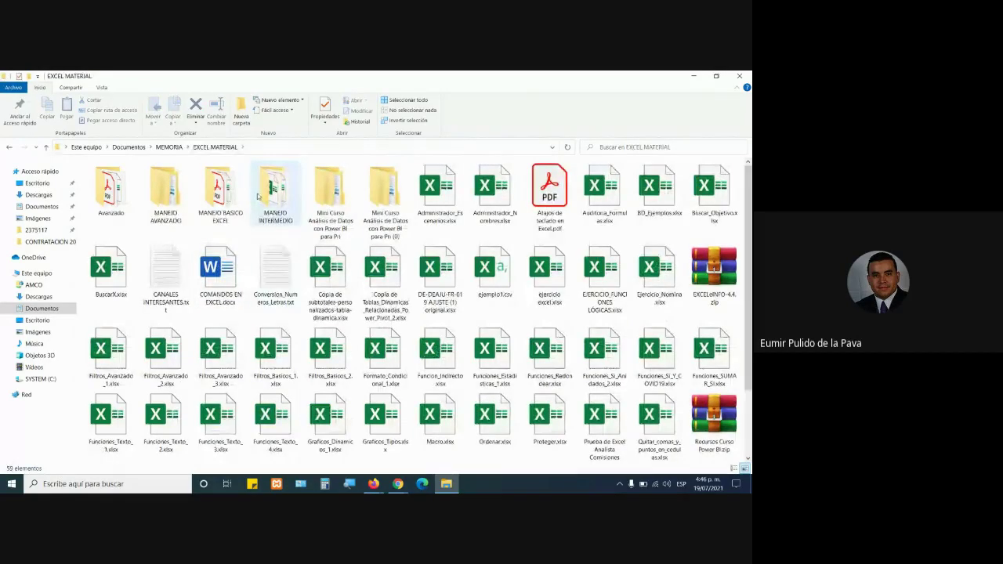
double_click(224, 201)
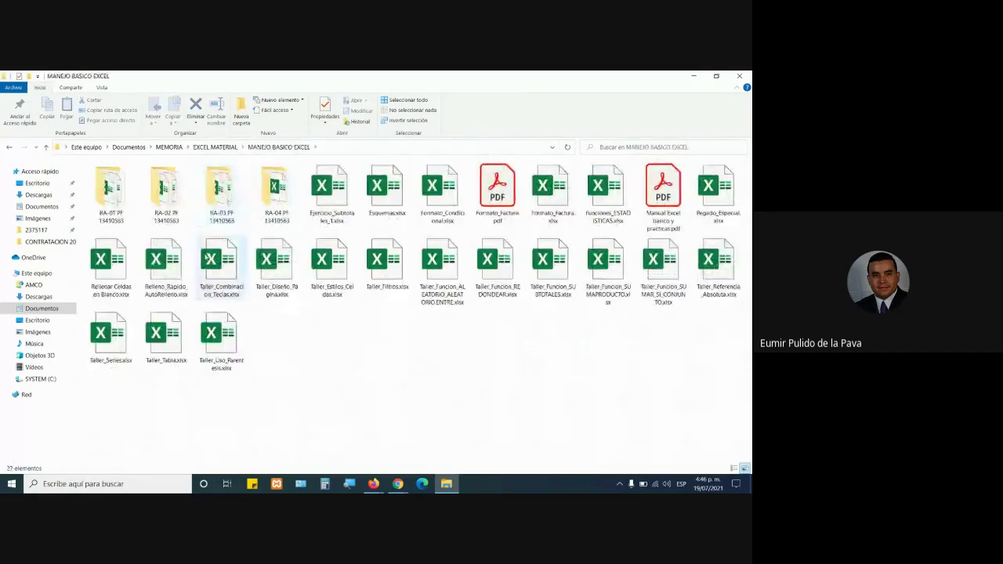
double_click(171, 194)
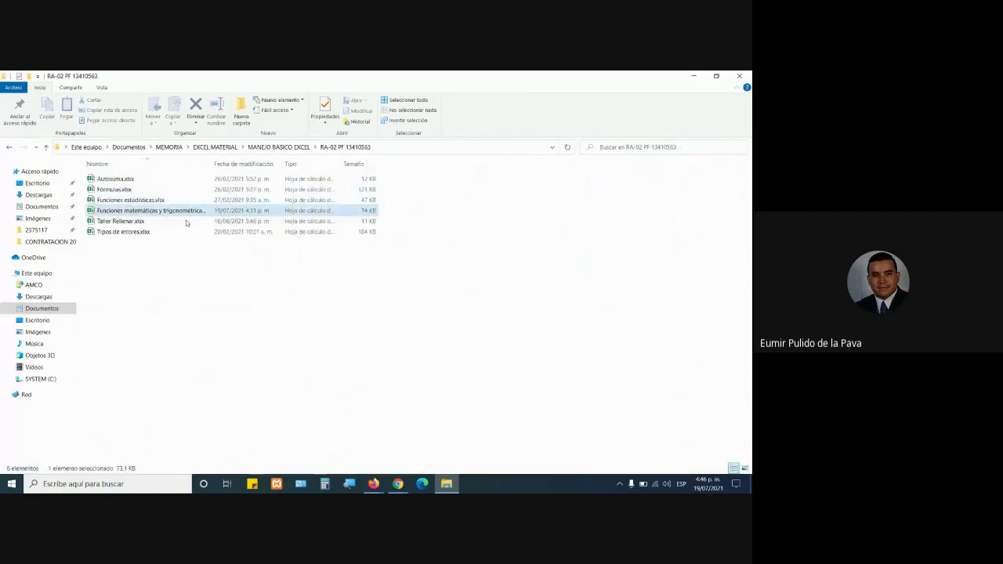
left_click_drag(187, 224, 313, 425)
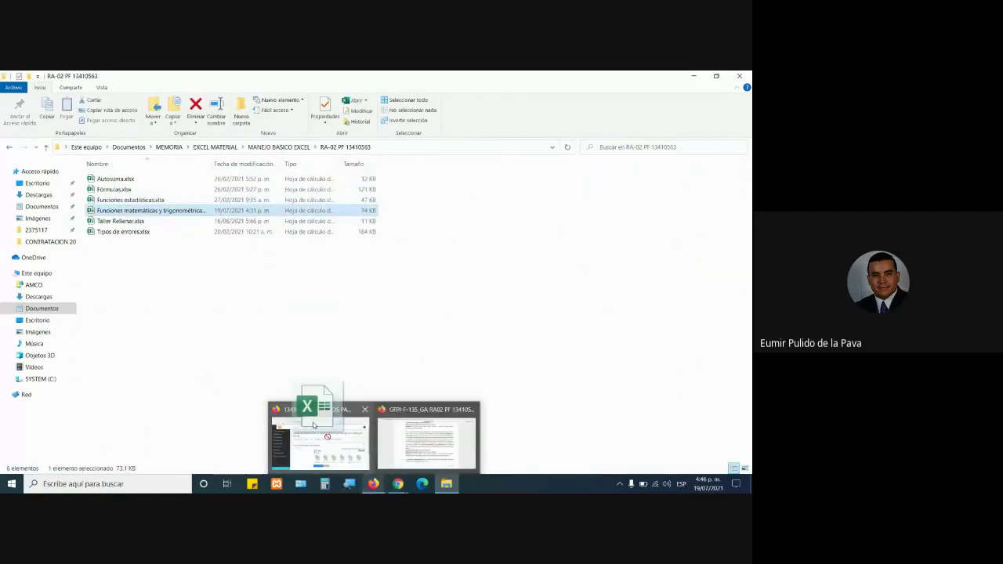
Drop Funciones matemáticas y trigonométricas.xlsx into the Moodle folder, overwrite the old copy, and save changes
mouse_move(314, 426)
left_mouse_down()
mouse_move(311, 439)
mouse_move(609, 405)
left_mouse_up()
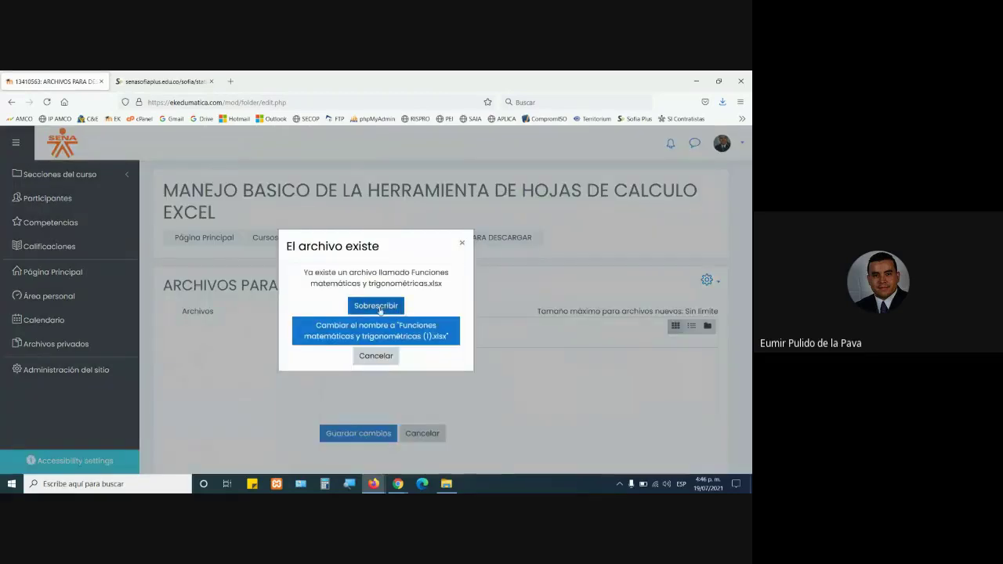
left_click(380, 307)
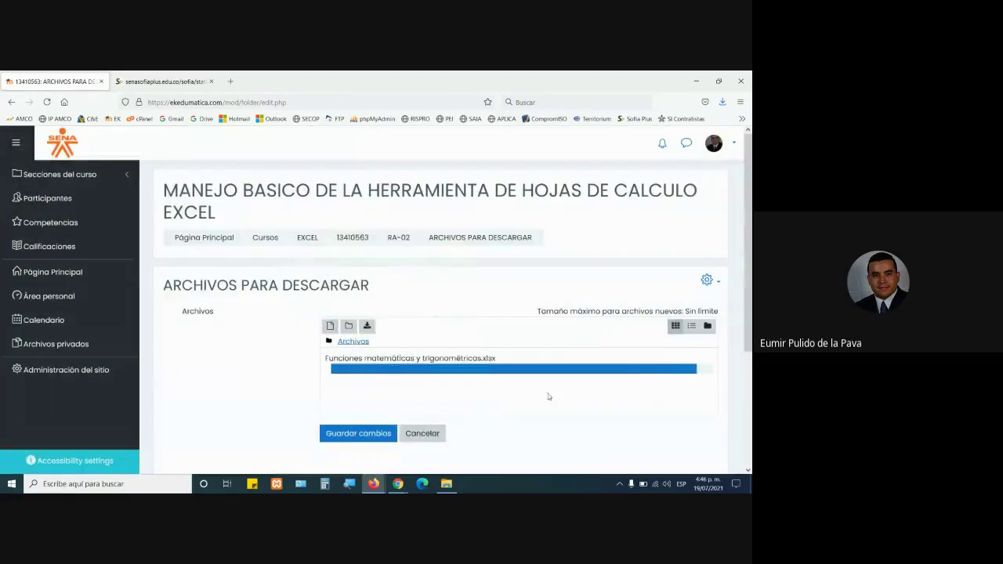
left_click(360, 444)
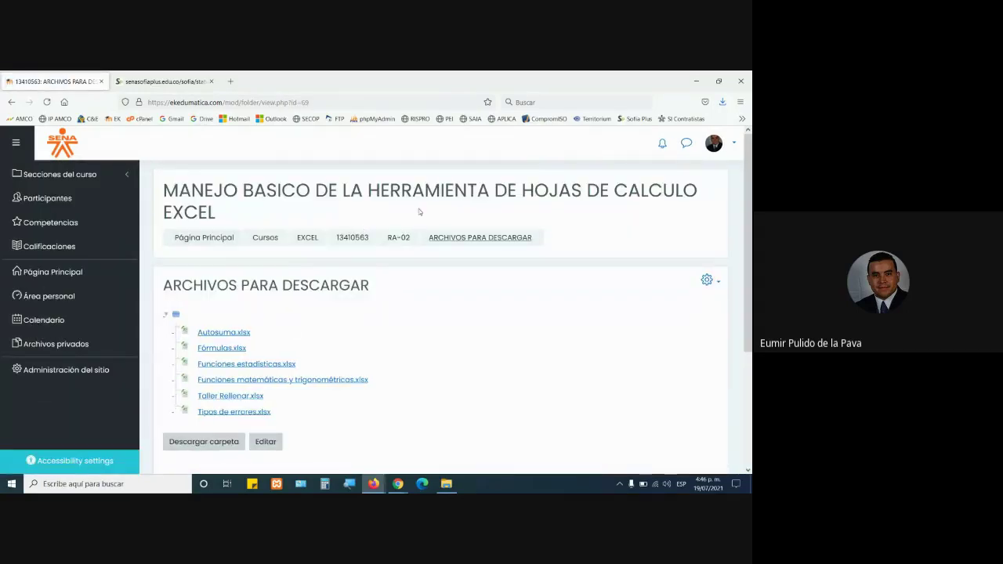
Reload the Moodle folder page and open the math functions workbook in Excel
left_click(338, 102)
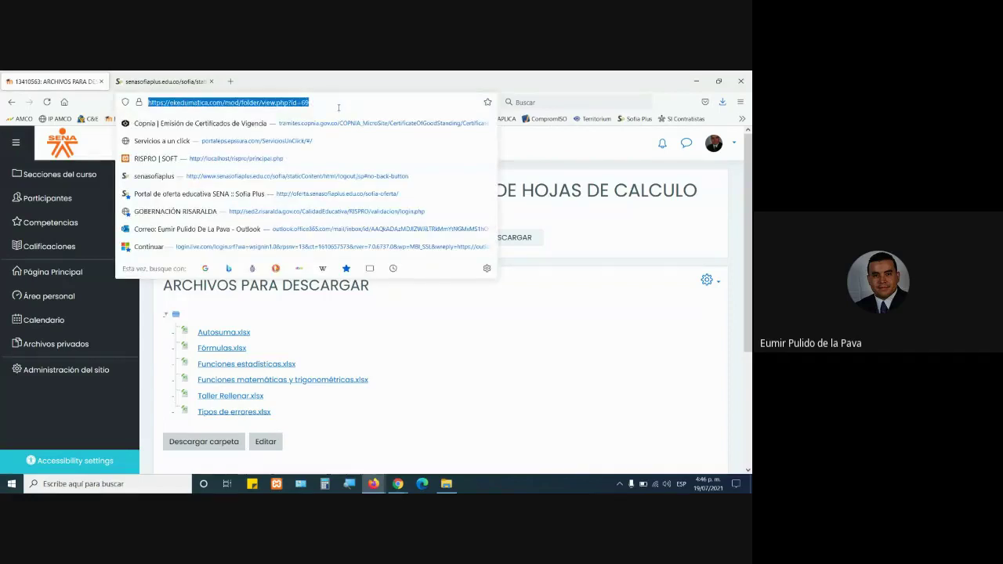
key("Return")
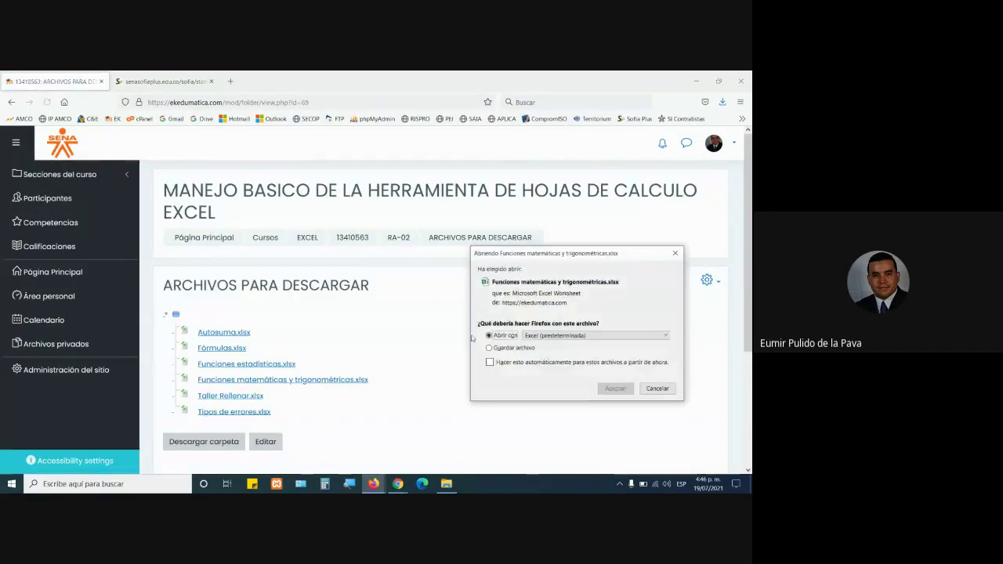
left_click(603, 385)
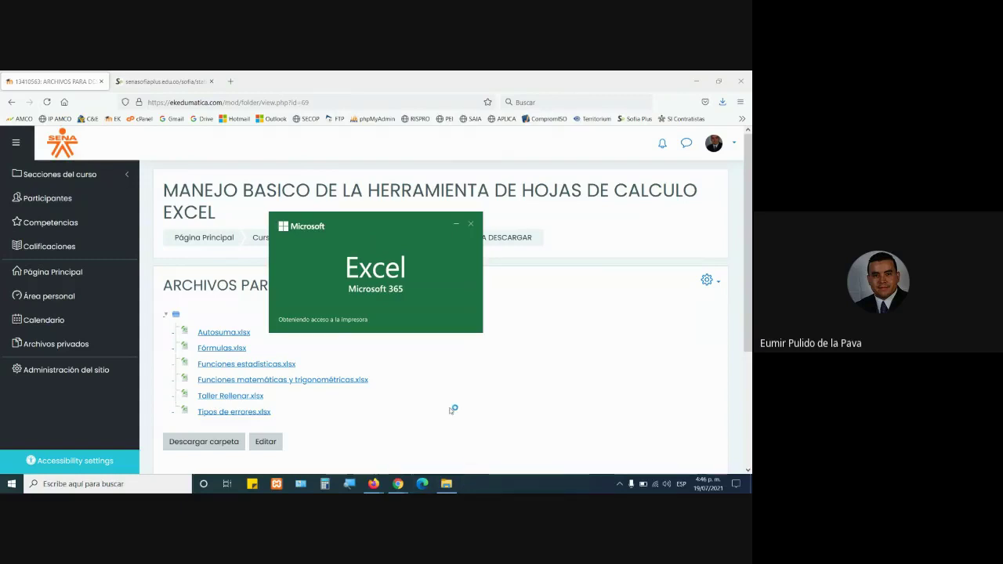
Admit the next person waiting to join the Google Meet call
mouse_move(398, 484)
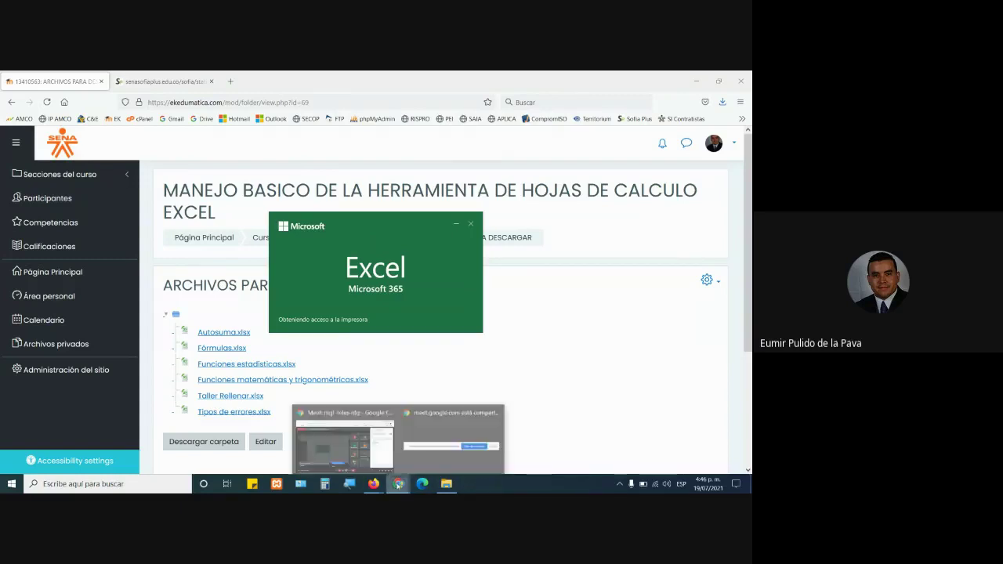
left_click(358, 447)
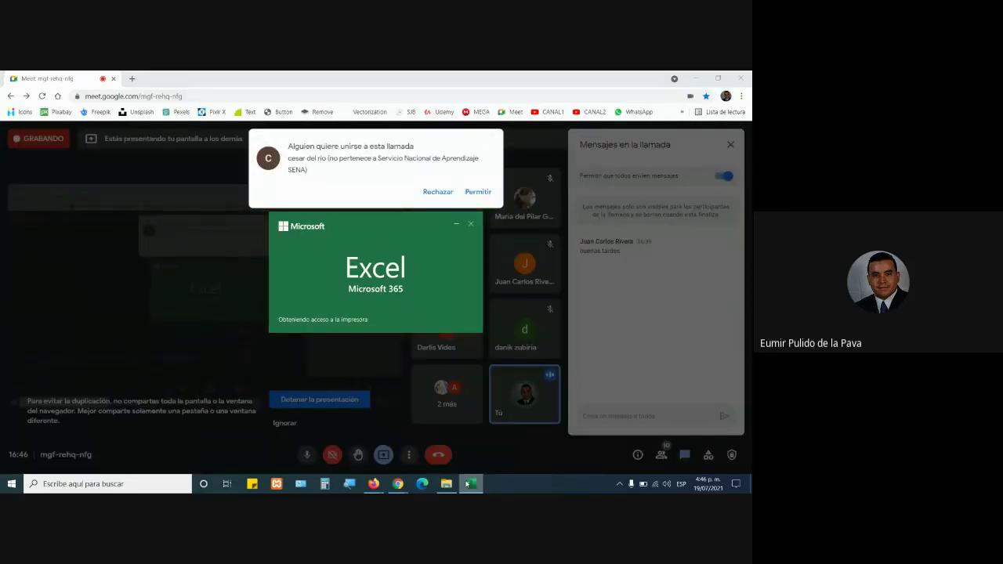
left_click(477, 192)
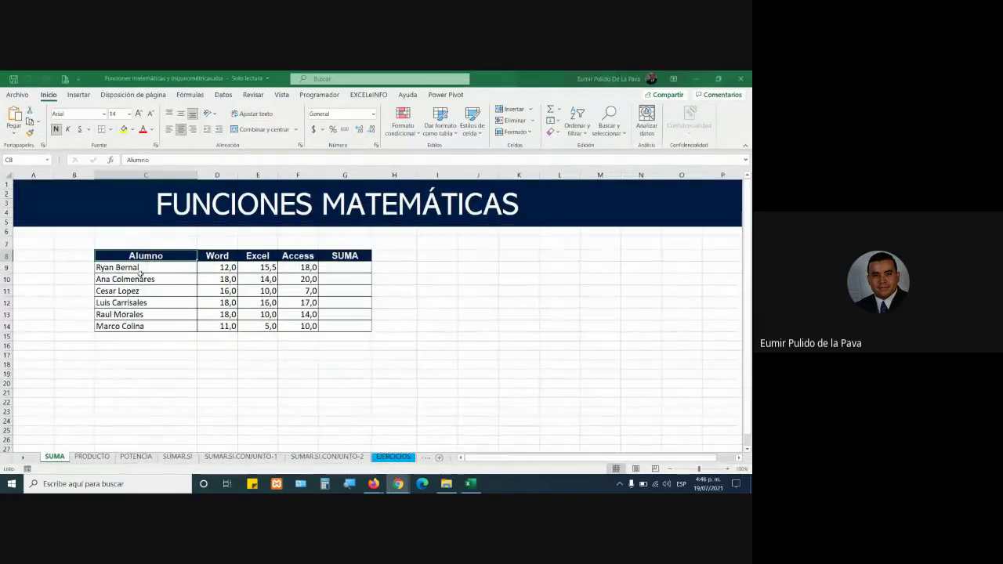
left_click(190, 96)
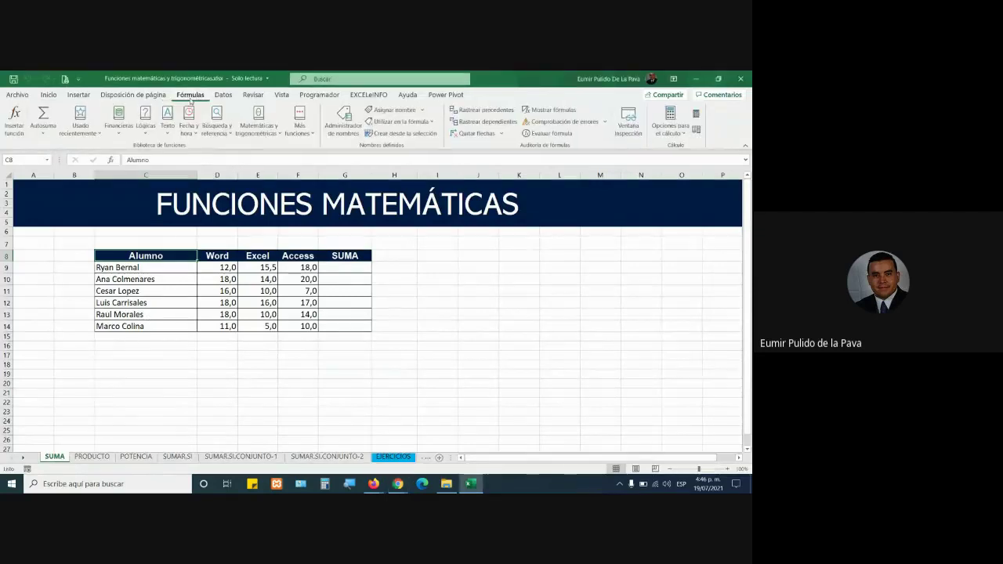
left_click(350, 483)
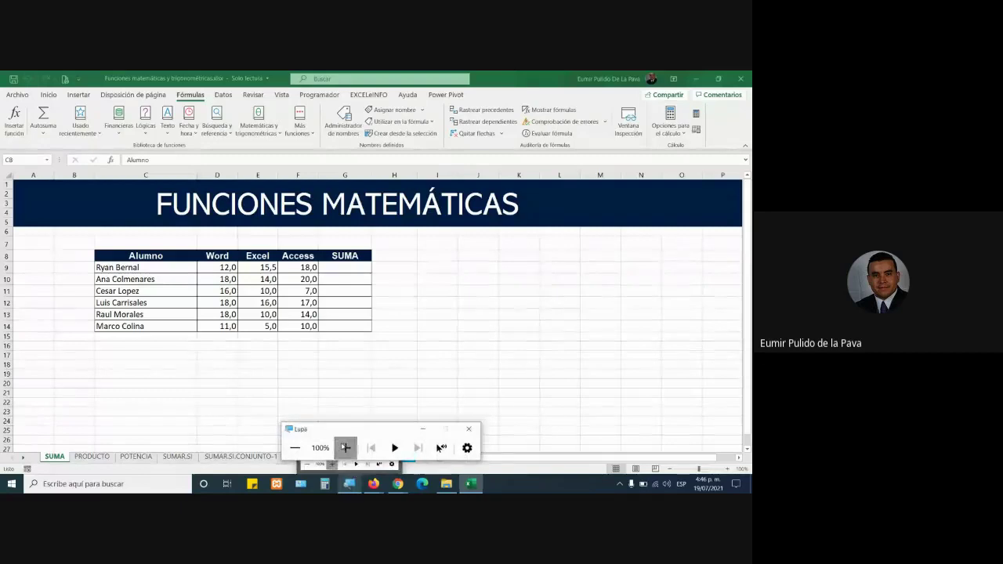
left_click(345, 447)
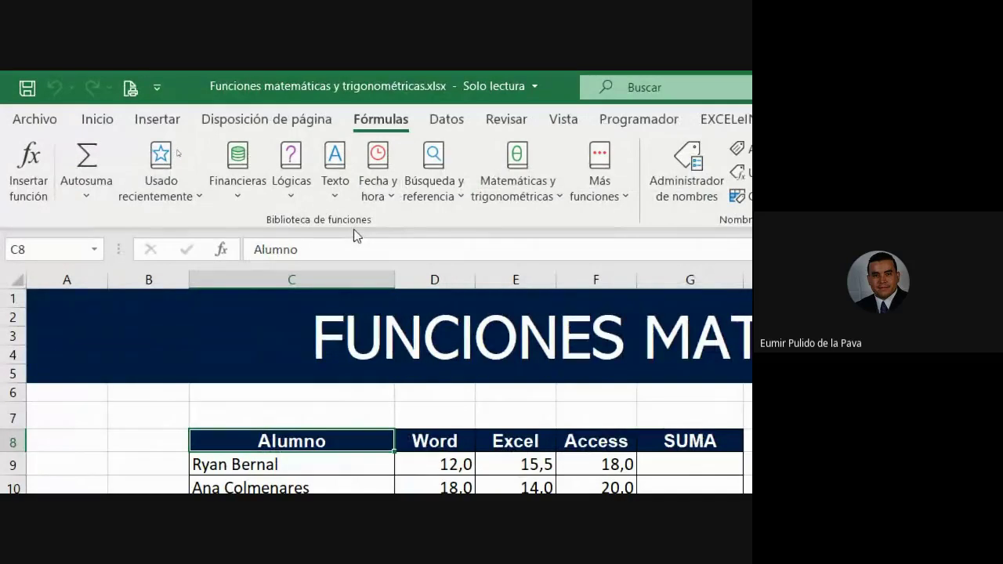
left_click(259, 180)
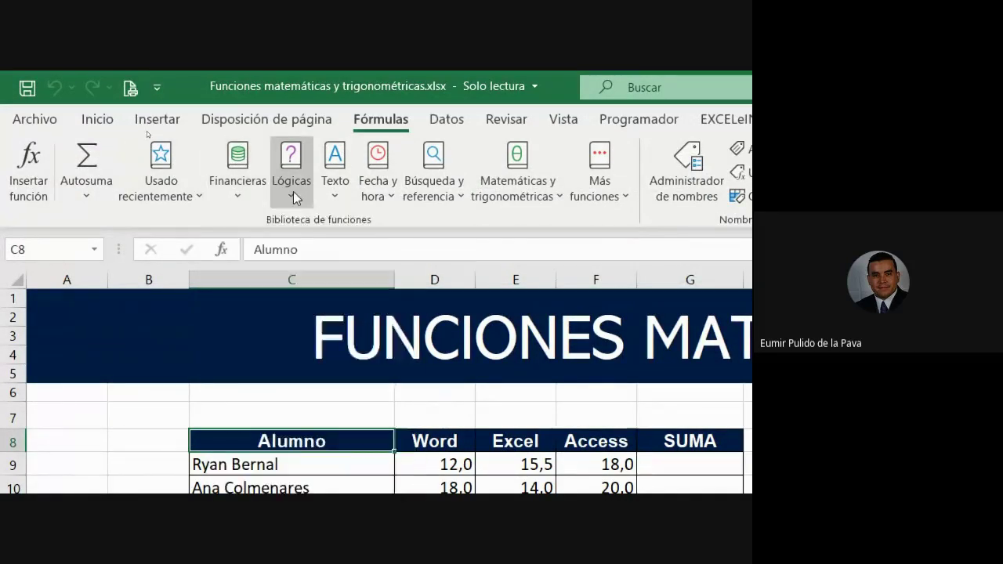
mouse_move(395, 180)
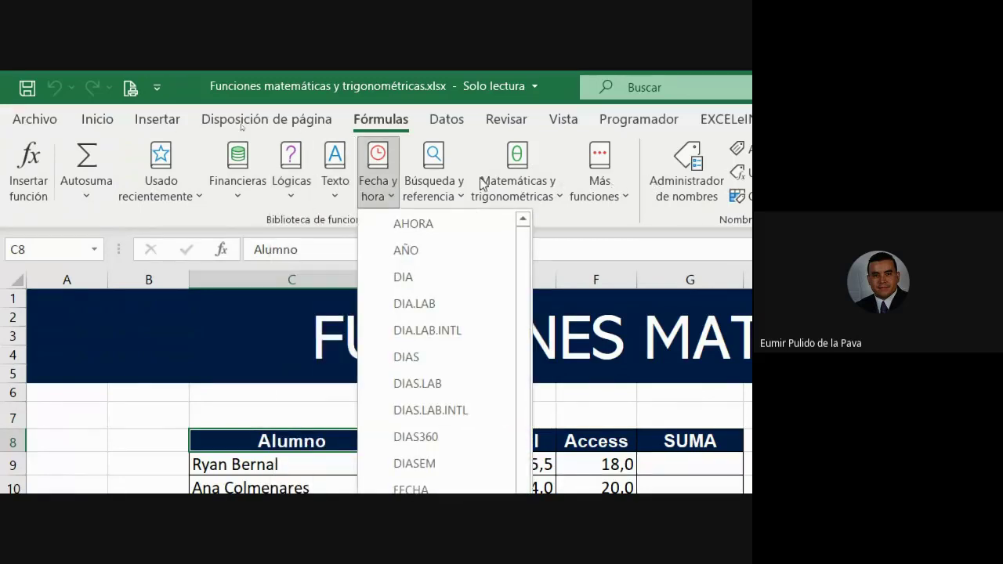
left_click(519, 184)
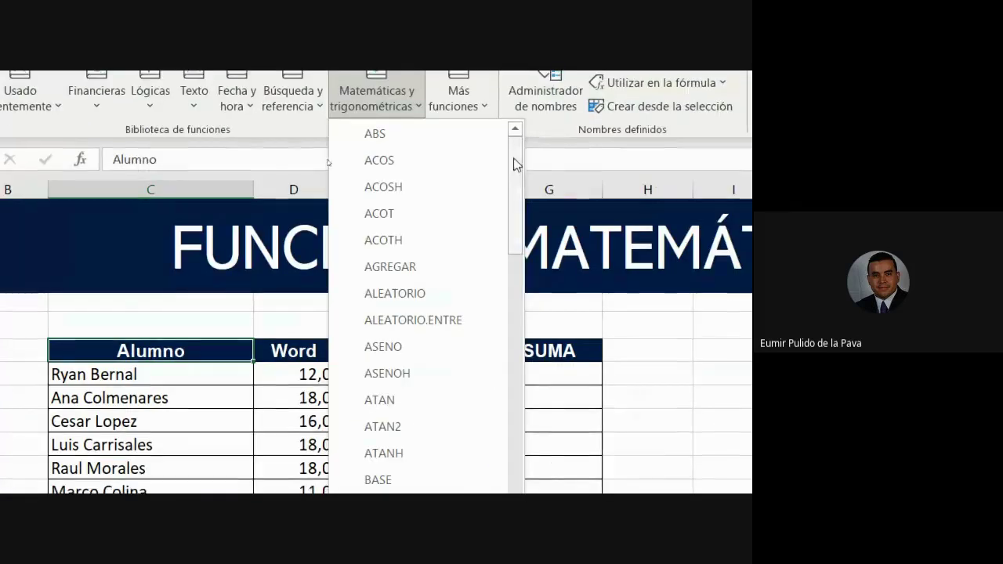
left_click_drag(513, 161, 523, 472)
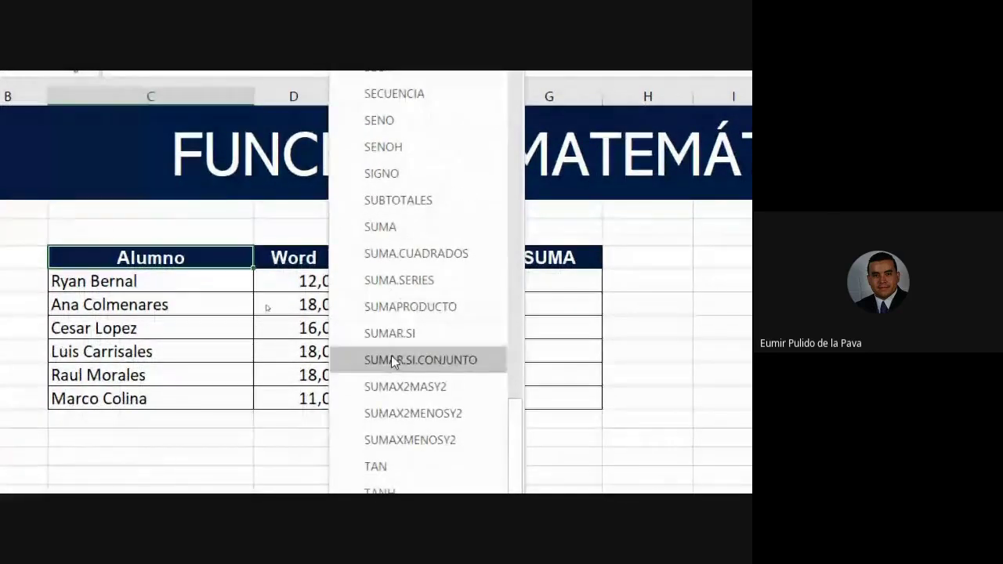
mouse_move(391, 359)
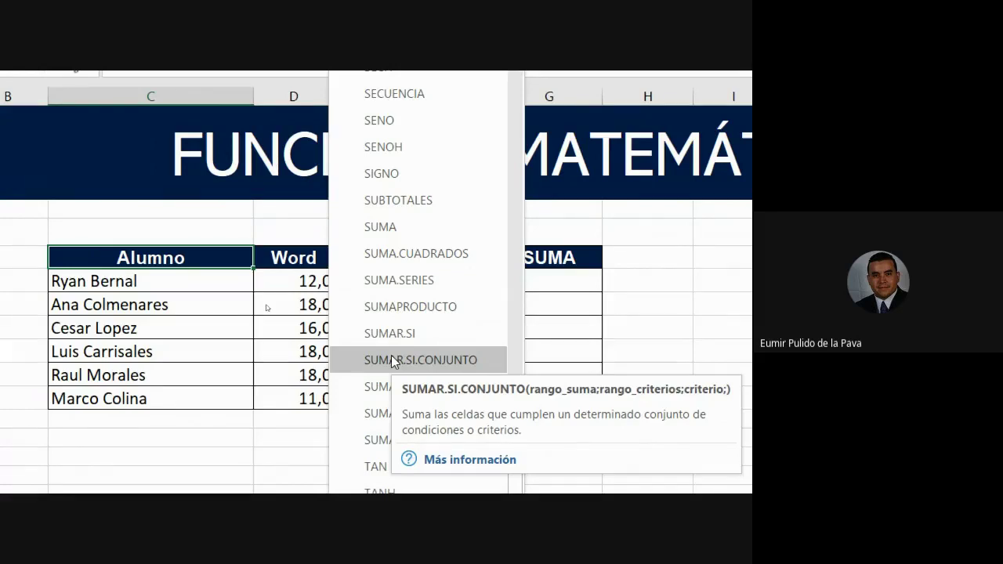
scroll(392, 355, "up", 4)
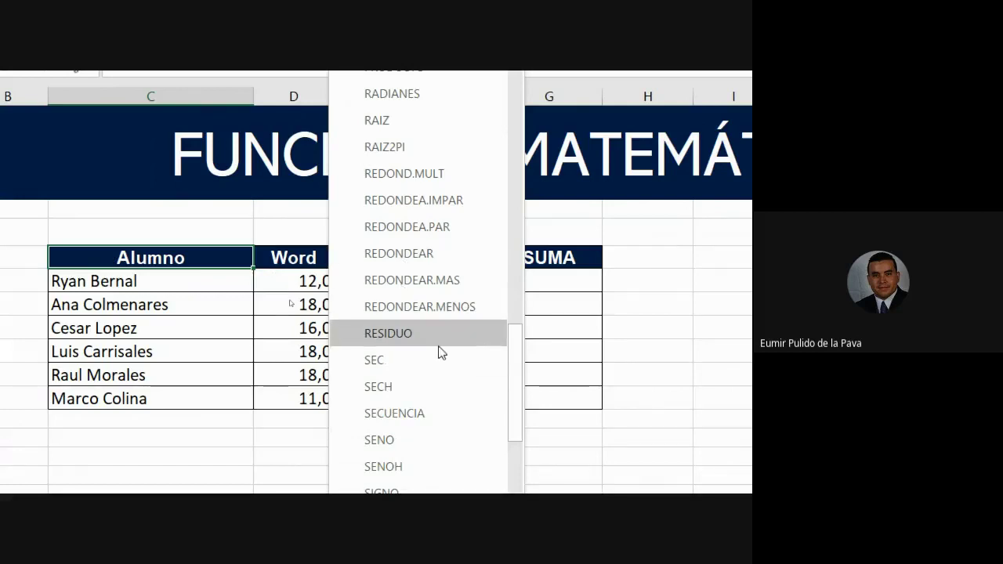
scroll(432, 439, "down", 4)
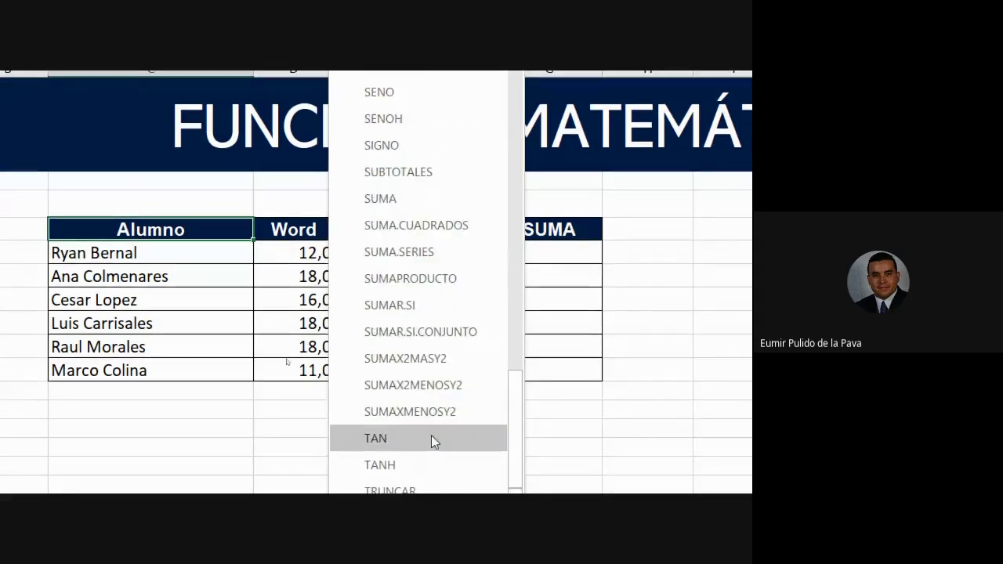
key("Escape")
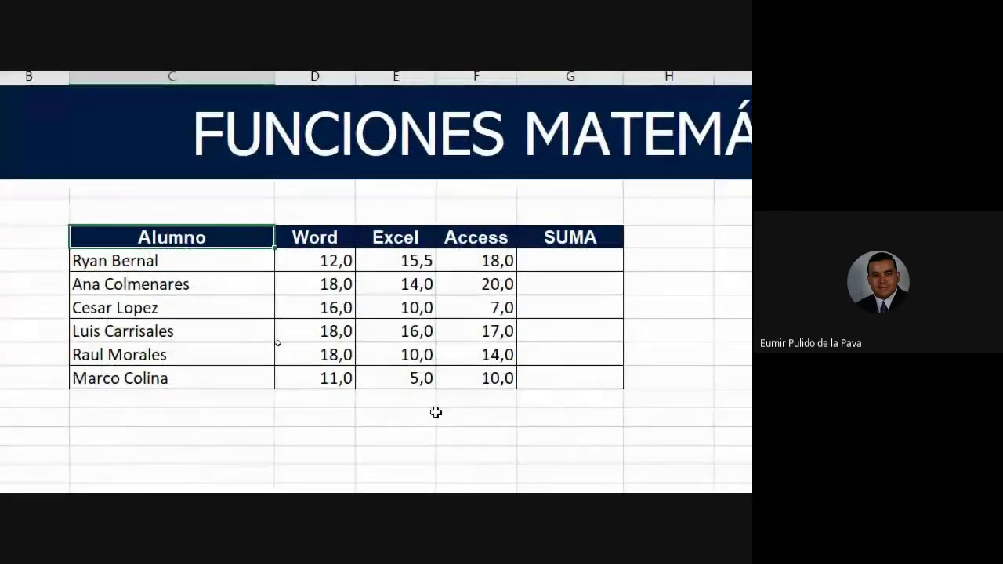
mouse_move(326, 267)
left_mouse_down()
mouse_move(571, 284)
mouse_move(583, 334)
mouse_move(572, 379)
left_mouse_up()
left_click(549, 255)
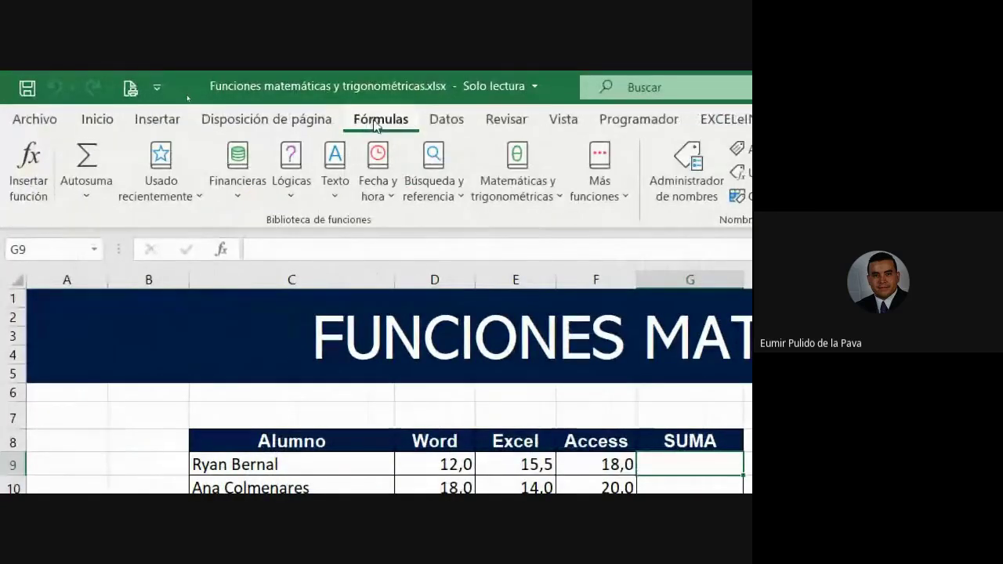
left_click(88, 156)
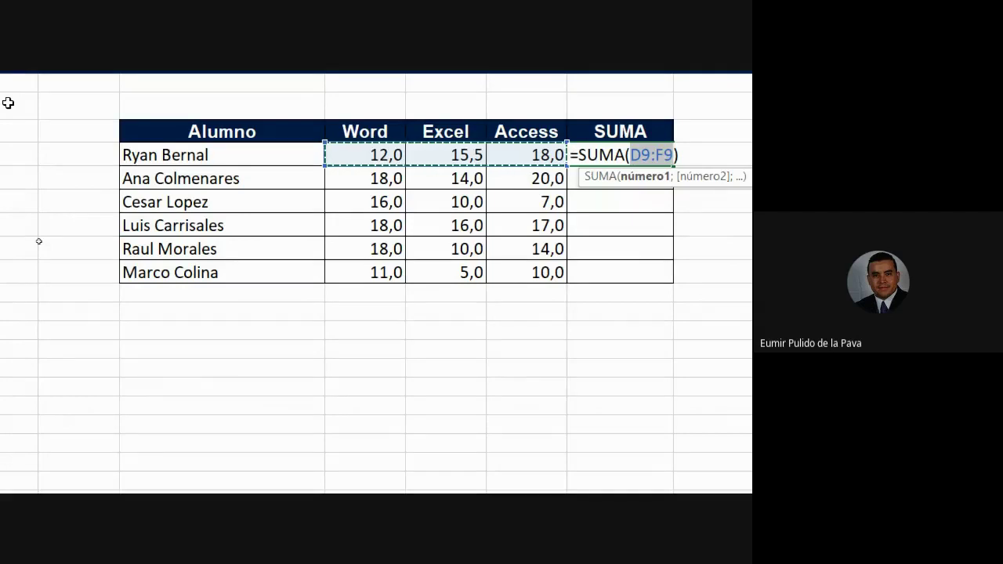
key("Return")
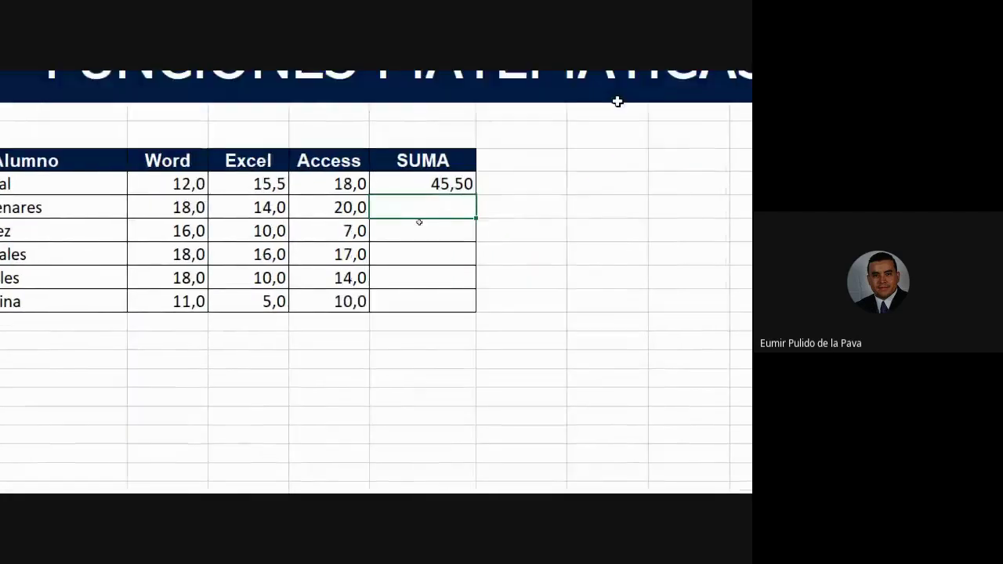
left_click(453, 192)
left_click_drag(476, 203, 453, 312)
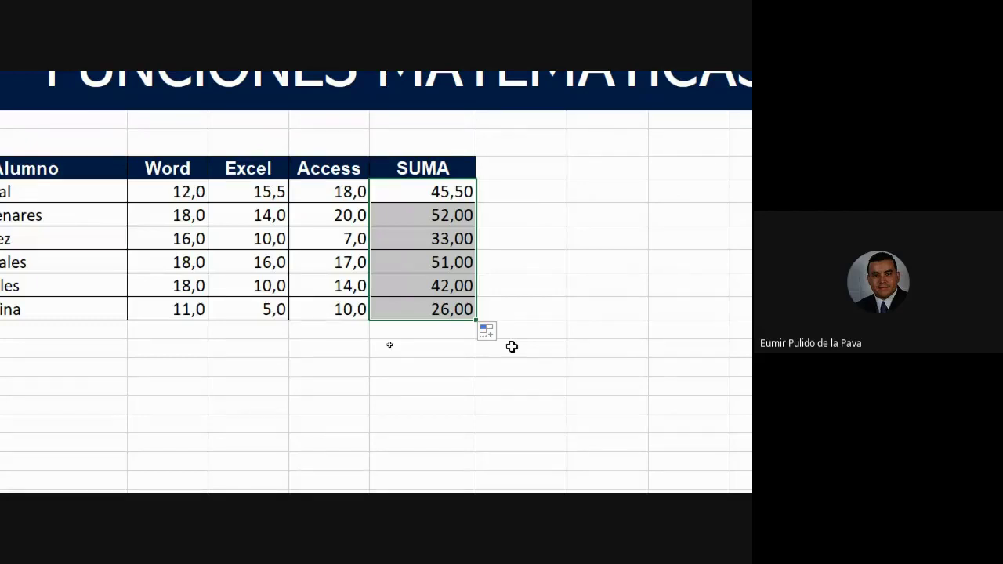
left_click(417, 368)
left_click_drag(439, 191, 438, 319)
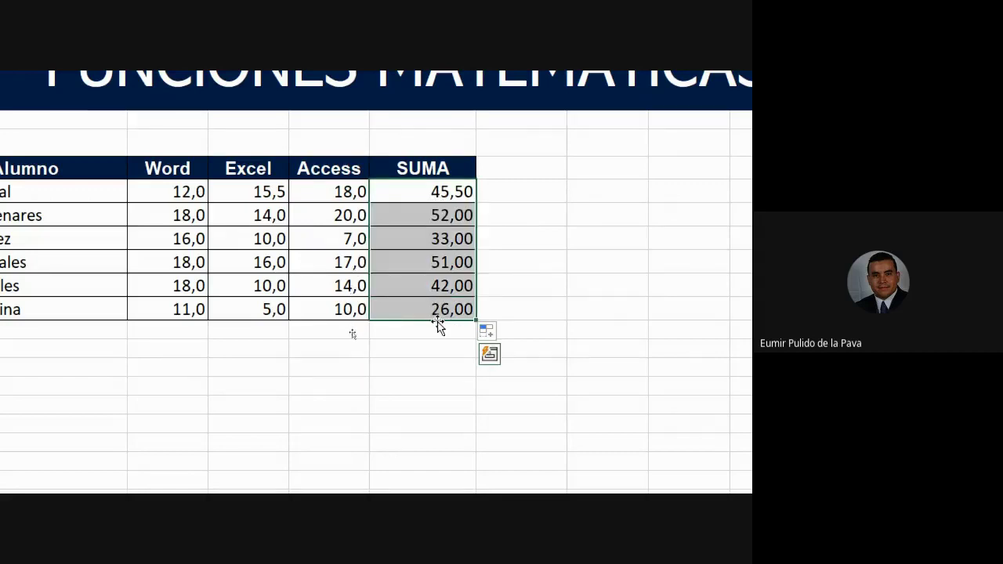
key("Delete")
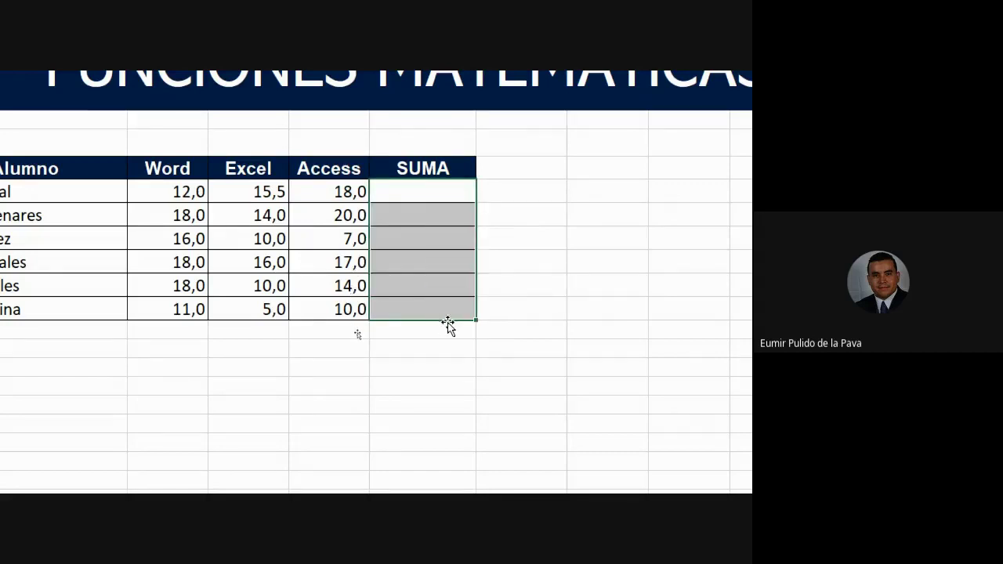
Select all students' Word, Excel and Access scores with the empty SUMA cells and AutoSum them (45,50 to 26,00)
left_click(404, 384)
left_click(421, 192)
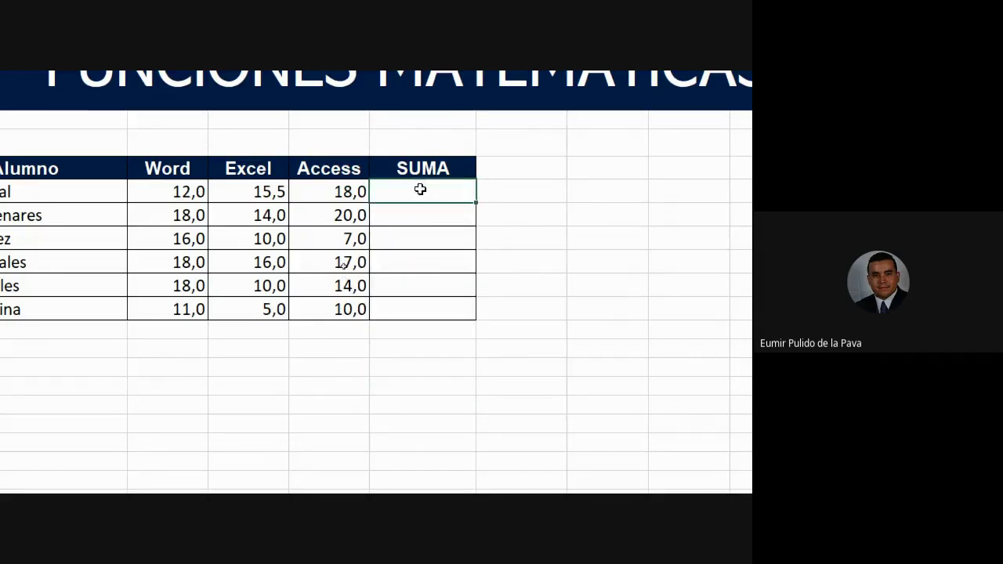
scroll(214, 104, "up", 1)
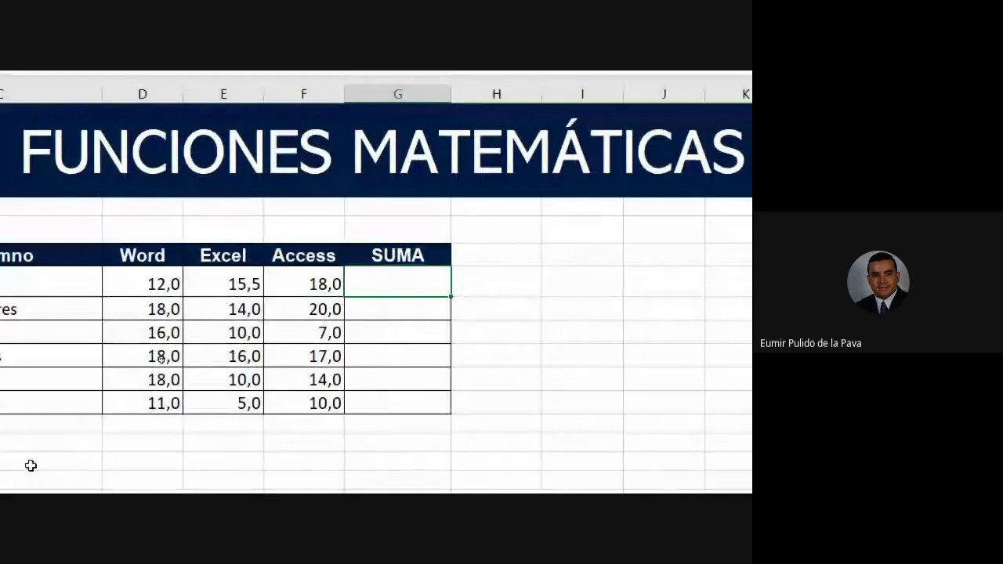
type("=SU")
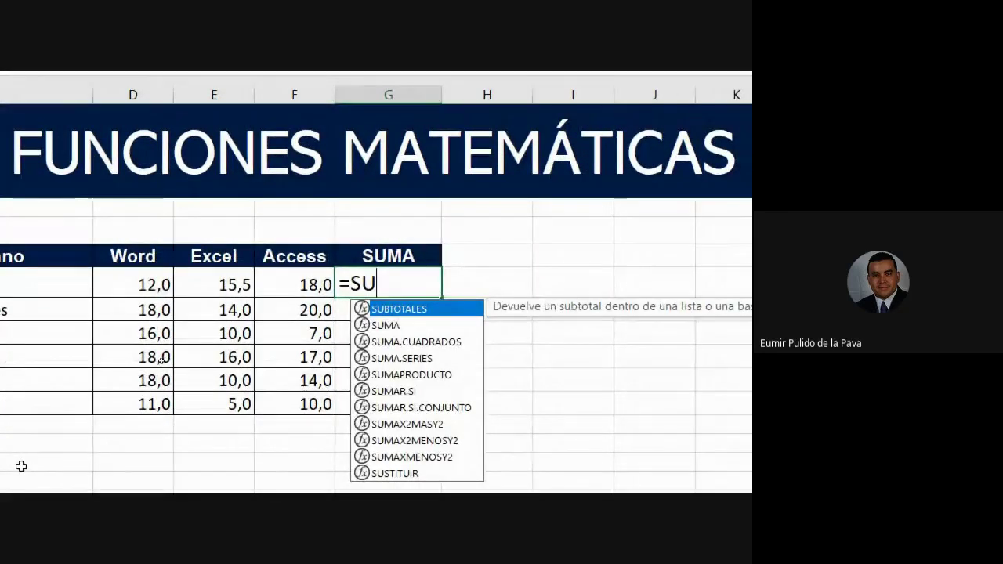
key("Escape")
key("Escape")
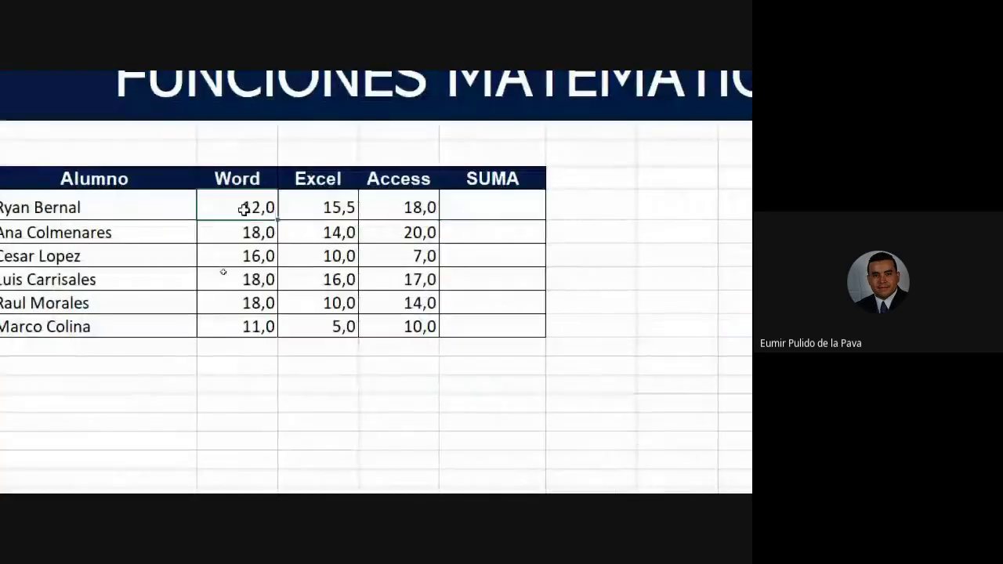
left_click_drag(243, 207, 403, 232)
left_click(517, 210)
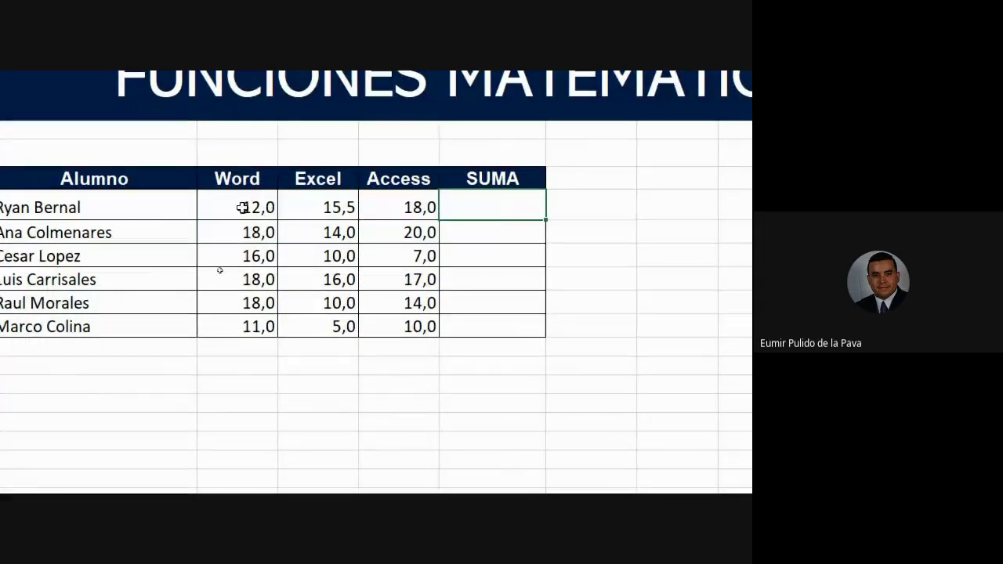
mouse_move(243, 207)
left_mouse_down()
mouse_move(503, 265)
mouse_move(486, 322)
left_mouse_up()
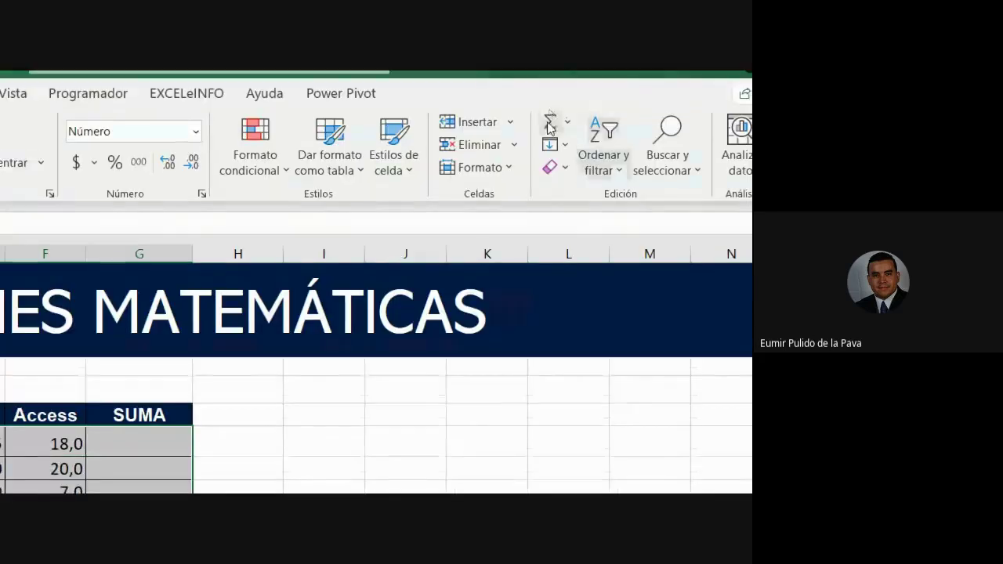
left_click(549, 120)
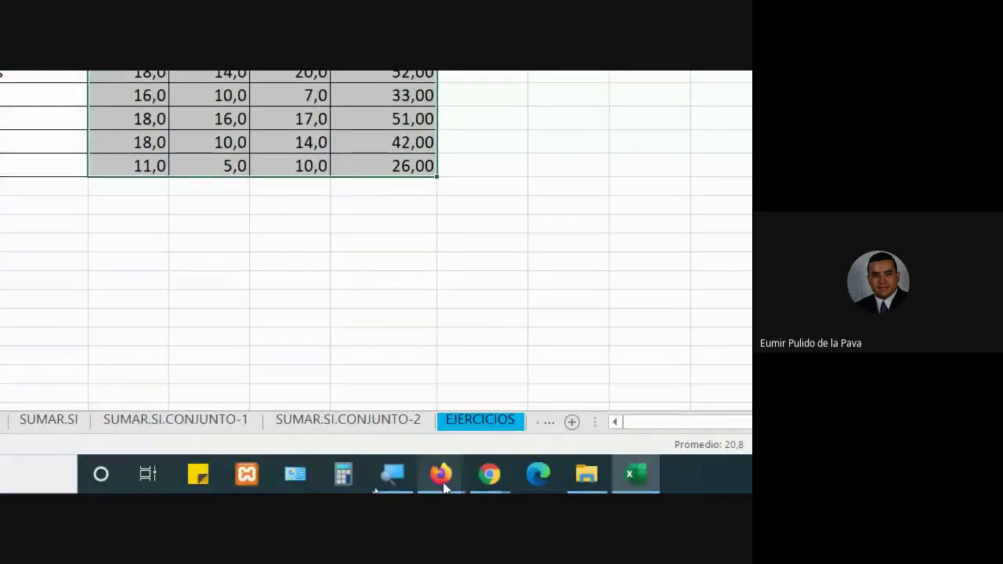
Let the waiting participant into the Meet call, then go back to the Excel SUMA sheet
mouse_move(400, 474)
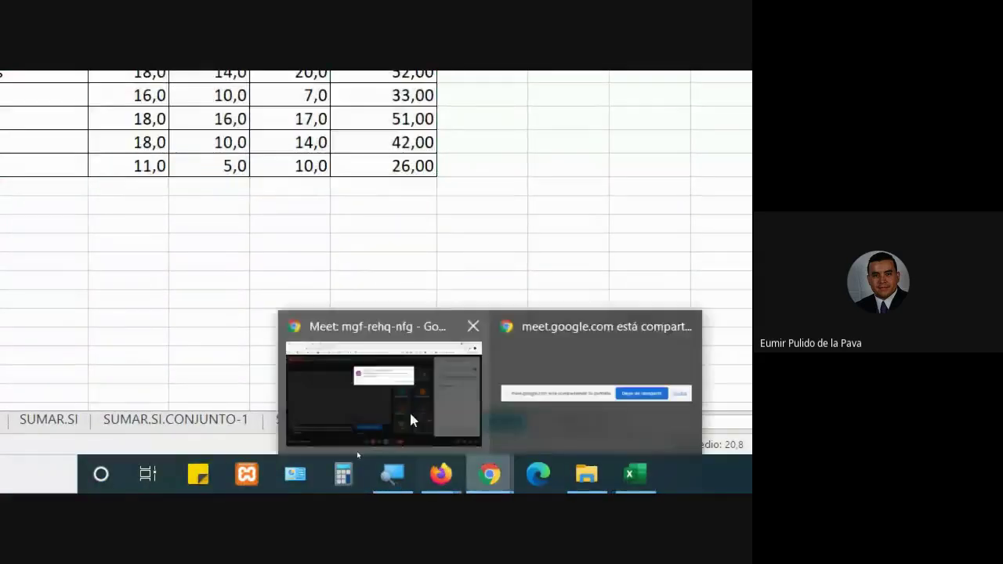
left_click(409, 410)
left_click(512, 308)
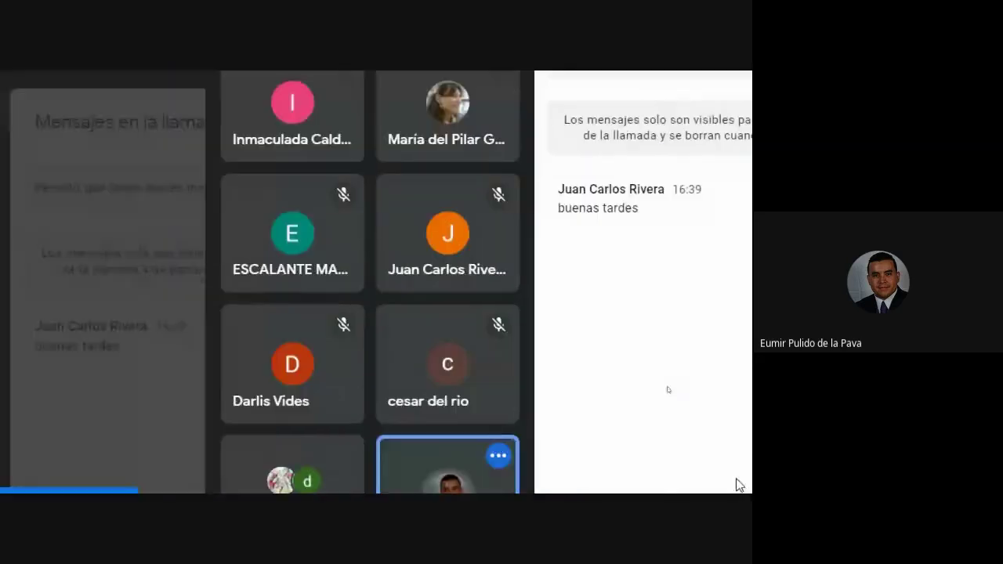
left_click(340, 474)
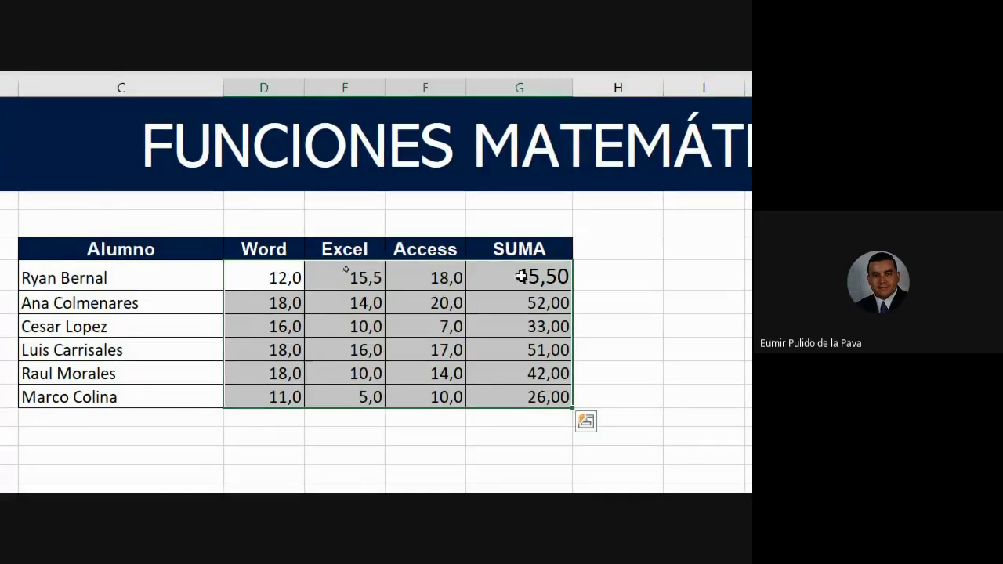
Delete the six totals in G3:G8 and reselect the first student's SUMA cell
left_click_drag(520, 278, 552, 402)
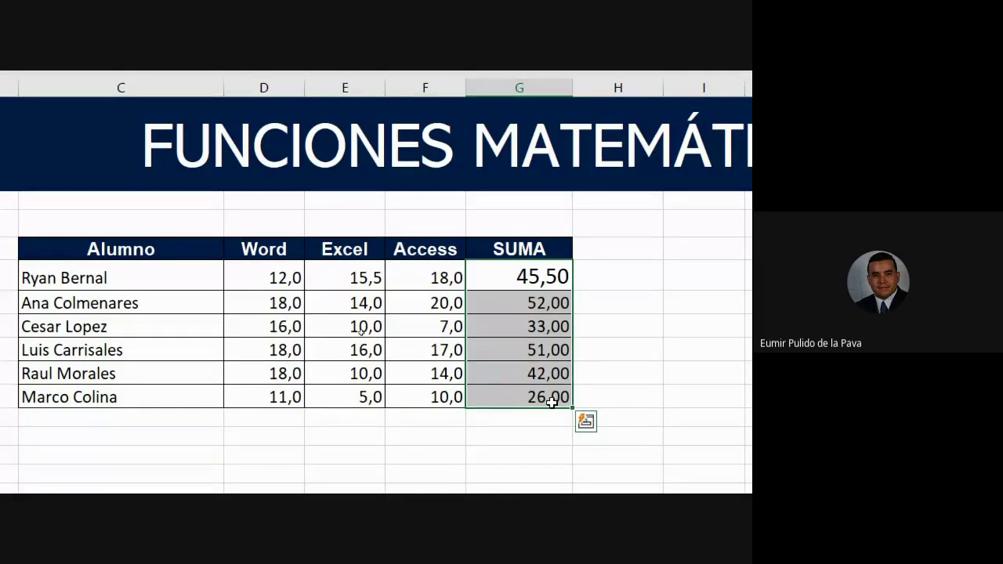
key("Delete")
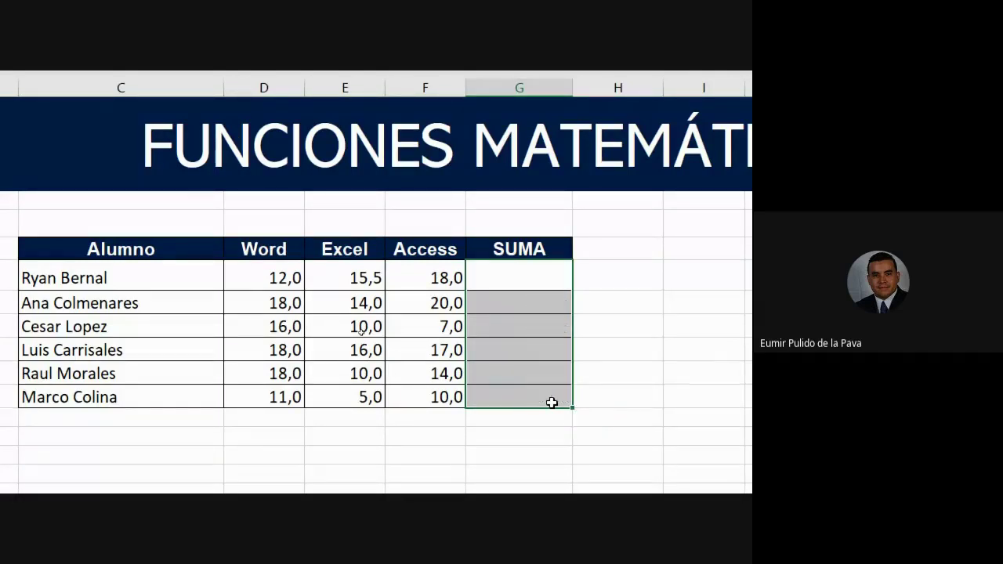
left_click(520, 279)
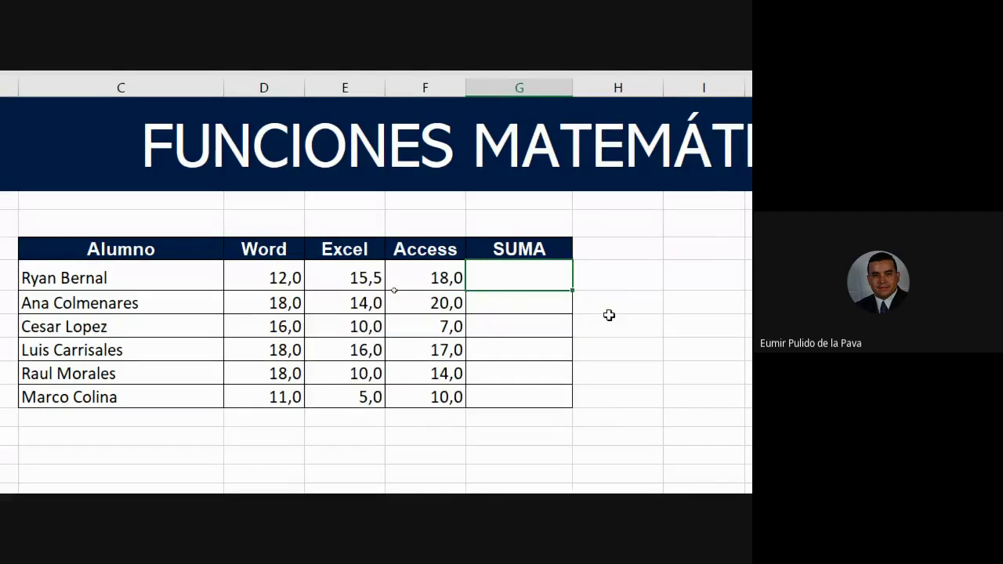
scroll(700, 354, "right", 1)
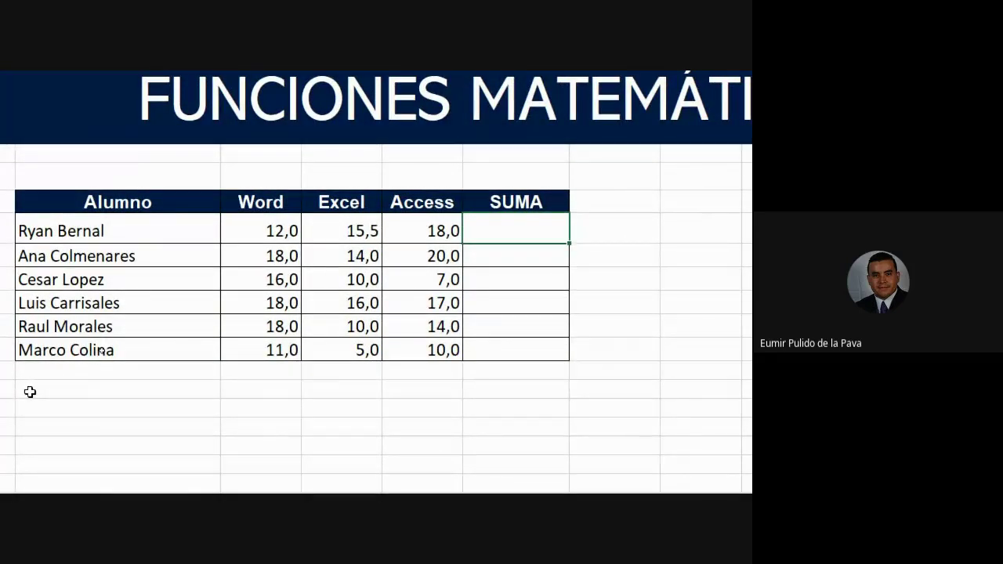
Start a =SU formula in the first student's SUMA cell, correcting the mistyped letters
type("=")
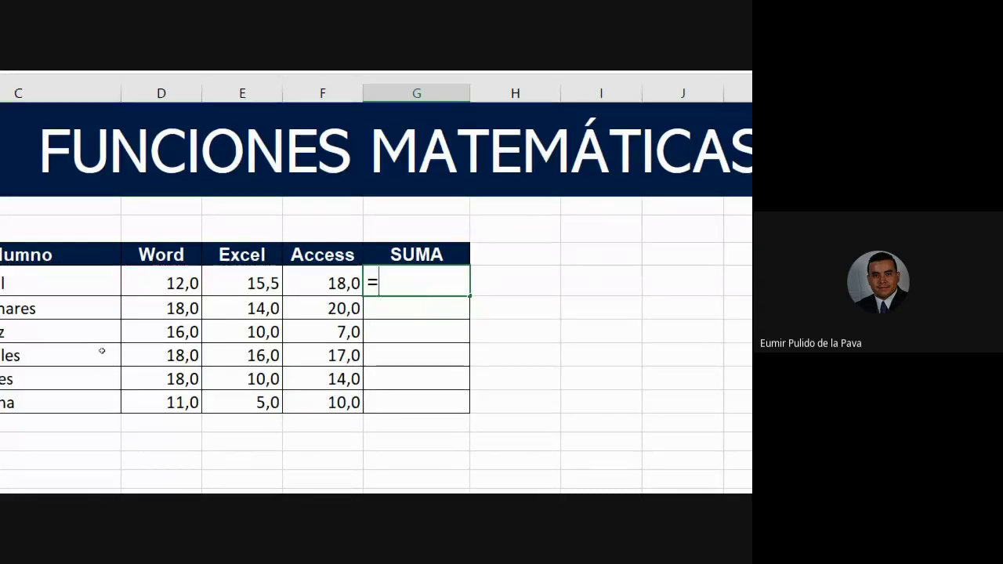
type("S")
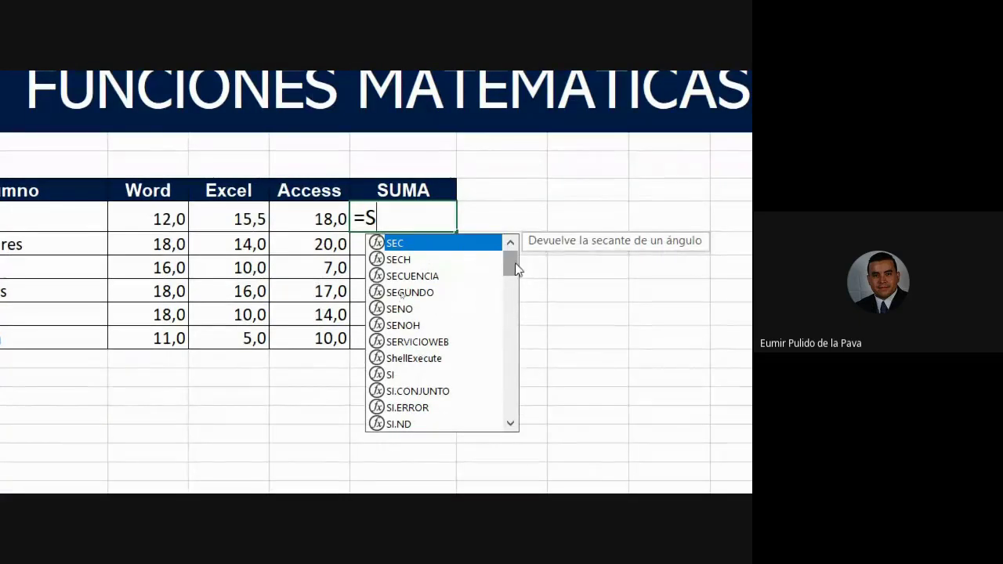
mouse_move(511, 265)
left_mouse_down()
mouse_move(502, 372)
mouse_move(526, 250)
left_mouse_up()
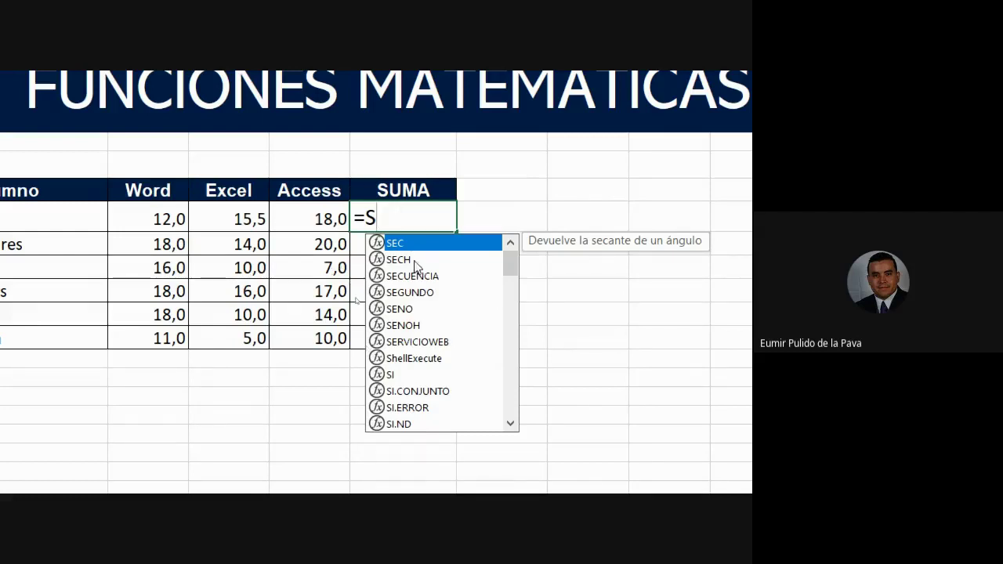
left_click_drag(511, 269, 511, 418)
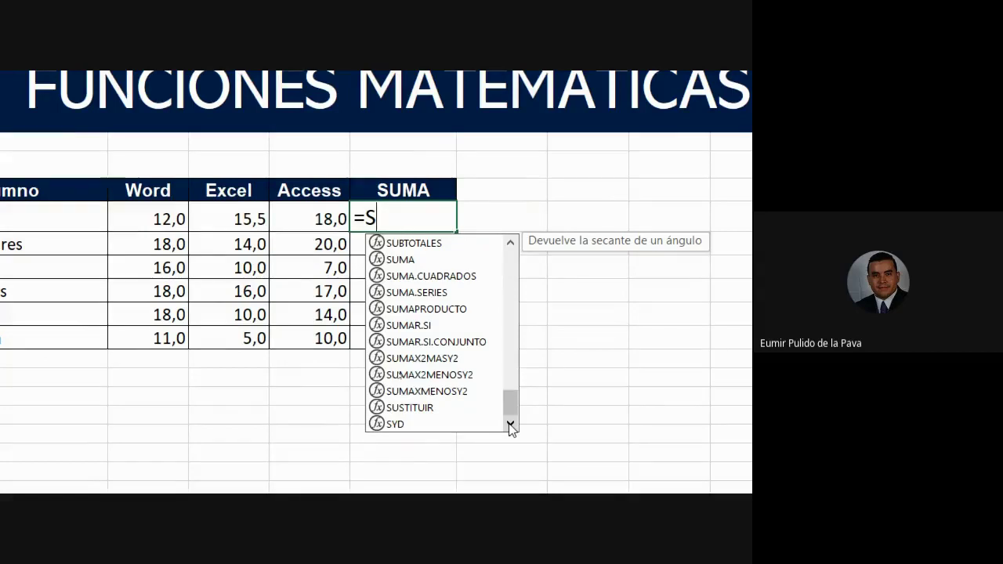
type("U")
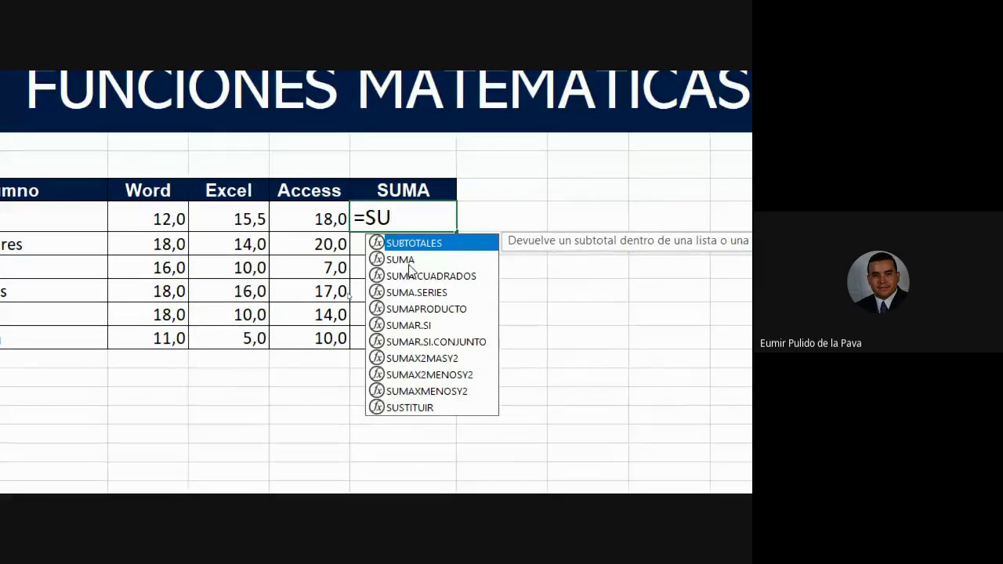
type("MS")
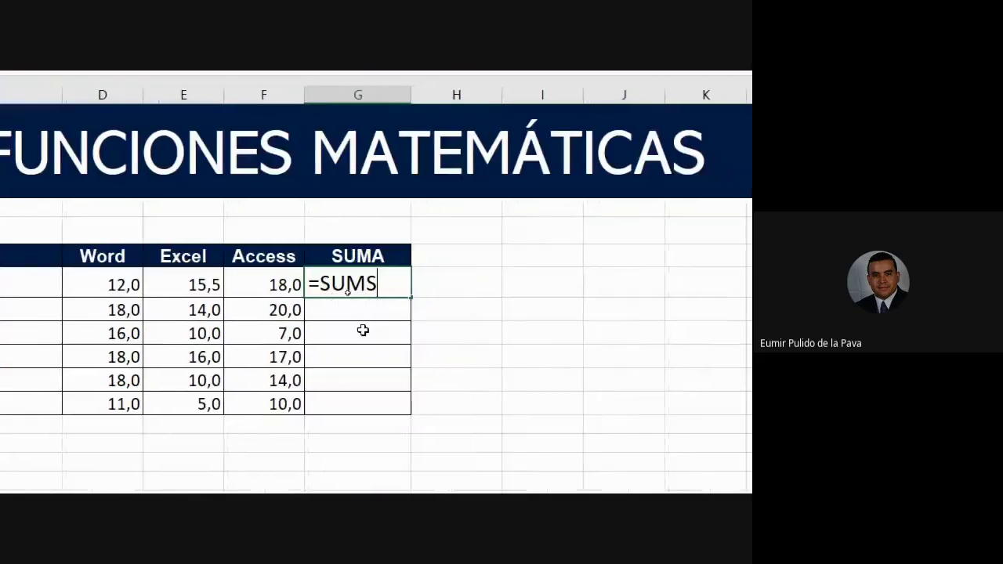
key("BackSpace")
type("A")
key("BackSpace")
key("BackSpace")
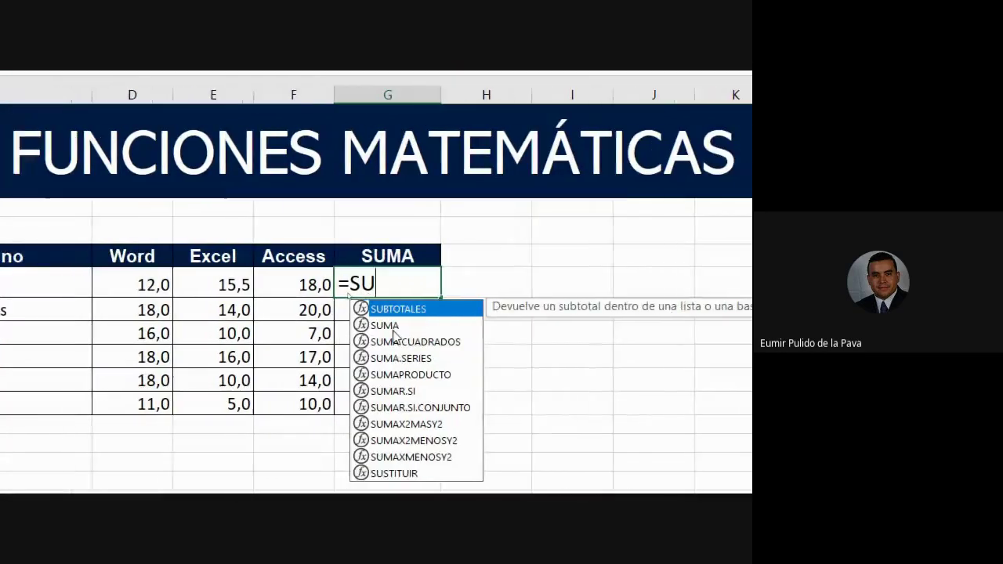
Compare the suggested sum functions in AutoComplete and settle on SUMA
key("Down")
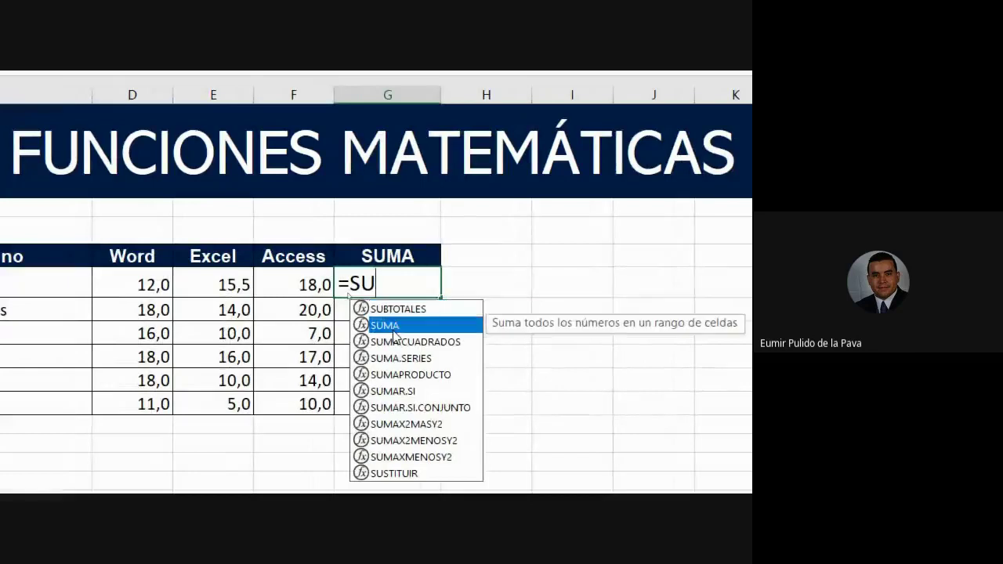
key("Down")
key("Up")
key("Up")
key("Down")
key("Down")
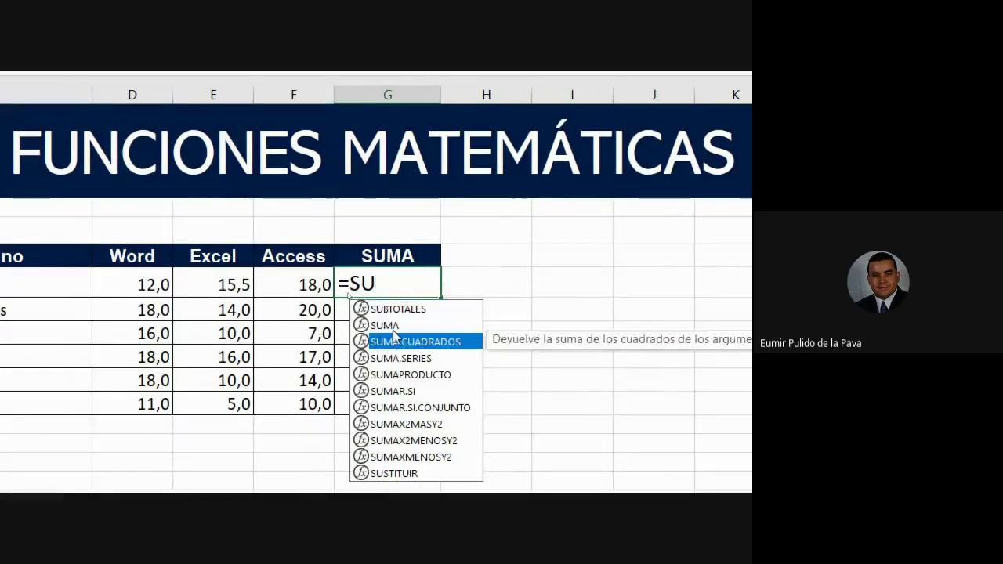
key("Down")
key("Down")
key("Up")
key("Up")
key("Up")
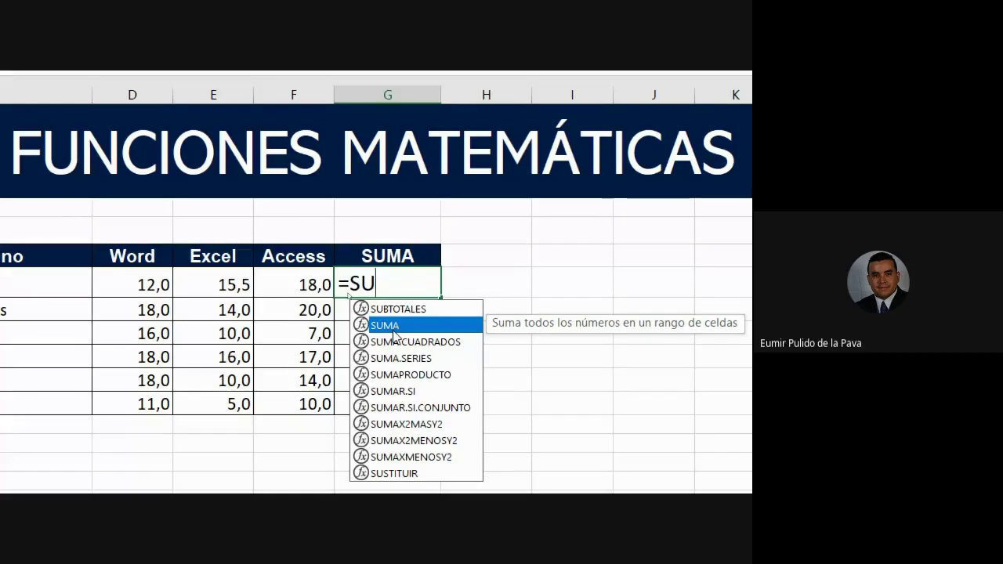
Insert the SUMA function into the first student's total and add the Word score D9 as its first argument
double_click(394, 334)
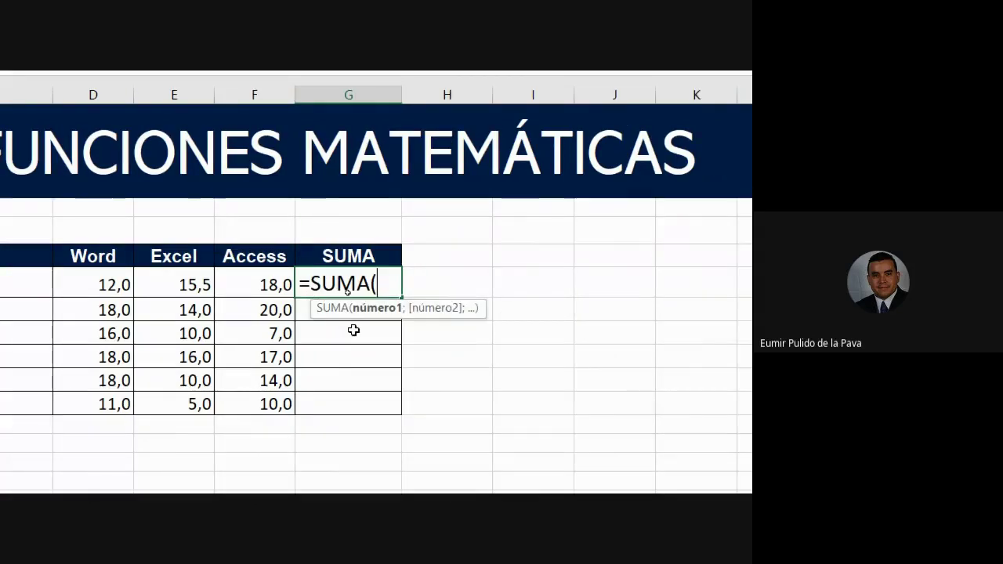
key("BackSpace")
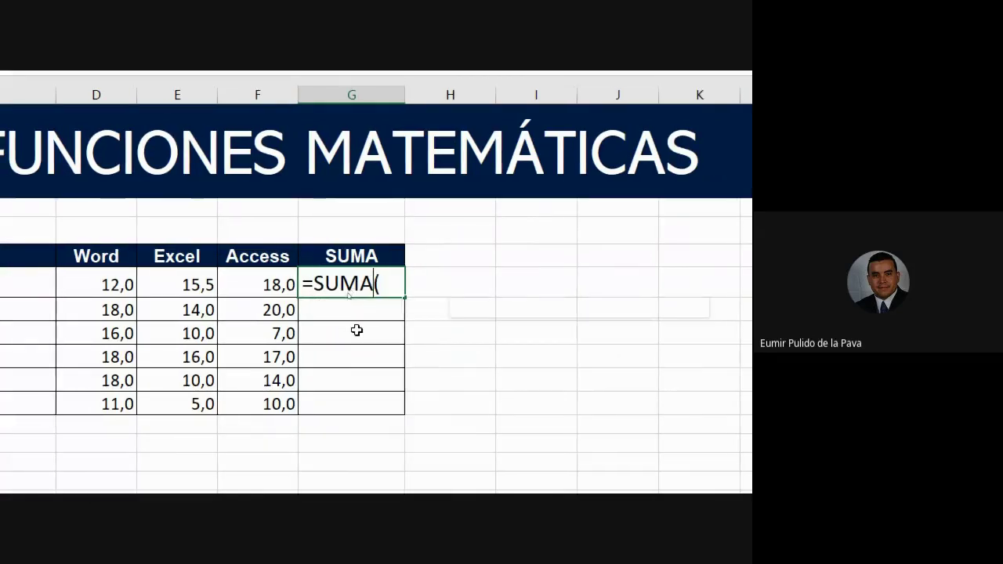
key("BackSpace")
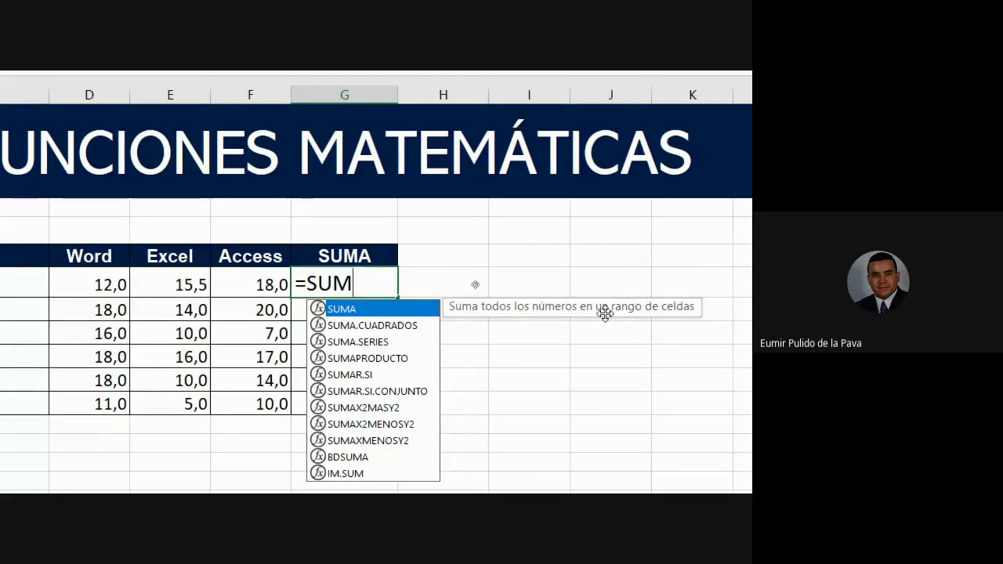
double_click(358, 311)
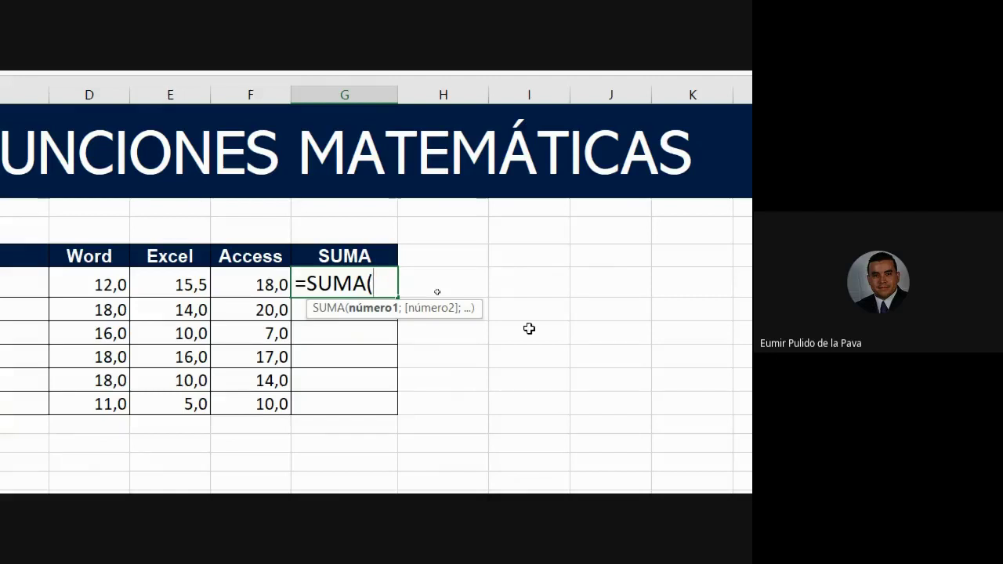
scroll(117, 380, "left", 1)
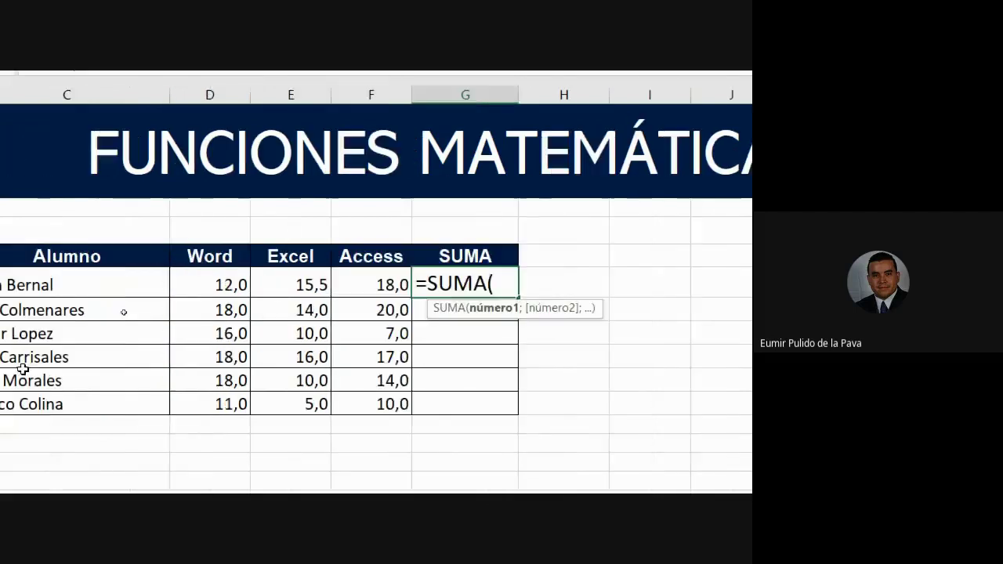
left_click(225, 280)
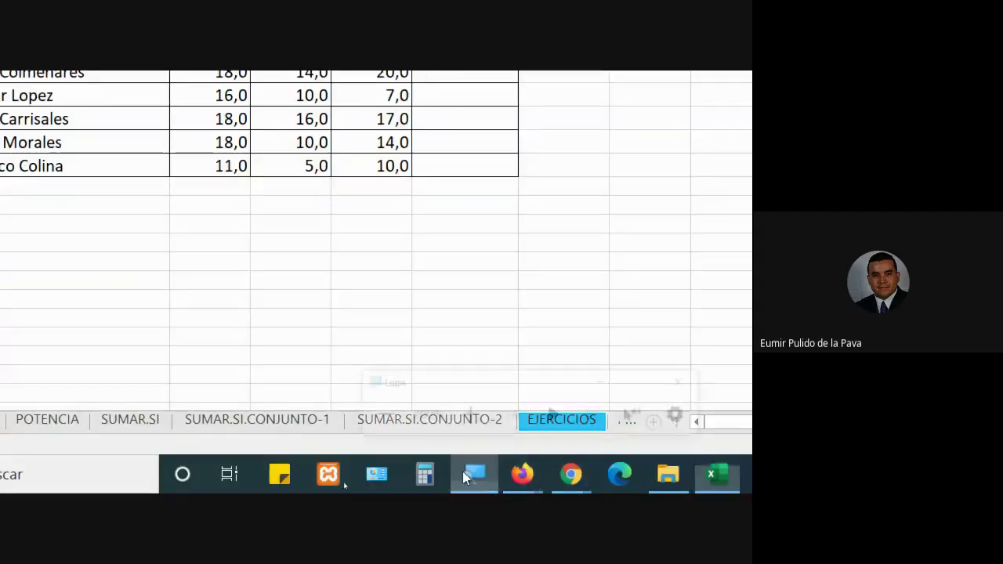
Admit the participant waiting to join the Google Meet call, then return to the Excel formula
left_click(463, 471)
left_click(466, 403)
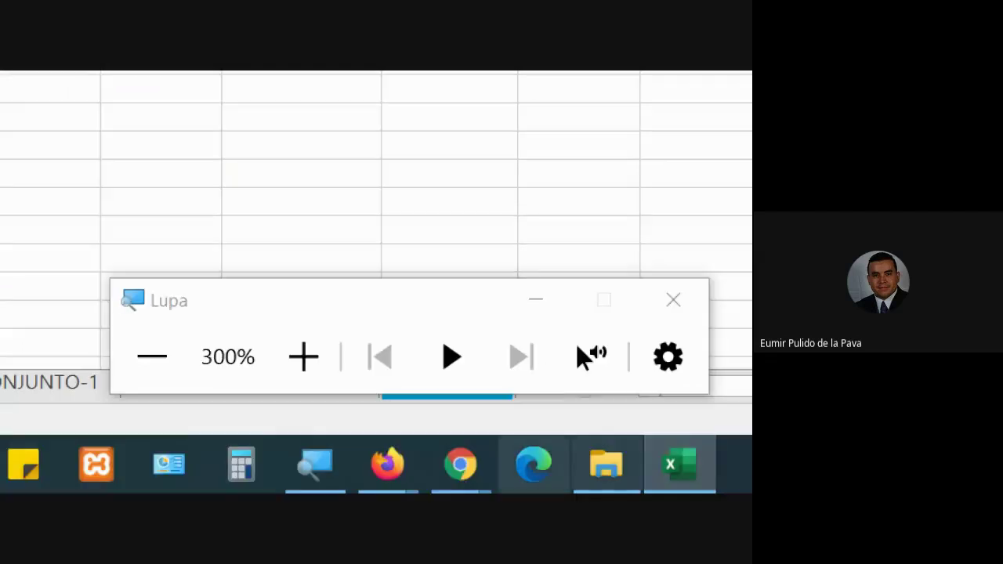
mouse_move(451, 480)
left_click(306, 232)
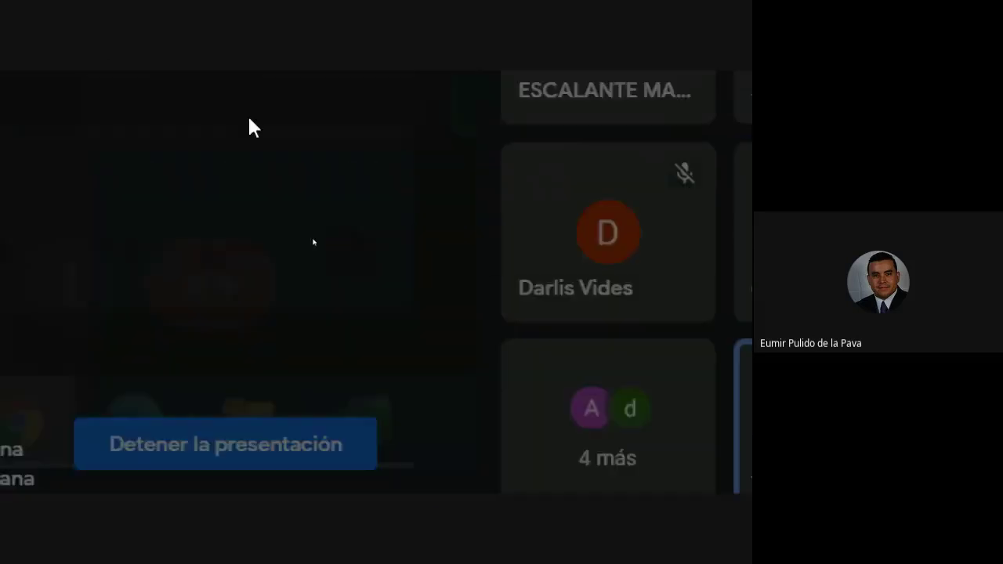
left_click(450, 272)
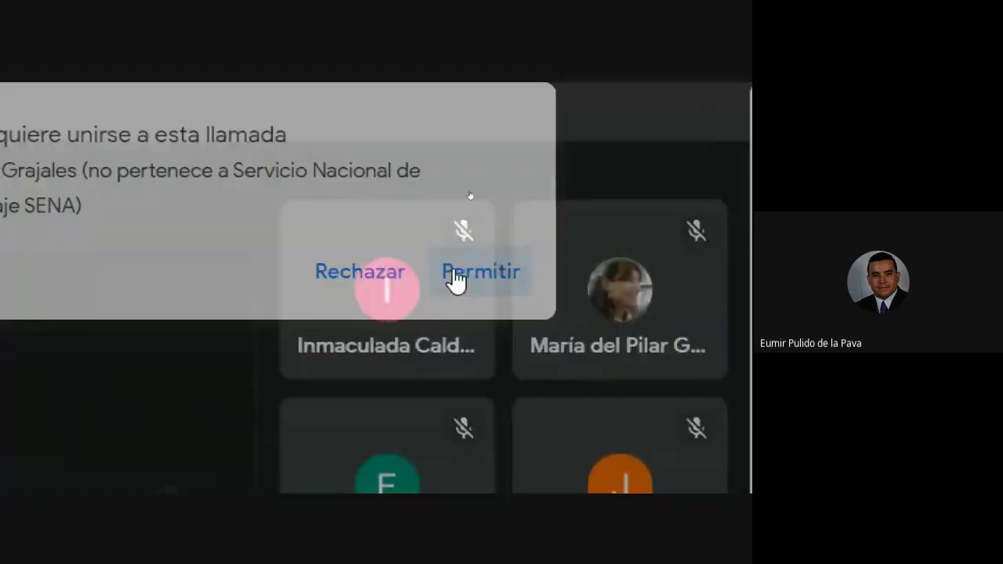
left_click(478, 465)
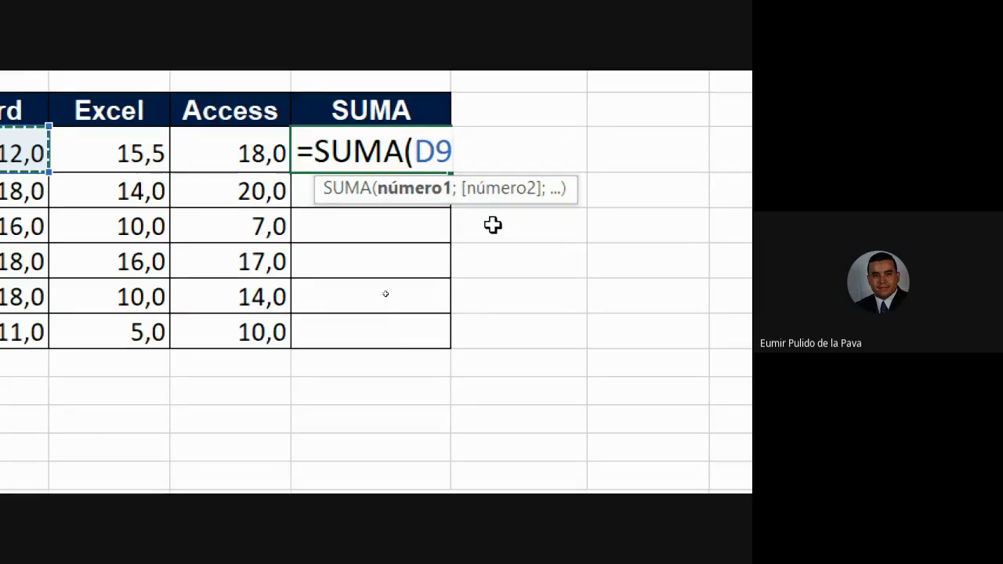
Add the Excel score E9 and Access score F9 to the formula, separated by semicolons
type(";")
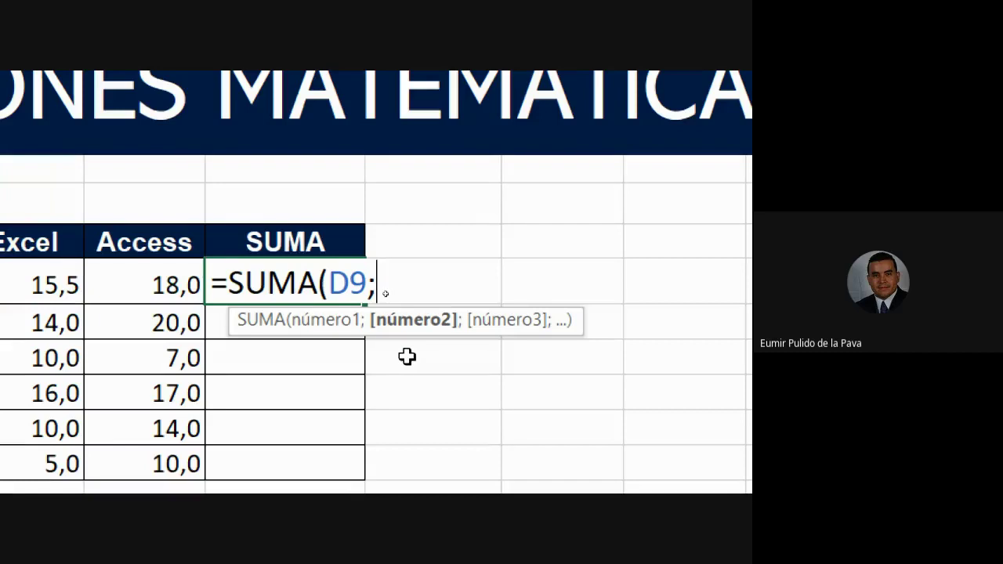
key("BackSpace")
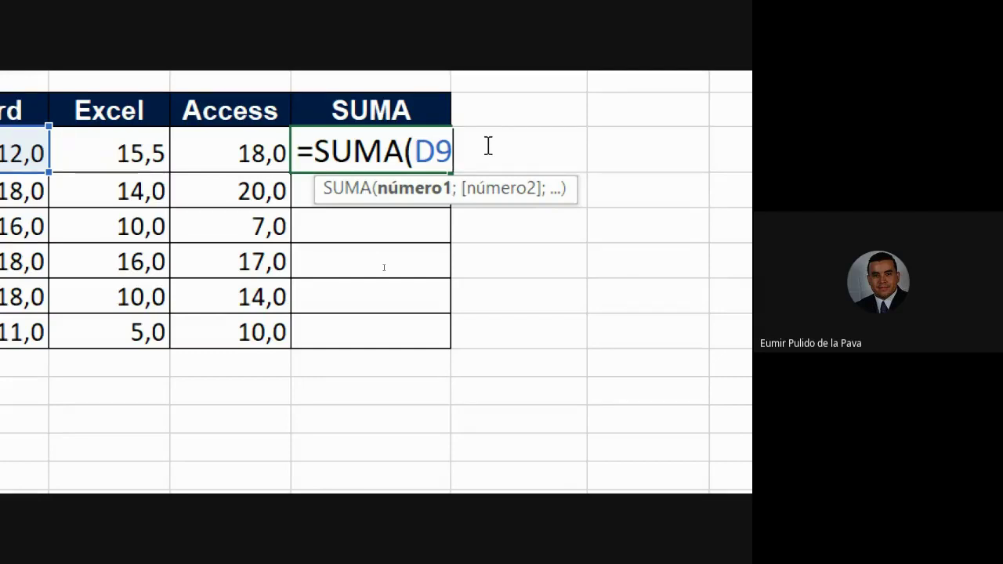
type(";")
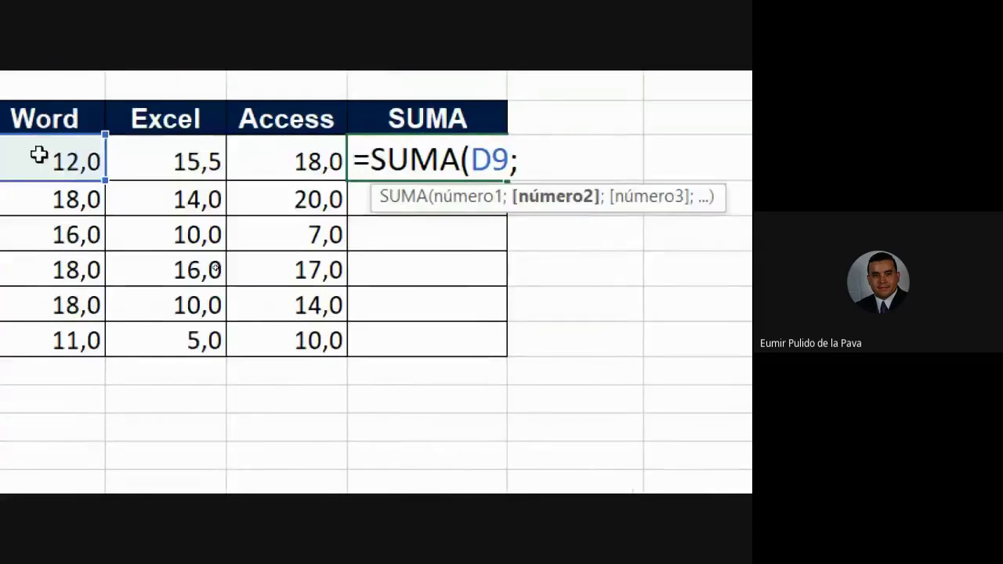
left_click(165, 159)
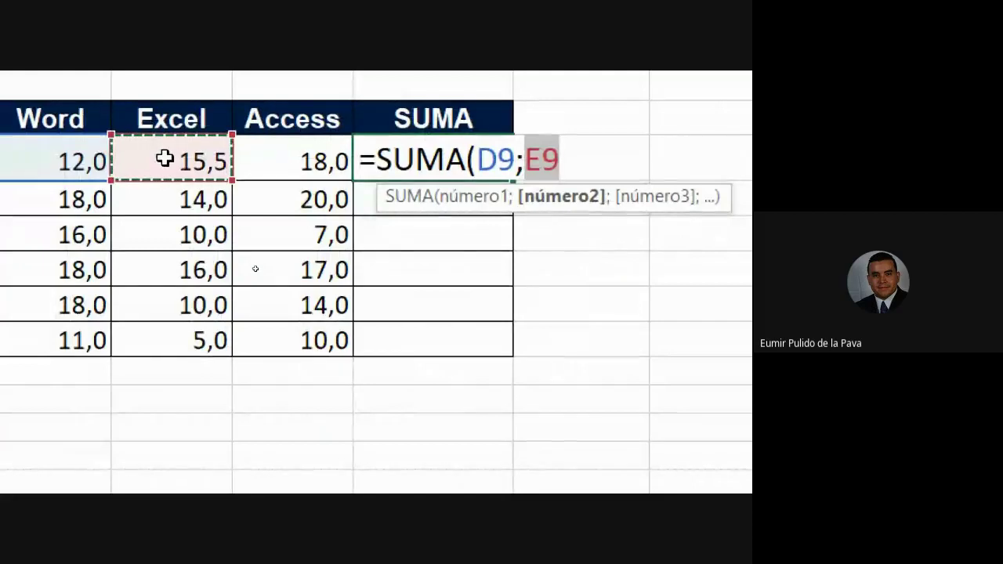
type(";")
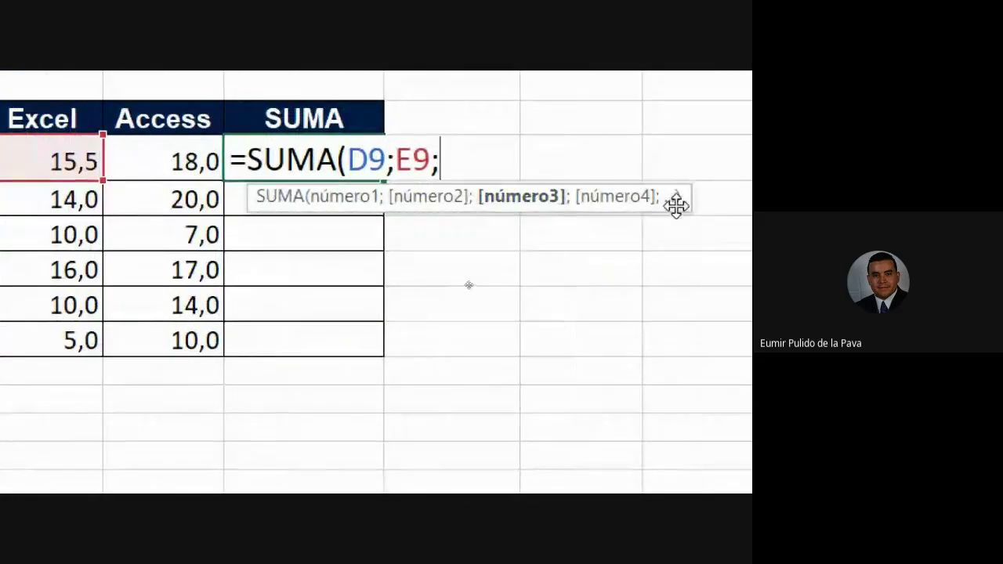
left_click(232, 281)
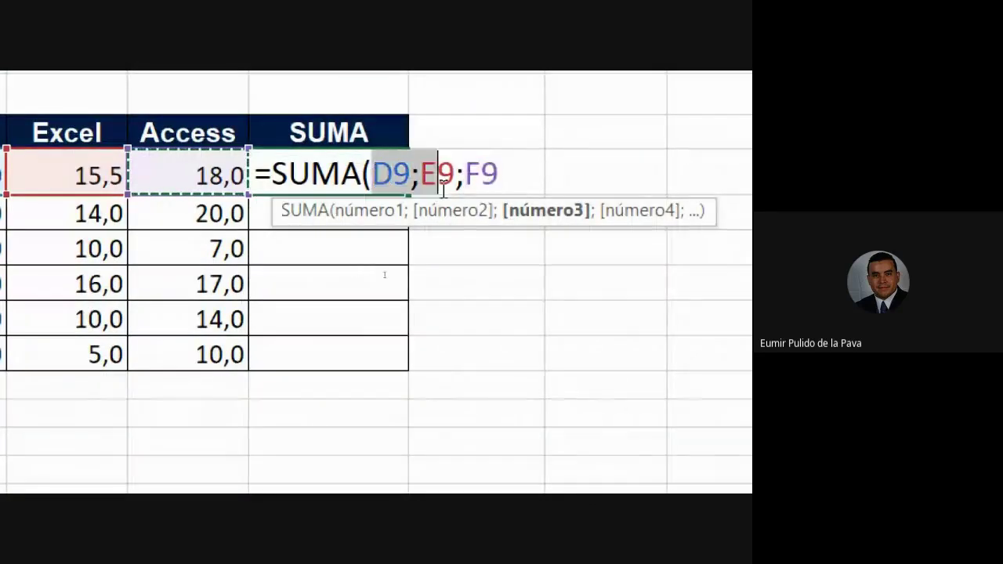
Close the parenthesis and confirm =SUMA(D9;E9;F9), giving a total of 45,50
left_click_drag(377, 179, 504, 180)
left_click(504, 180)
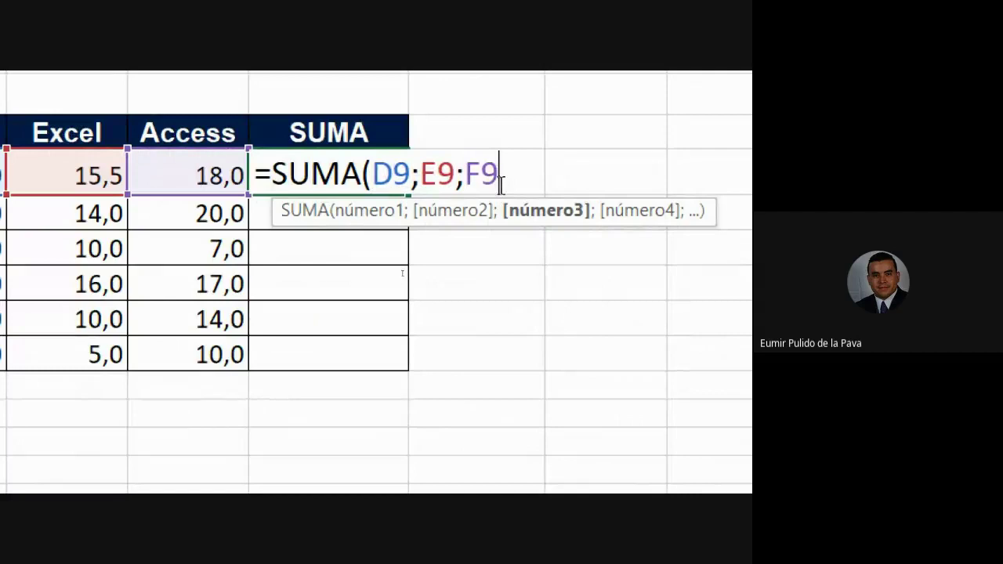
type(")")
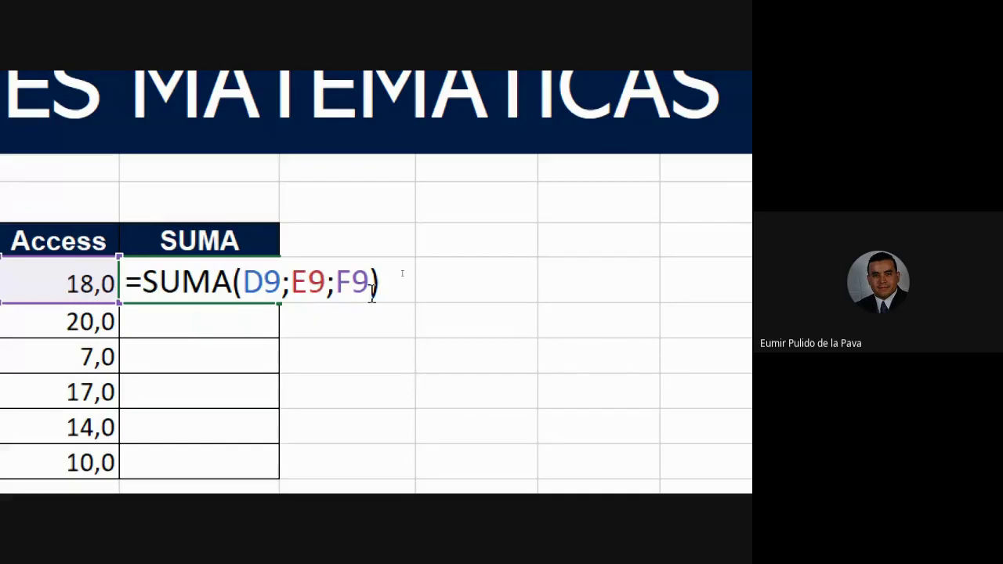
left_click_drag(234, 282, 205, 283)
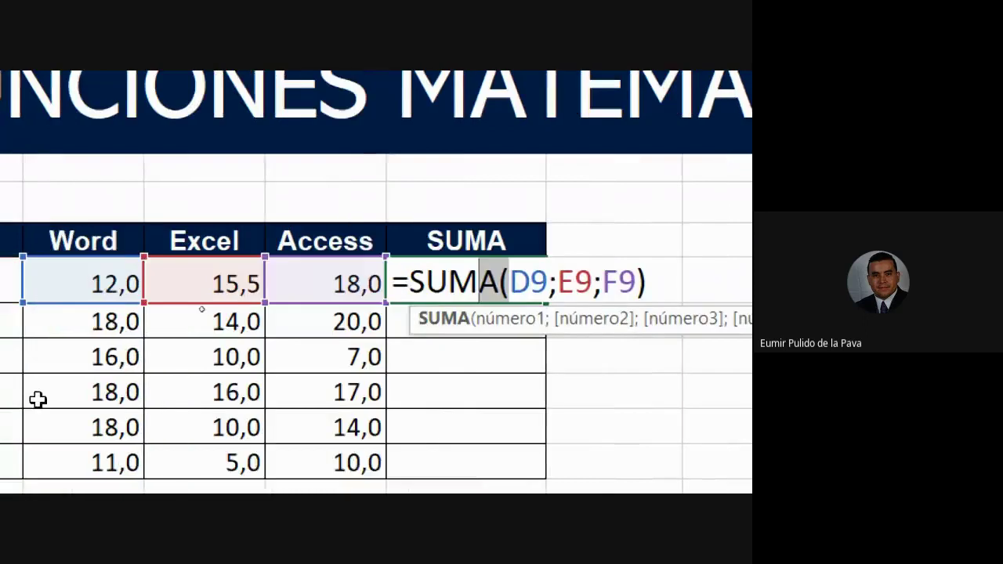
key("Return")
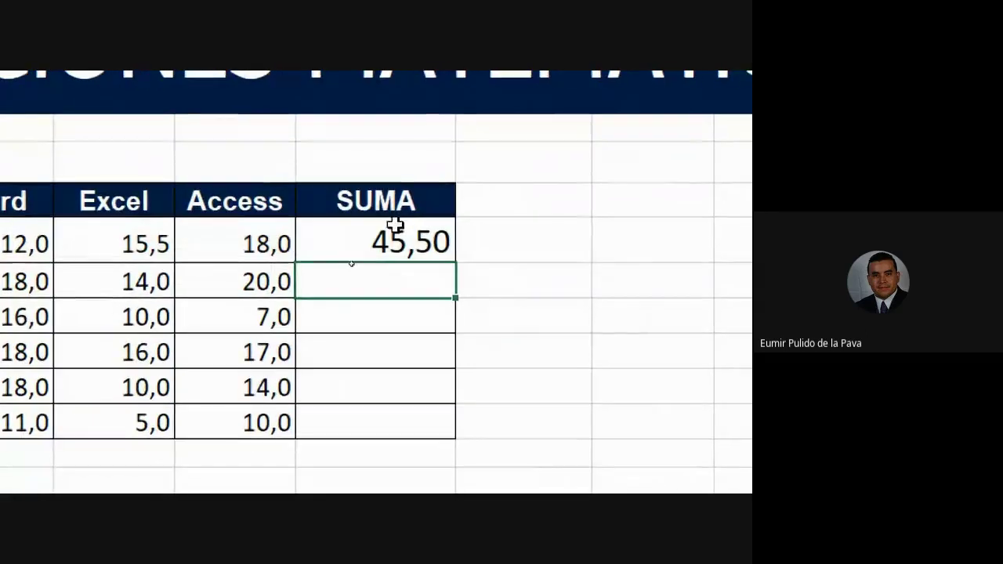
Reopen the 45,50 formula and delete D9;E9;F9, leaving an empty =SUMA()
left_click(383, 235)
double_click(377, 241)
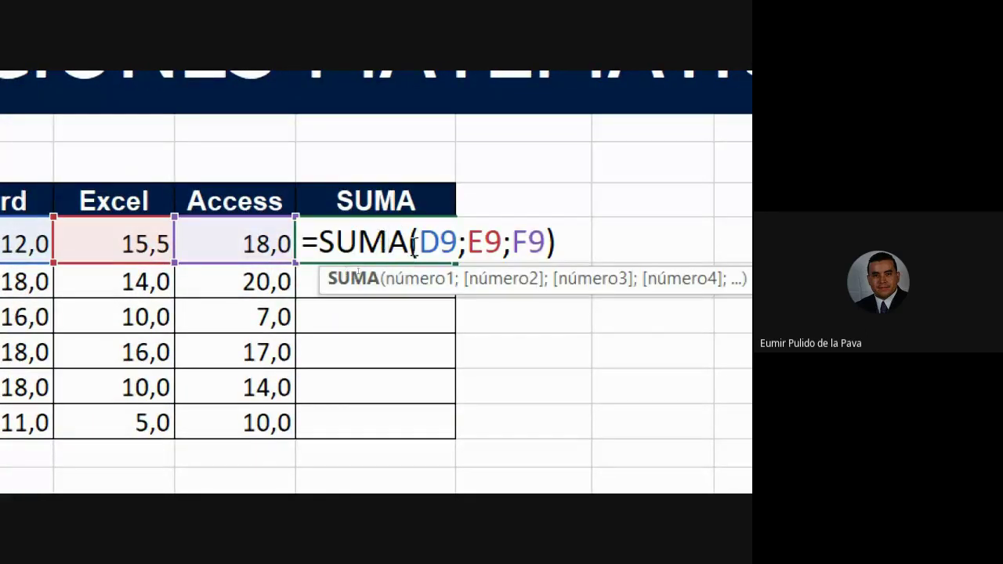
left_click_drag(421, 243, 524, 249)
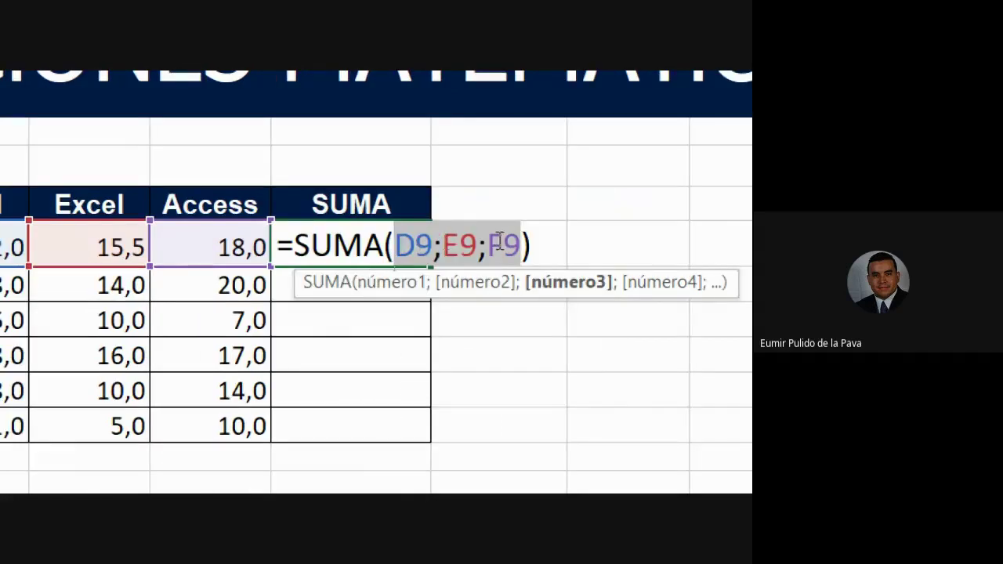
left_click(491, 246)
key("BackSpace")
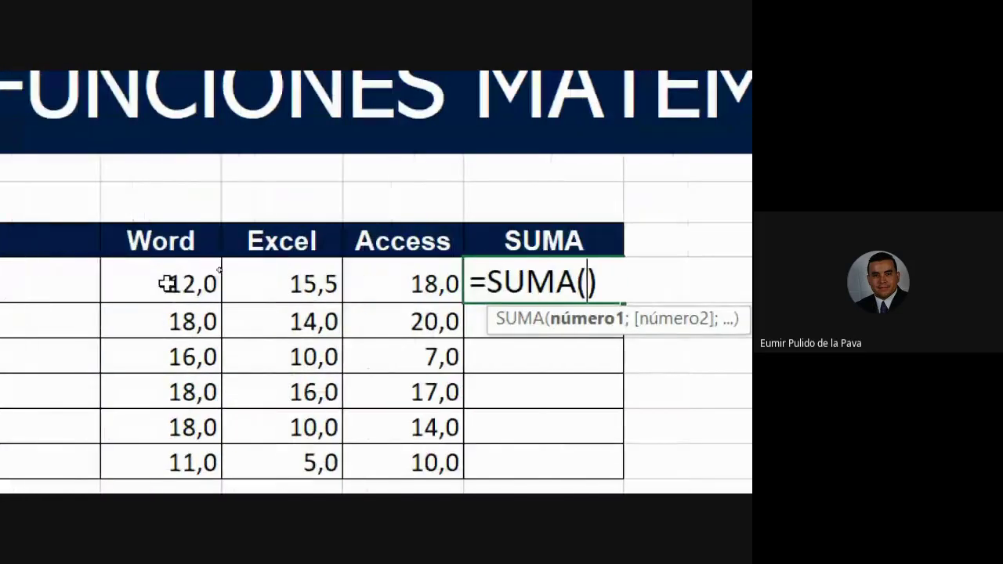
Confirm the sum over range D9:F9, then admit the waiting participant in Google Meet
left_click_drag(164, 284, 377, 286)
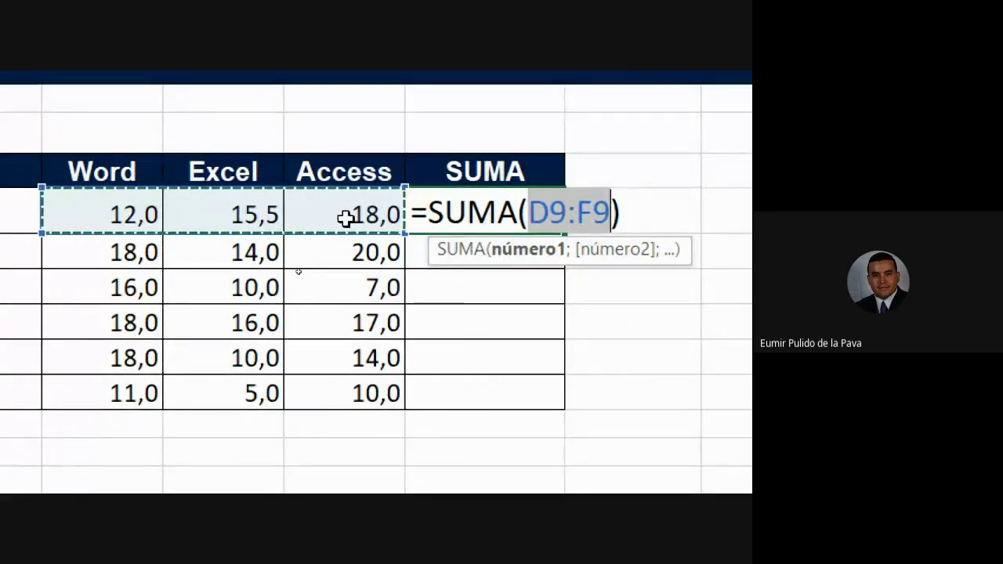
key("Return")
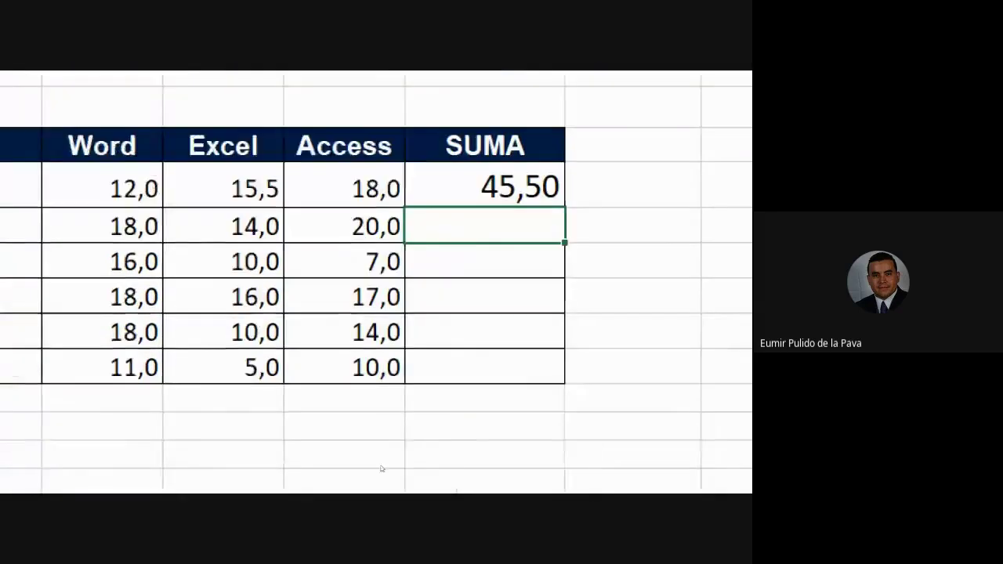
mouse_move(620, 464)
left_click(509, 247)
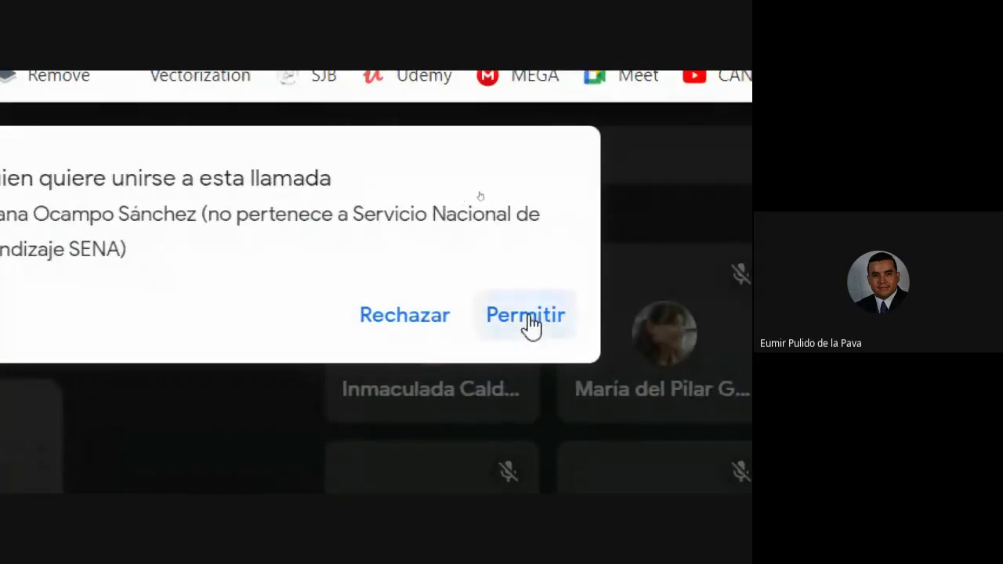
left_click(527, 317)
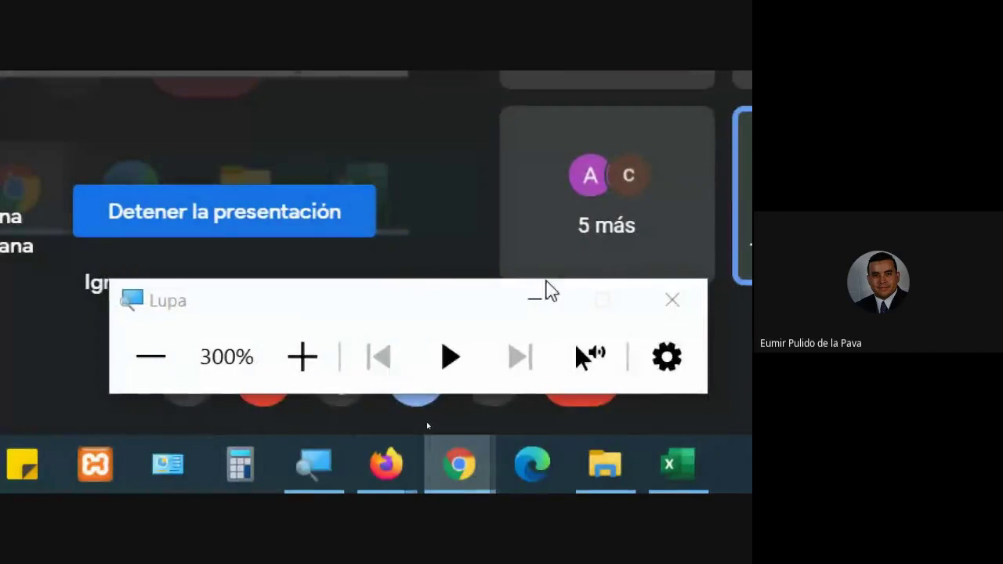
Return to Excel and reopen the first student's SUMA total cell for editing
left_click(547, 286)
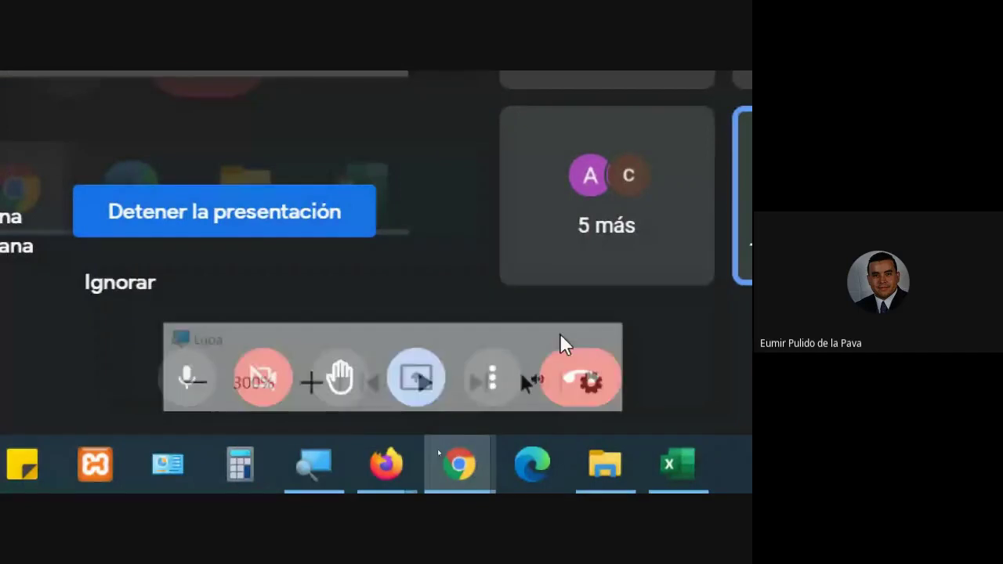
left_click(681, 470)
left_click(313, 236)
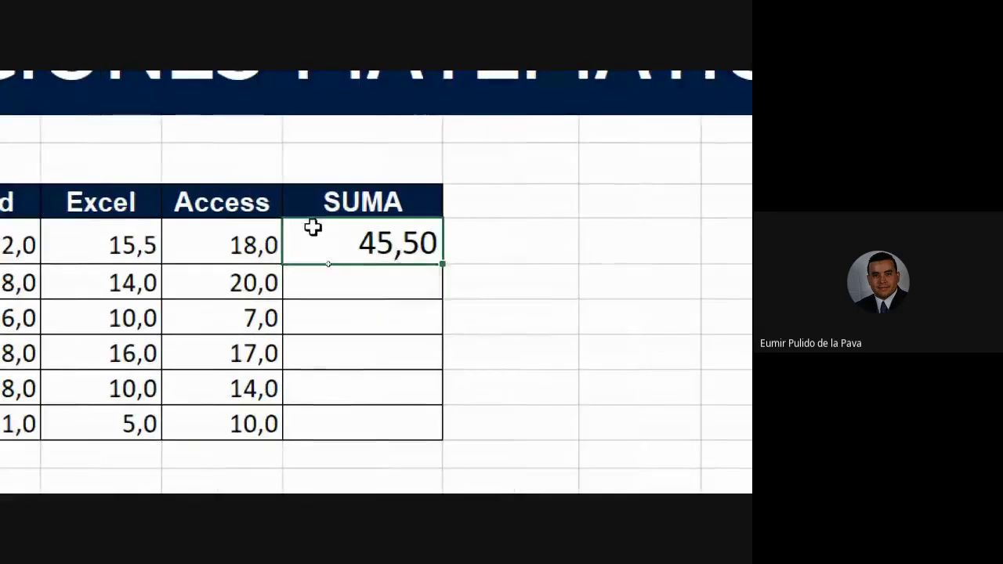
double_click(375, 284)
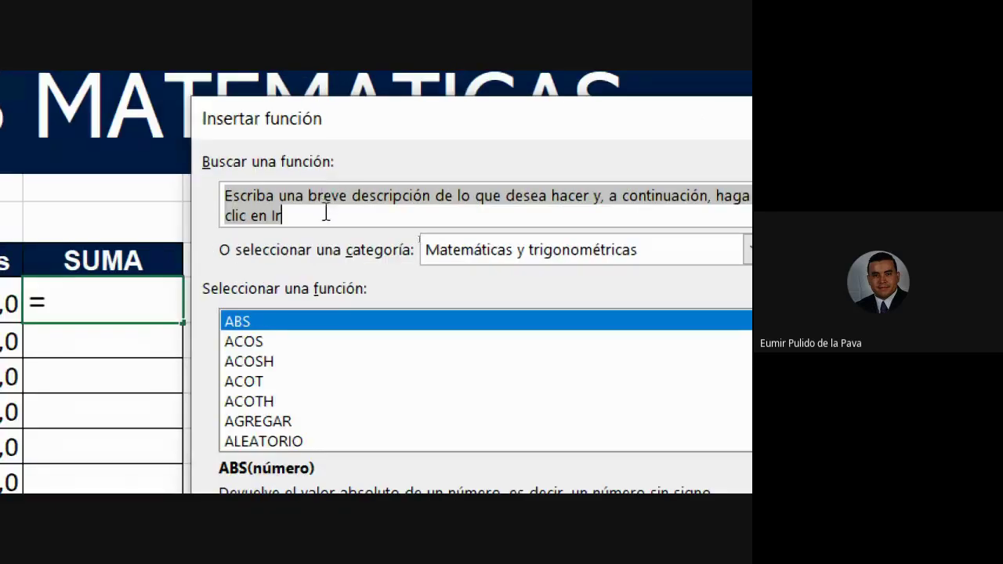
Search functions for SUMAR, choose SUMA and open its arguments with Número1 D9:F9
type("SUMA")
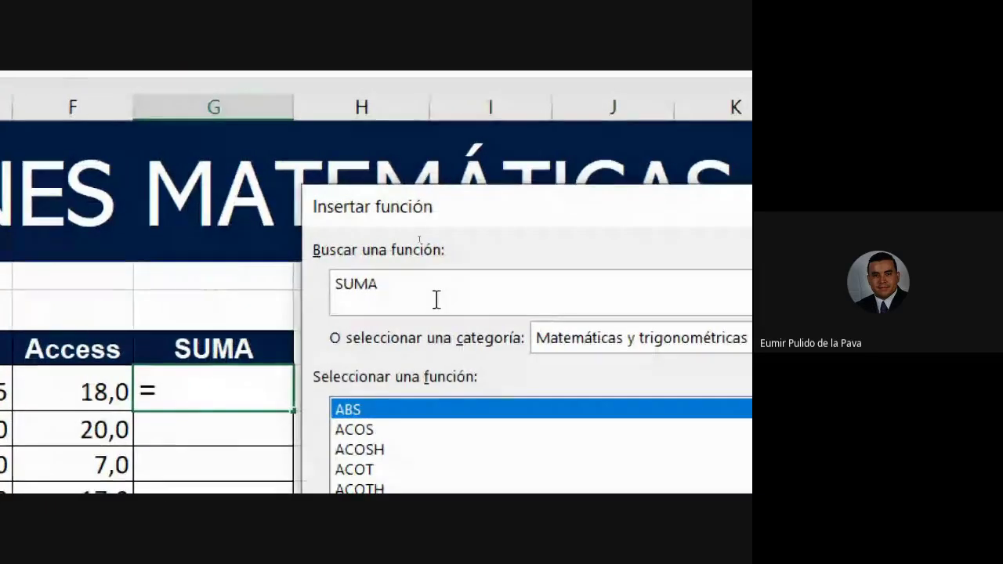
type("R")
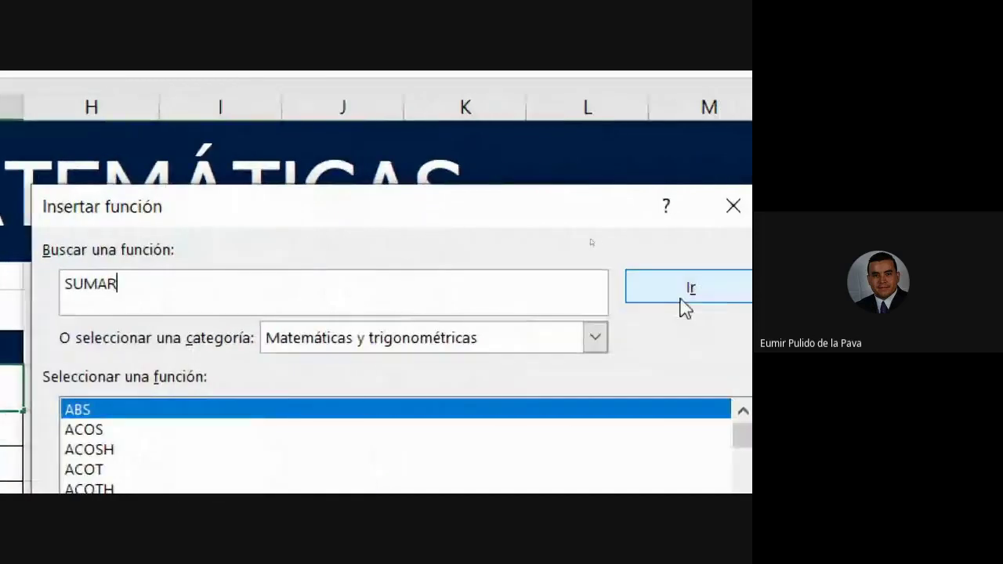
left_click(683, 305)
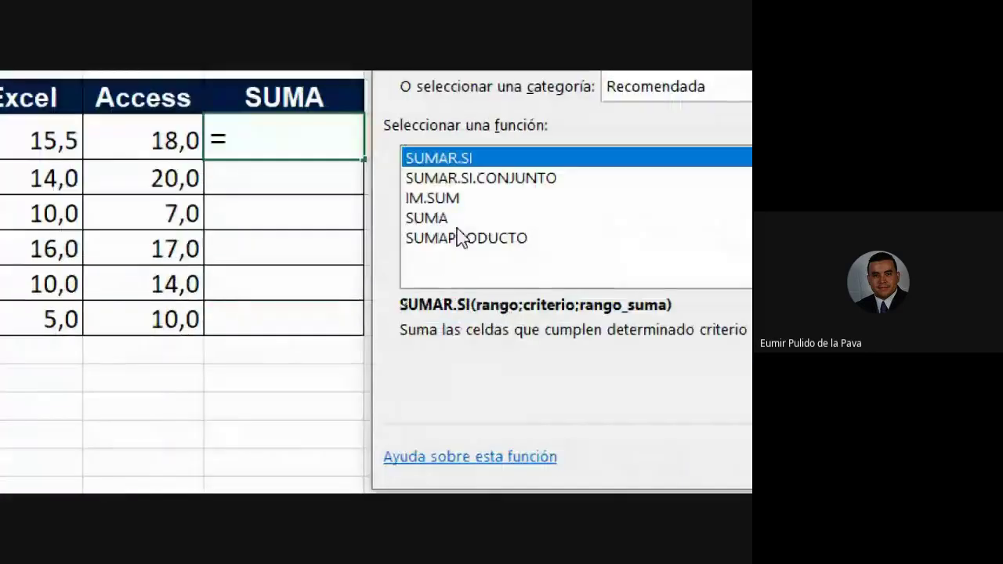
left_click(442, 219)
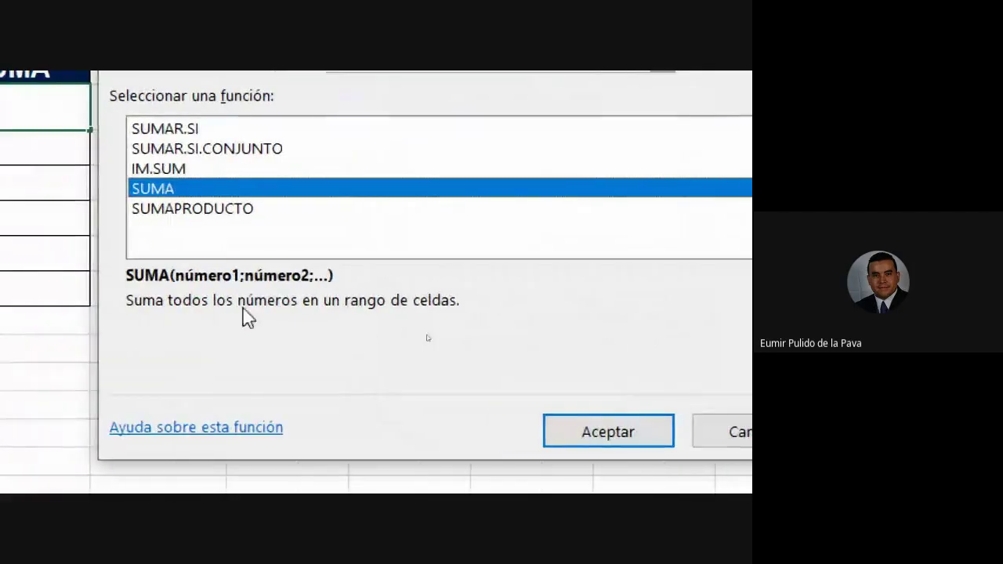
left_click(598, 441)
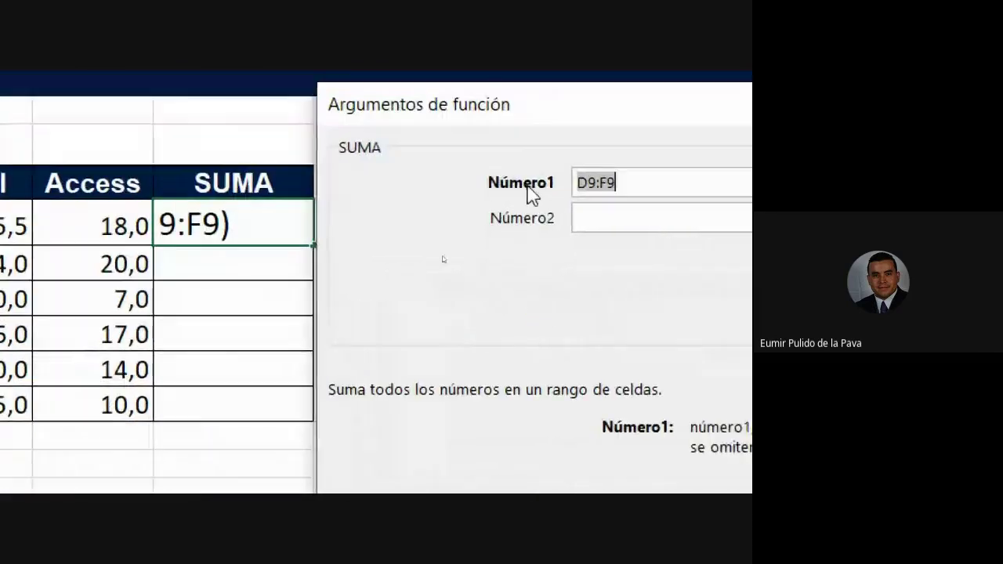
Replace the D9:F9 range with D9, E9 and F9 as separate SUMA arguments
left_click(631, 178)
double_click(574, 190)
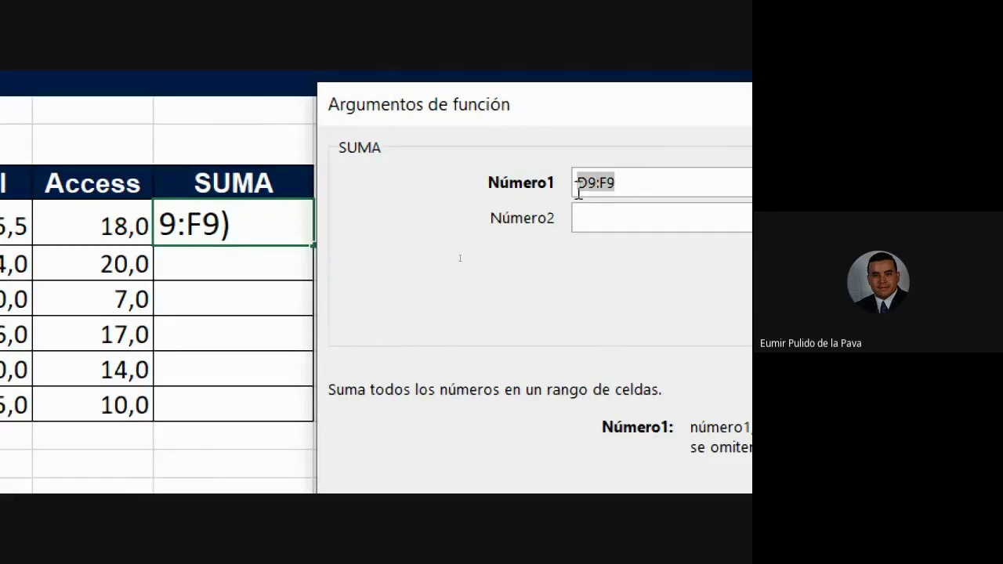
key("Delete")
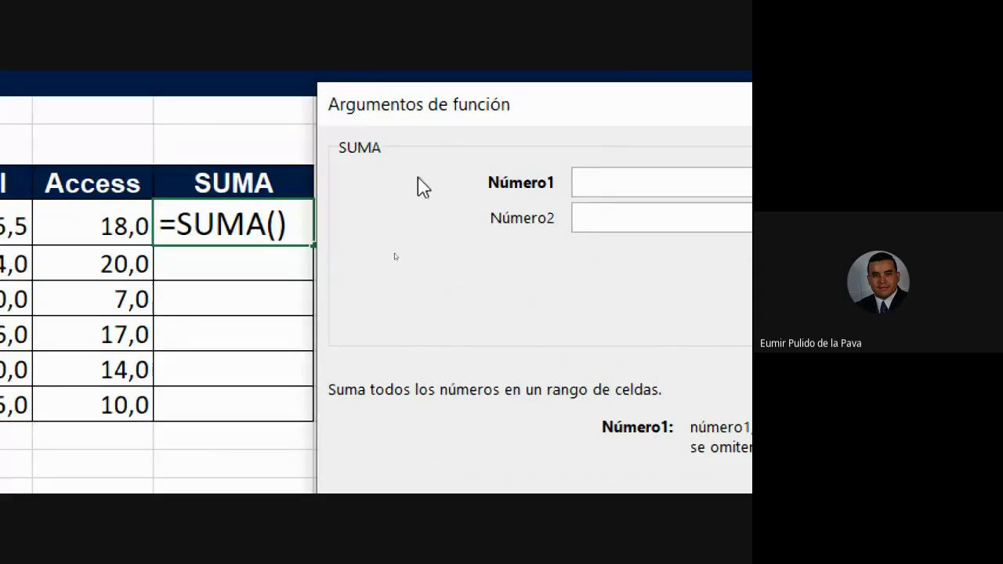
left_click(172, 221)
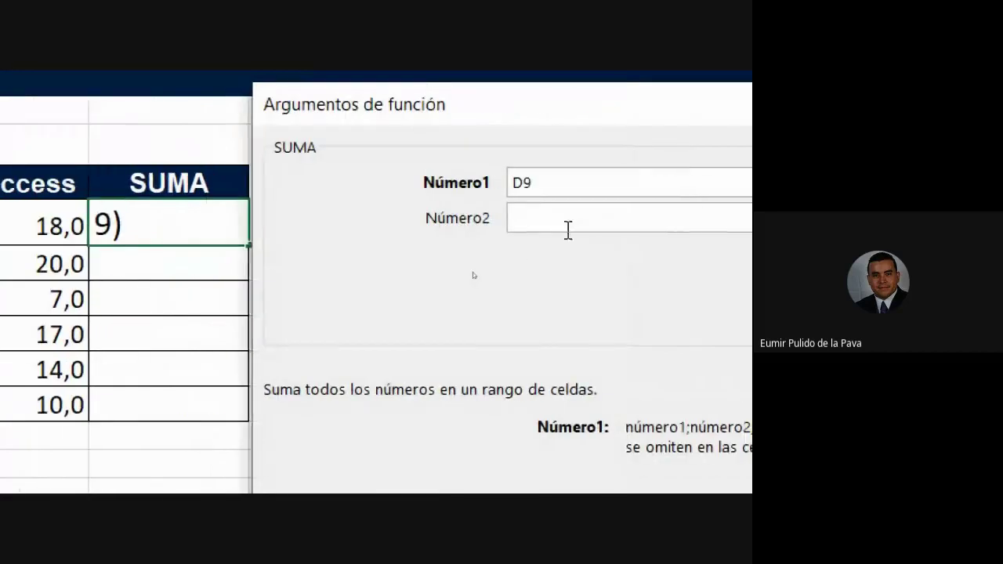
left_click(549, 218)
left_click(121, 229)
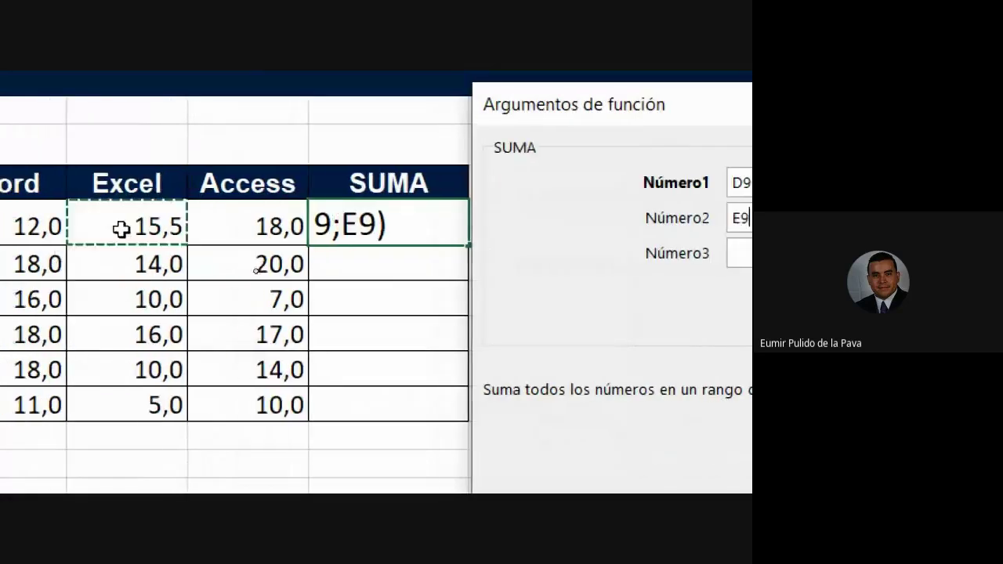
left_click(553, 253)
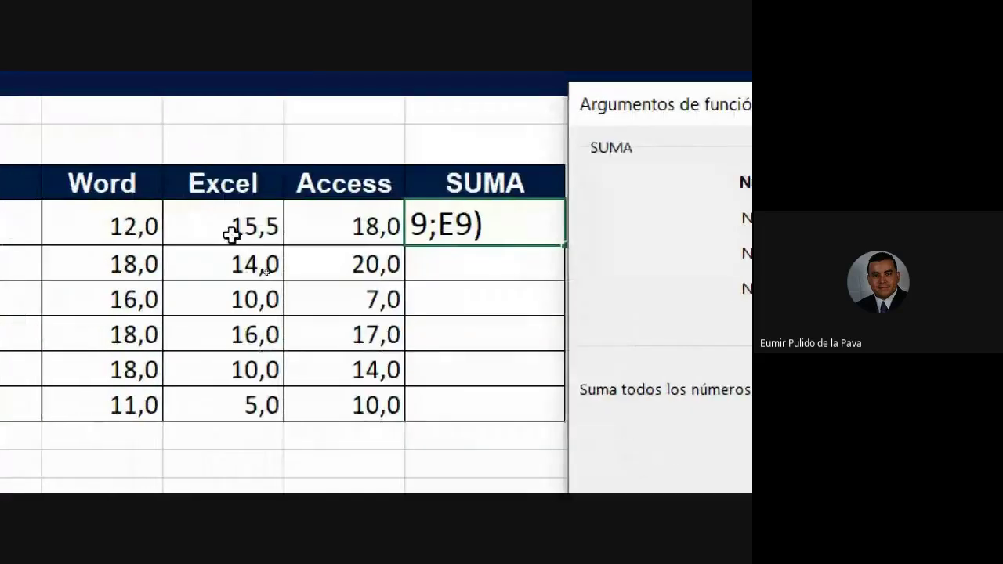
left_click(331, 206)
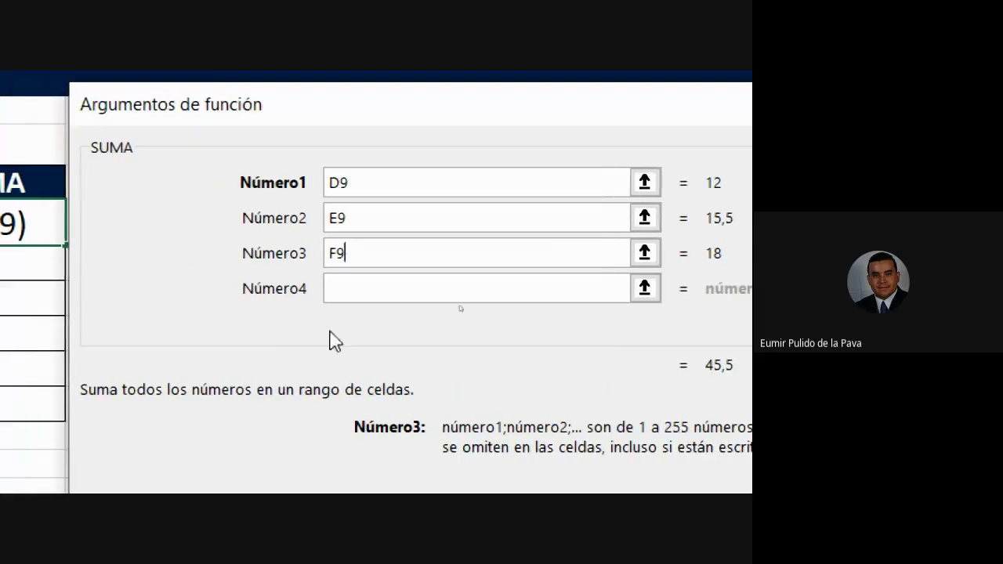
left_click(337, 289)
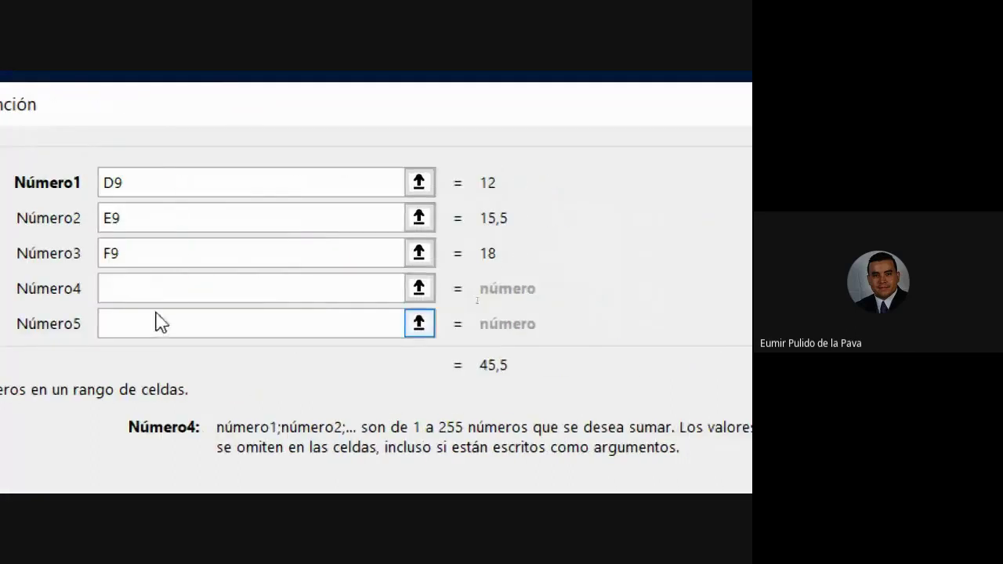
left_click_drag(734, 204, 734, 301)
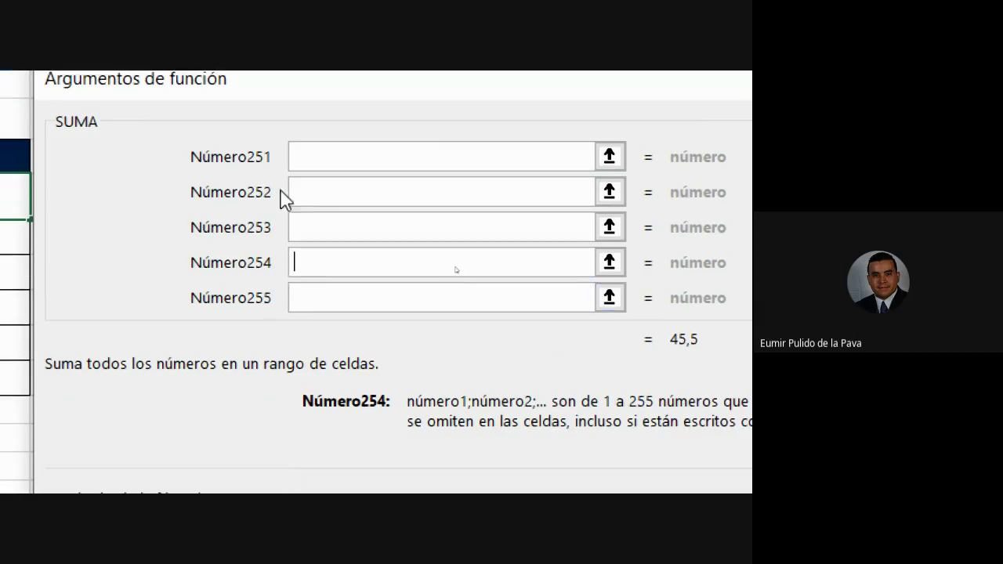
key("shift+Tab")
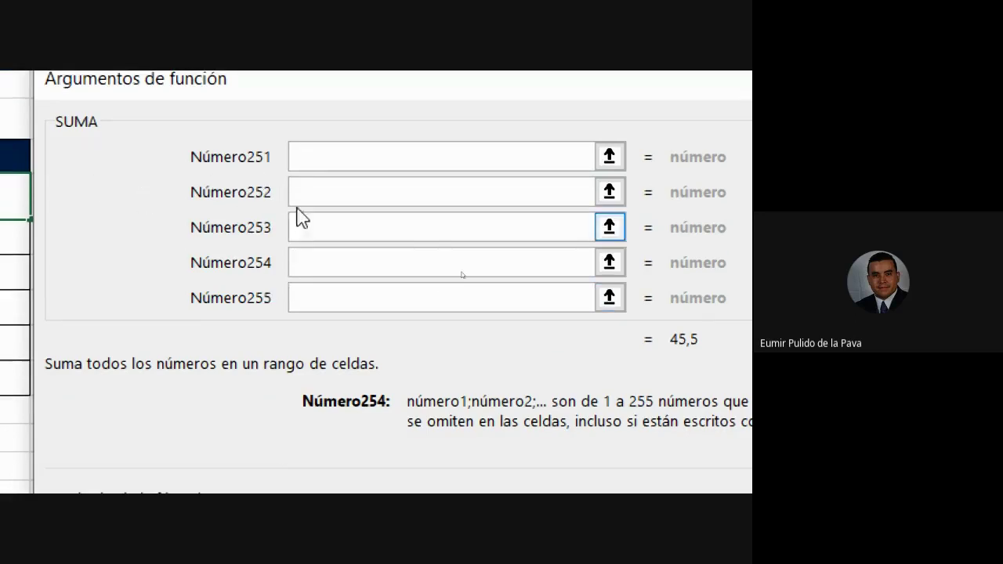
key("shift+Tab")
key("shift+Tab")
key("shift+Tab")
left_click(311, 191)
left_click(303, 229)
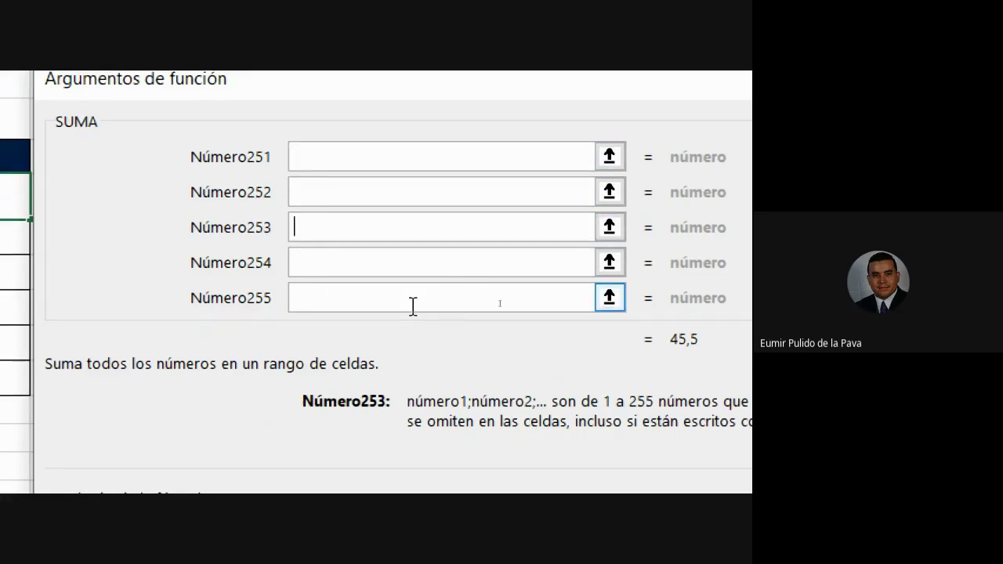
Clear those separate arguments, select range D9:F9 instead and accept to get 45,50
left_click_drag(654, 274, 644, 163)
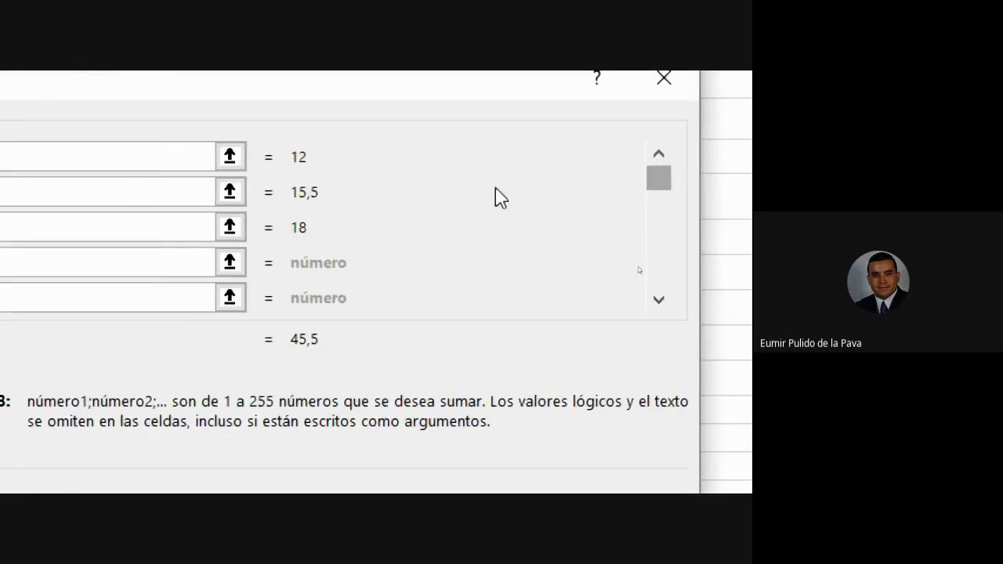
left_click(254, 265)
key("BackSpace")
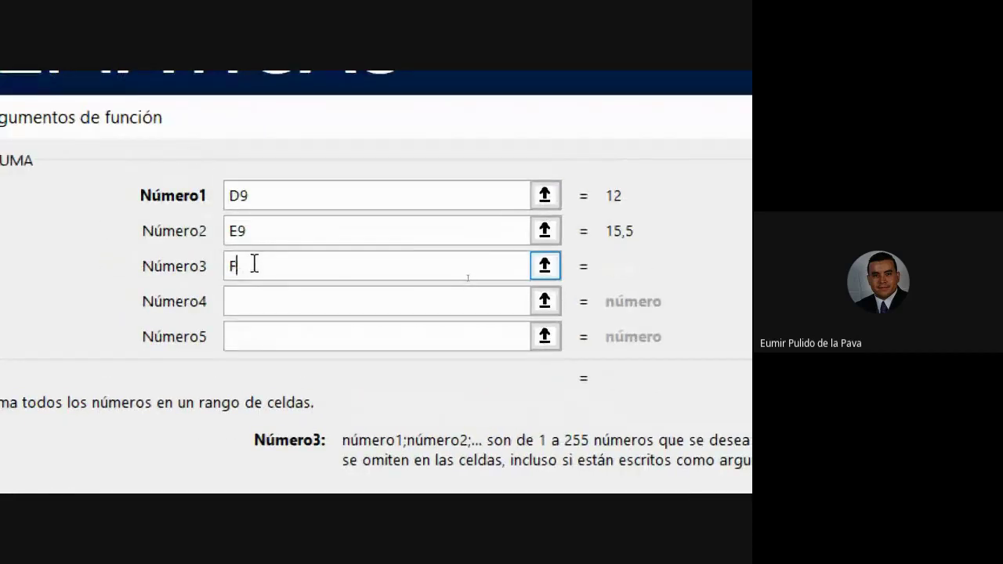
key("BackSpace")
left_click(269, 231)
key("BackSpace")
key("BackSpace")
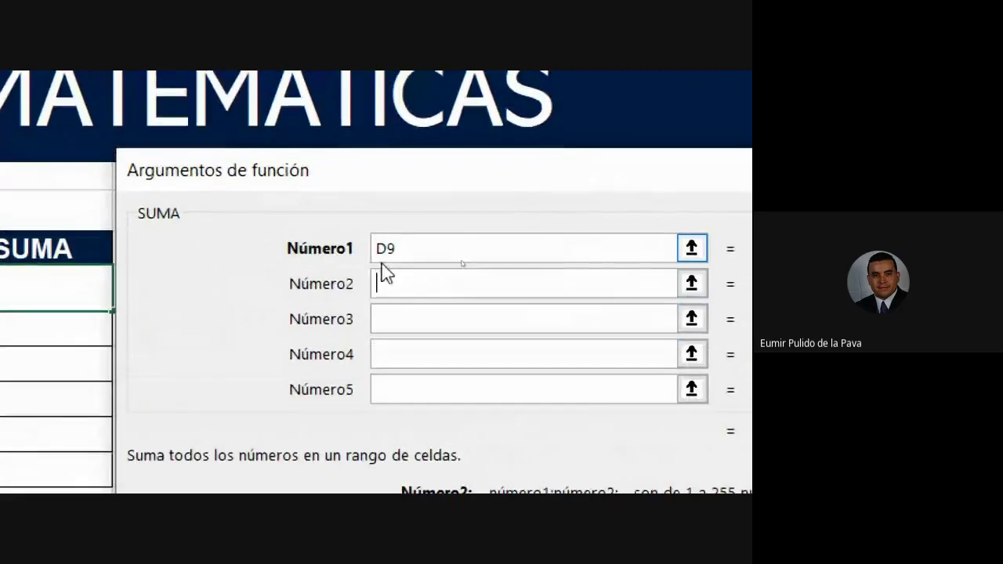
left_click_drag(400, 249, 364, 253)
key("BackSpace")
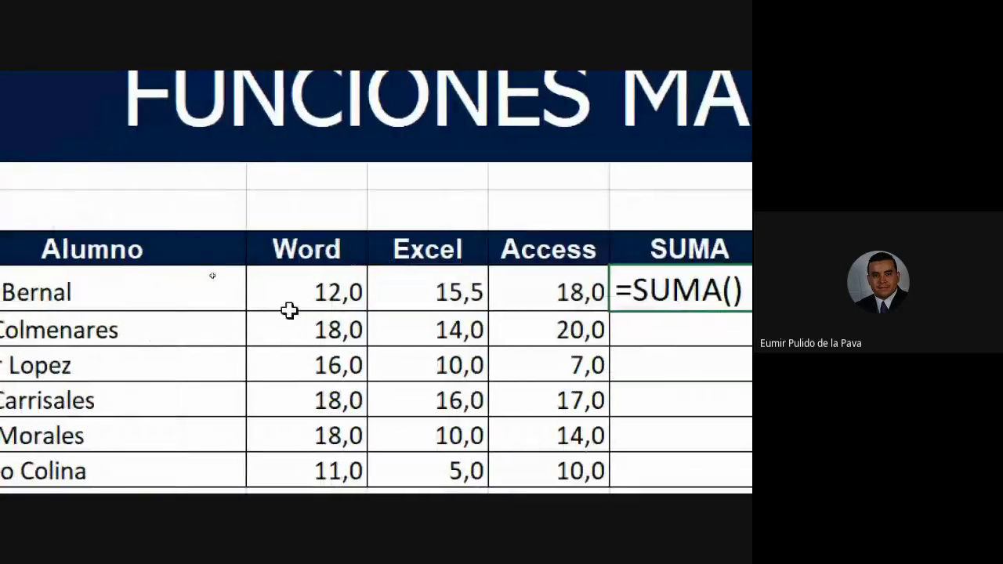
left_click_drag(289, 306, 512, 290)
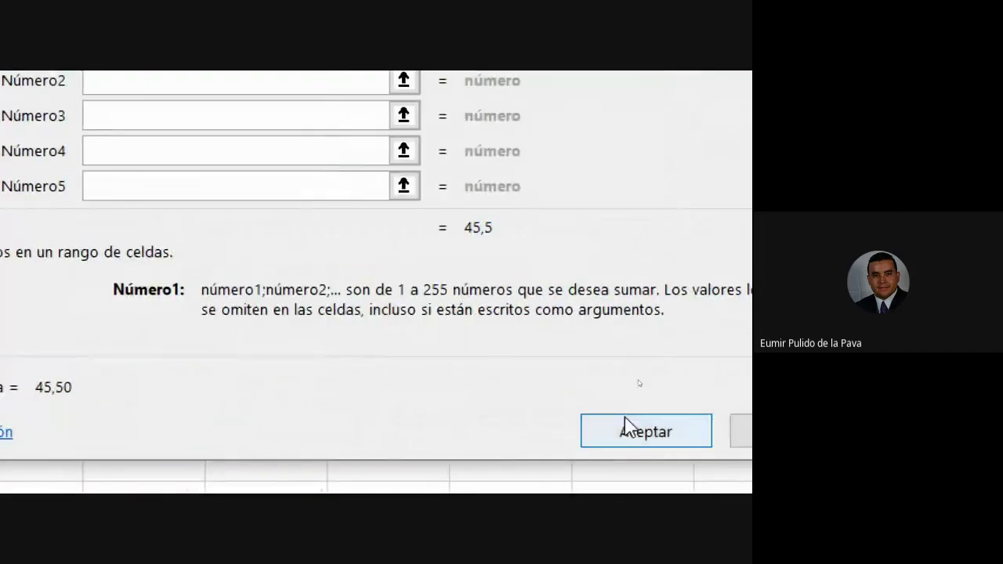
left_click(627, 428)
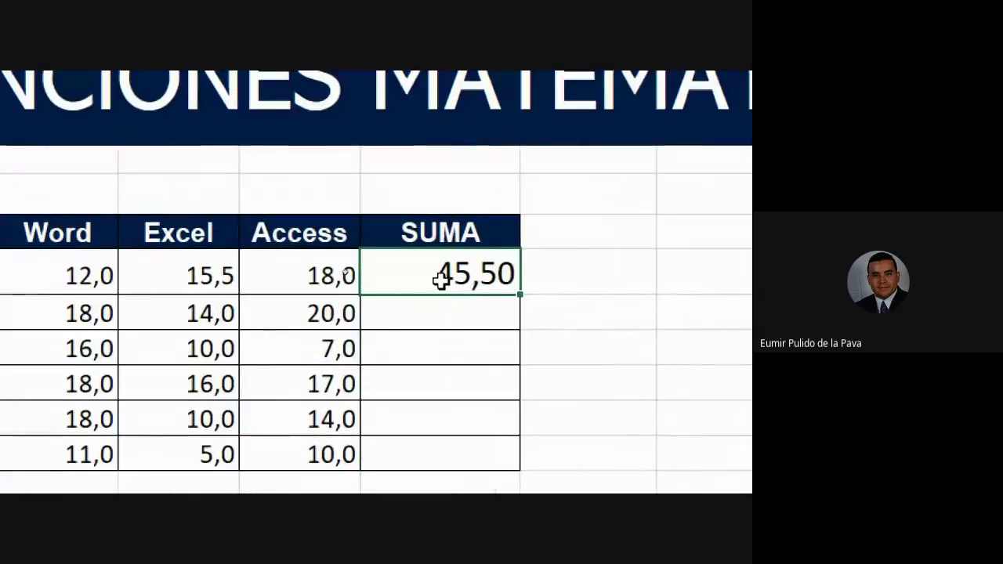
double_click(441, 278)
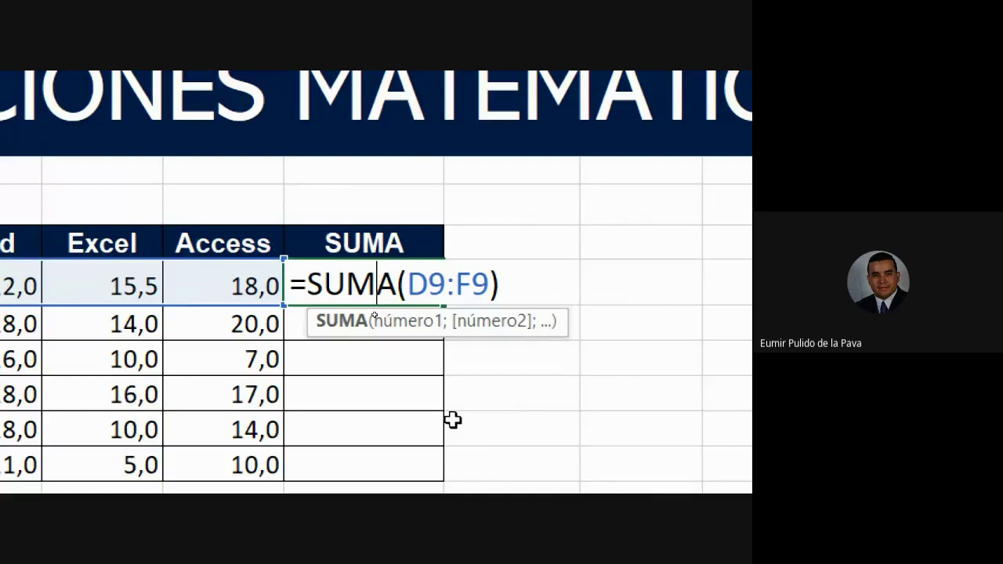
key("Return")
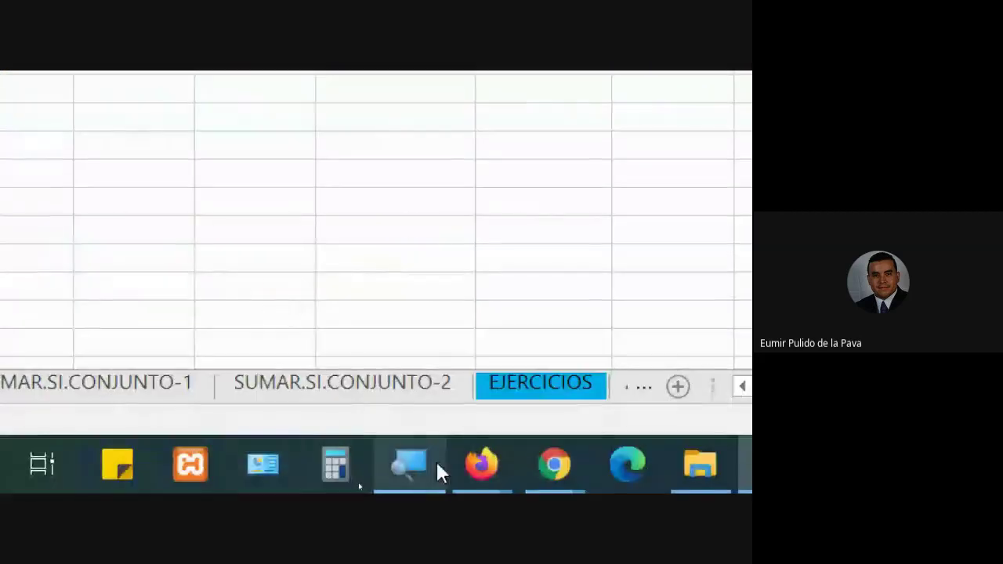
Zoom the magnifier out and open the participant list in the Google Meet call
left_click(437, 464)
left_click(258, 352)
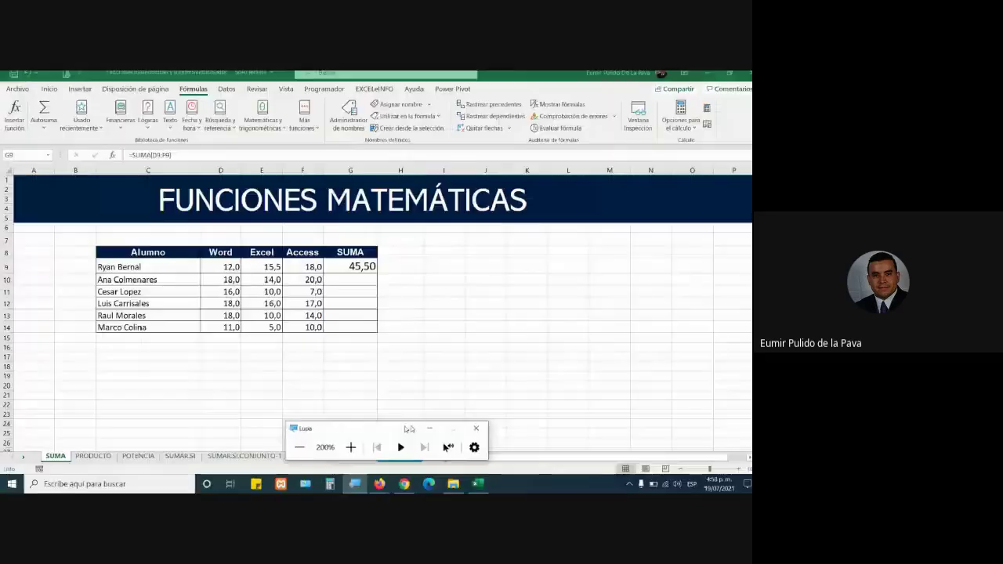
mouse_move(404, 483)
left_click(448, 421)
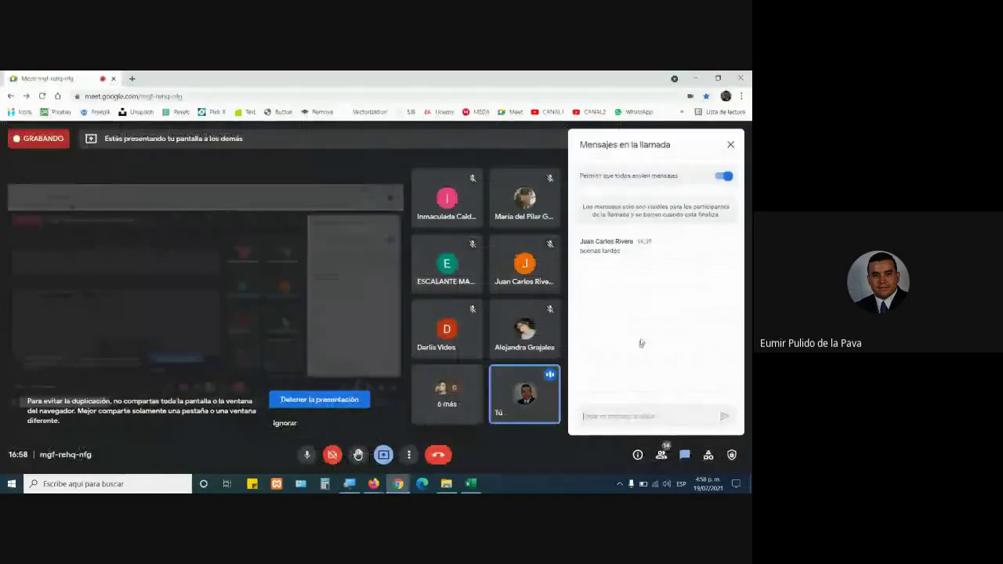
left_click(661, 455)
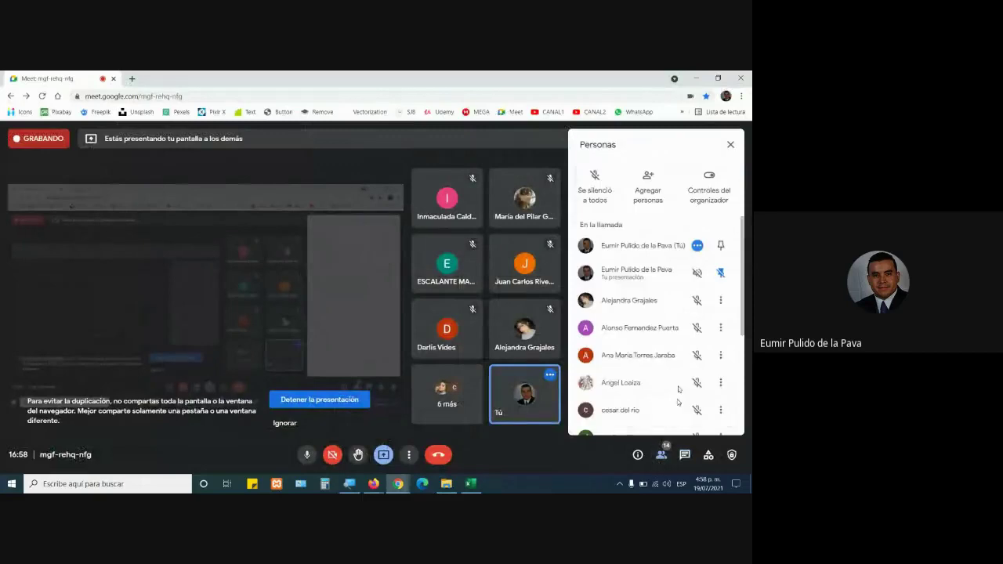
Review the participant list, then return to Excel and reveal =SUMA(D9:F9) in G9
scroll(729, 337, "down", 3)
scroll(713, 353, "down", 2)
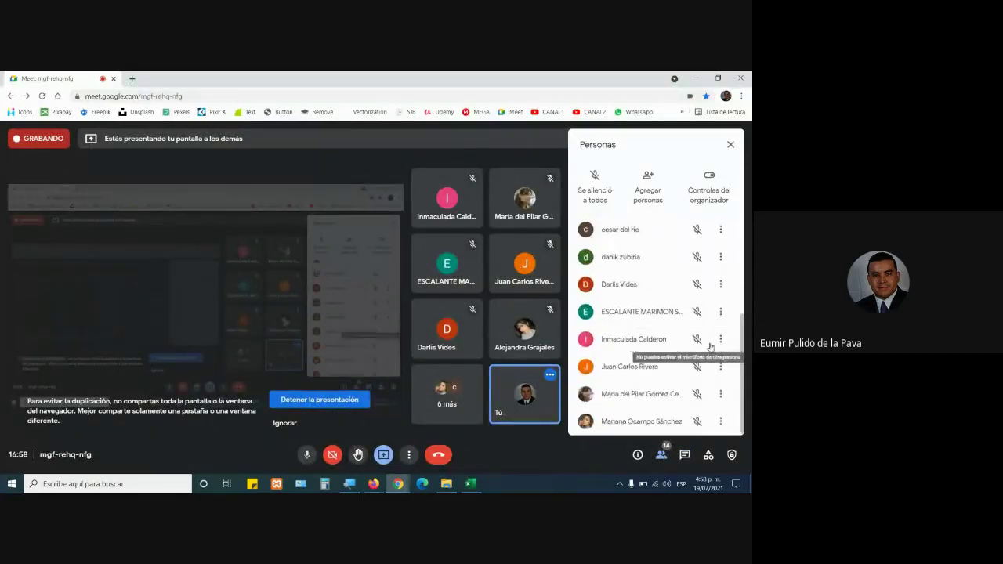
scroll(742, 337, "up", 5)
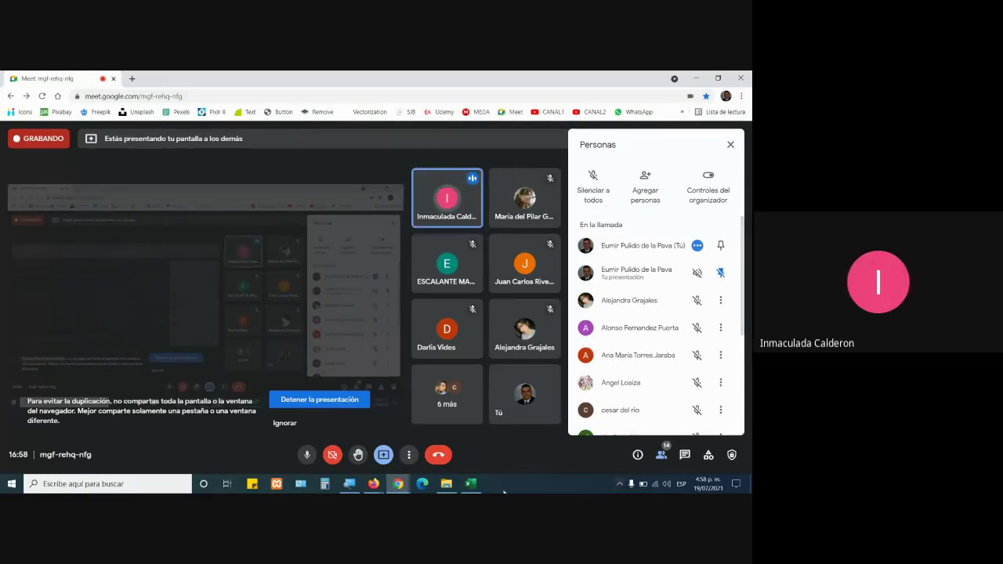
left_click(470, 484)
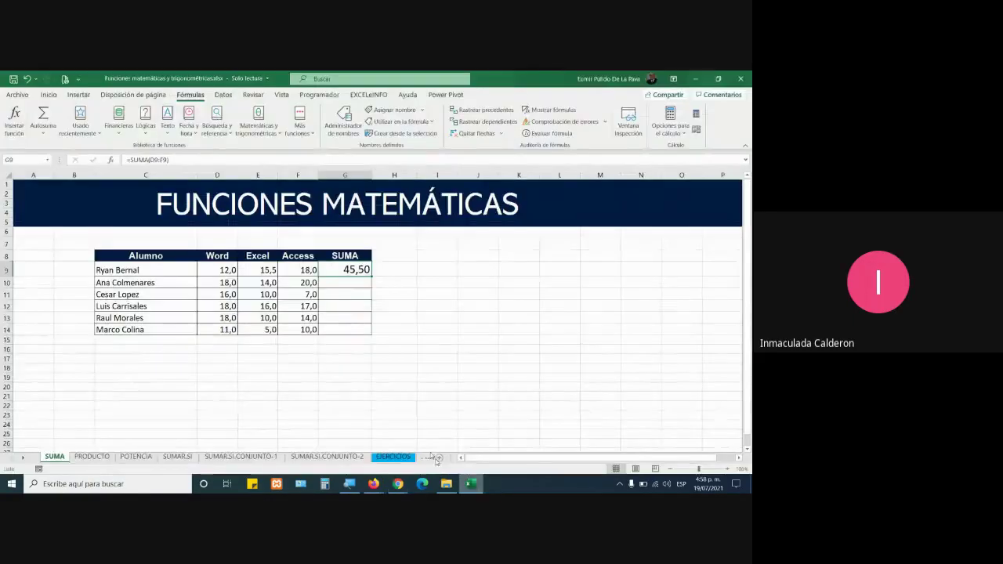
double_click(354, 270)
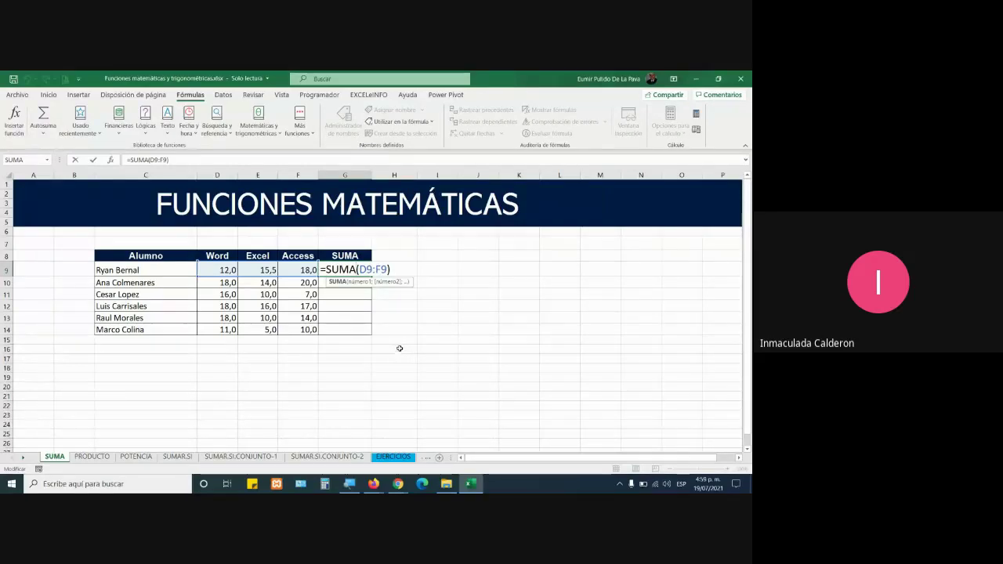
Clear the 45,50 total from G9 and zoom the screen magnifier to 200%
key("ctrl+Return")
key("Delete")
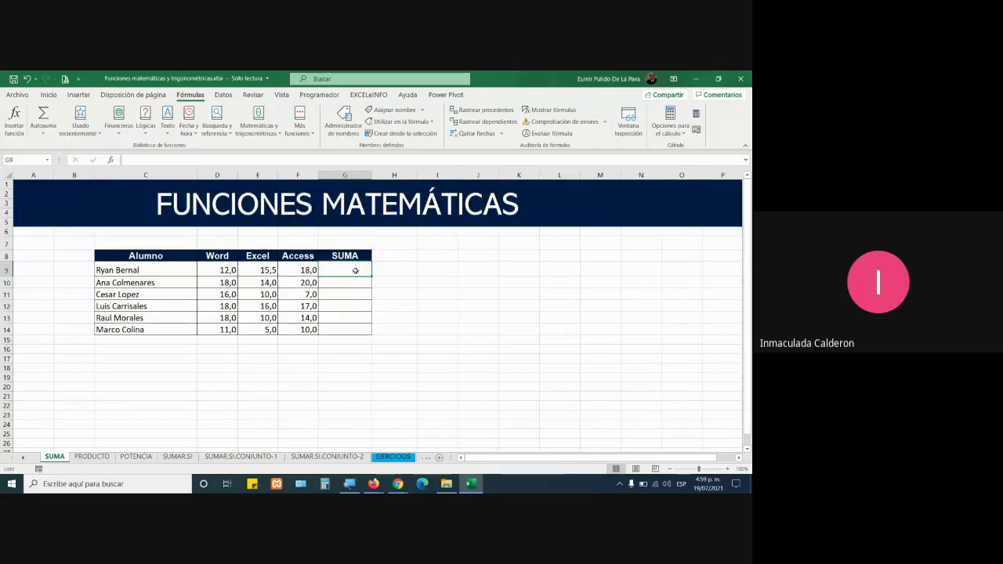
left_click(349, 483)
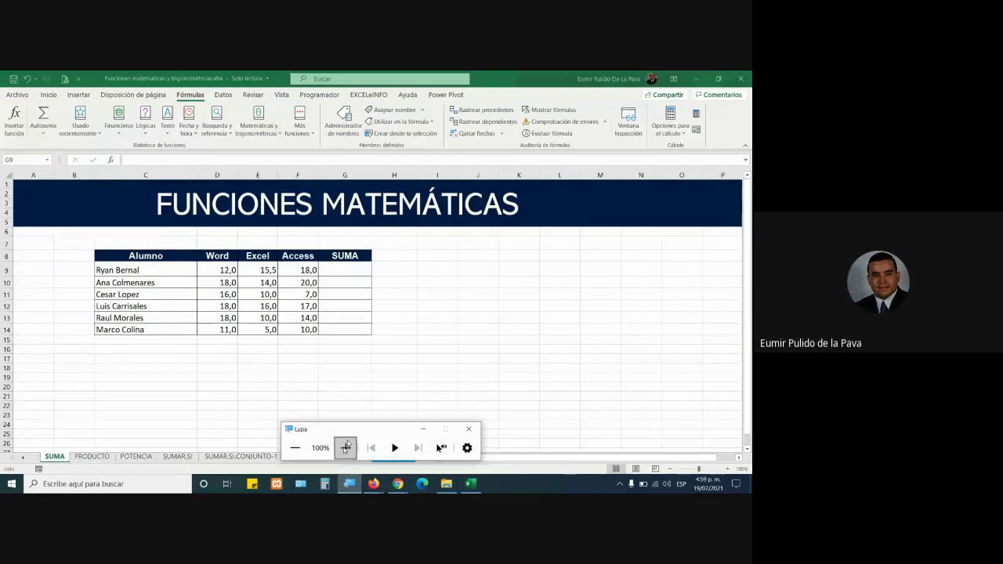
left_click(344, 448)
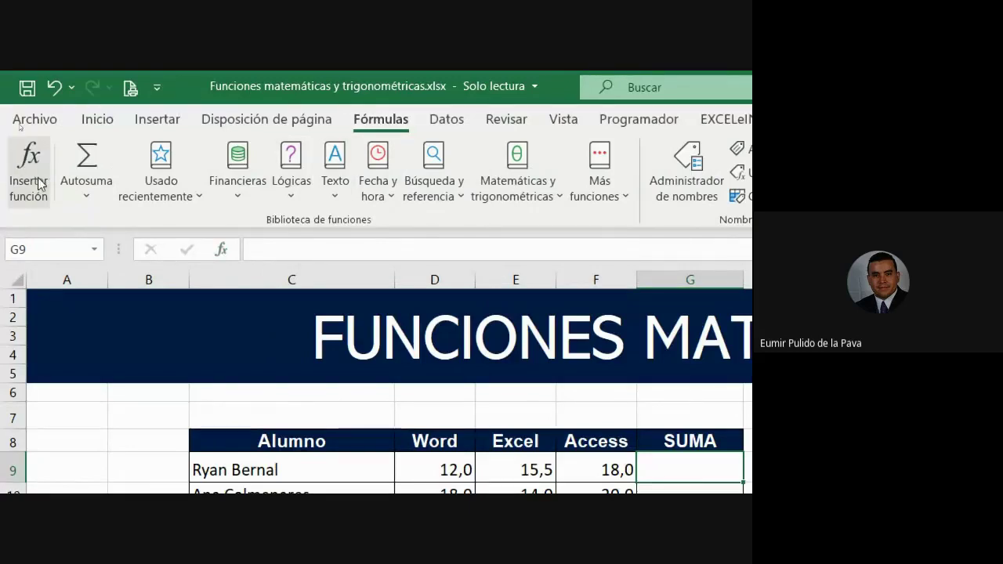
Via Autosuma > Más funciones, search SUMAR and pick SUMA to open its arguments for D9:F9
left_click(84, 192)
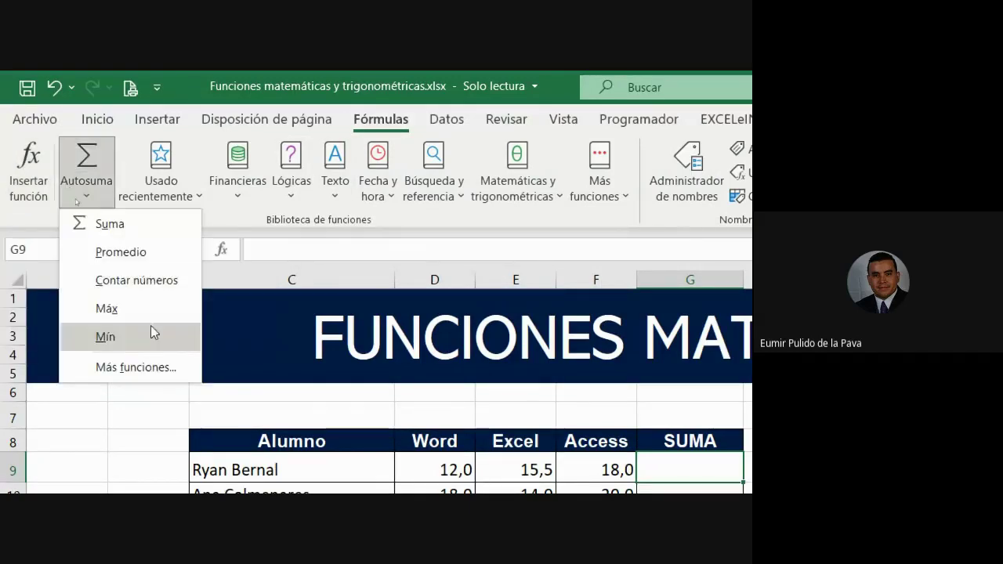
left_click(128, 366)
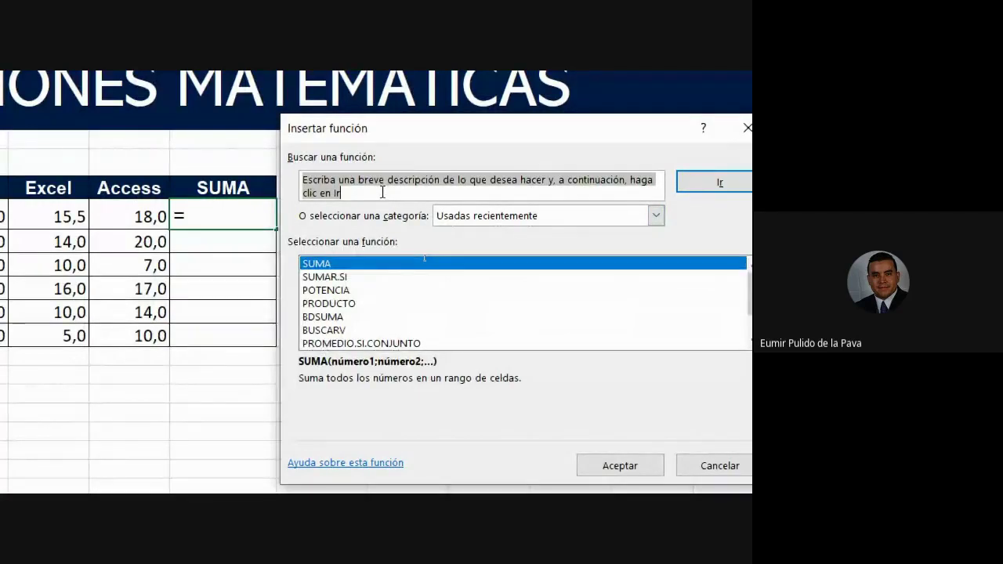
type("SU")
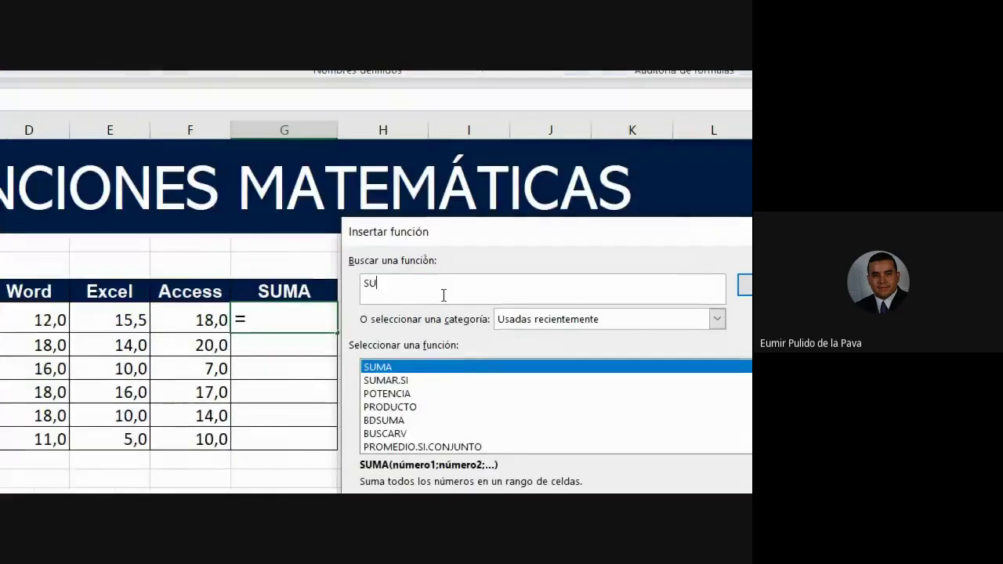
type("MAR")
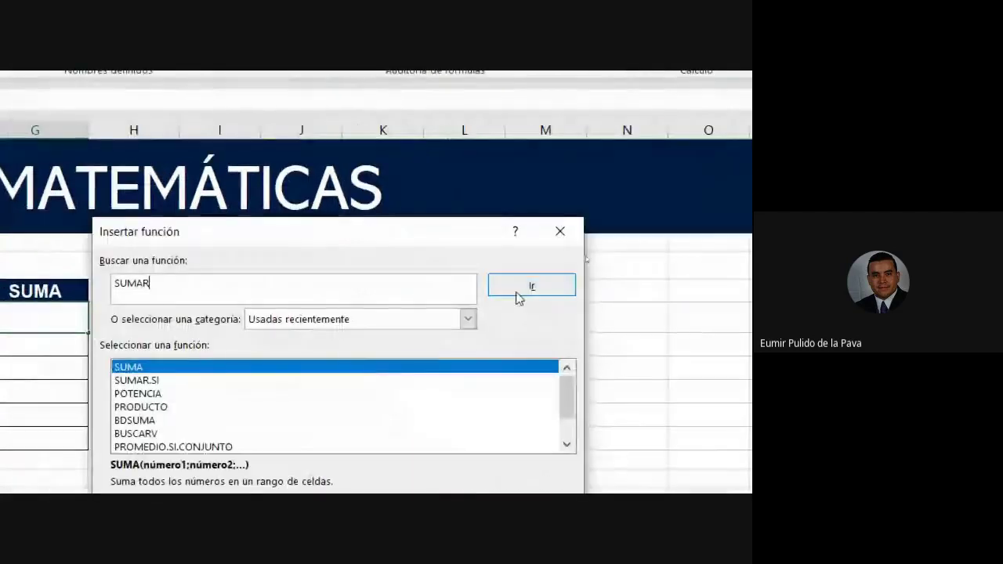
left_click(517, 296)
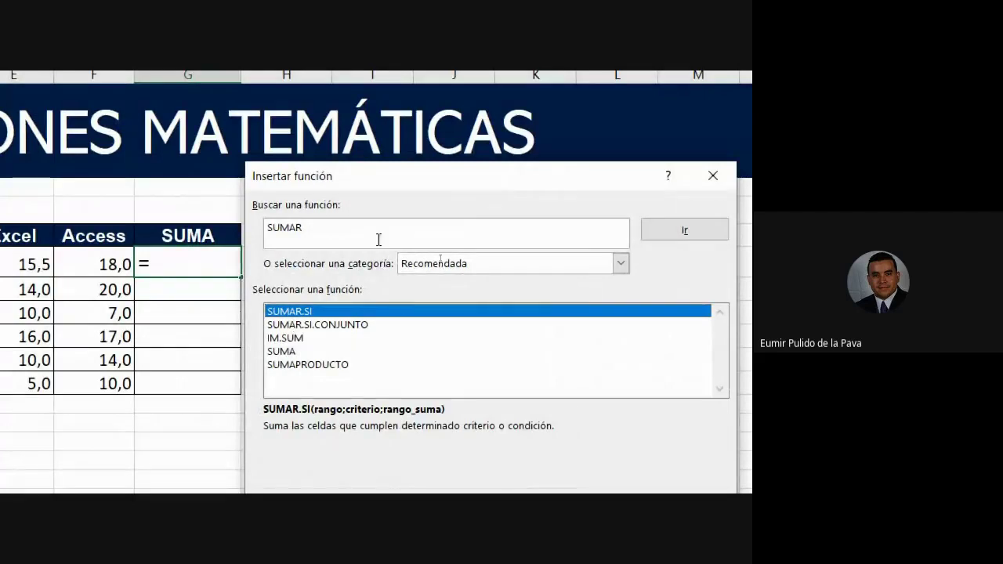
key("alt+b")
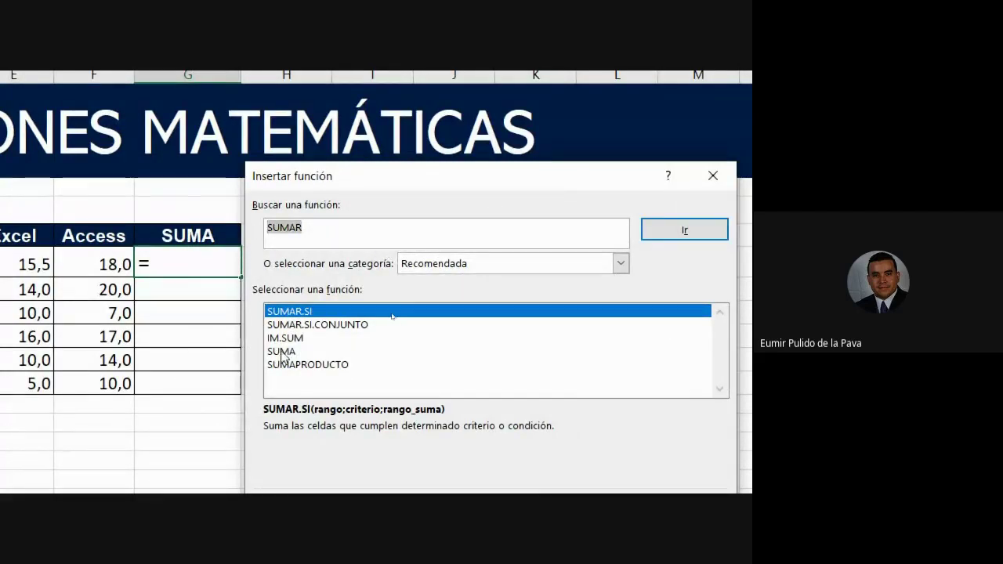
left_click(289, 352)
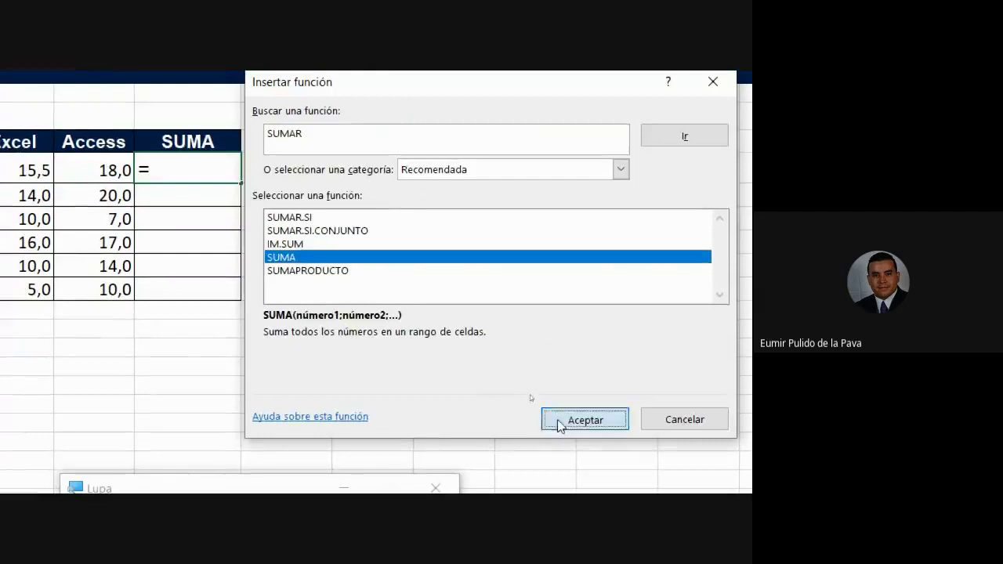
left_click(557, 423)
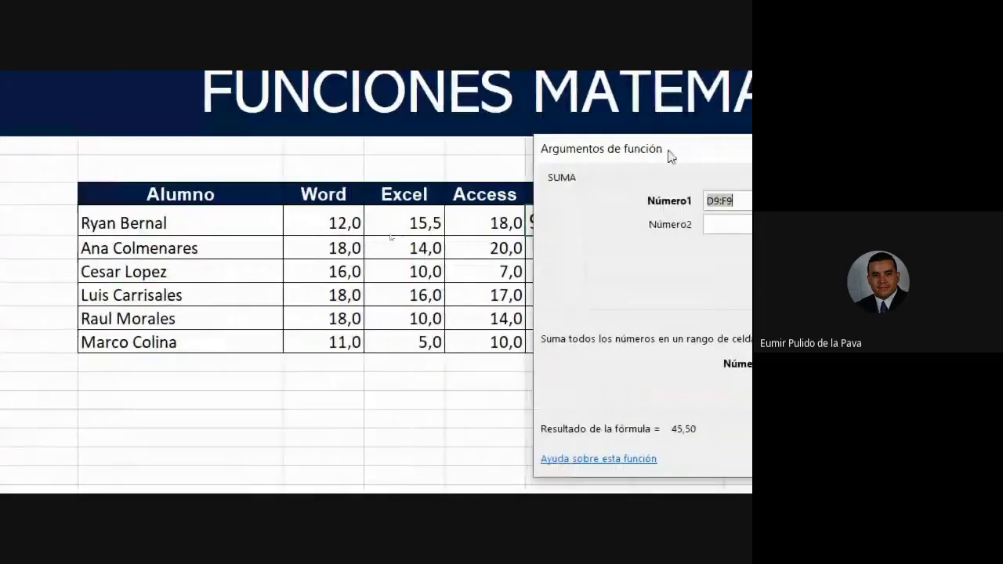
Set the SUMA argument to D9:F9 so G9 totals the first student's marks as 45,50
left_click_drag(669, 153, 634, 155)
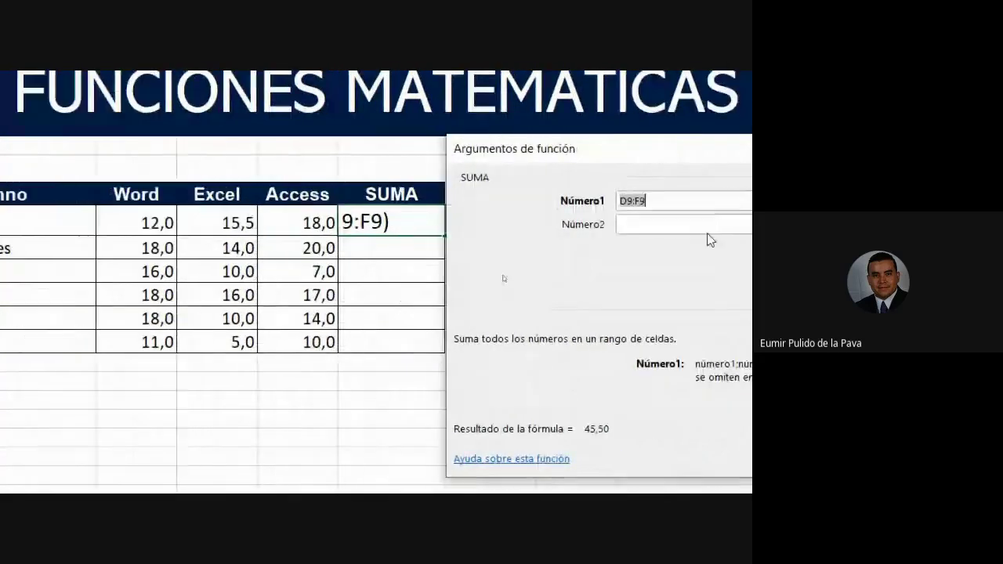
key("BackSpace")
left_click_drag(145, 225, 269, 233)
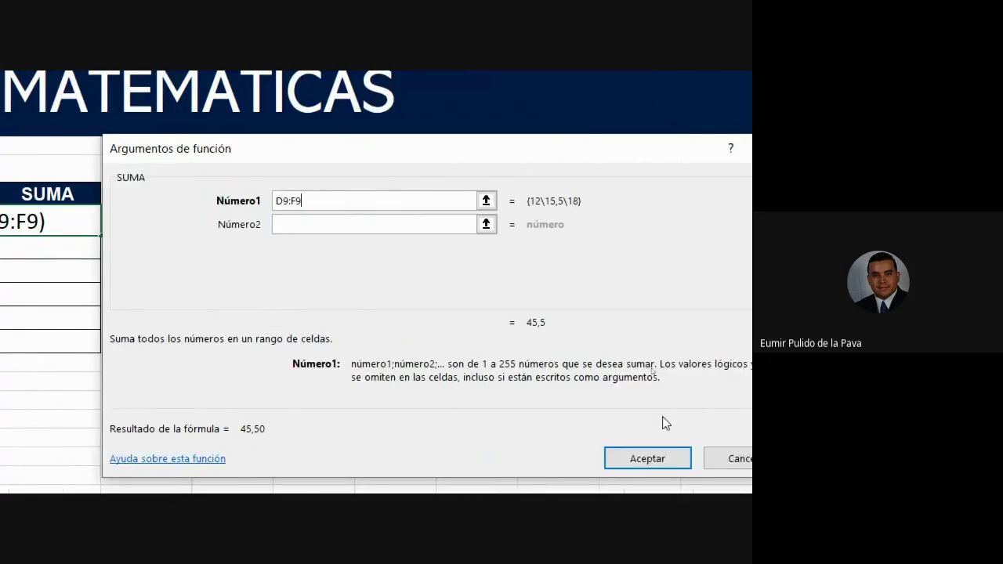
left_click(645, 456)
Copy G9's SUMA formula down through G14 and return magnification to 100%
key("F2")
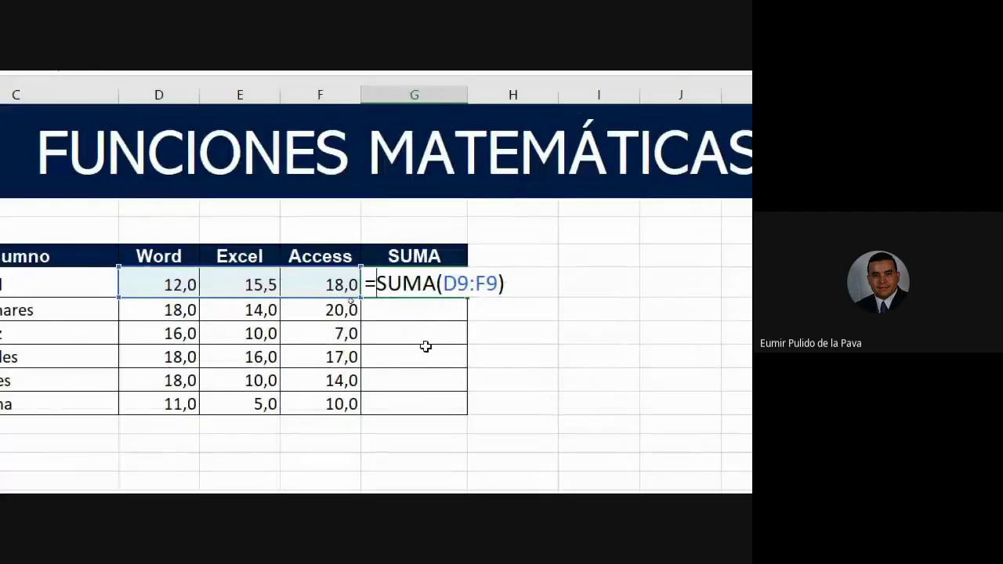
key("Return")
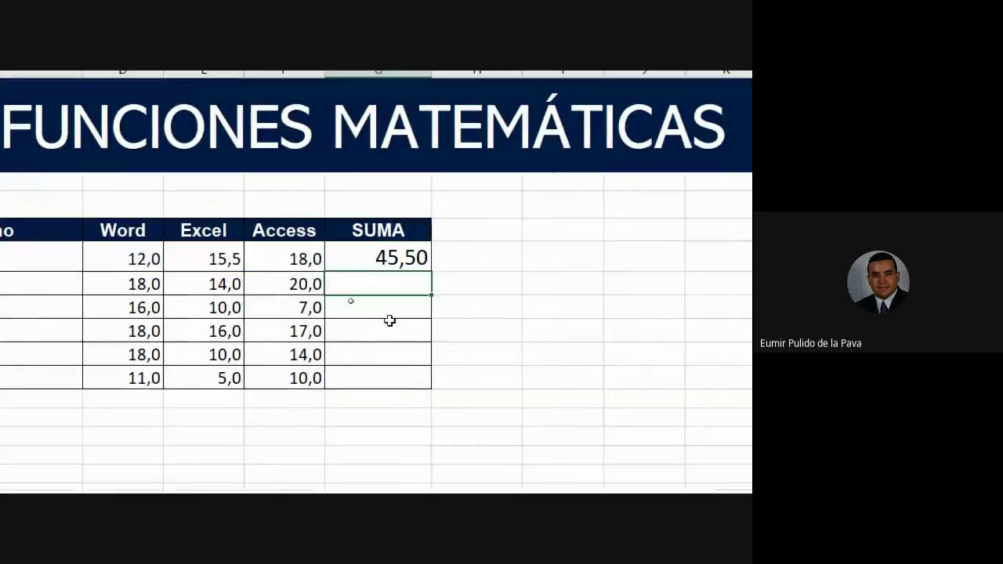
left_click(376, 257)
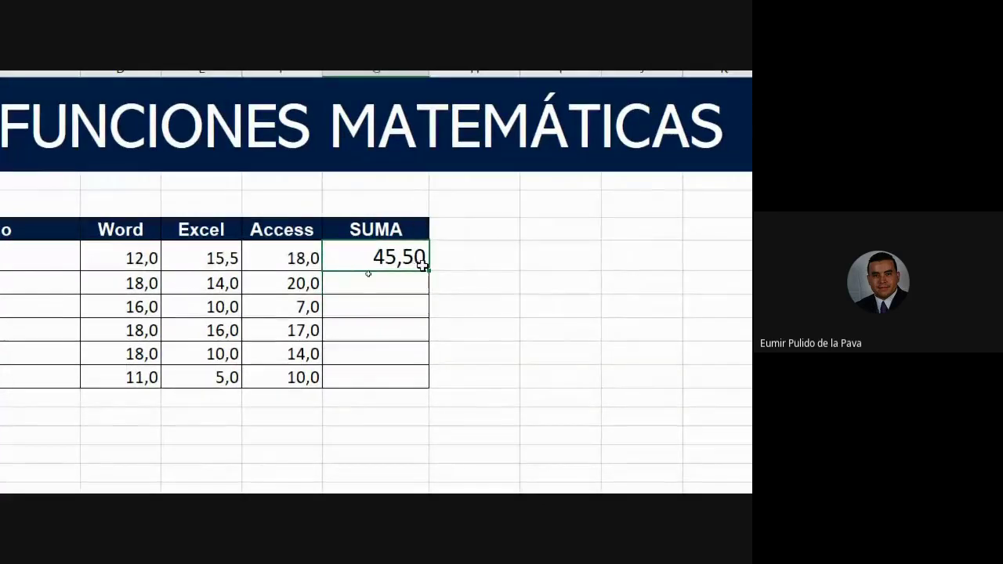
left_click_drag(425, 269, 424, 386)
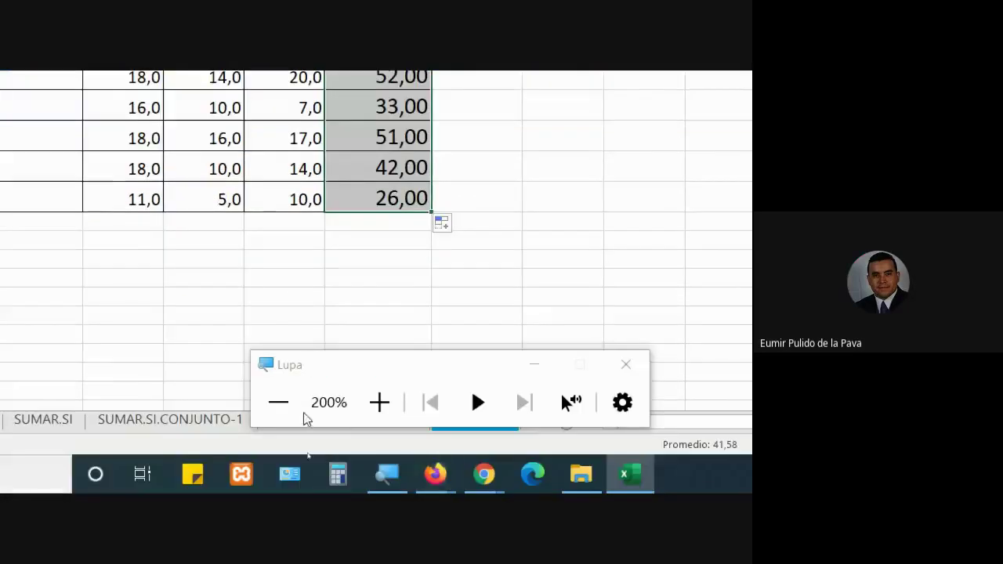
left_click(279, 403)
In the Google Meet call, admit the participant asking to join and open the meeting chat
left_click(423, 429)
mouse_move(399, 484)
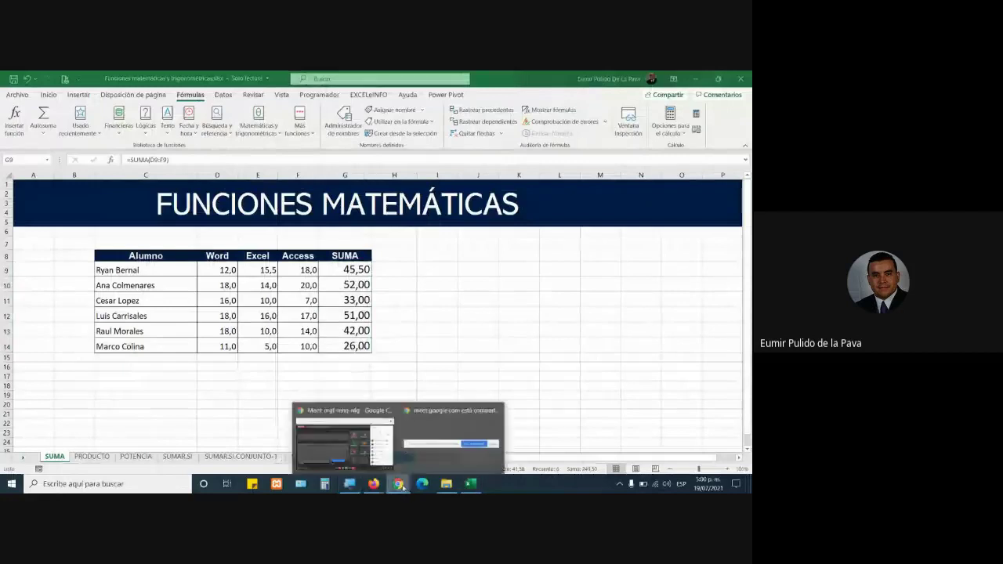
left_click(344, 423)
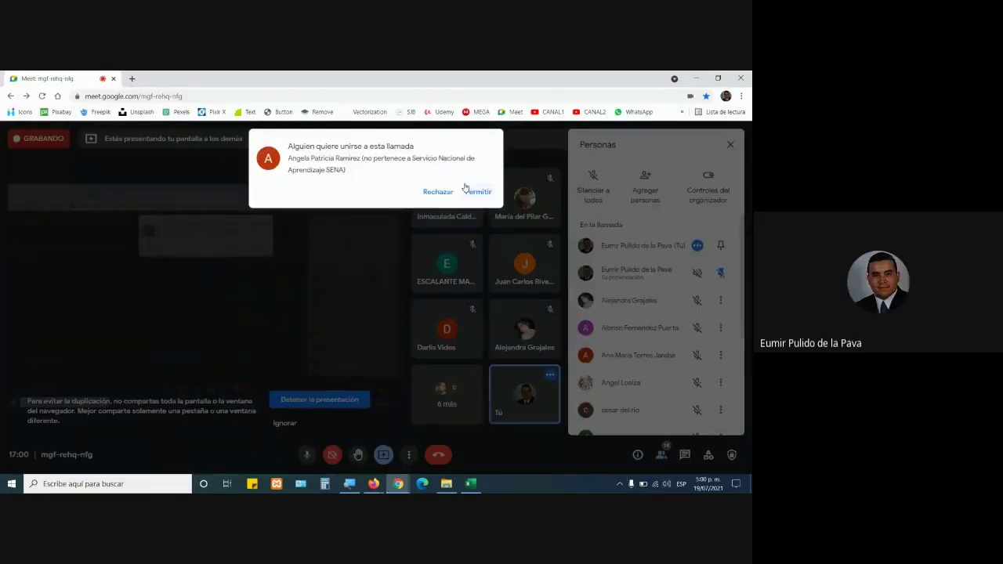
left_click(469, 193)
left_click(685, 455)
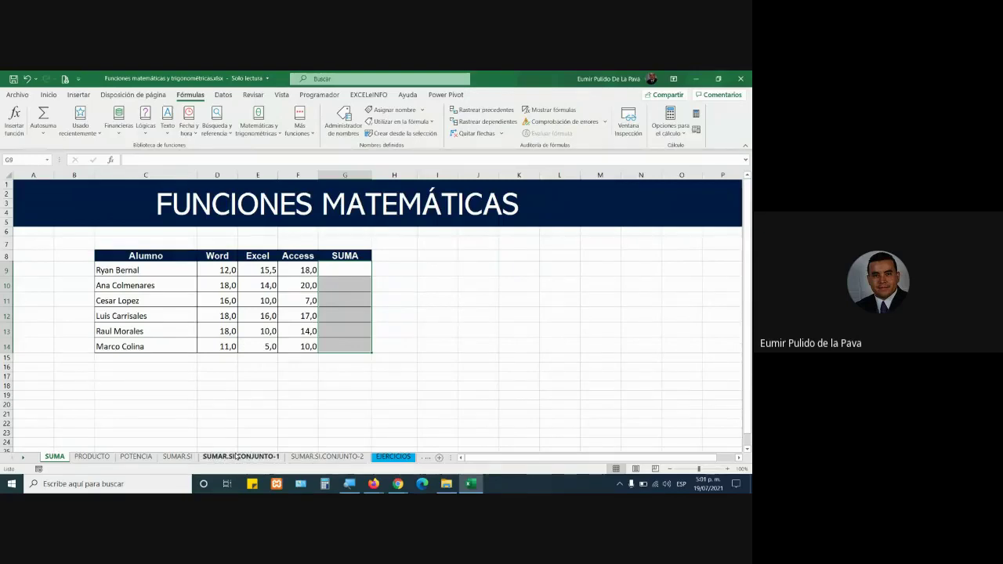
Type =SUMA(D9:F9) in G9 to get 45,50, then delete G9's contents
left_click(340, 268)
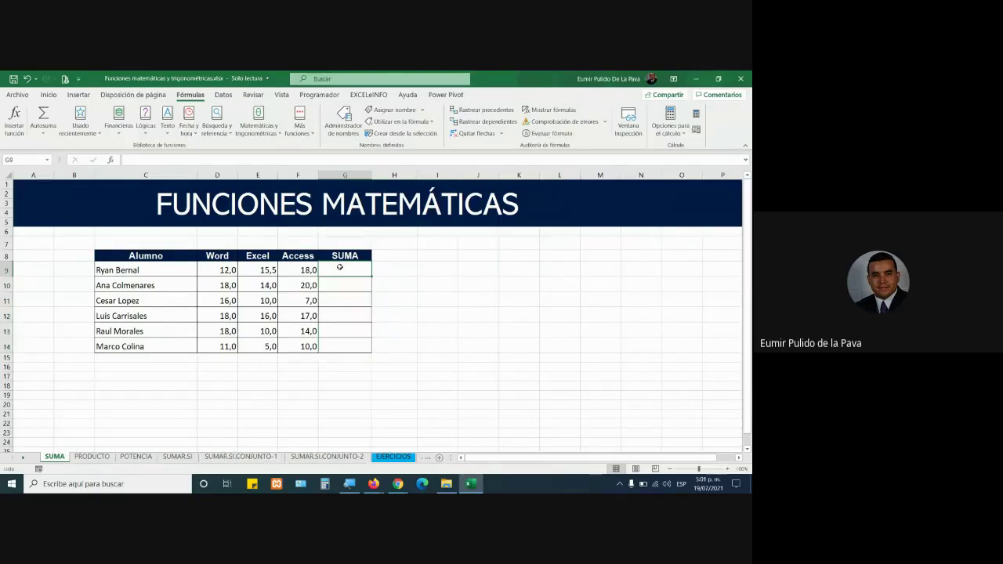
type("=SUM")
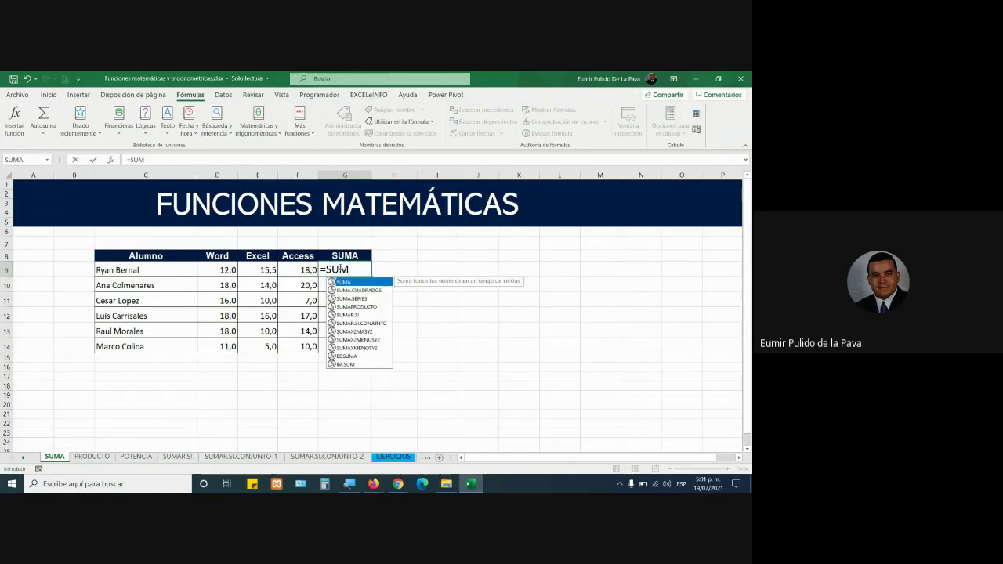
type("A")
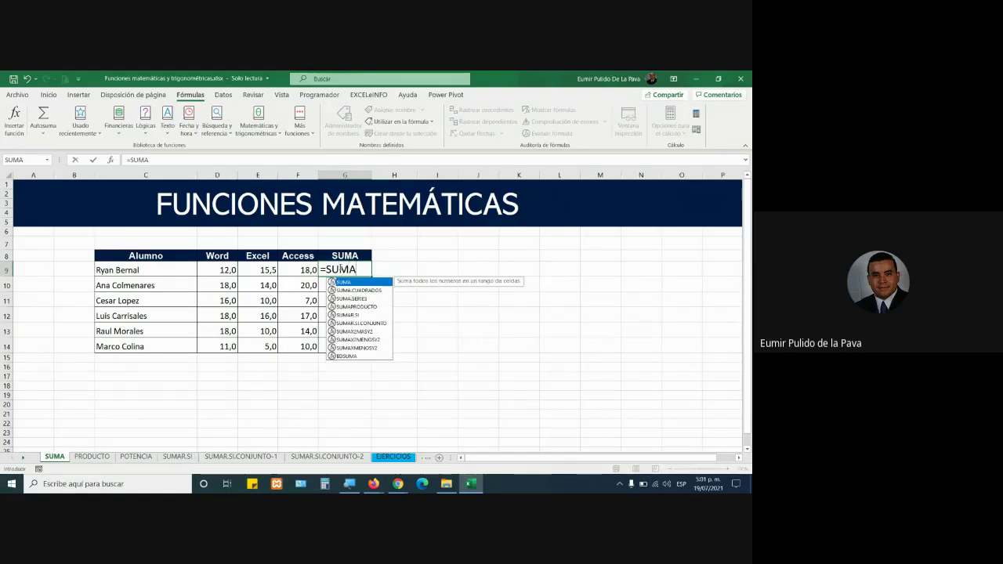
key("super+plus")
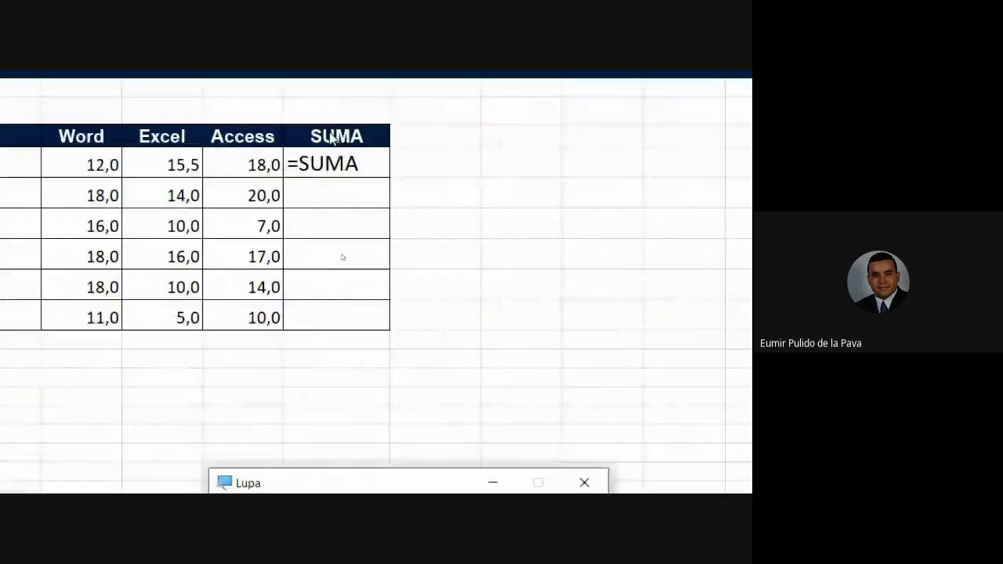
left_click(385, 169)
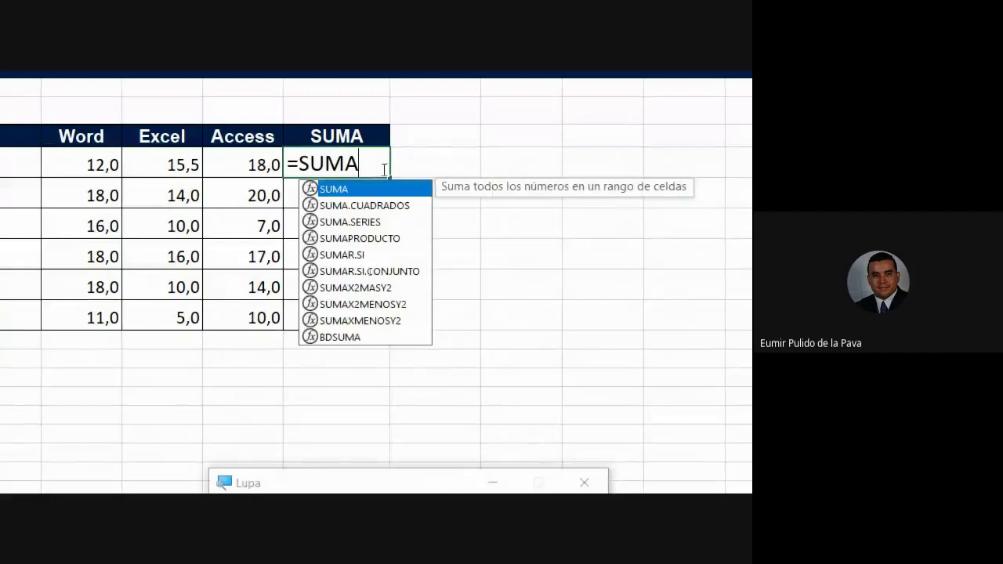
double_click(343, 190)
left_click_drag(137, 176, 300, 176)
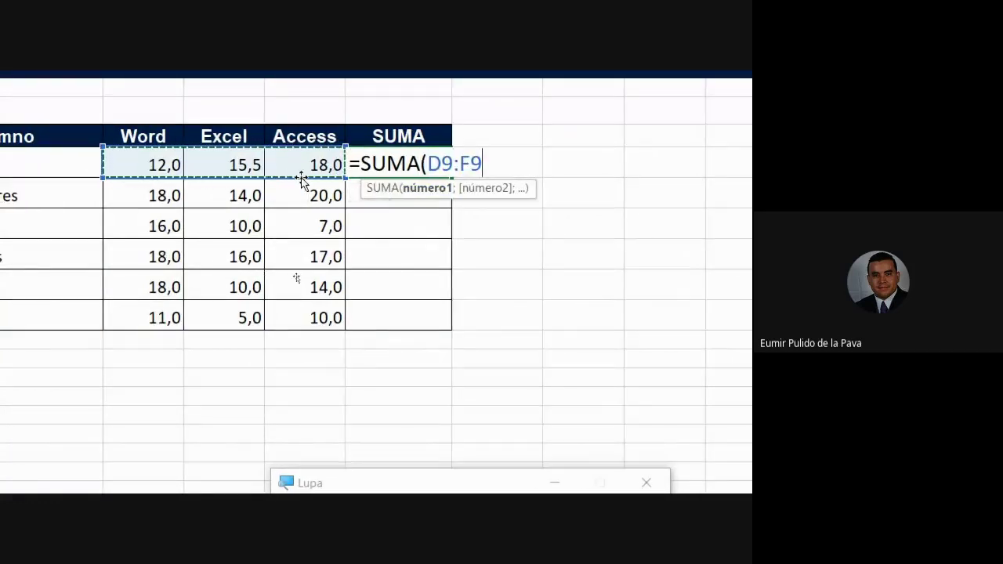
type(")")
key("Return")
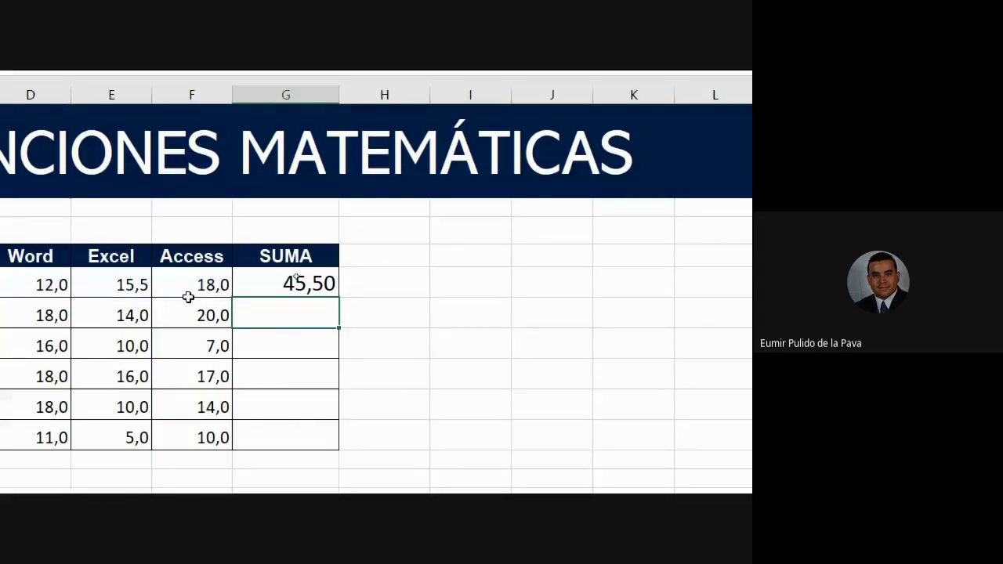
left_click(454, 280)
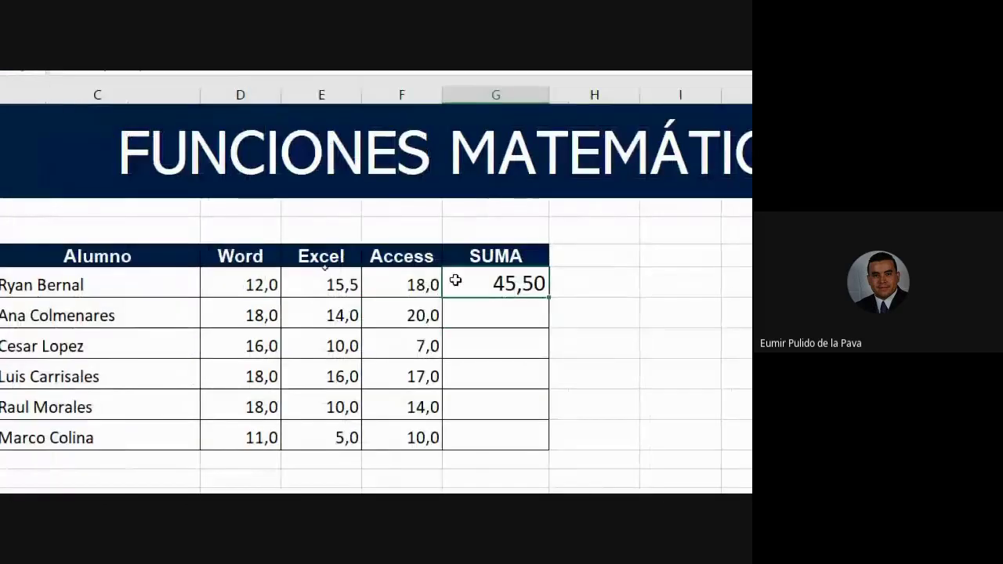
key("Delete")
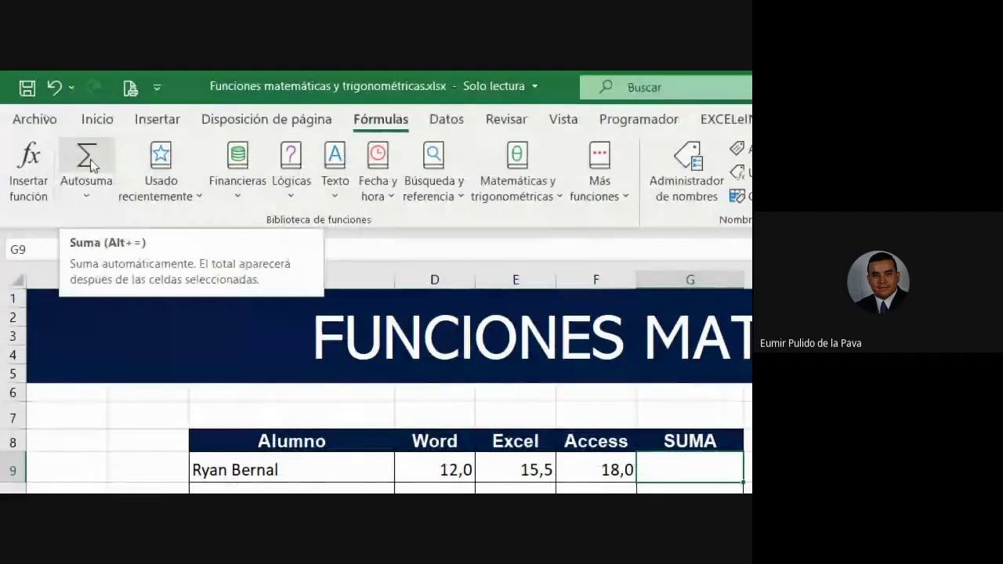
Use AutoSum from the Inicio tab to enter =SUMA(D9:F9) in G9 (45,50), then clear G9
left_click(97, 119)
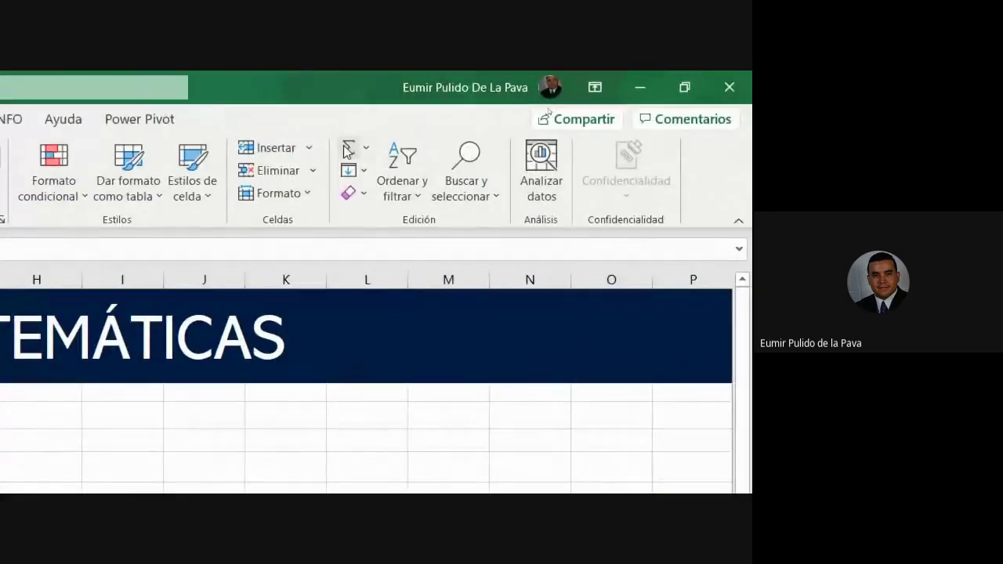
left_click(348, 151)
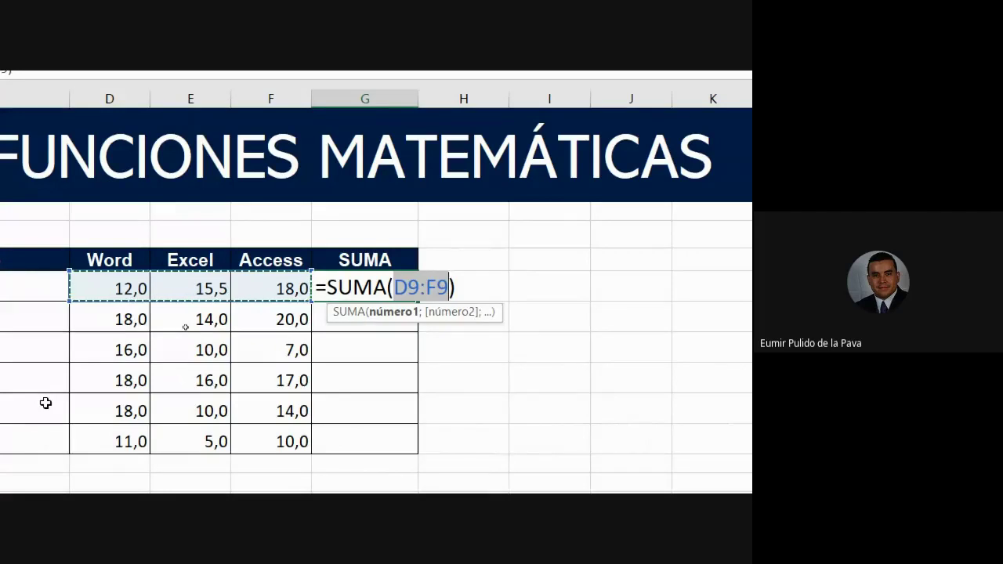
key("Return")
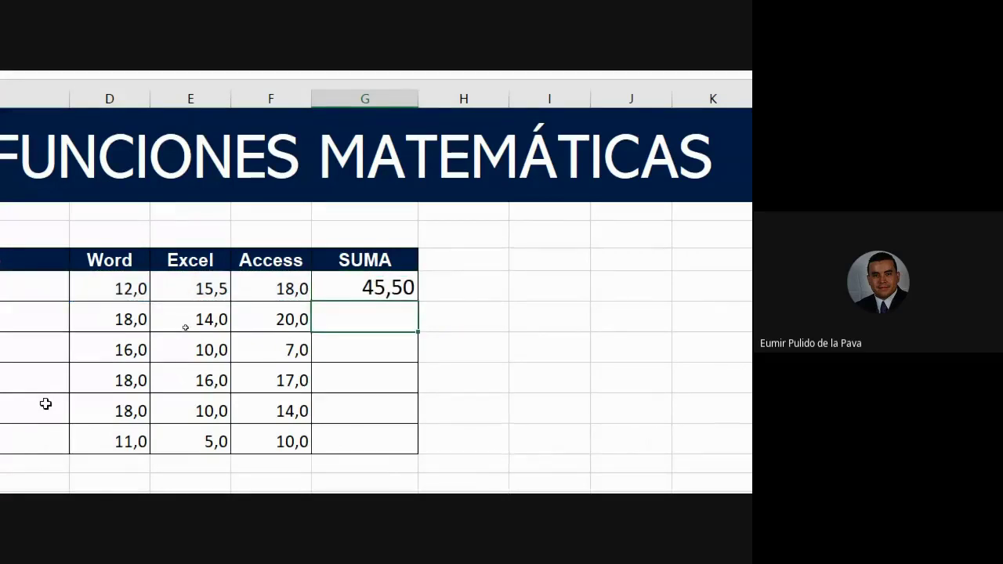
left_click(341, 276)
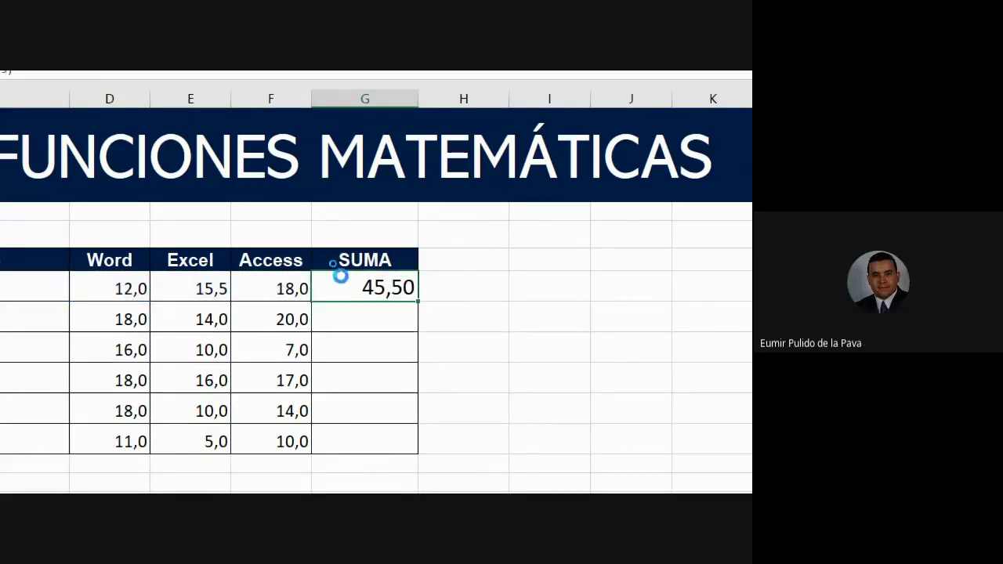
key("Delete")
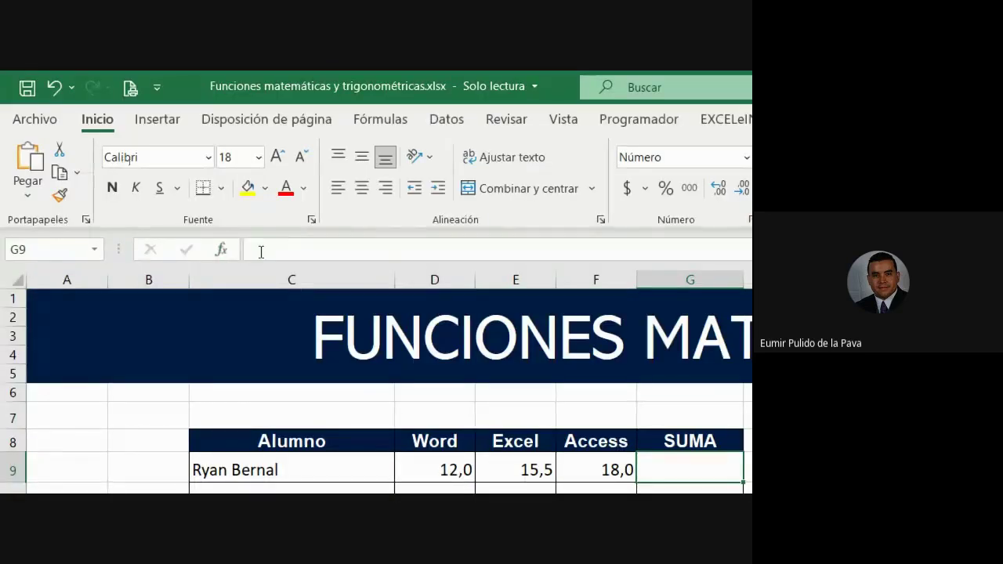
left_click(380, 119)
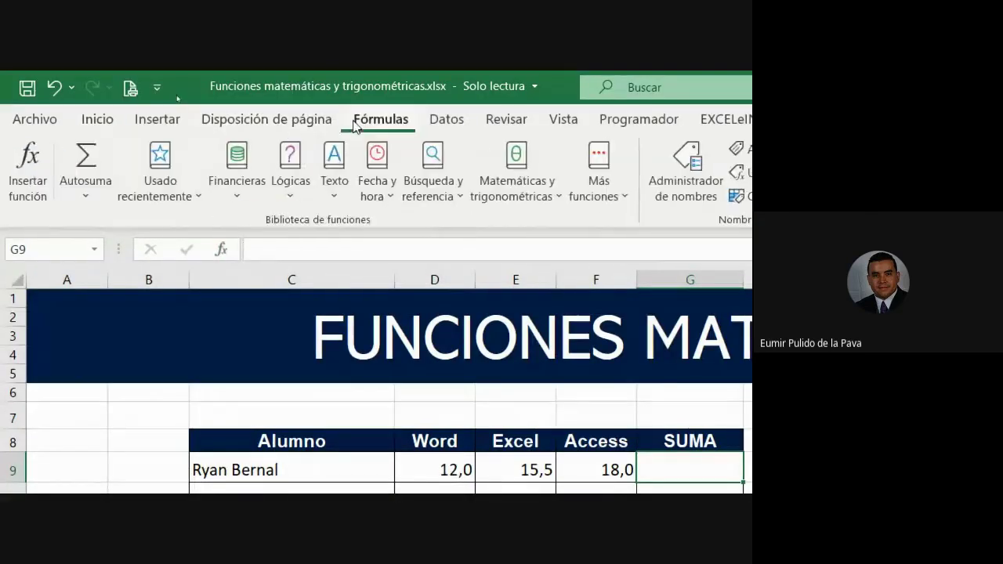
left_click(36, 182)
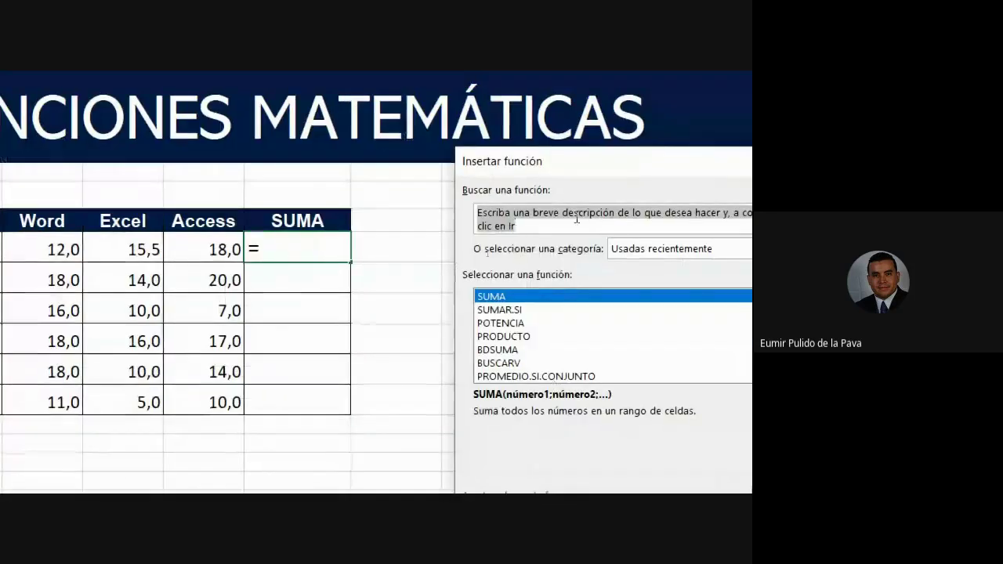
left_click_drag(551, 171, 451, 148)
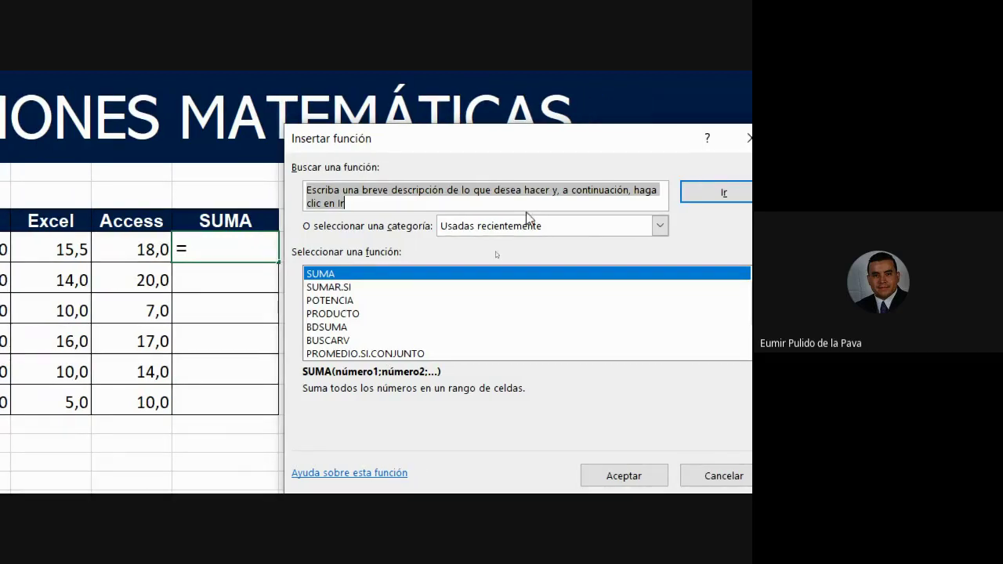
type("SUMA")
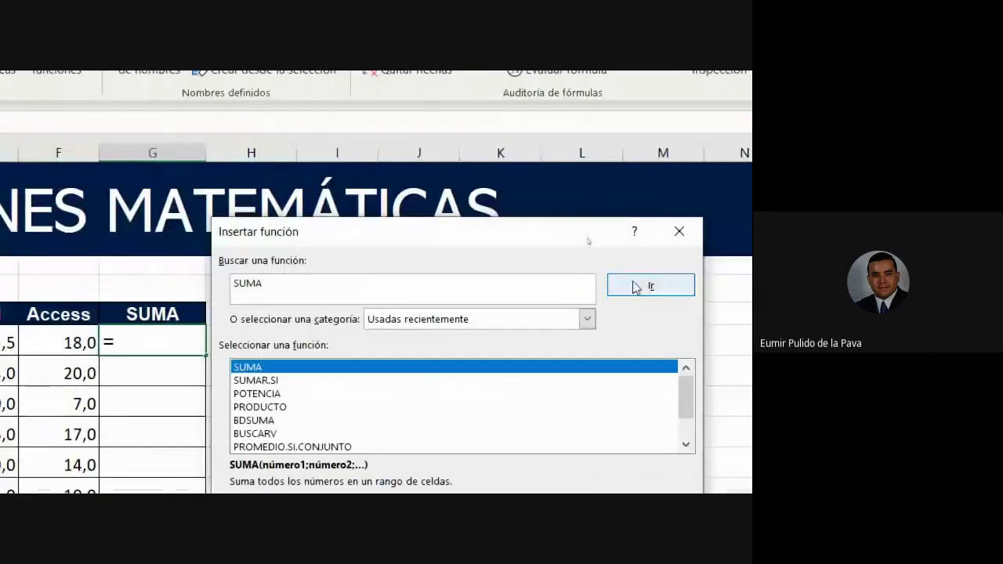
left_click(709, 192)
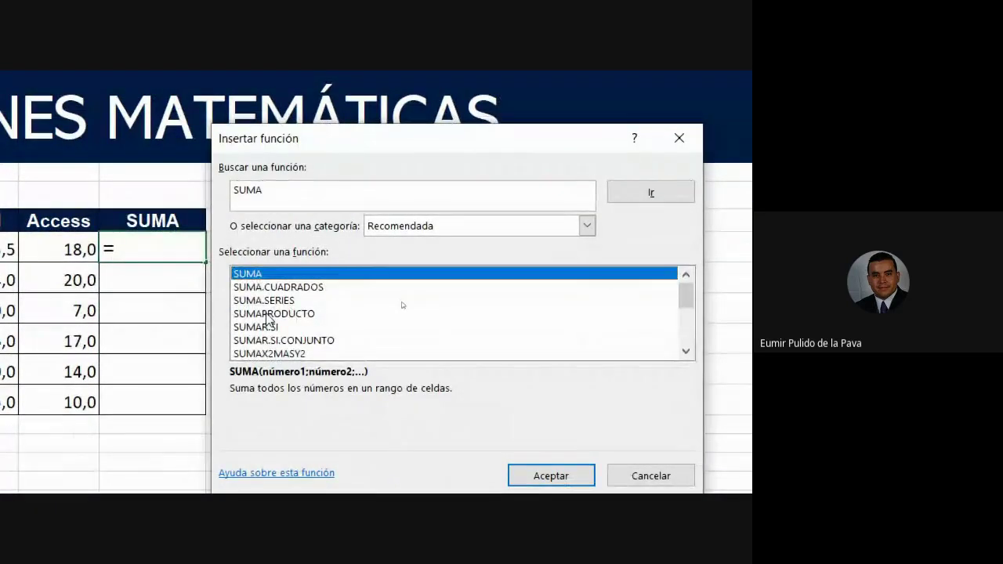
left_click(265, 287)
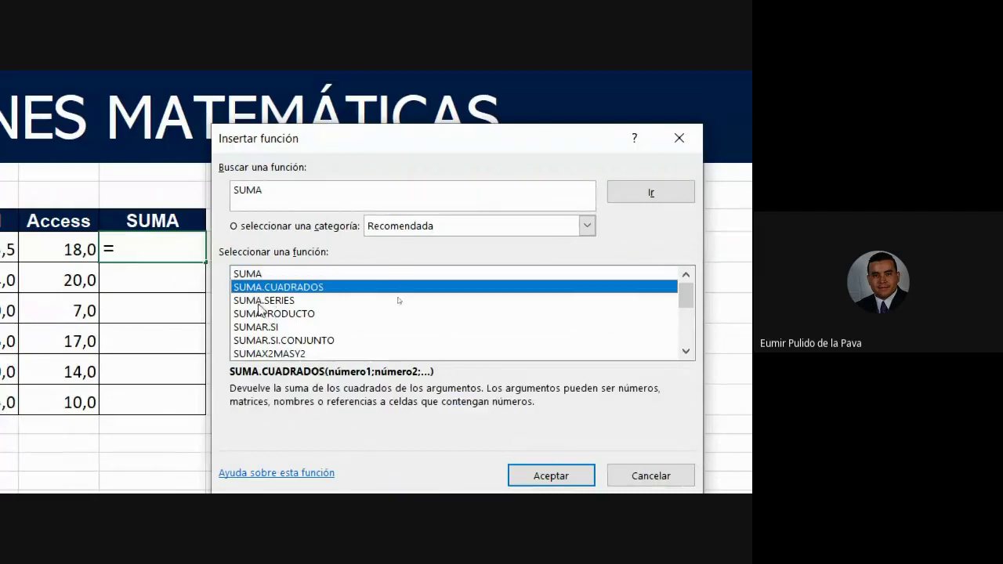
left_click(266, 301)
left_click(401, 313)
left_click(415, 326)
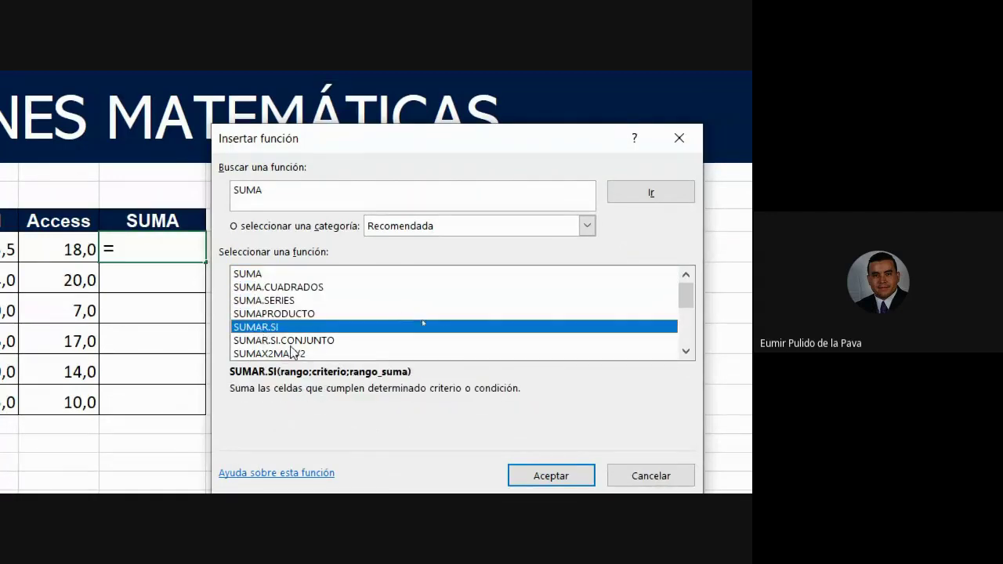
left_click_drag(687, 304, 694, 290)
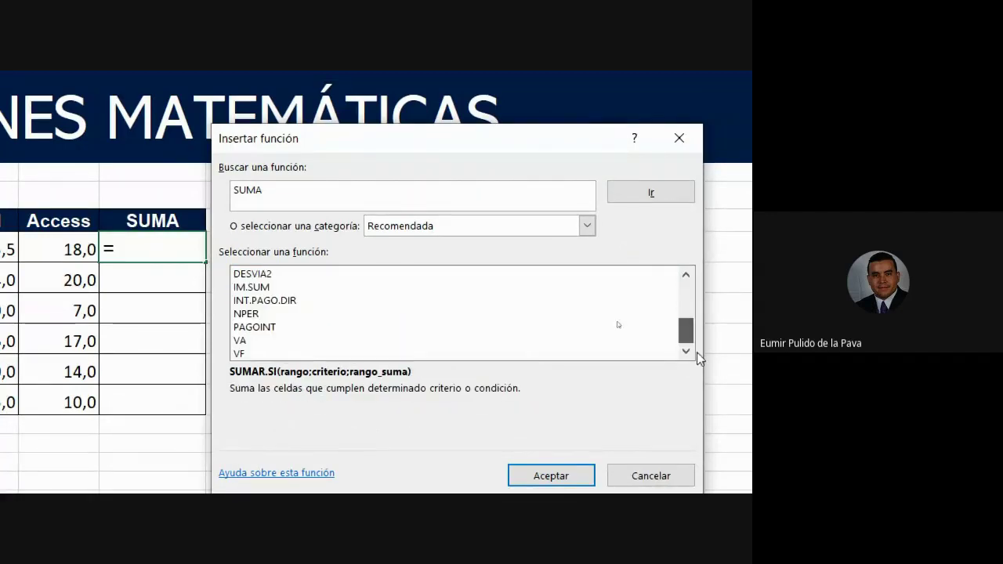
left_click(262, 275)
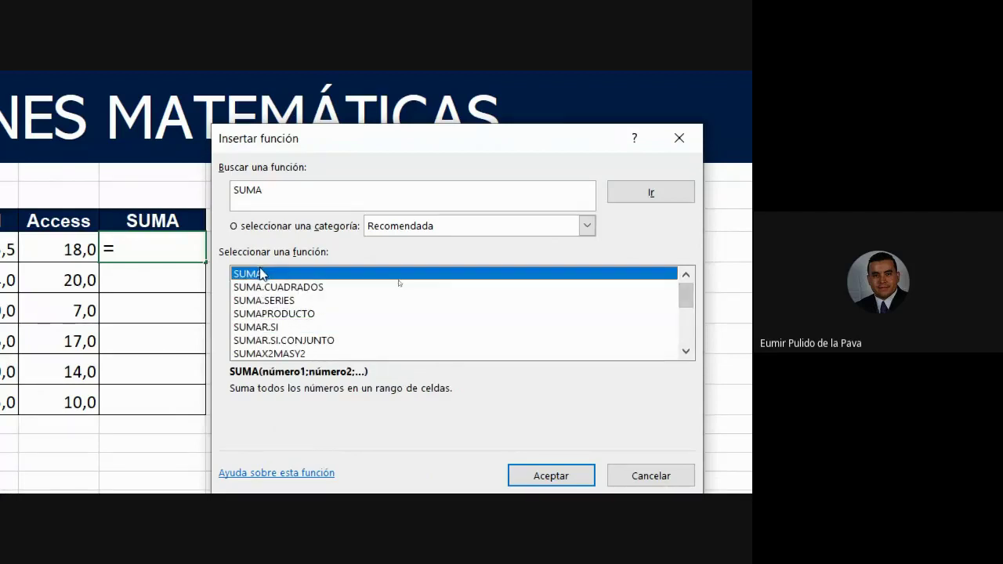
left_click(533, 469)
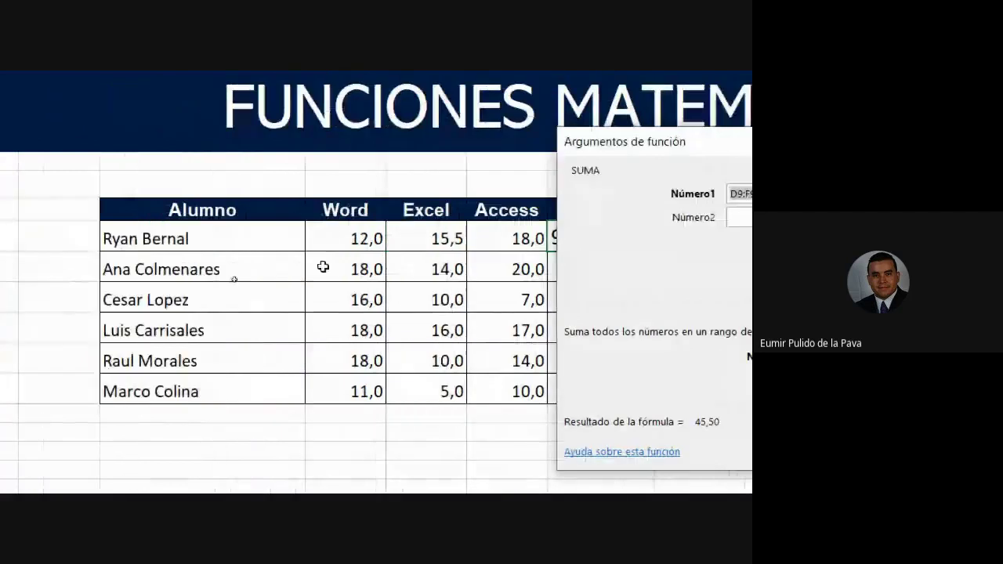
left_click_drag(654, 153, 700, 148)
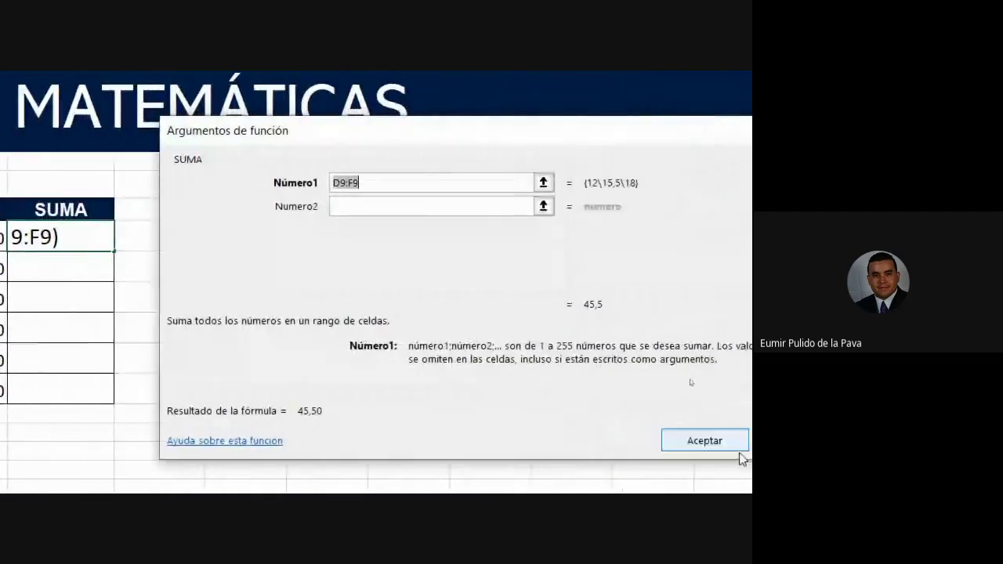
left_click(735, 439)
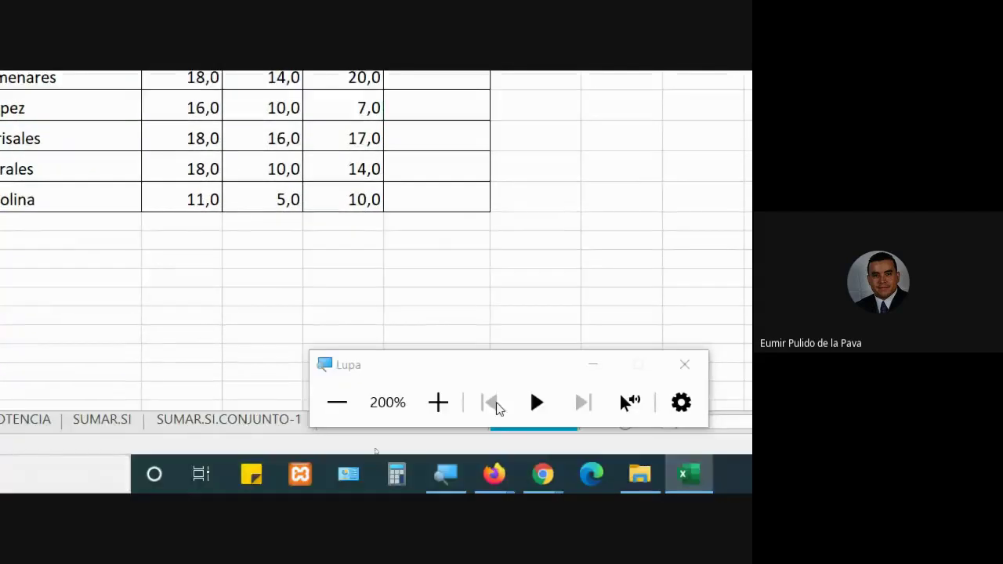
left_click(596, 365)
left_click(463, 473)
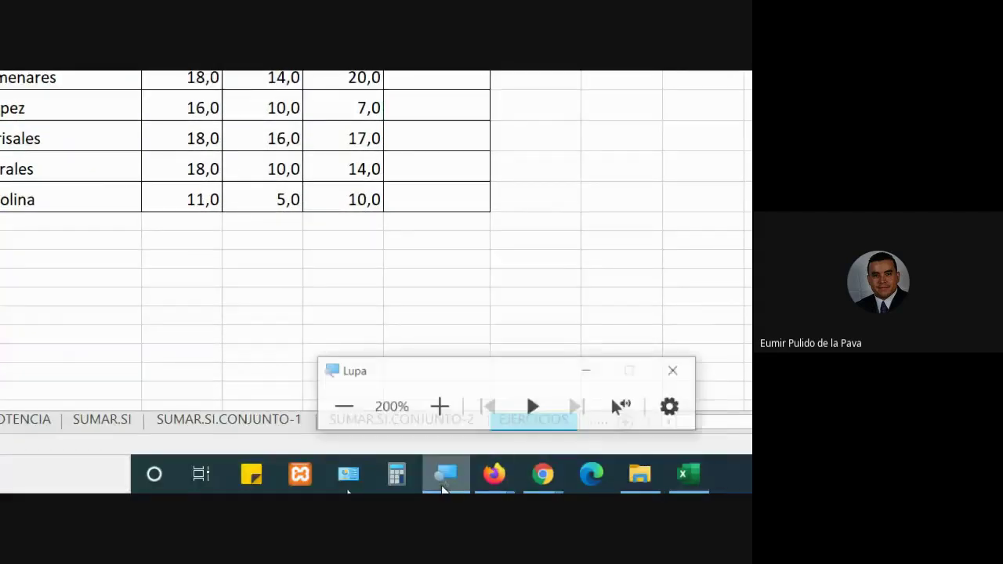
left_click(329, 402)
mouse_move(398, 483)
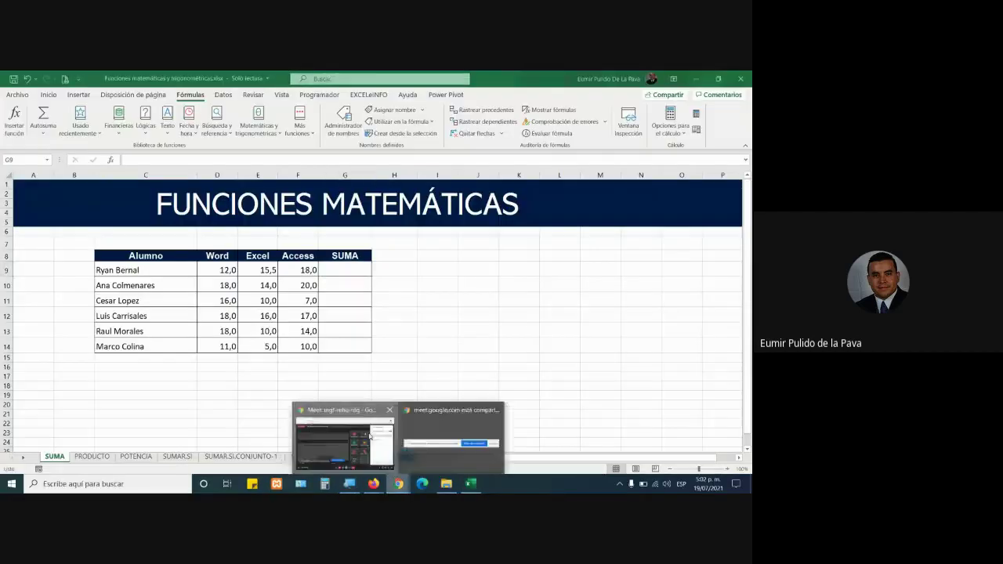
left_click(337, 443)
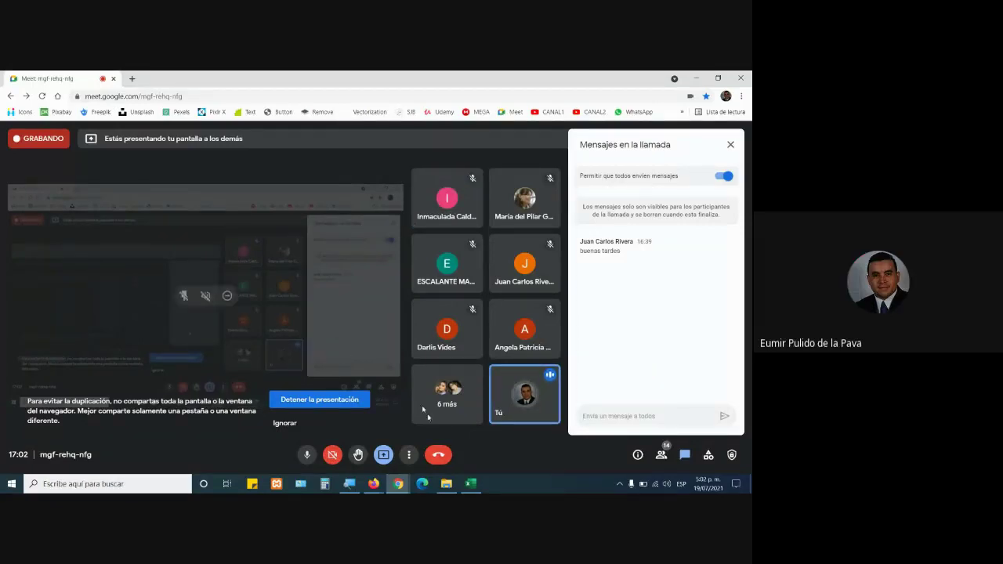
left_click(471, 485)
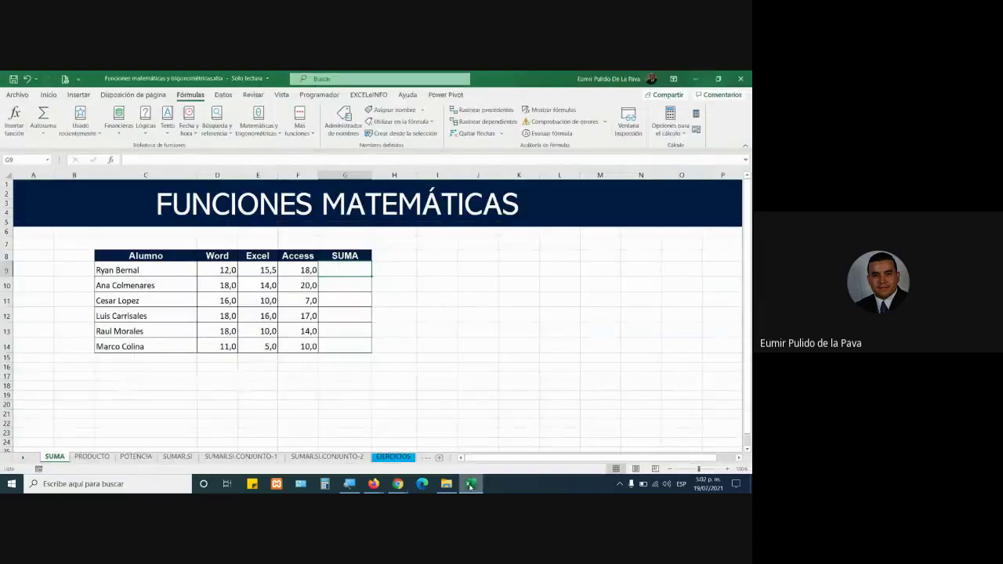
On the PRODUCTO sheet at 200% magnification, enter =B3*C3*D3 in E3, giving 45
left_click(101, 460)
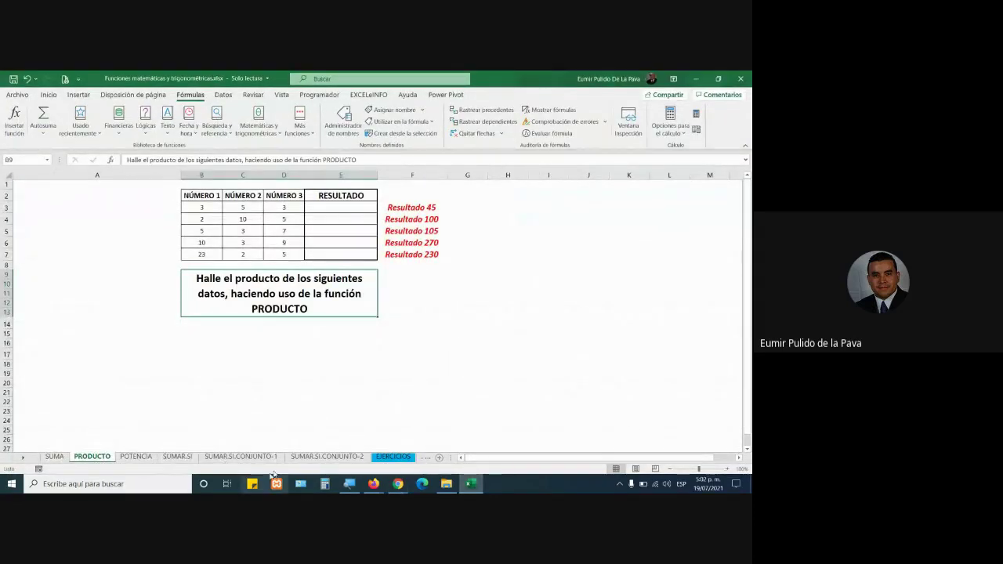
left_click(350, 484)
left_click(345, 448)
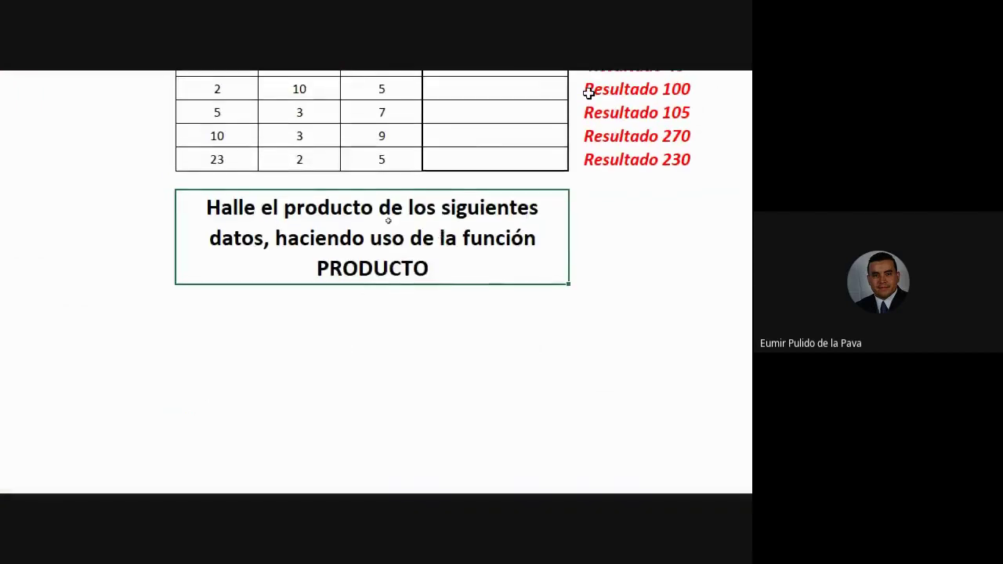
left_click(451, 222)
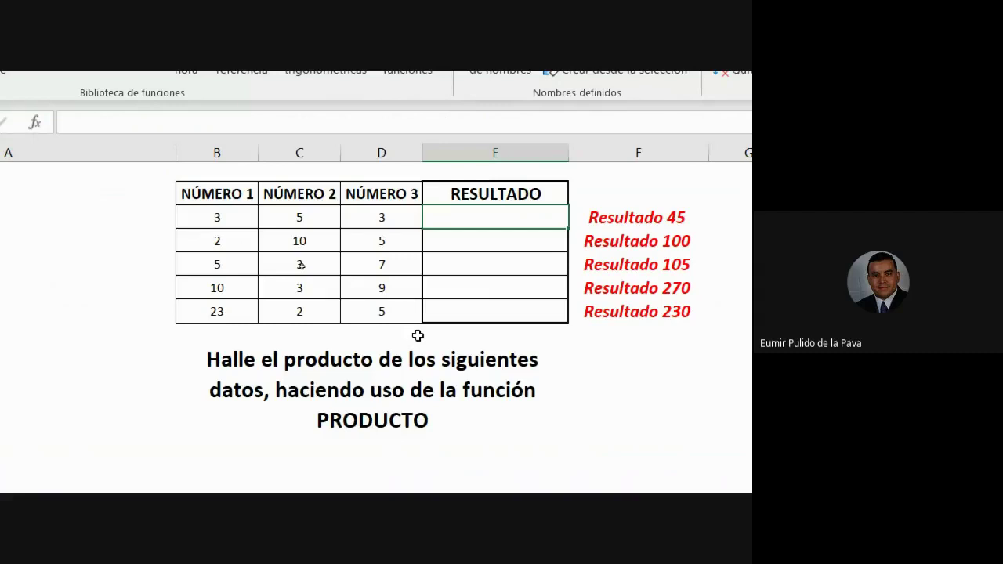
type("=")
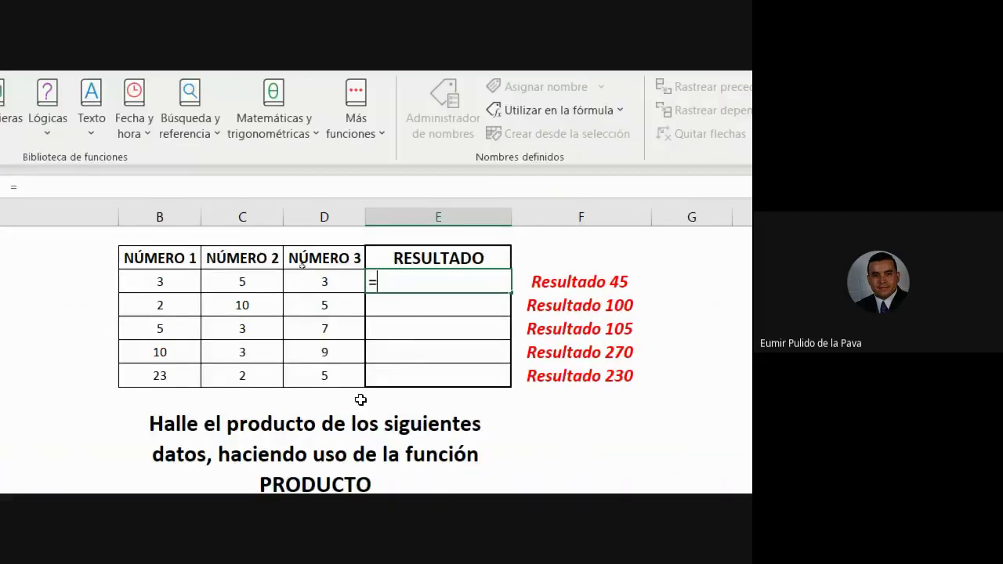
left_click(220, 220)
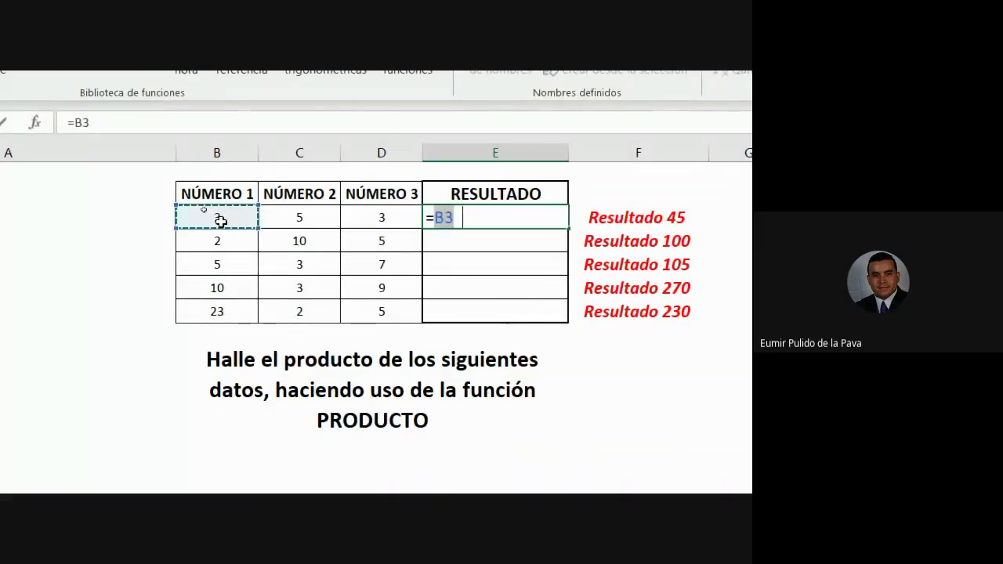
type("*")
left_click(195, 284)
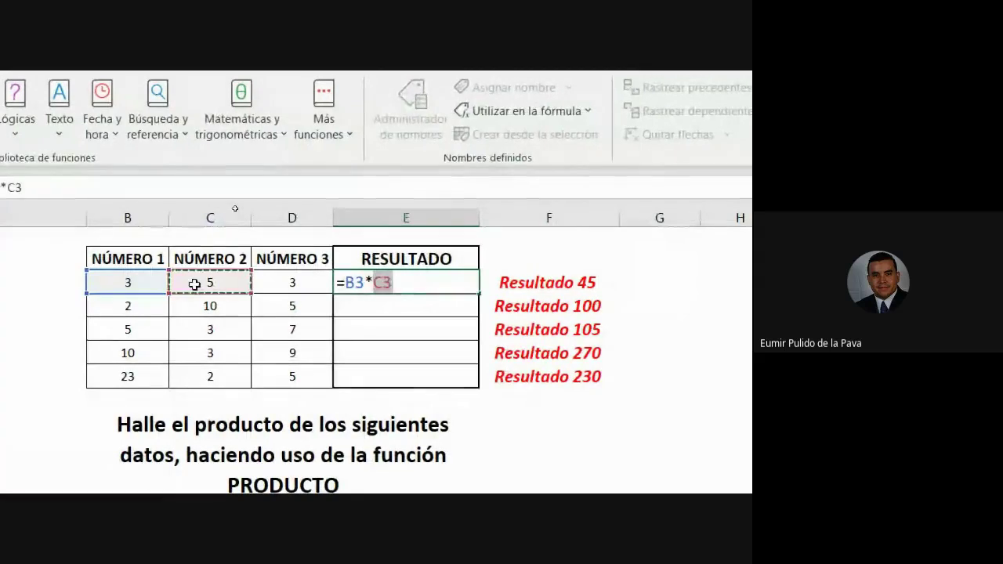
type("*")
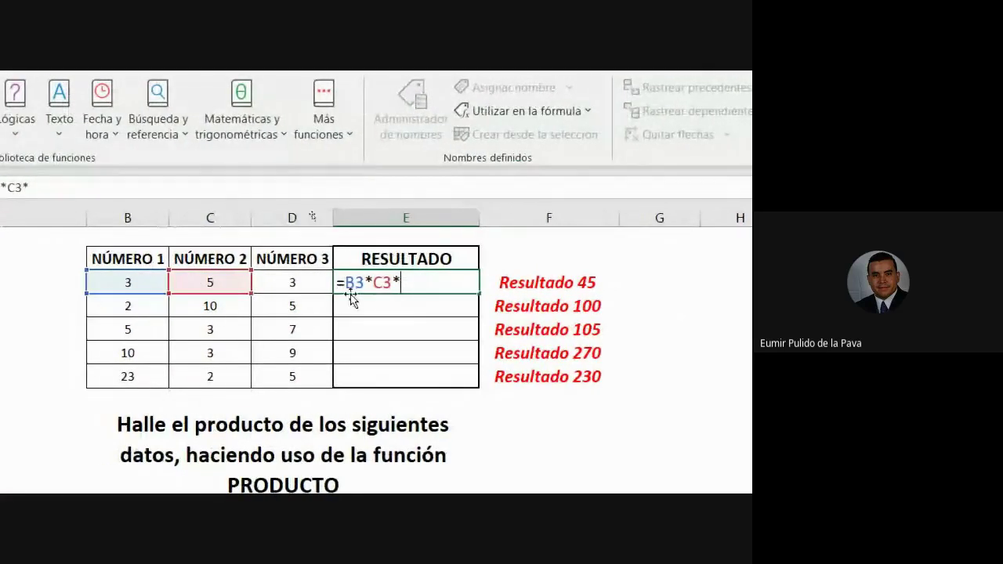
left_click(275, 279)
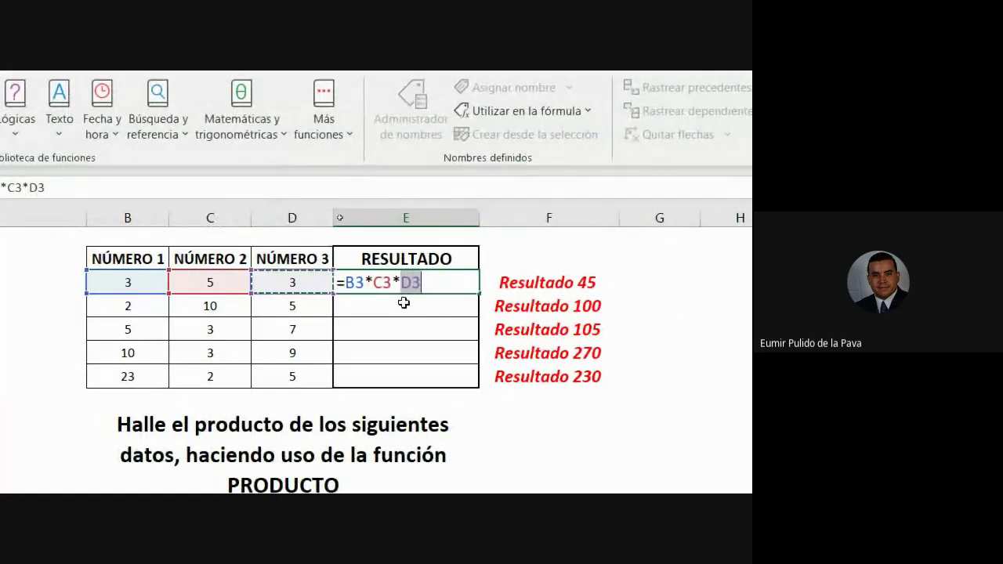
key("Return")
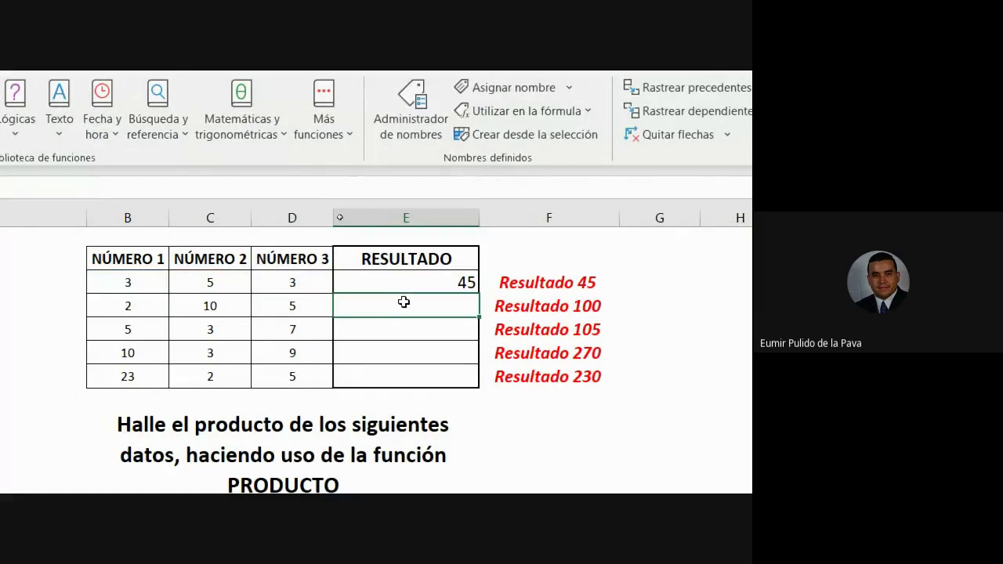
Fill E3's product formula down to E7 (100, 105, 270, 230) and reopen E3's formula
left_click(412, 282)
left_click_drag(479, 294, 482, 387)
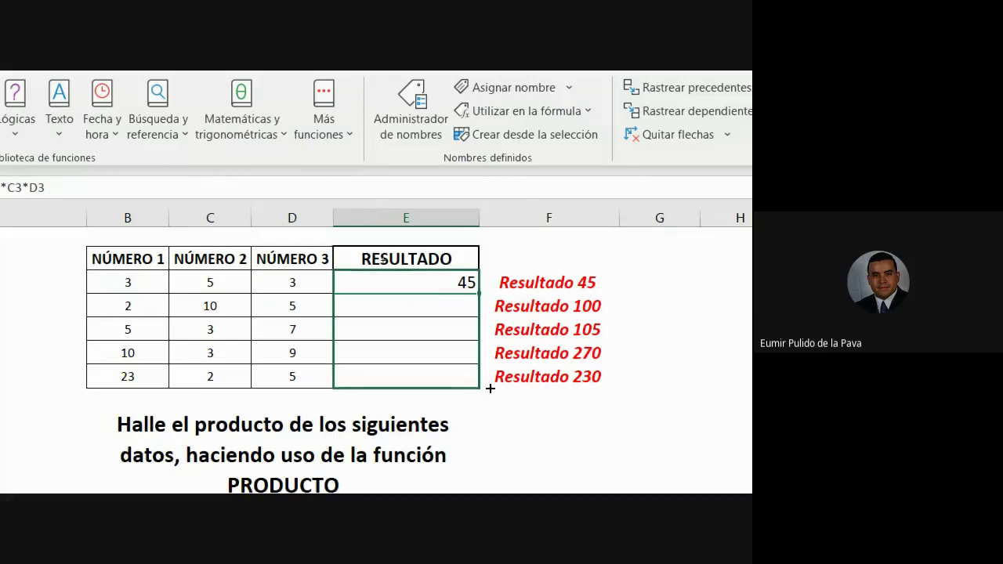
left_click(405, 282)
double_click(405, 282)
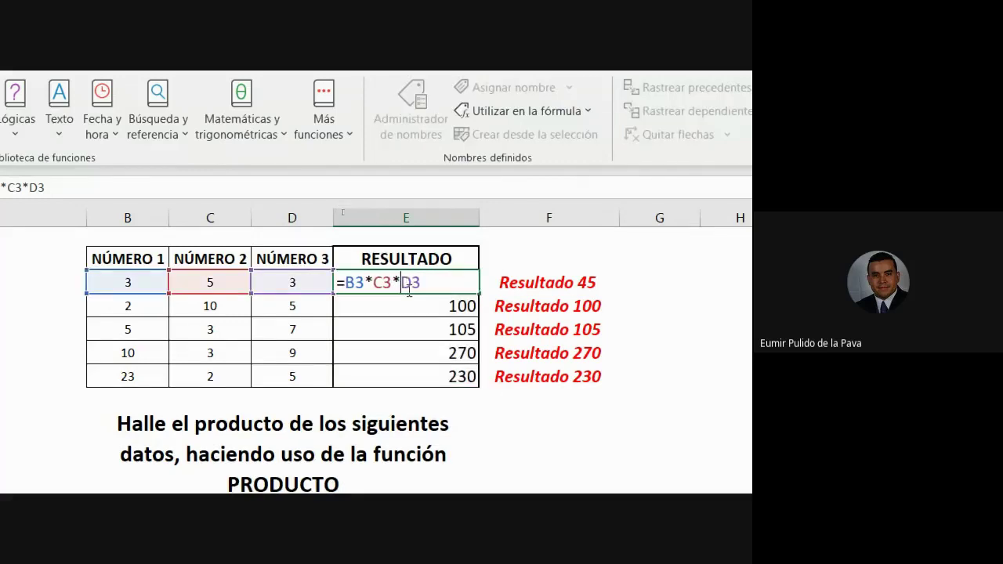
left_click_drag(346, 282, 414, 282)
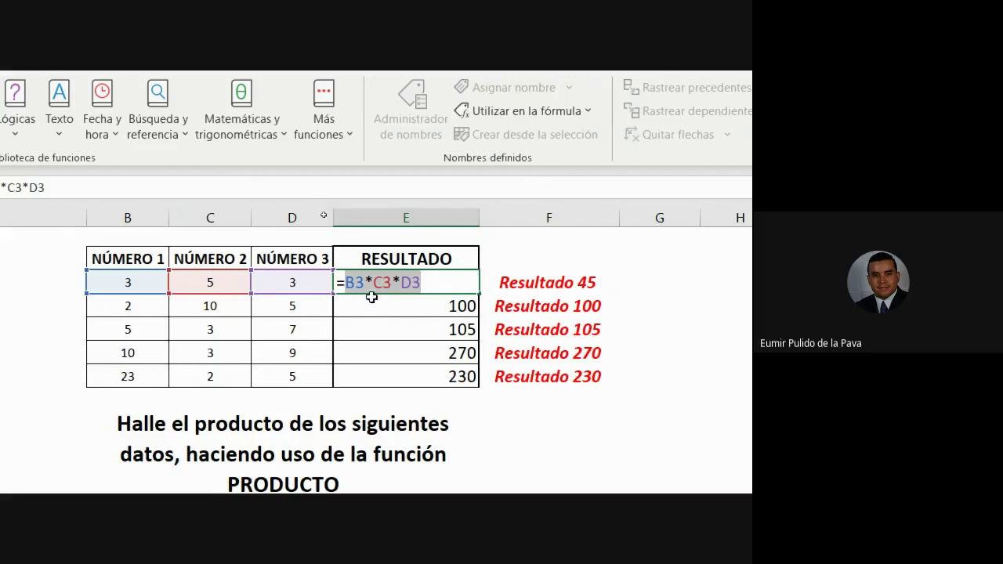
Replace E3's multiplication with =PRODUCTO(B3:D3), still returning 45
left_click(423, 283)
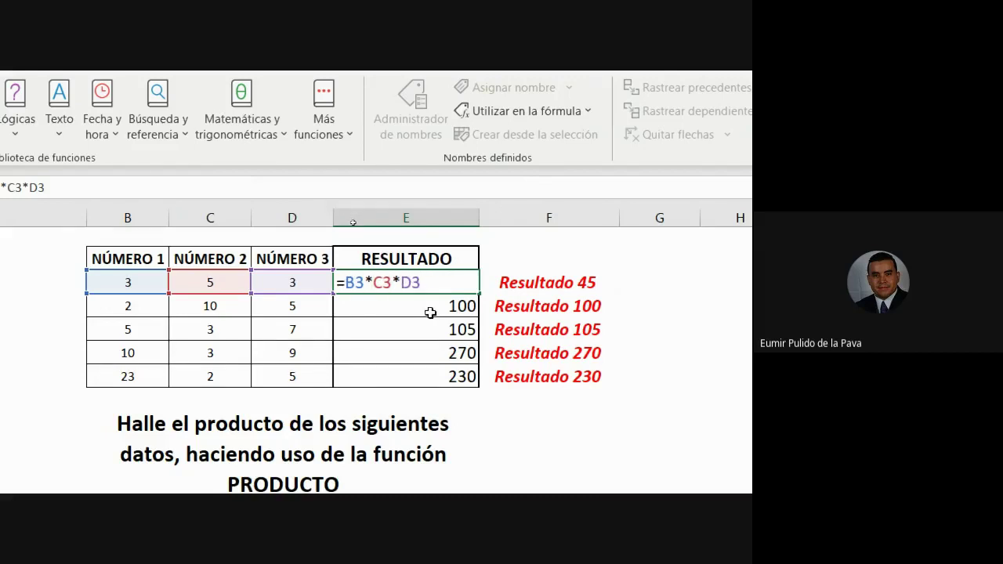
type("**")
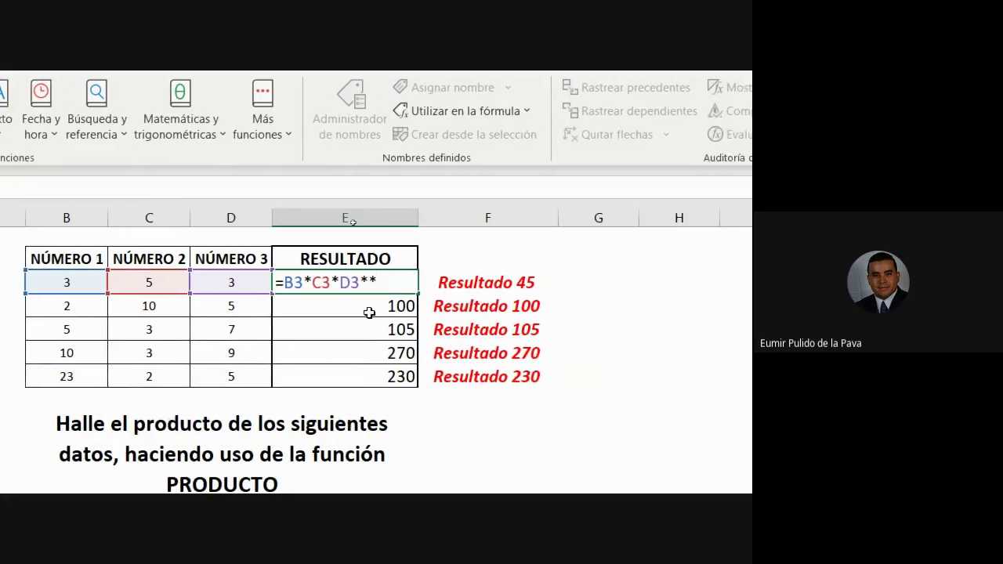
type("*")
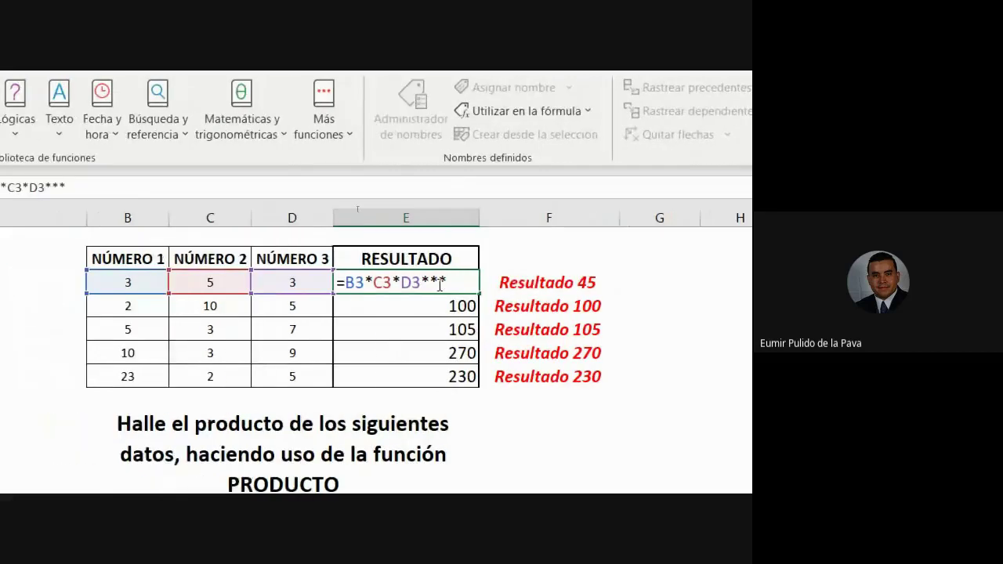
left_click_drag(457, 281, 343, 299)
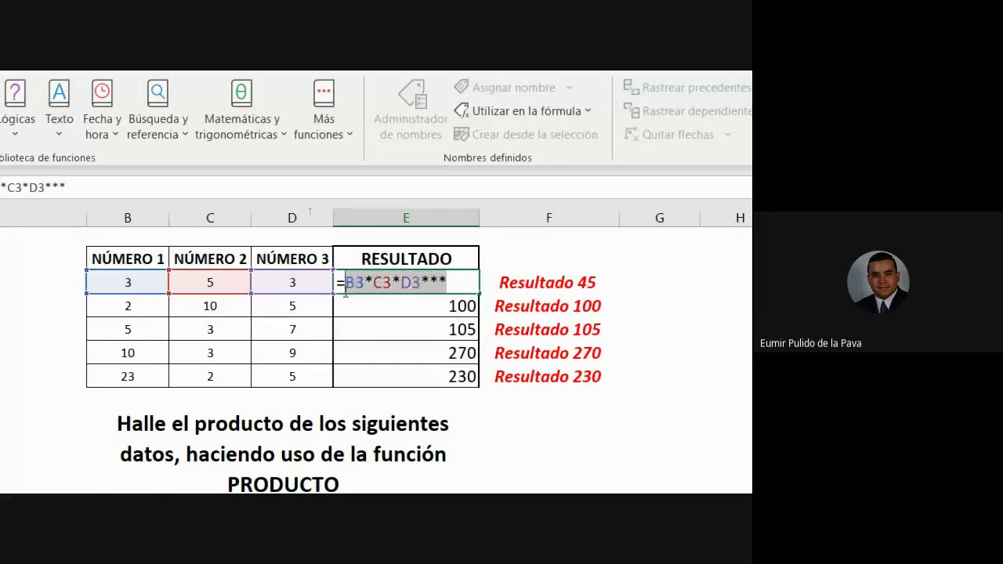
type("PR")
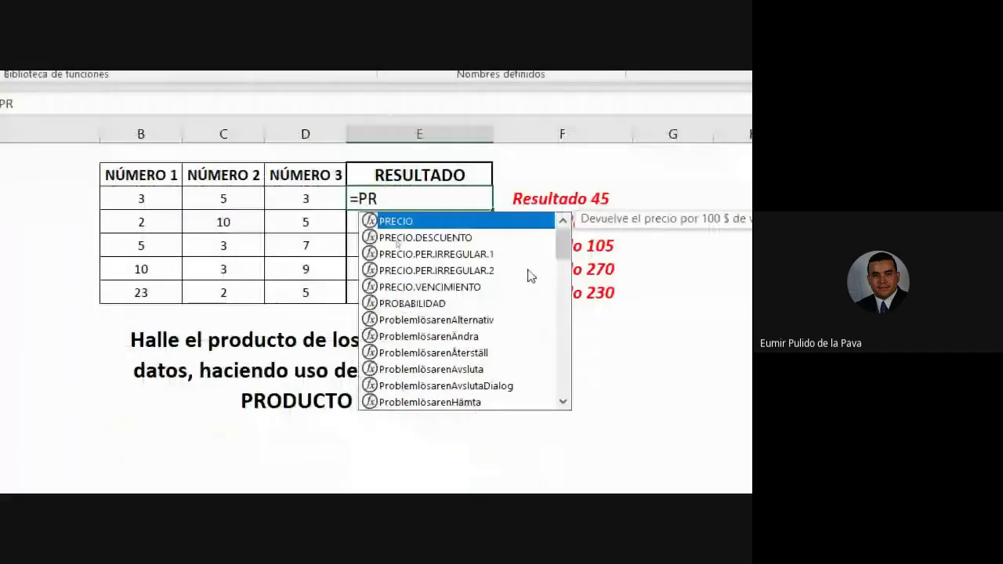
mouse_move(562, 249)
left_mouse_down()
mouse_move(579, 407)
mouse_move(553, 270)
left_mouse_up()
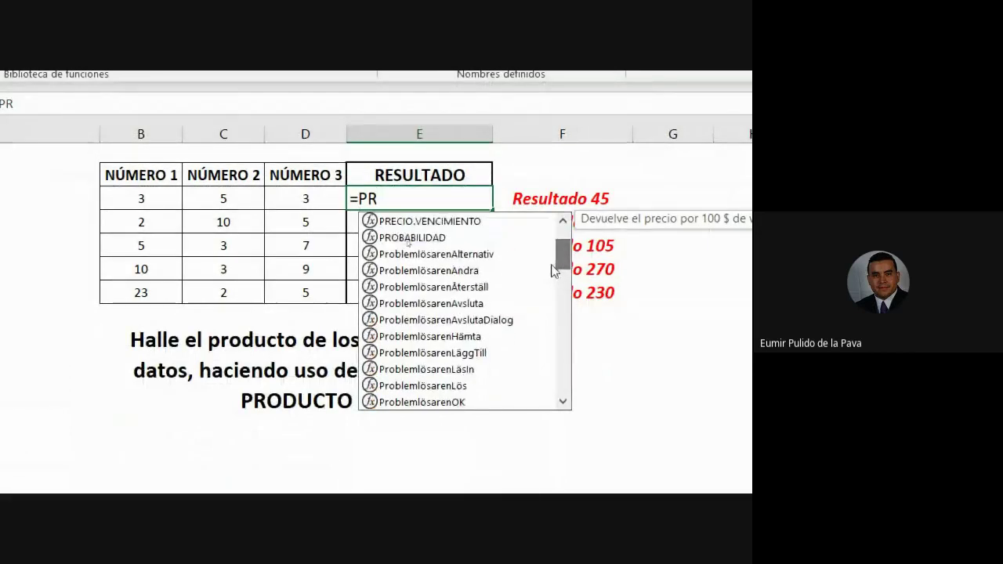
type("OD")
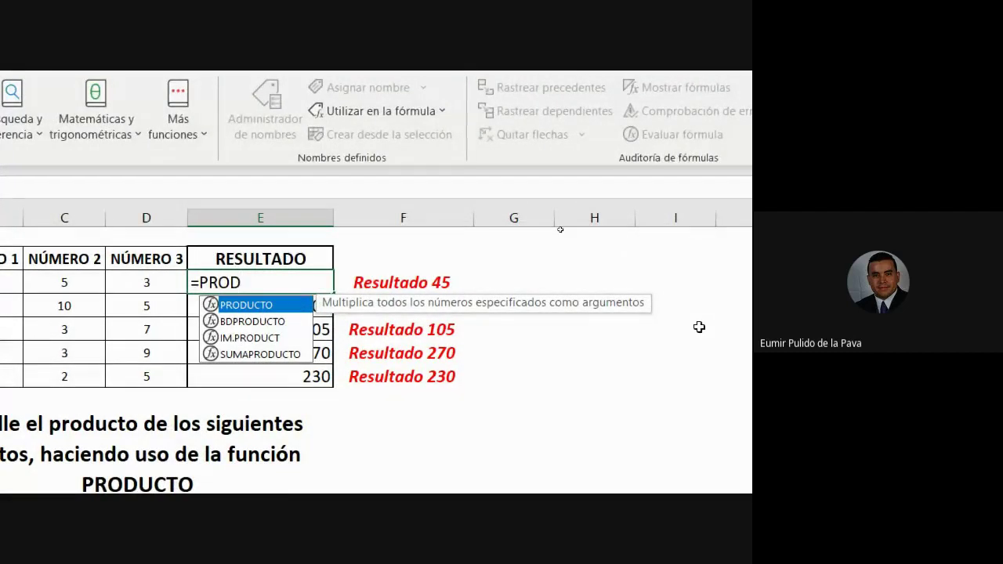
double_click(265, 306)
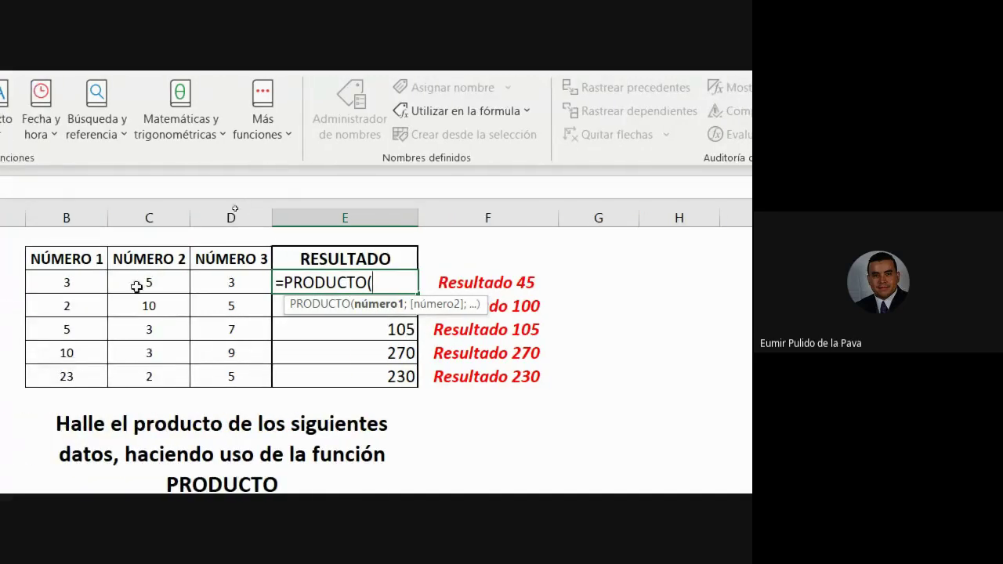
mouse_move(72, 276)
left_mouse_down()
mouse_move(184, 274)
mouse_move(209, 283)
left_mouse_up()
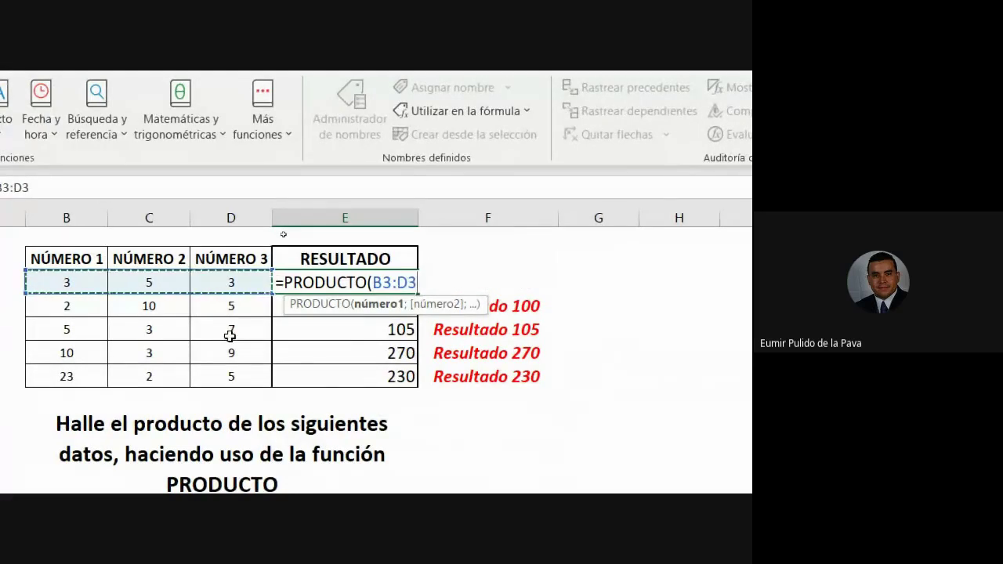
type(")")
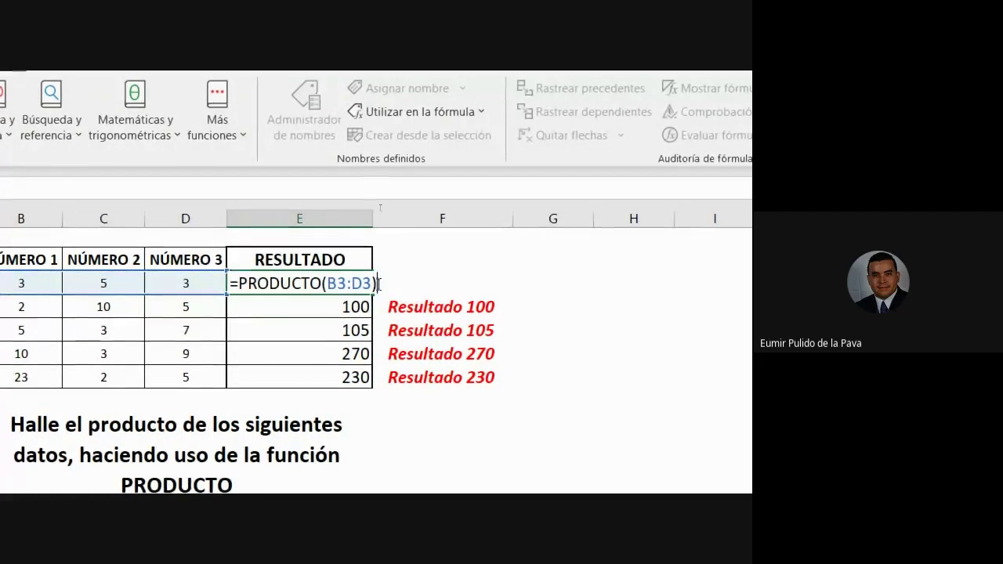
key("Return")
Fill the PRODUCTO formula down to E7 and check the copied ranges in E4 and E6
left_click(369, 287)
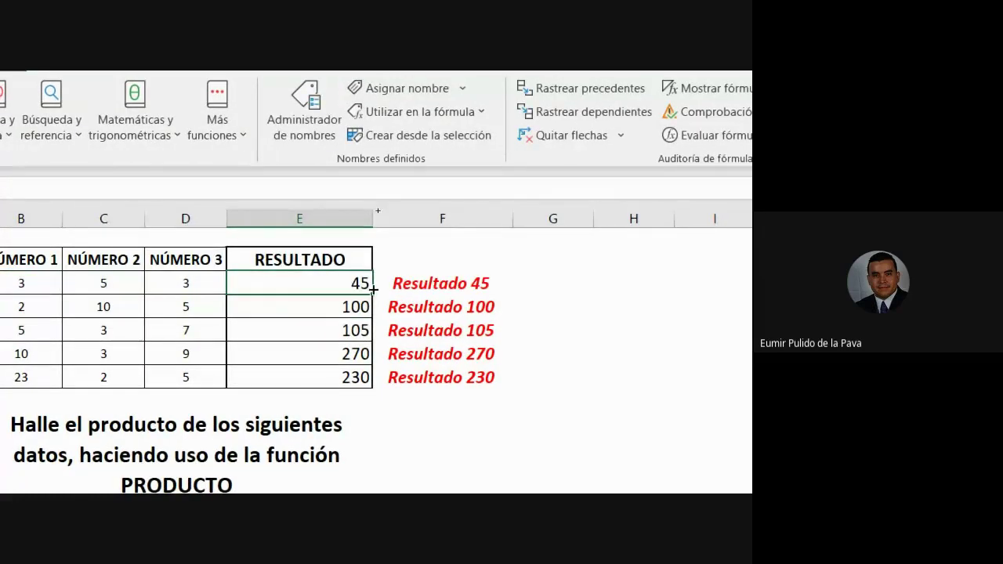
left_click_drag(371, 290, 372, 389)
left_click(303, 307)
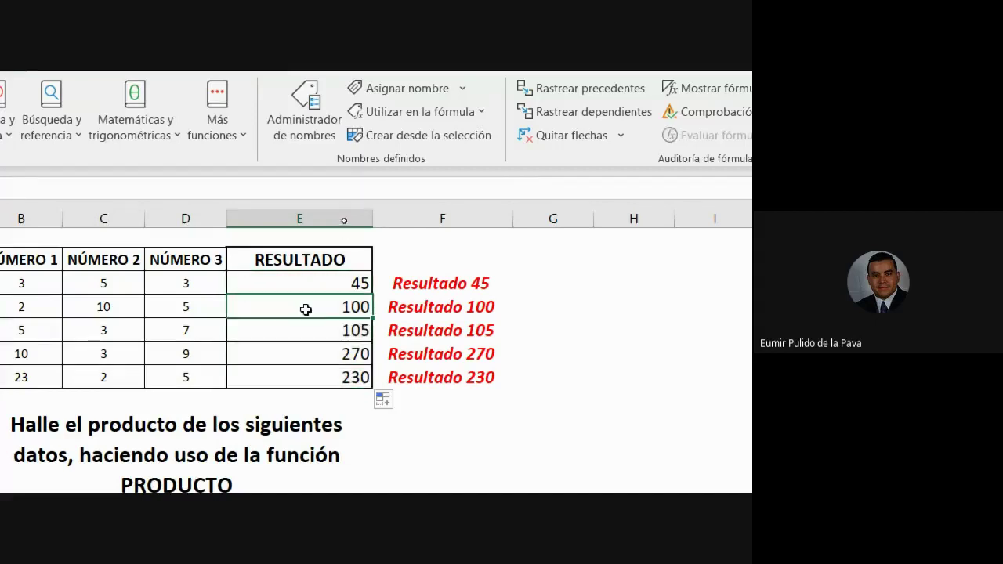
double_click(305, 307)
double_click(238, 354)
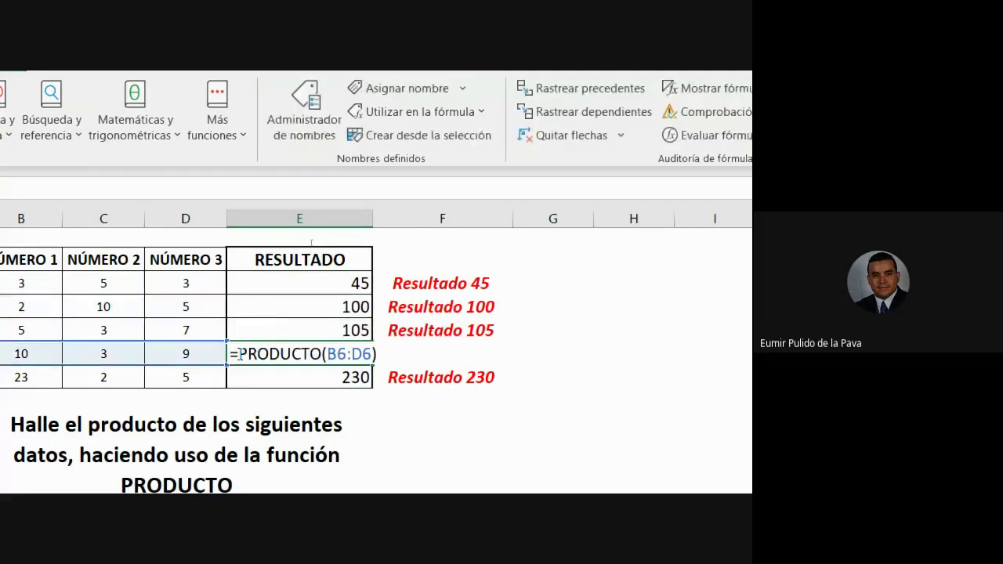
left_click(298, 282)
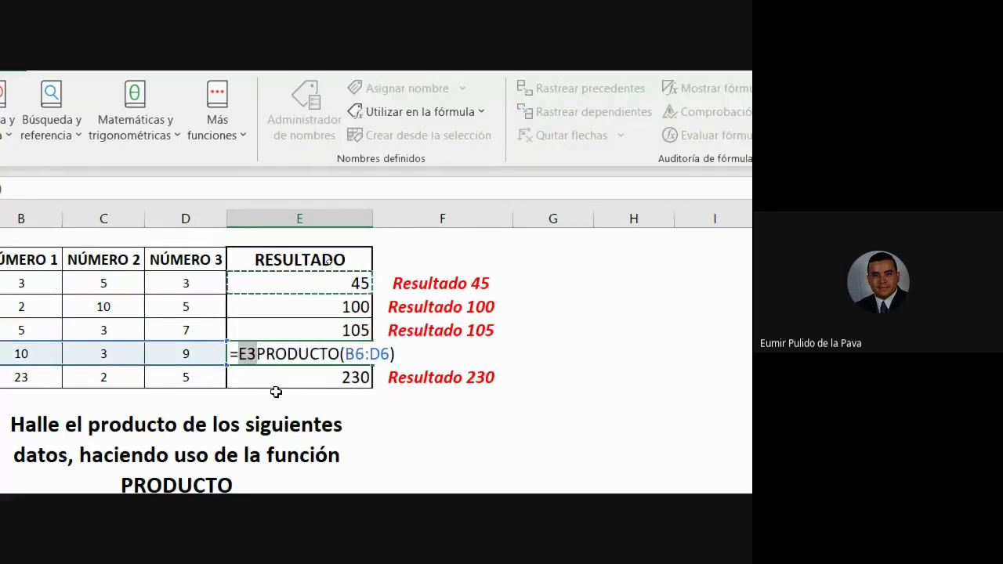
key("Escape")
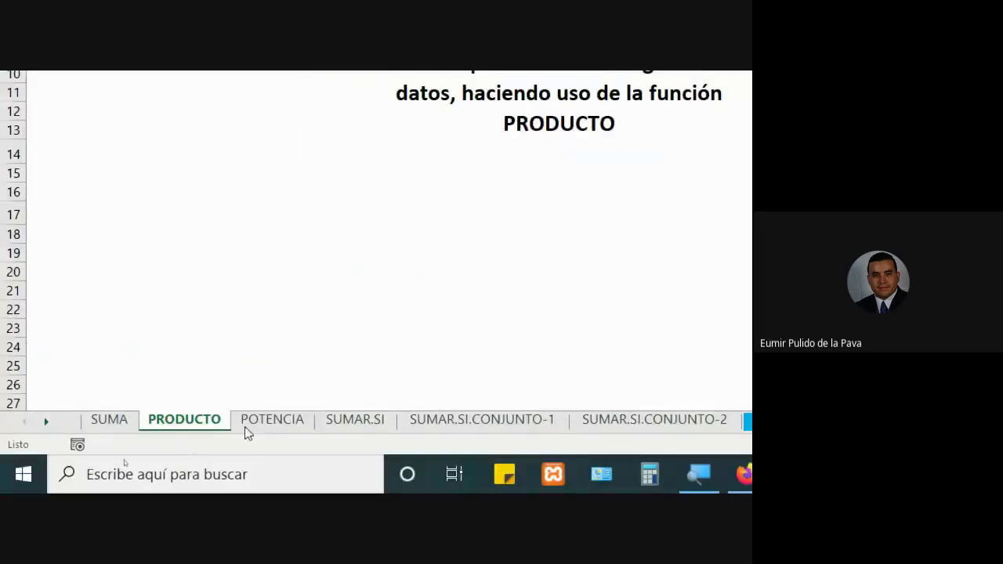
On the POTENCIA sheet, enter repeated multiplication of 3 in D3 for 243, then erase it
left_click(259, 423)
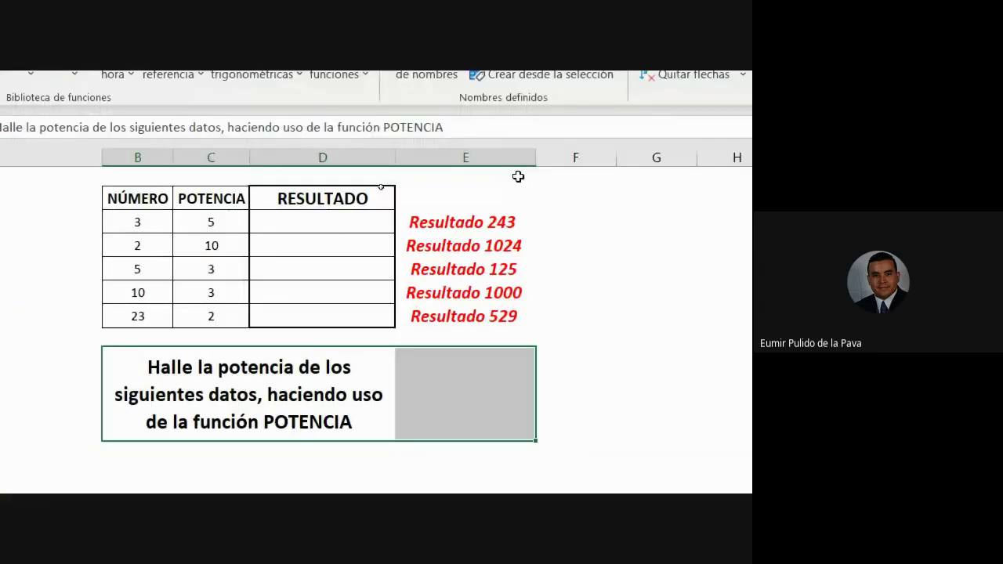
left_click(323, 220)
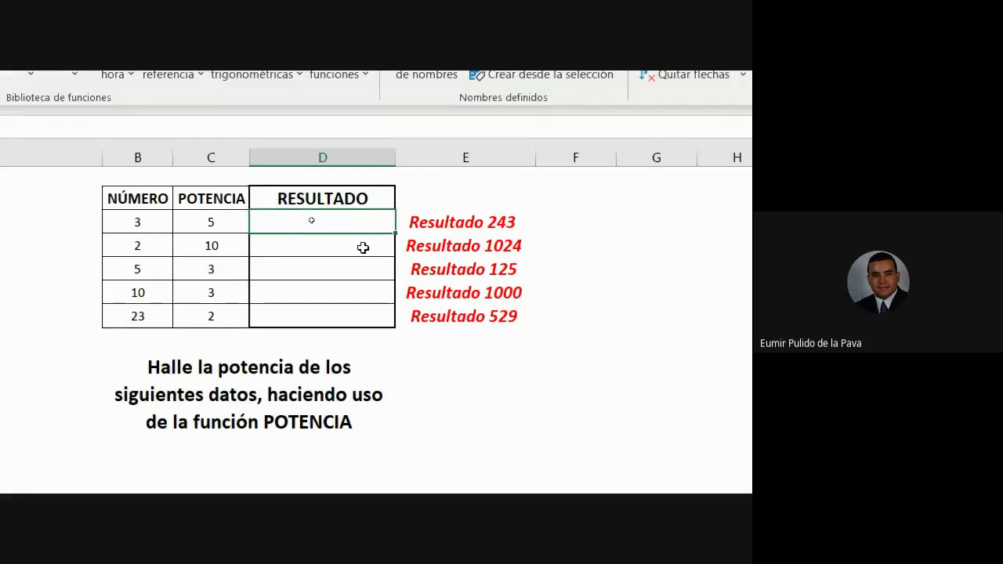
type("=")
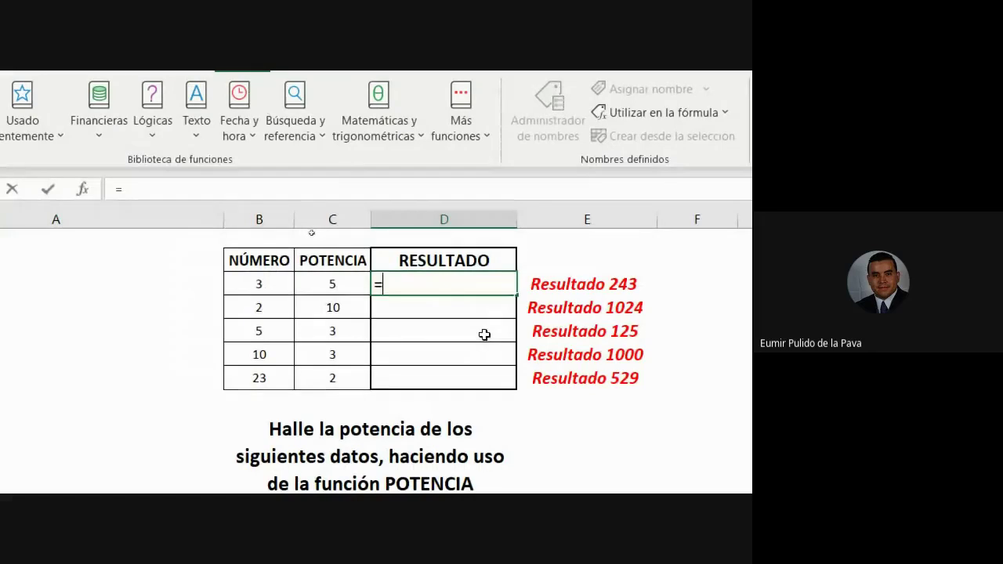
type("3*3")
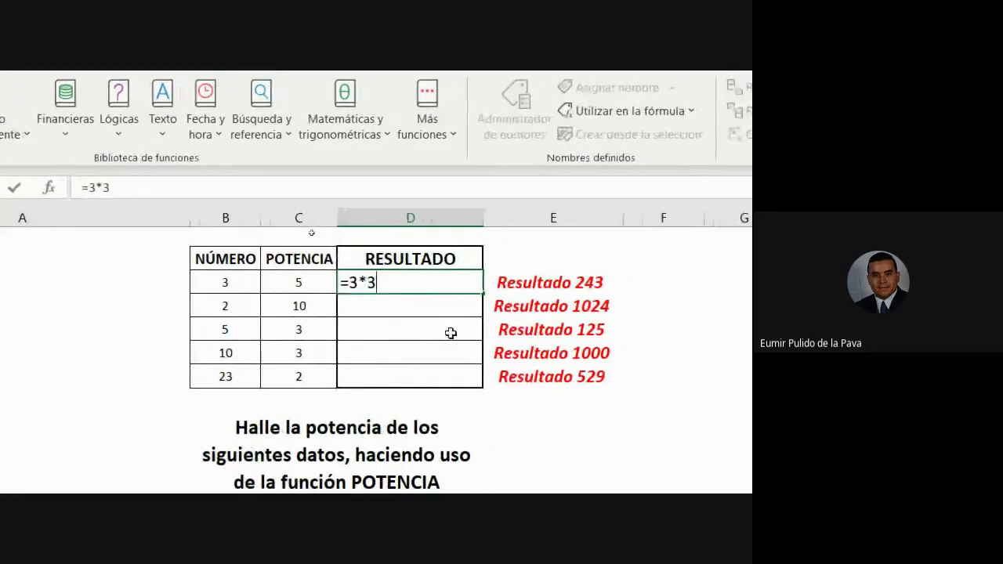
type("*3*3")
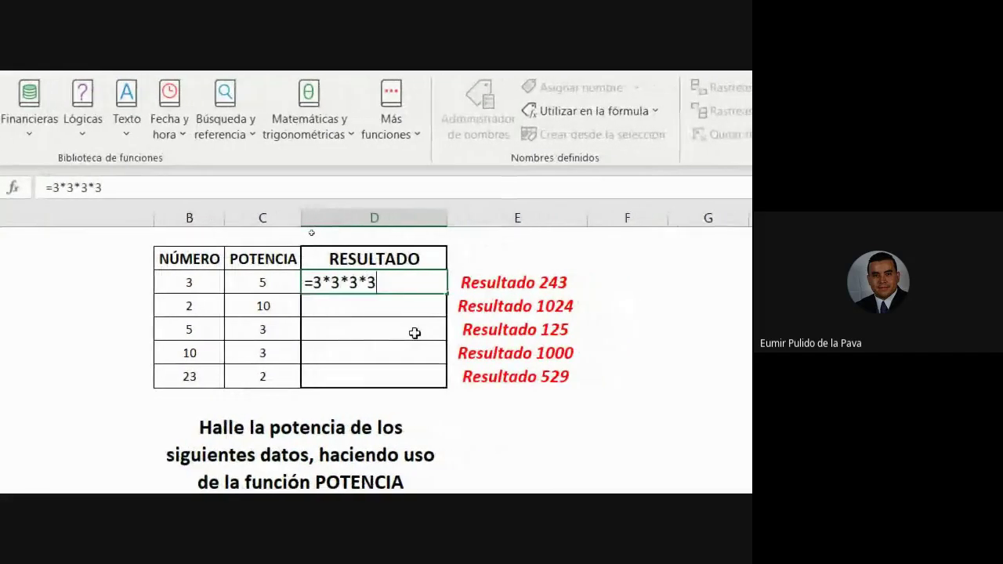
type("*3")
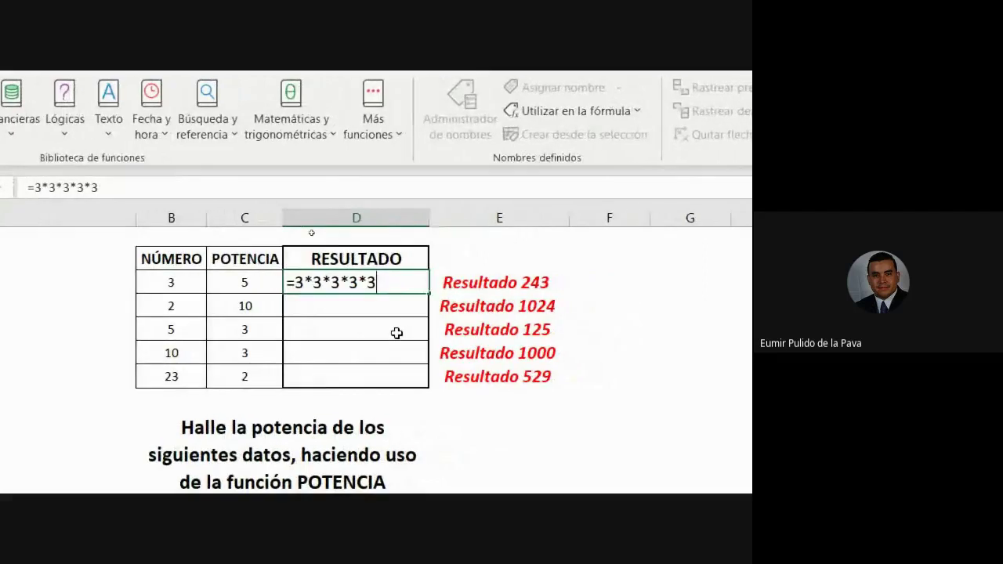
type("*3")
key("Return")
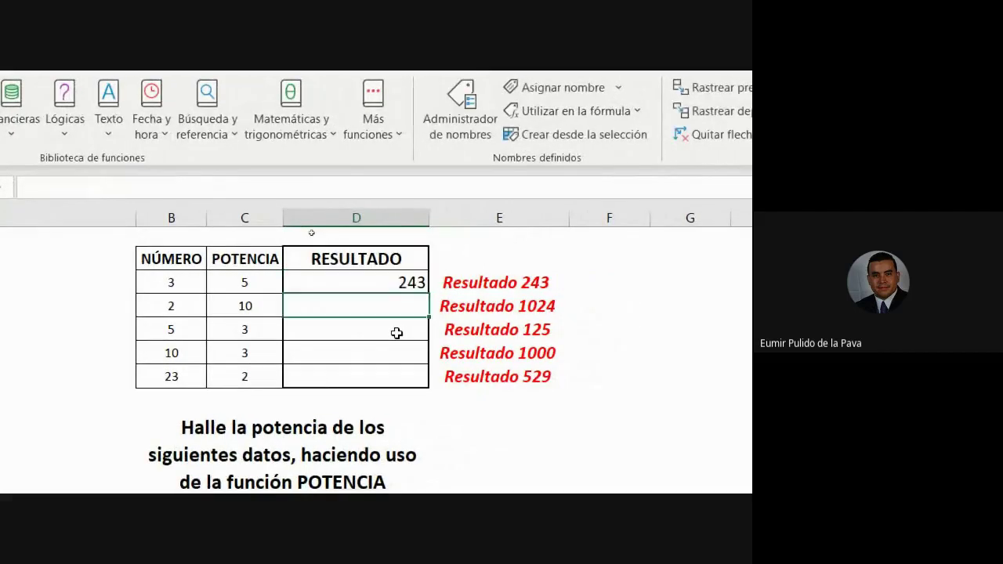
left_click(392, 283)
double_click(387, 285)
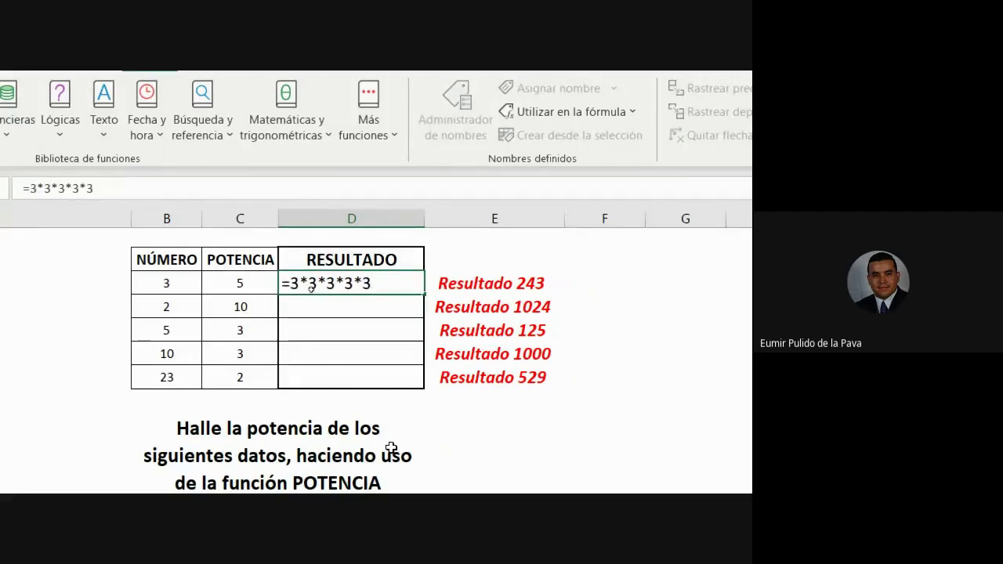
key("BackSpace")
key("BackSpace")
key("BackSpace")
key("BackSpace")
key("BackSpace")
key("BackSpace")
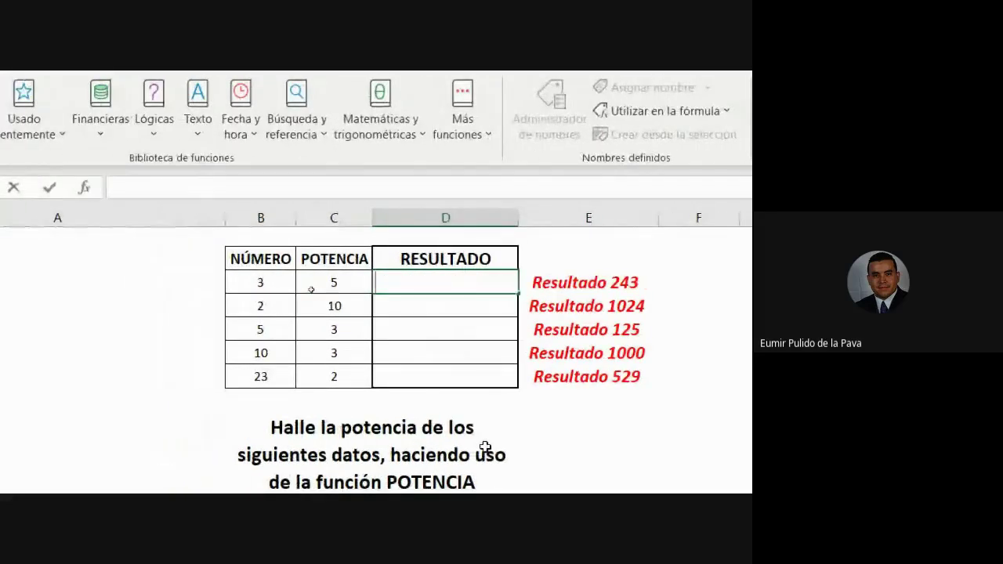
Enter =B3^C3 in D3, raising the NÚMERO to its POTENCIA for 243
type("=")
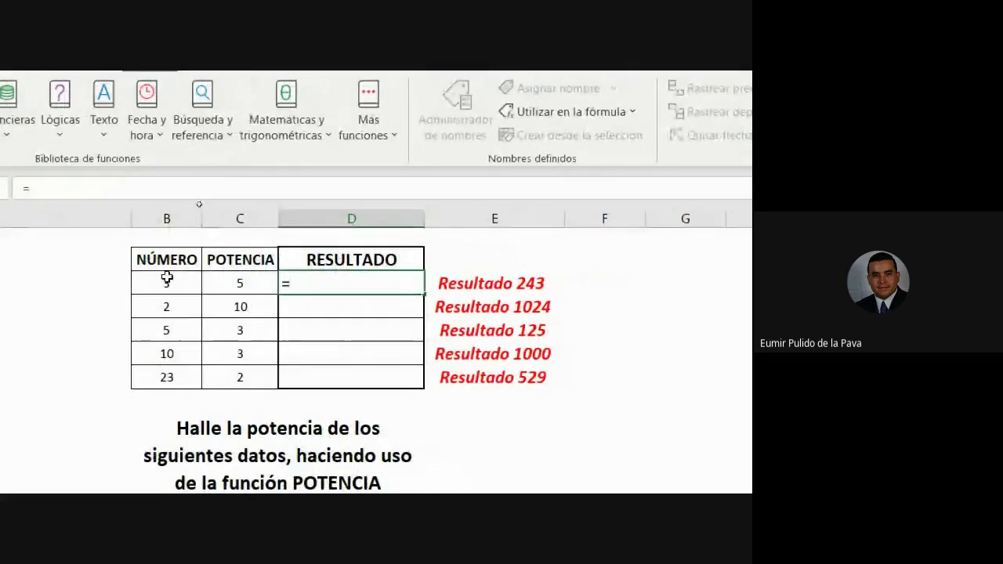
left_click(167, 278)
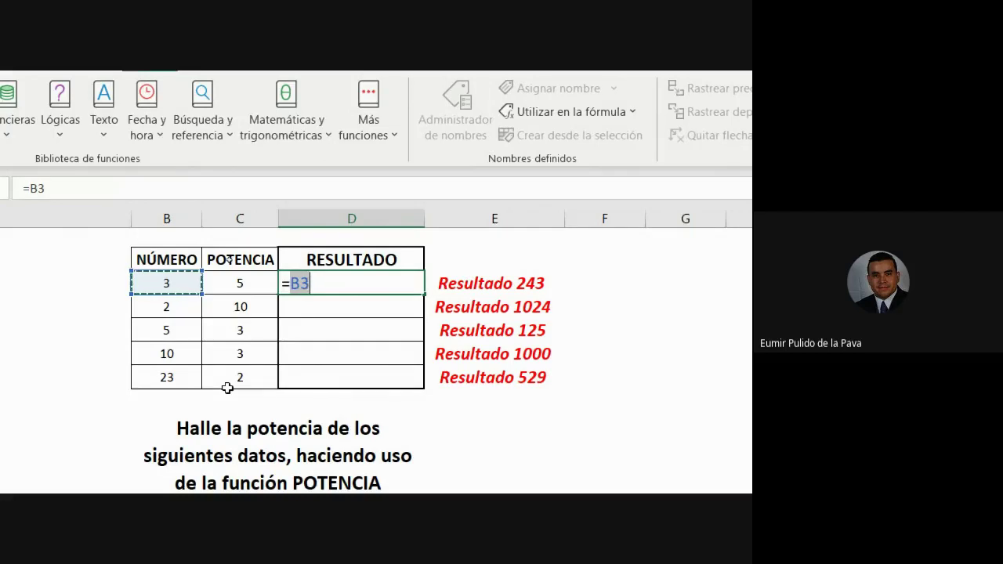
type("^")
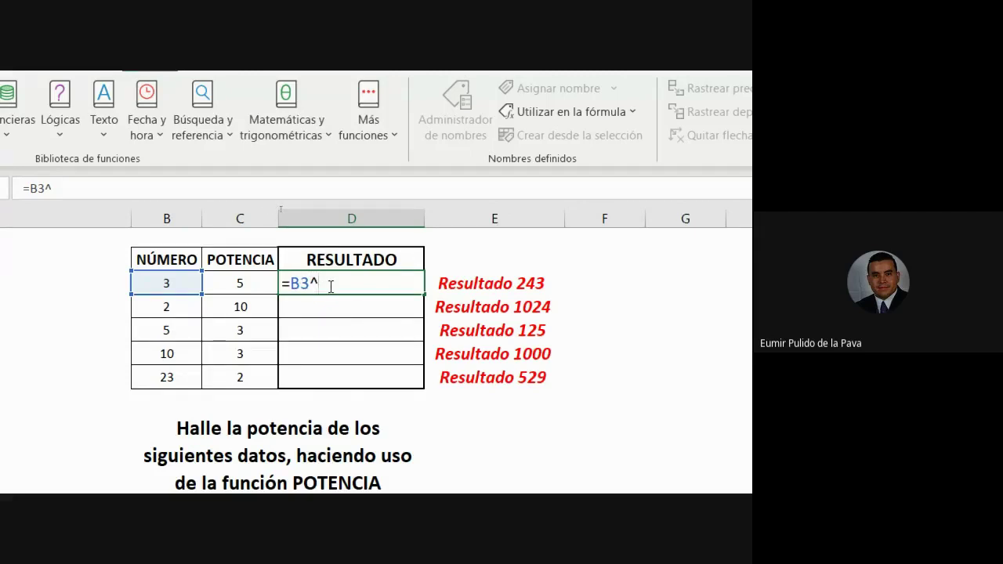
left_click(248, 282)
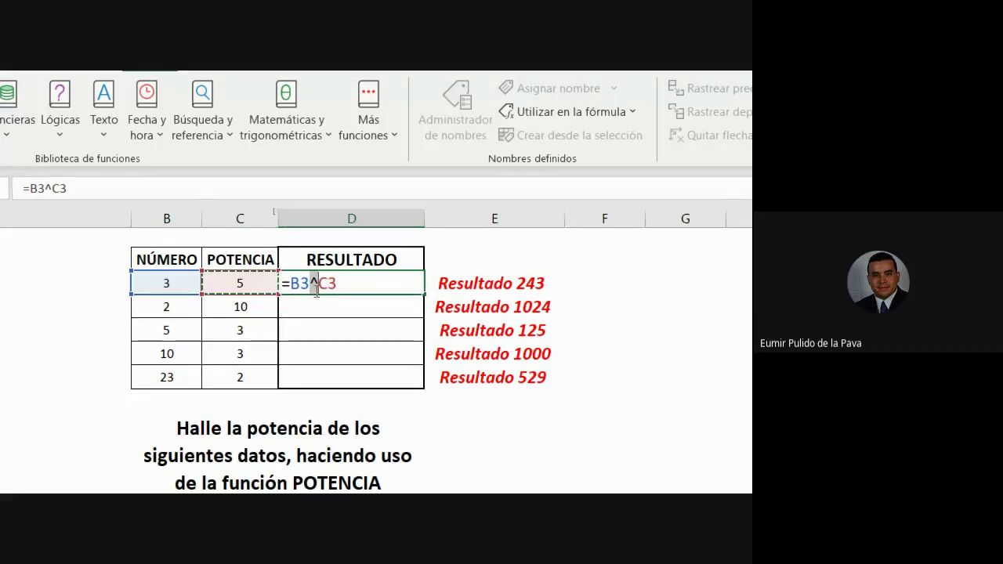
left_click(314, 284)
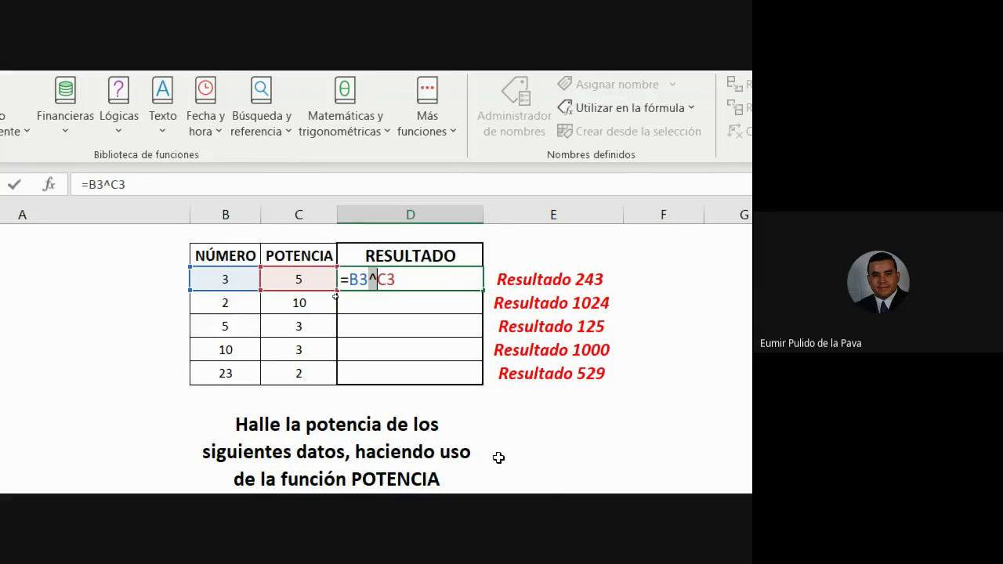
key("Return")
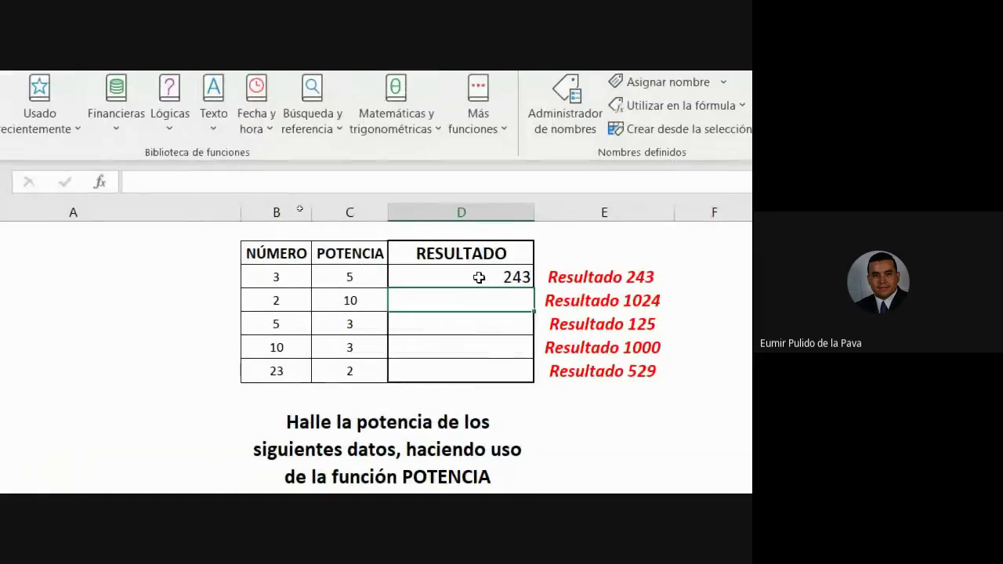
left_click(477, 280)
Enter =POTENCIA(B3;C3) in D3, fixing the misspelled function name, to return 243
type("=")
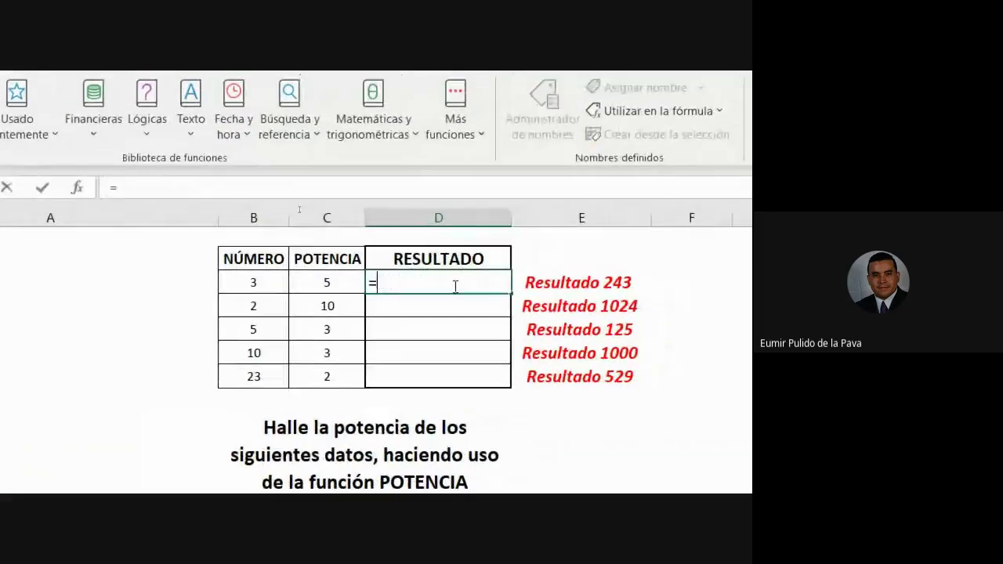
type("POT")
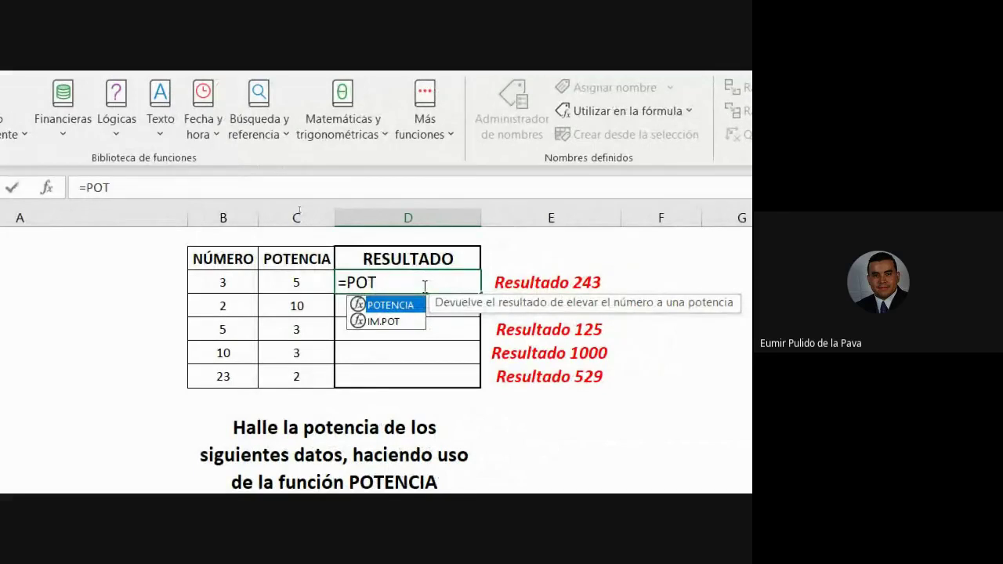
type("T")
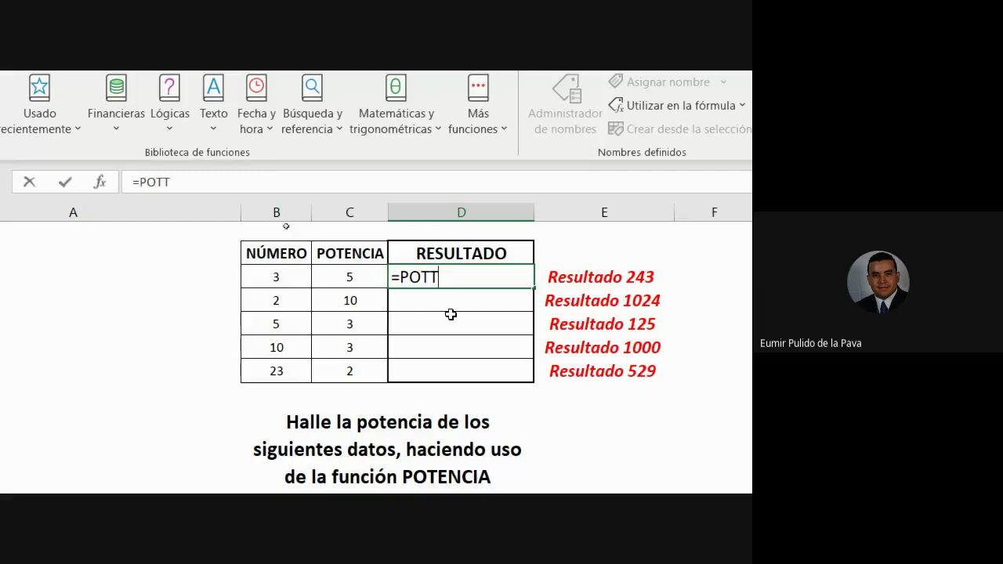
type("EN")
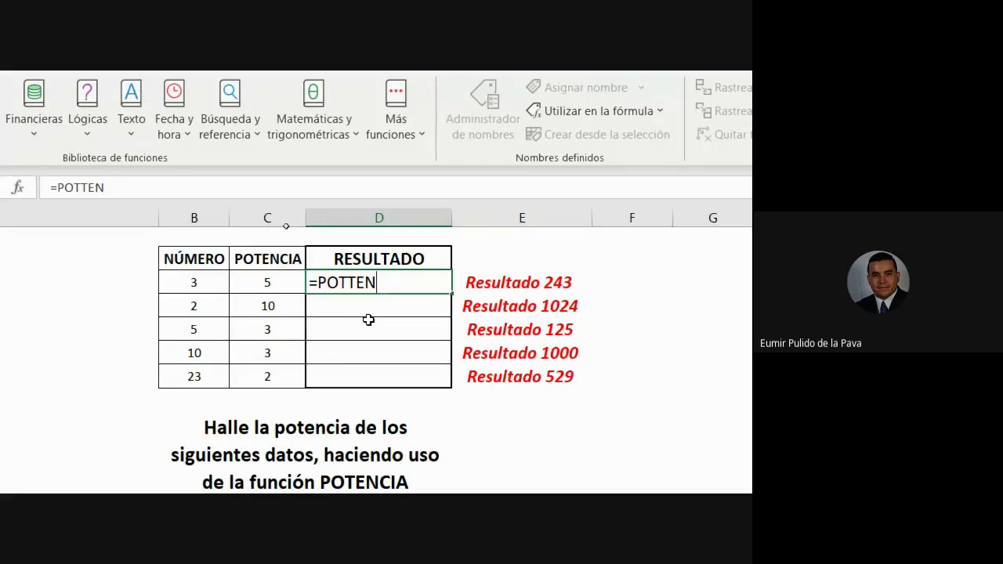
type("C")
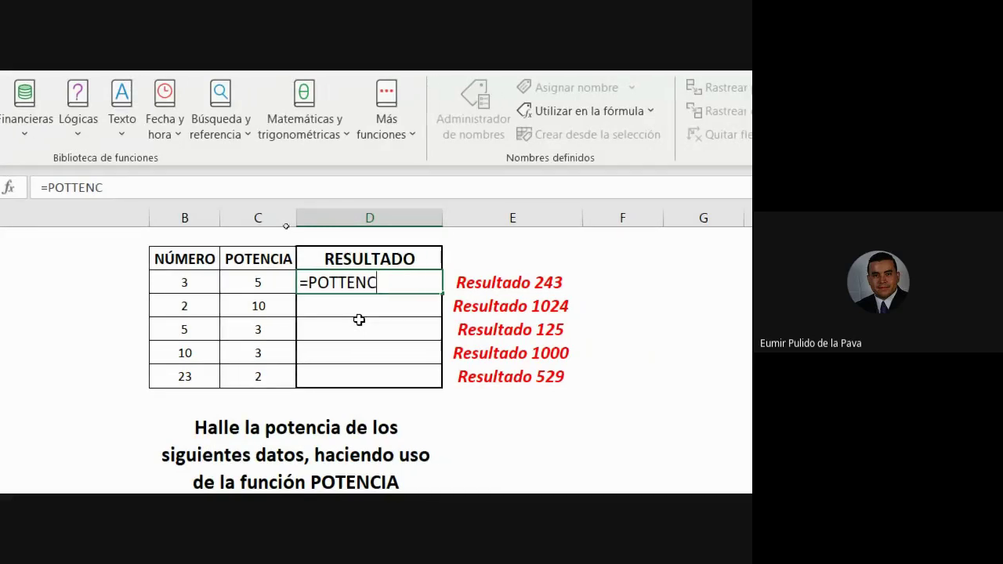
type("I")
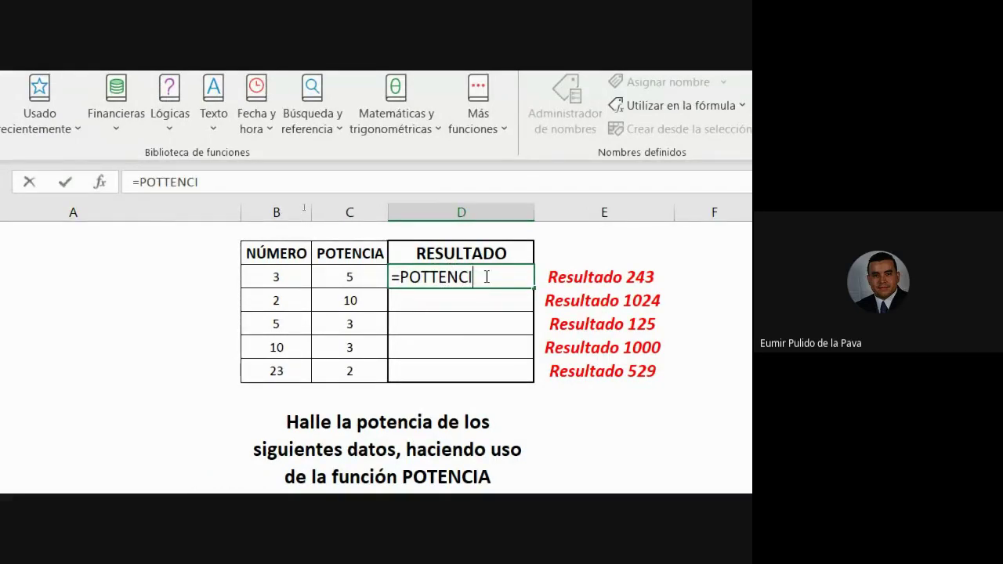
key("BackSpace")
key("BackSpace")
key("BackSpace")
key("BackSpace")
key("BackSpace")
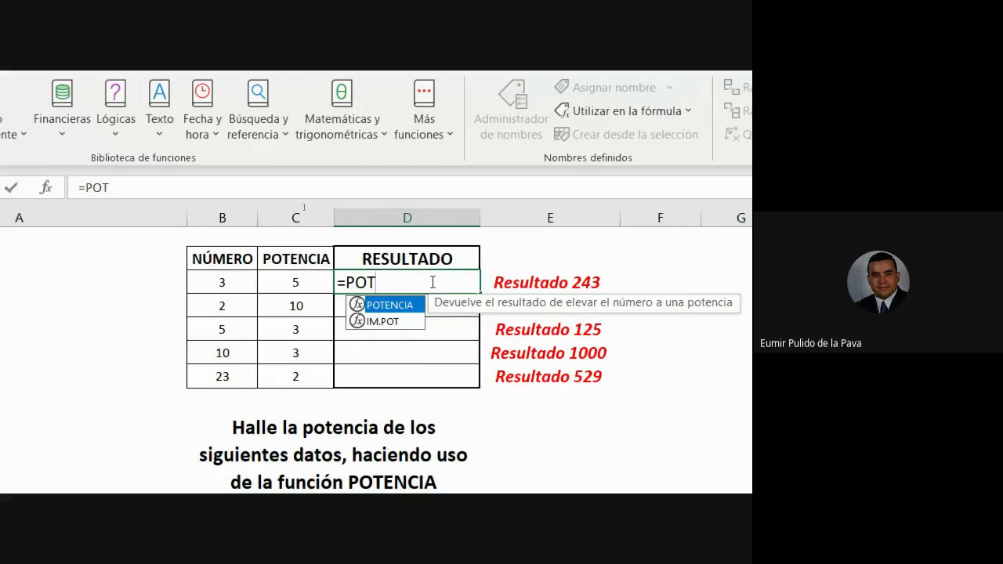
type("E")
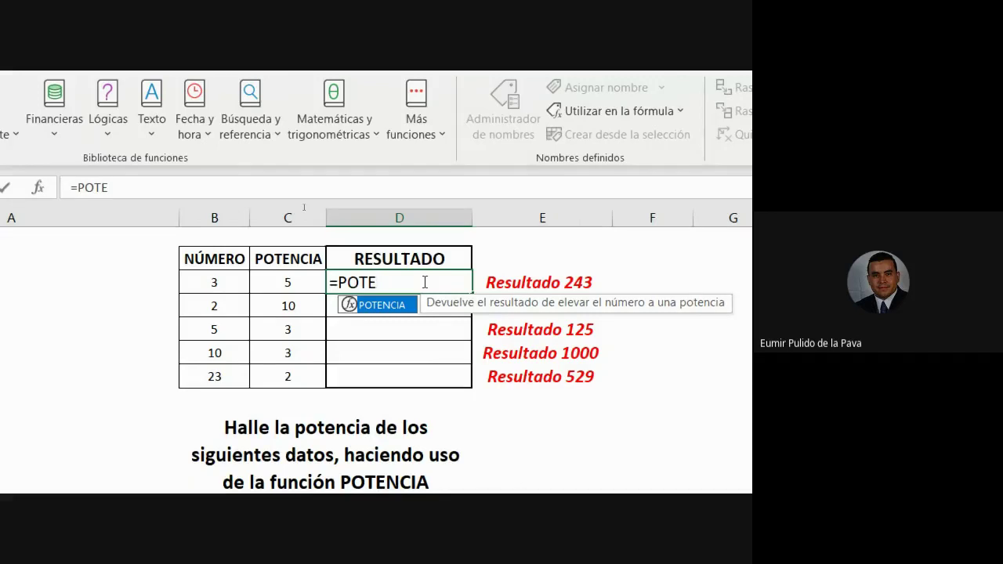
key("Tab")
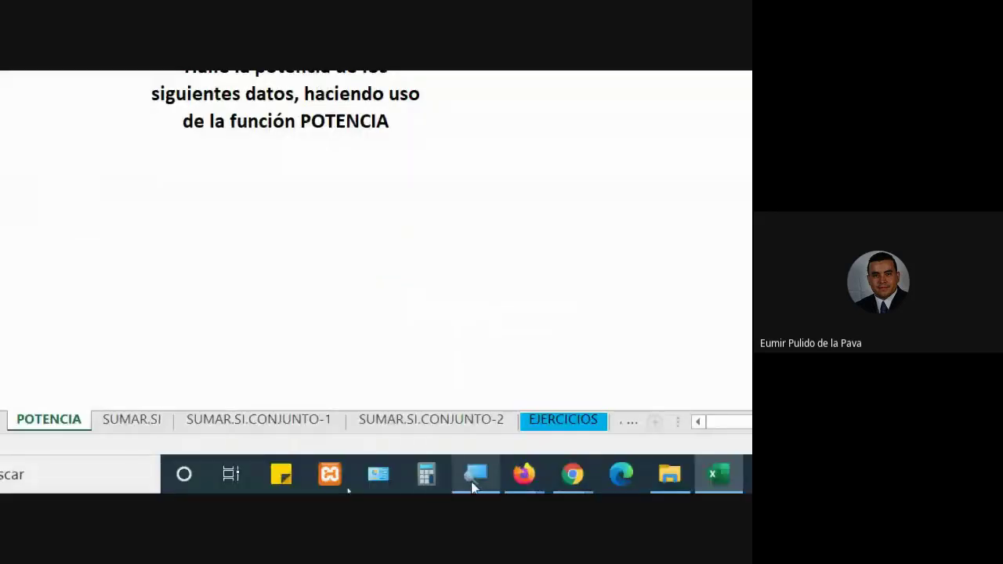
left_click(473, 488)
left_click(468, 401)
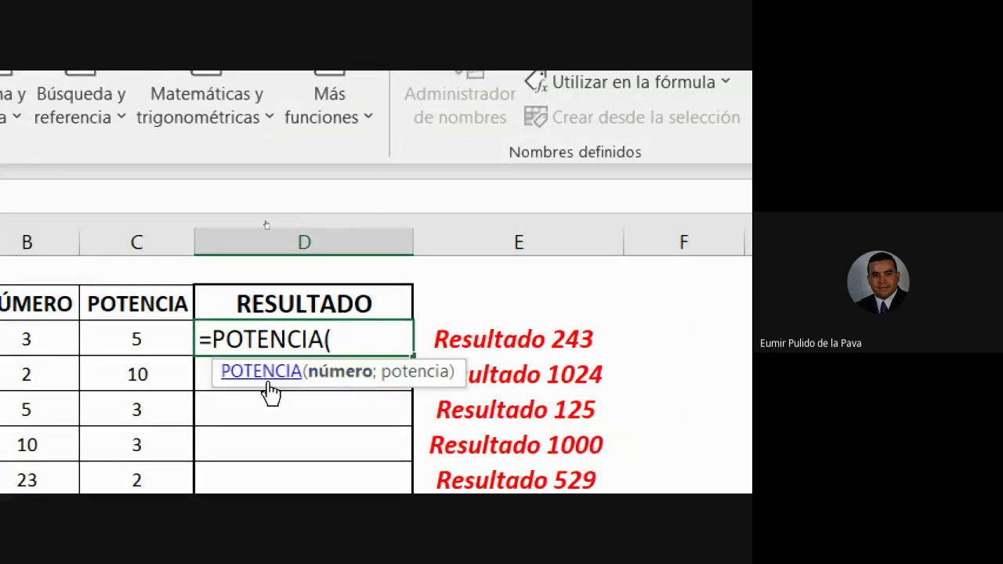
left_click(220, 339)
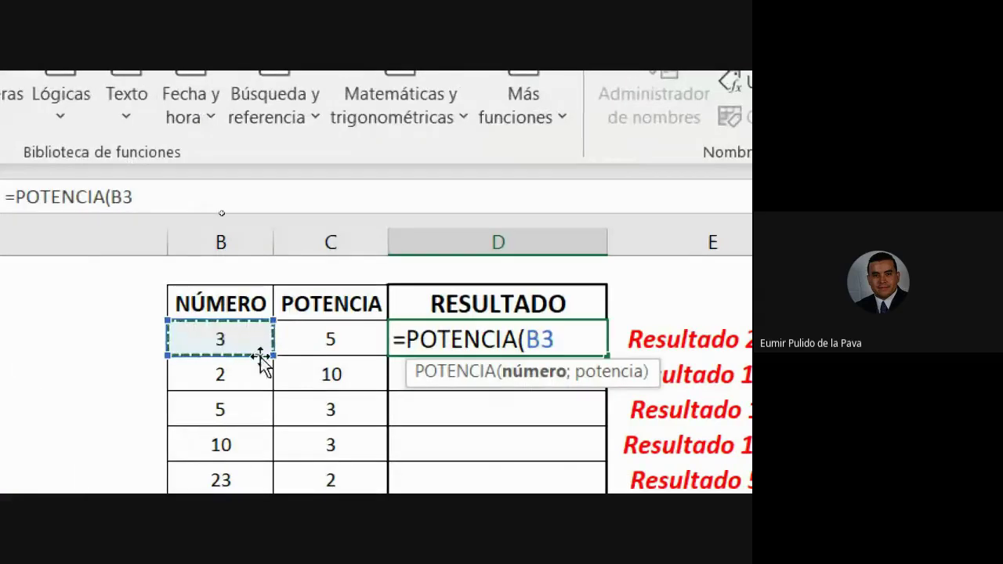
type(";")
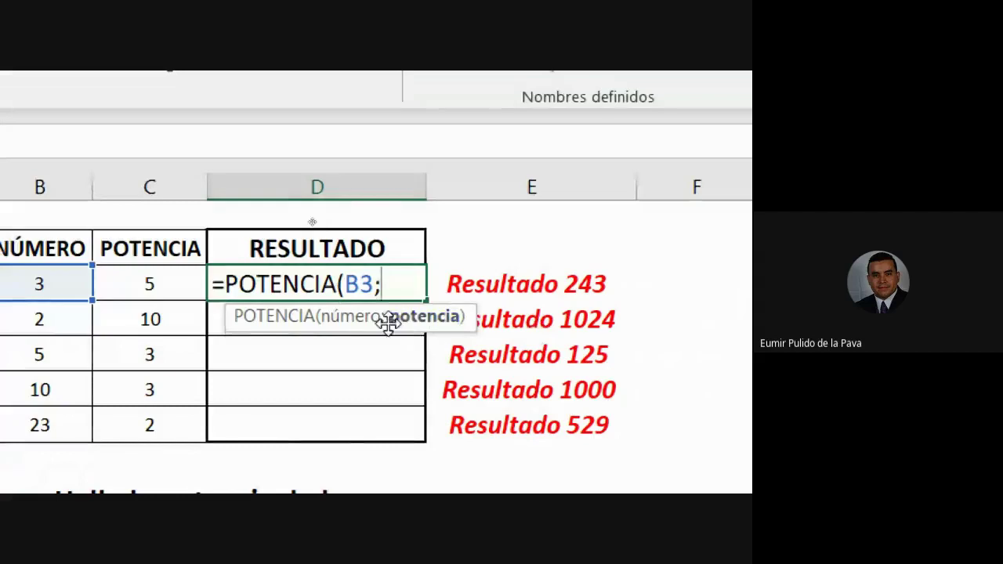
left_click(148, 278)
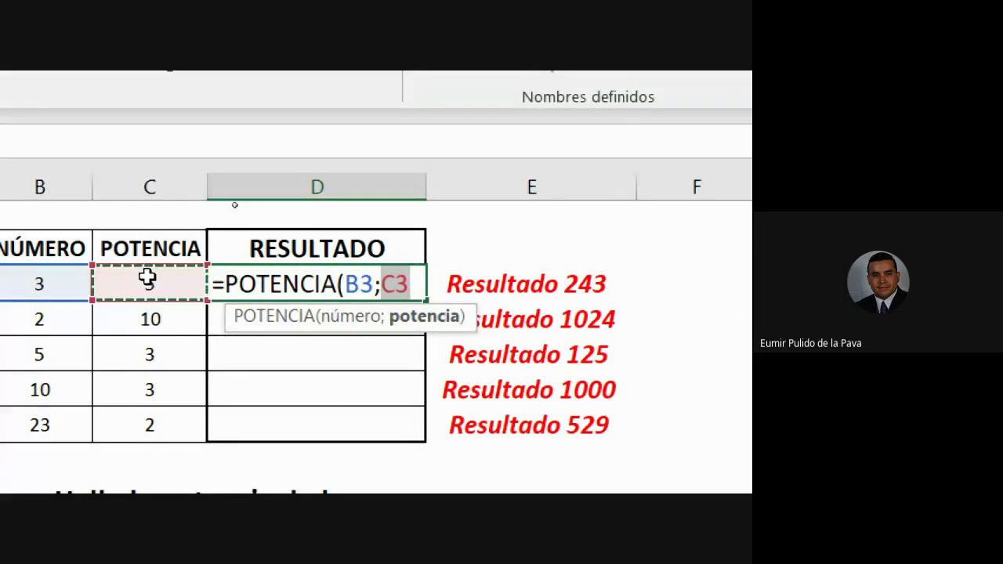
type(")")
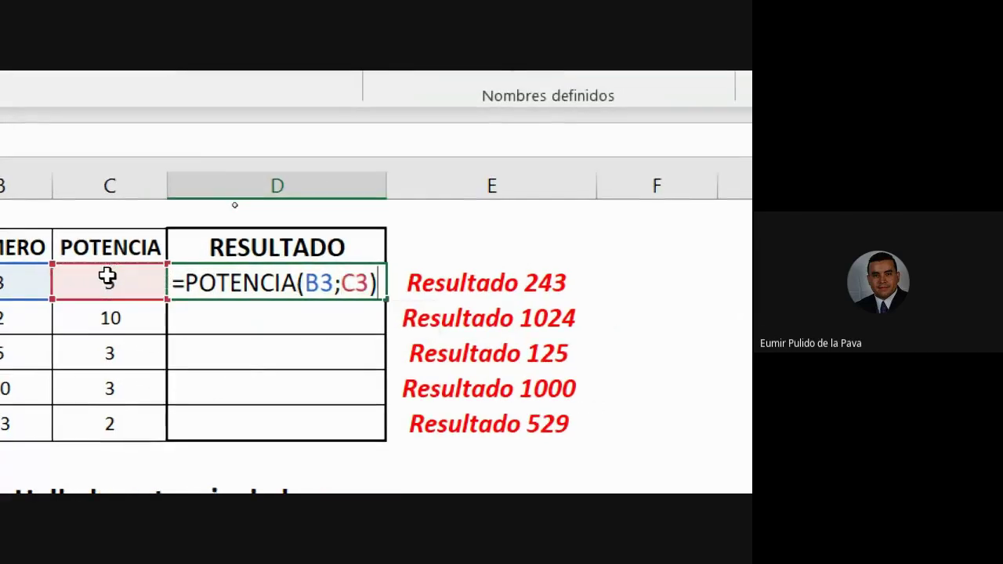
key("Return")
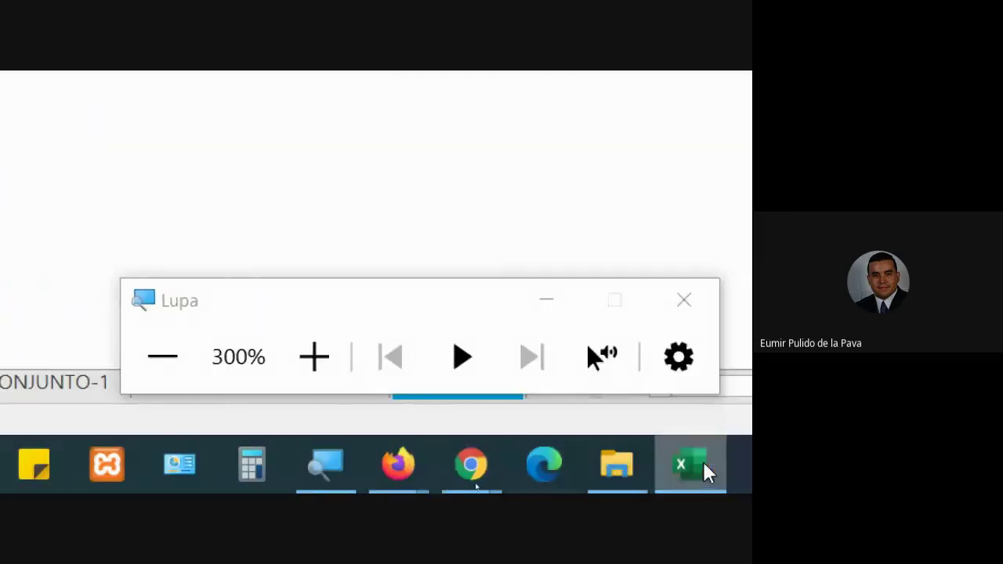
Close the Magnifier, admit the waiting participant with Permitir in Meet, and go back to Excel
left_click(543, 300)
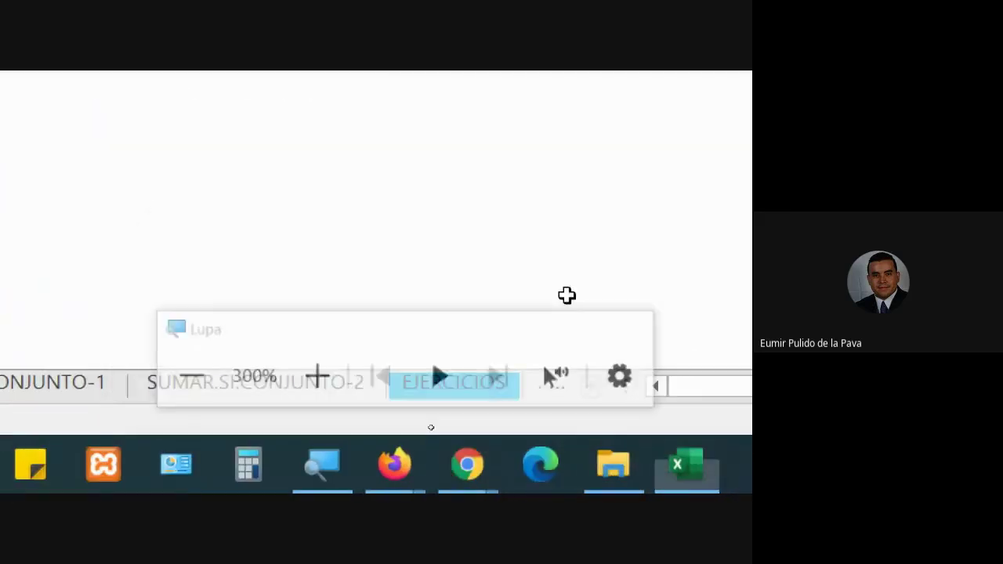
left_click(485, 465)
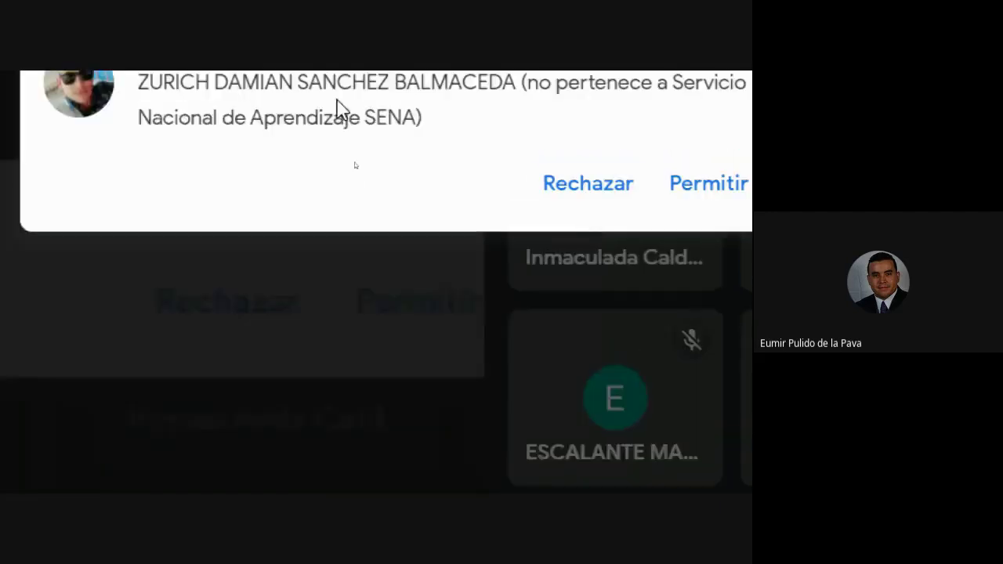
left_click(665, 197)
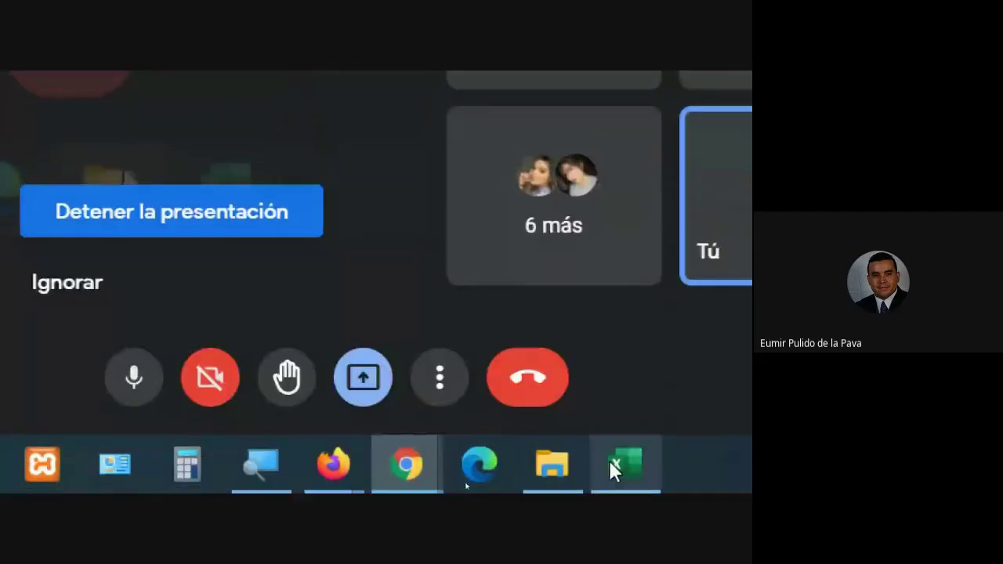
left_click(611, 464)
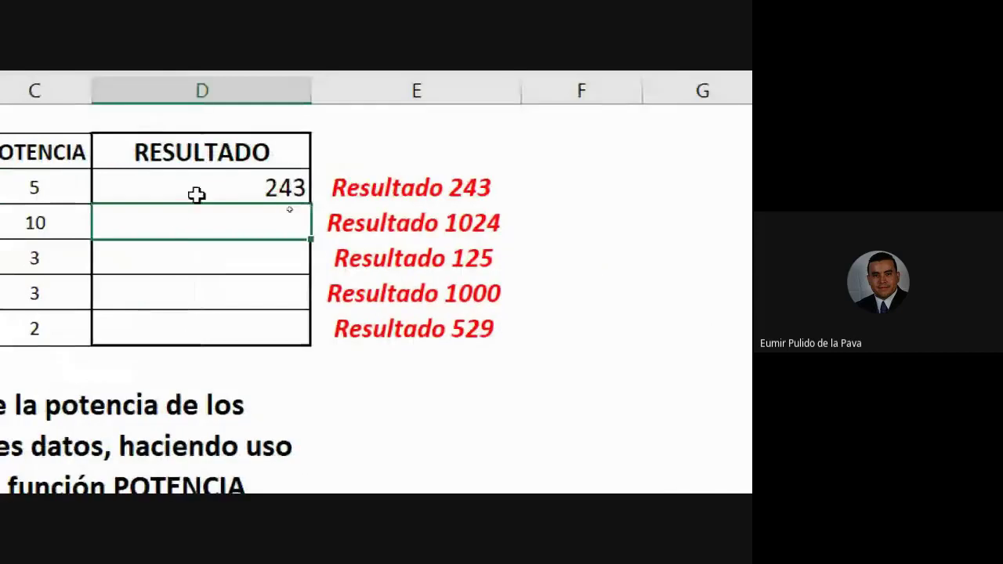
Clear D3 and pick POTENCIA from the Insertar función search
key("Delete")
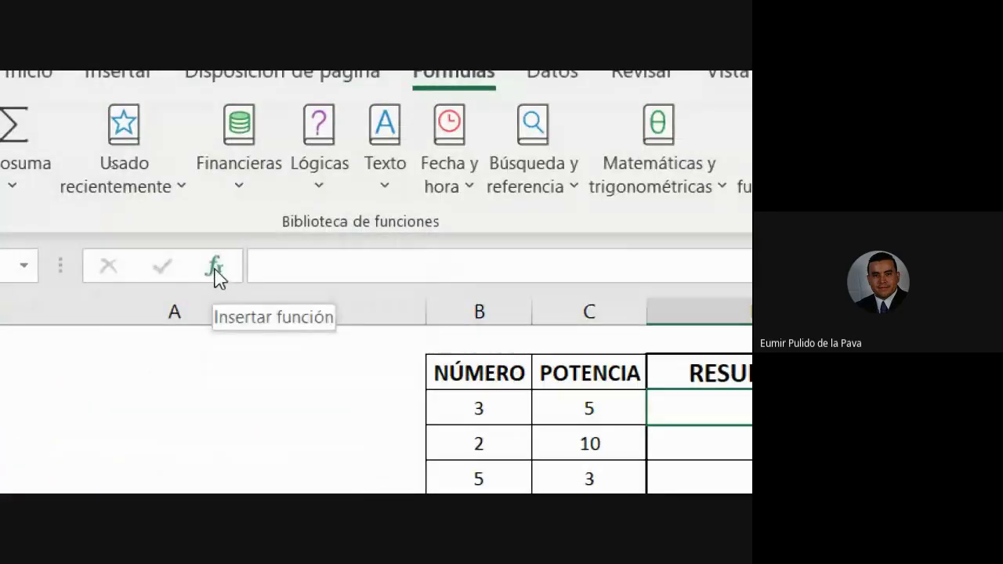
left_click(214, 268)
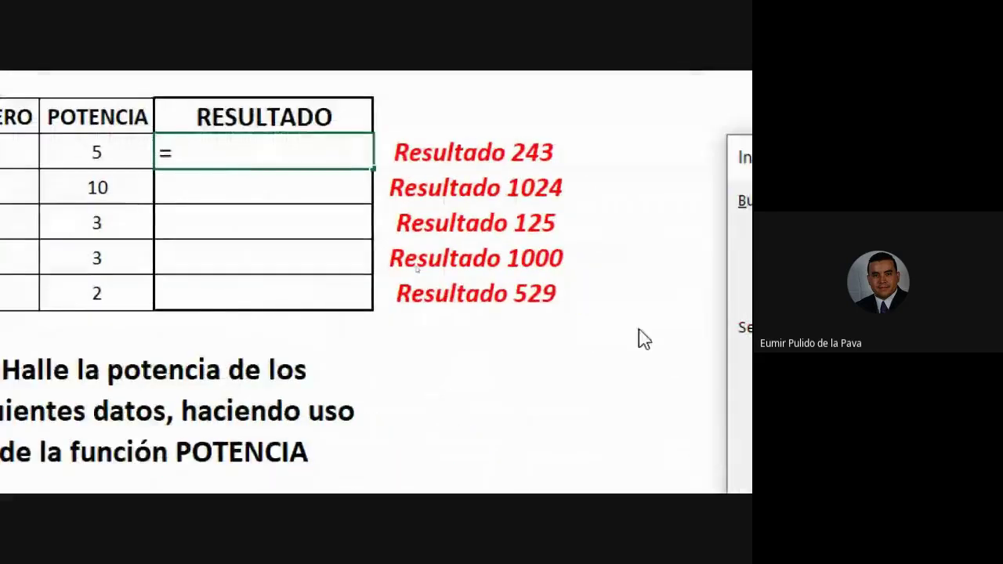
left_click_drag(623, 160, 266, 102)
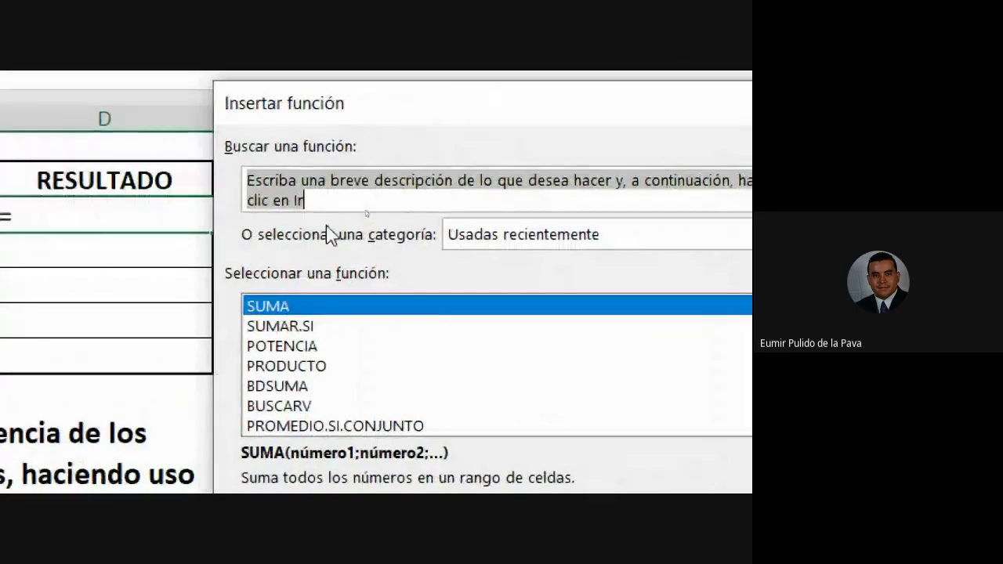
type("POTEN")
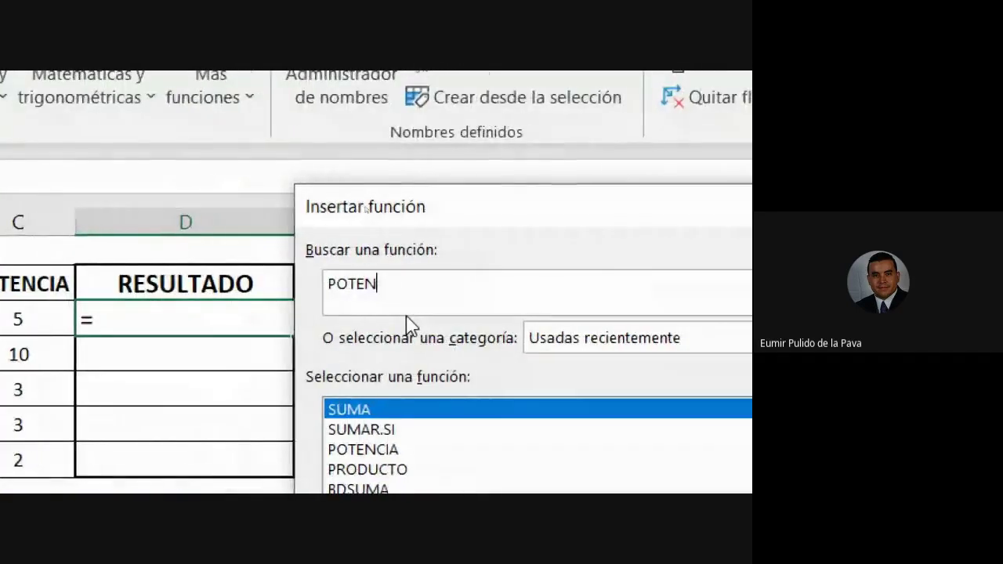
type("CIA")
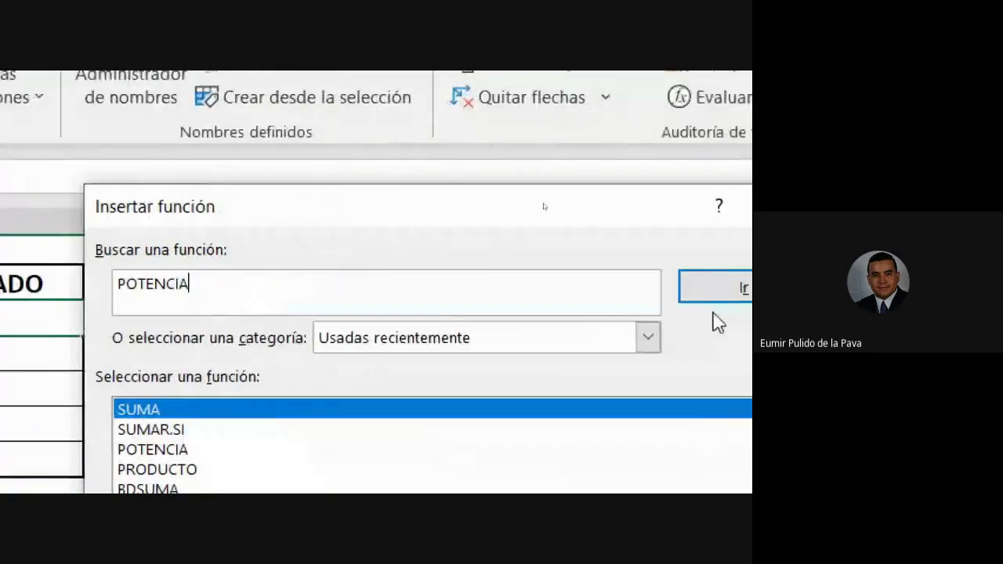
left_click(676, 289)
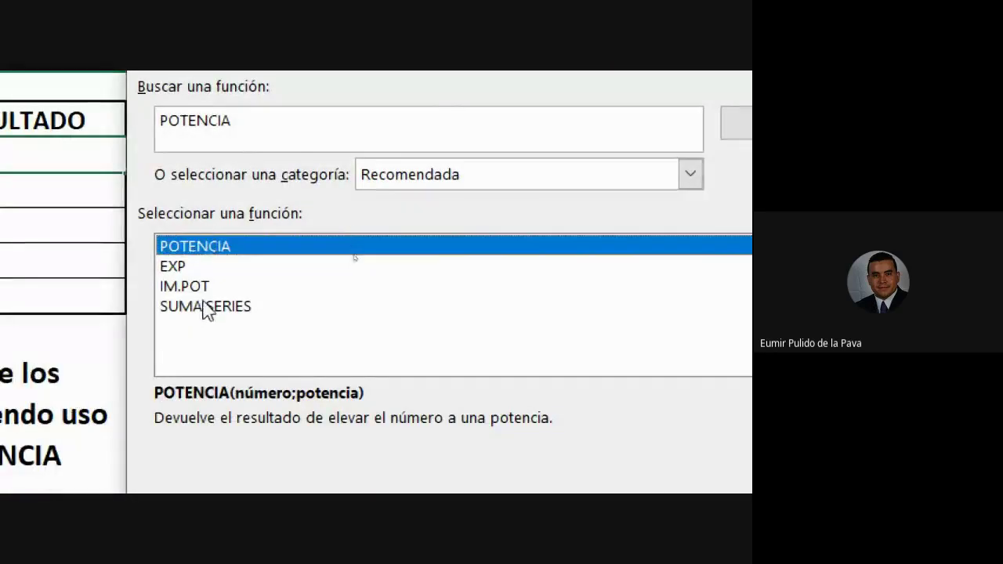
double_click(194, 250)
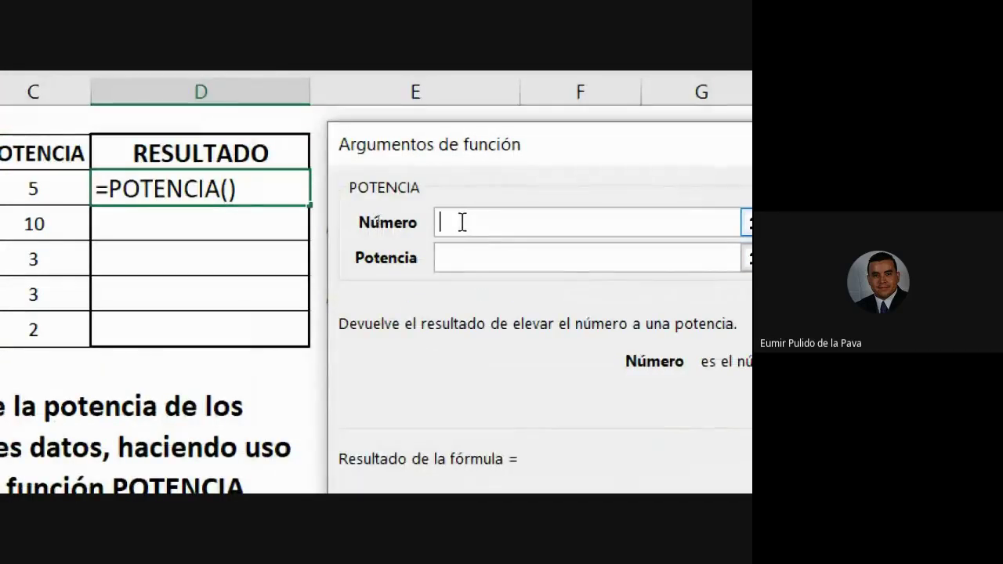
Set Número to B3 and Potencia to C3, confirming =POTENCIA(B3;C3) = 243 in D3
mouse_move(376, 144)
left_mouse_down()
mouse_move(360, 132)
mouse_move(367, 137)
left_mouse_up()
left_click(425, 215)
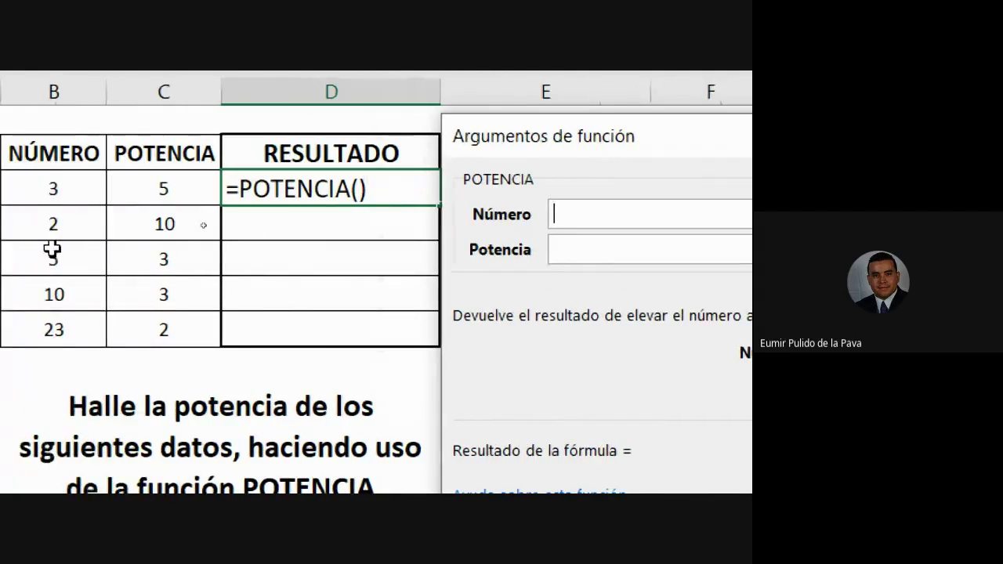
left_click(36, 189)
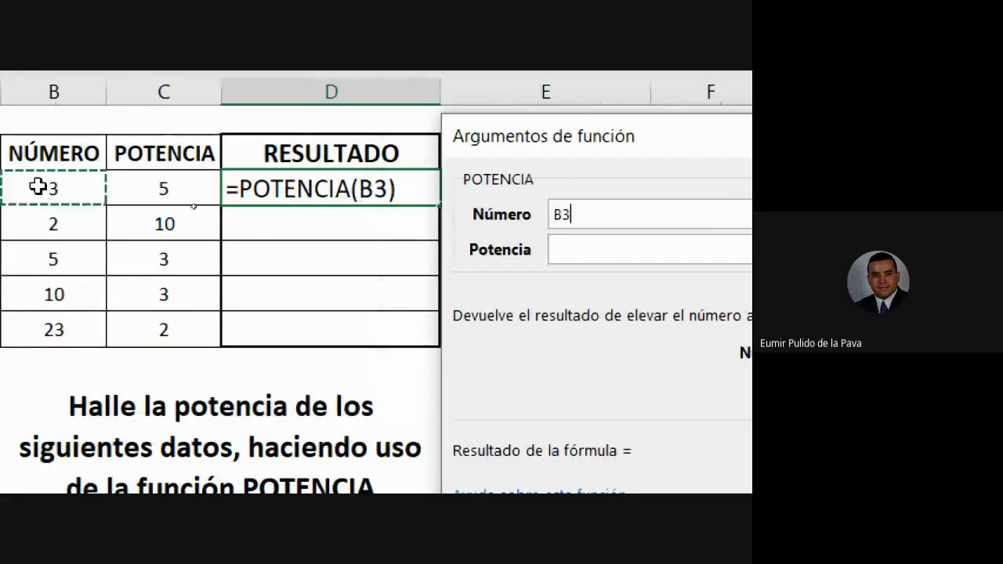
left_click(568, 256)
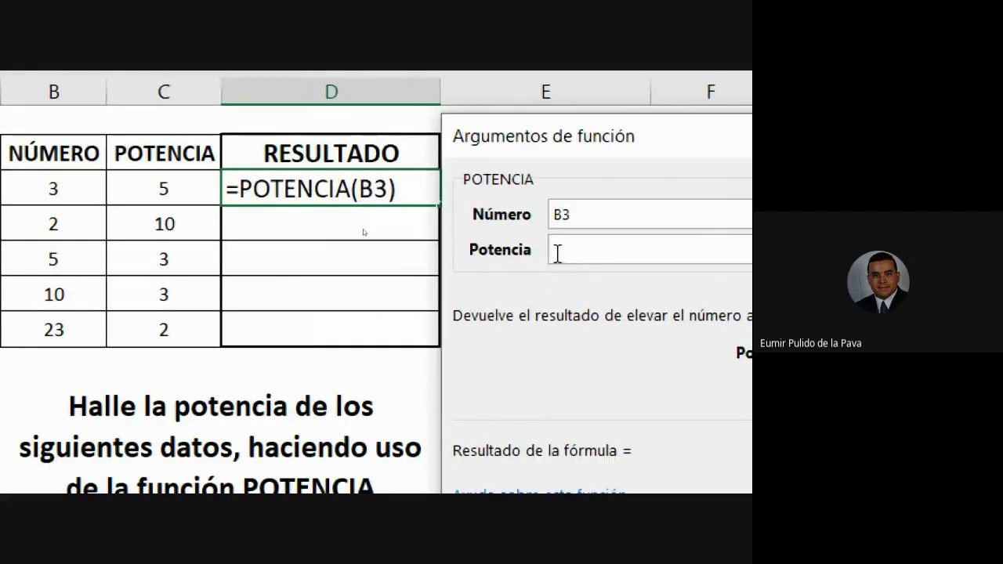
left_click(189, 186)
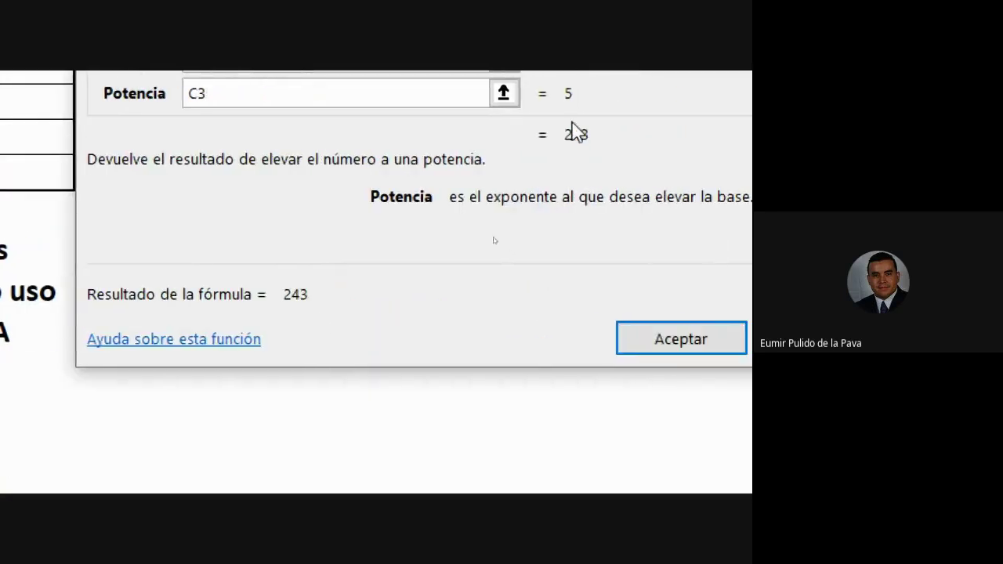
left_click(650, 349)
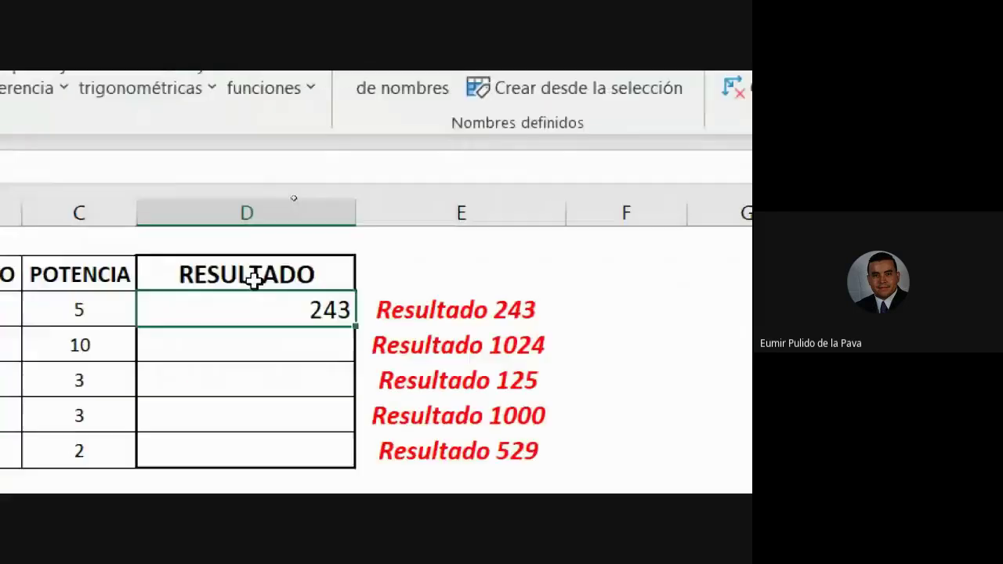
double_click(298, 316)
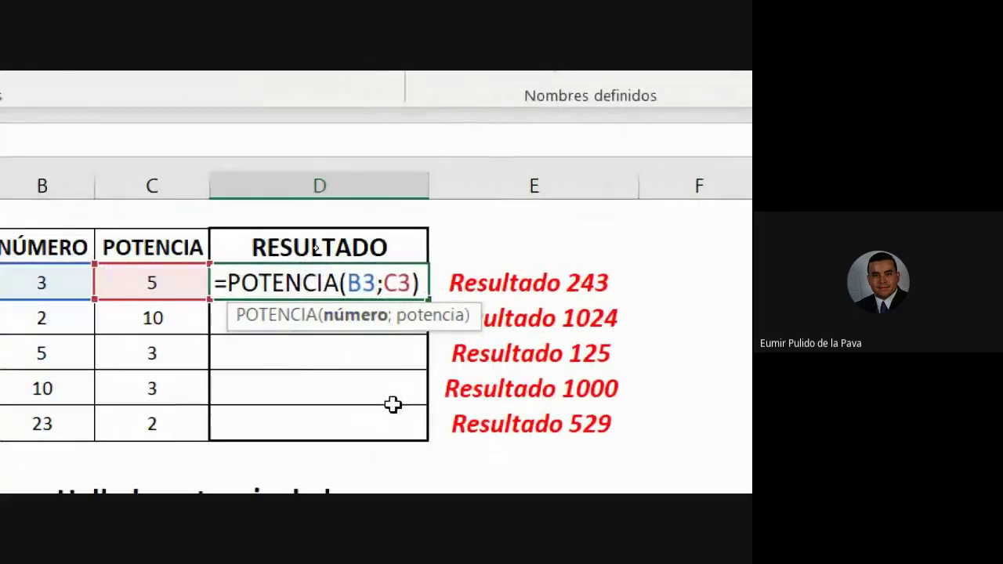
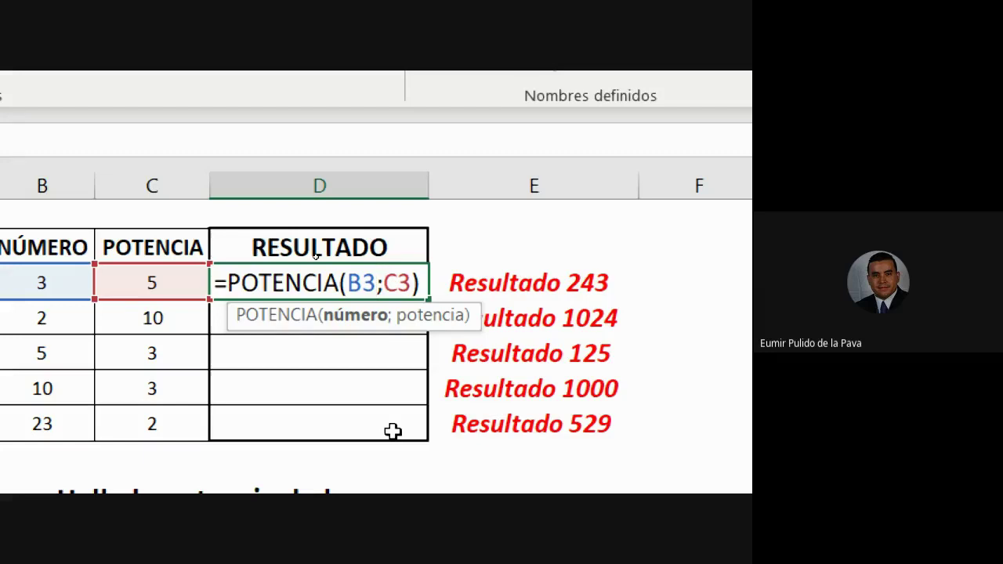
Delete ';C3' so D3 holds =POTENCIA(B3), triggering the too-few-arguments error
left_click(412, 284)
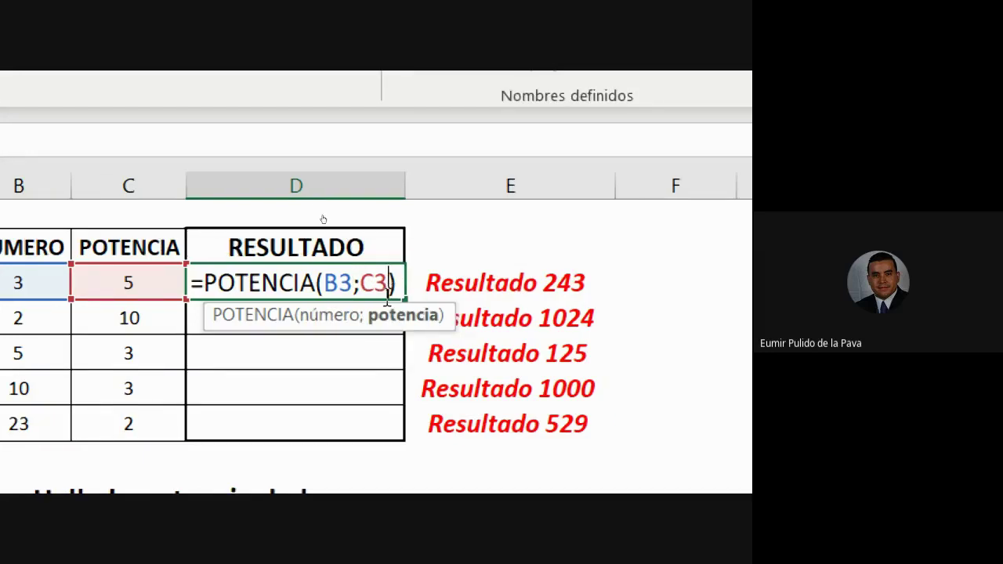
key("BackSpace")
key("BackSpace")
key("BackSpace")
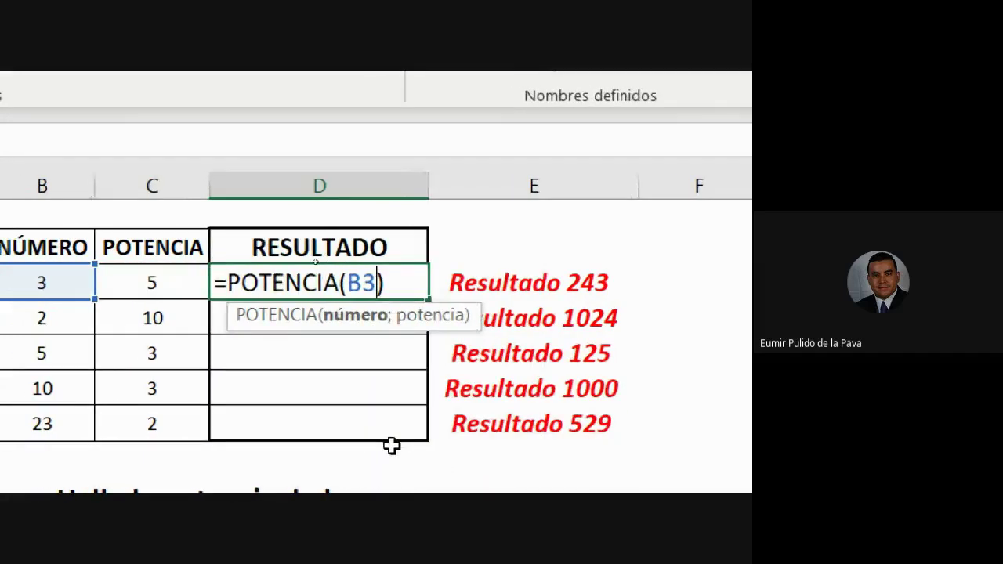
key("Return")
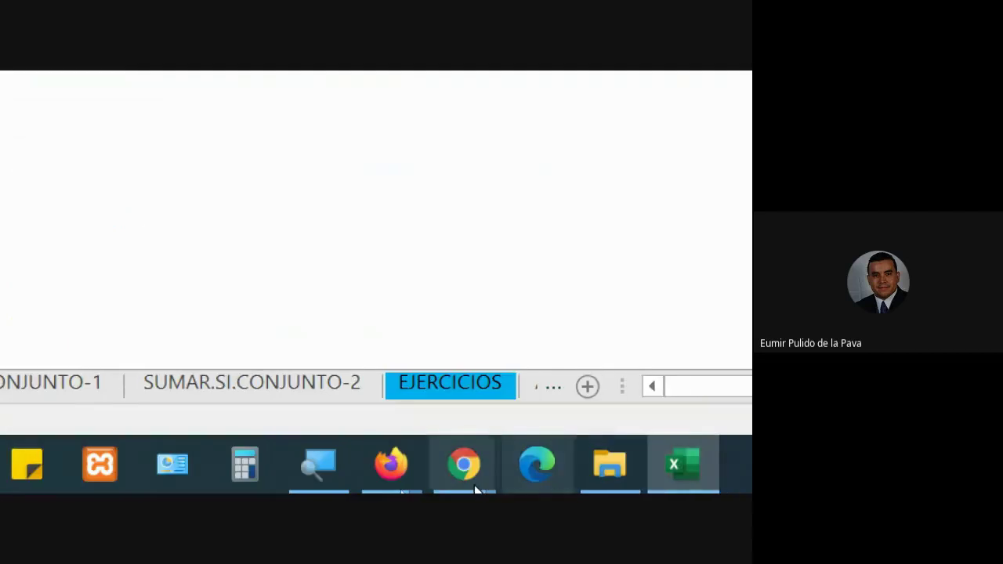
Admit the waiting participant into the Google Meet call, then go back to the Excel error
mouse_move(466, 470)
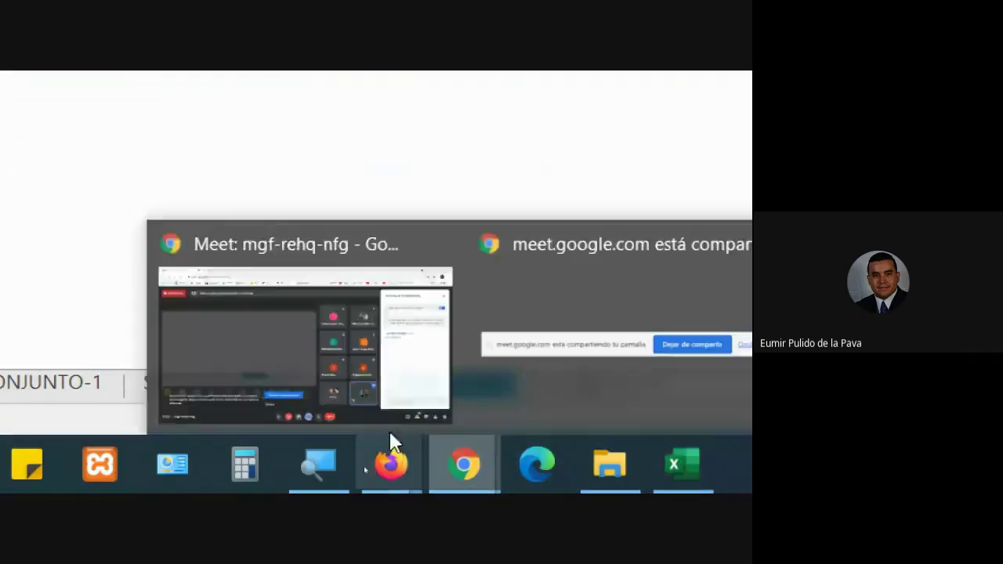
left_click(360, 392)
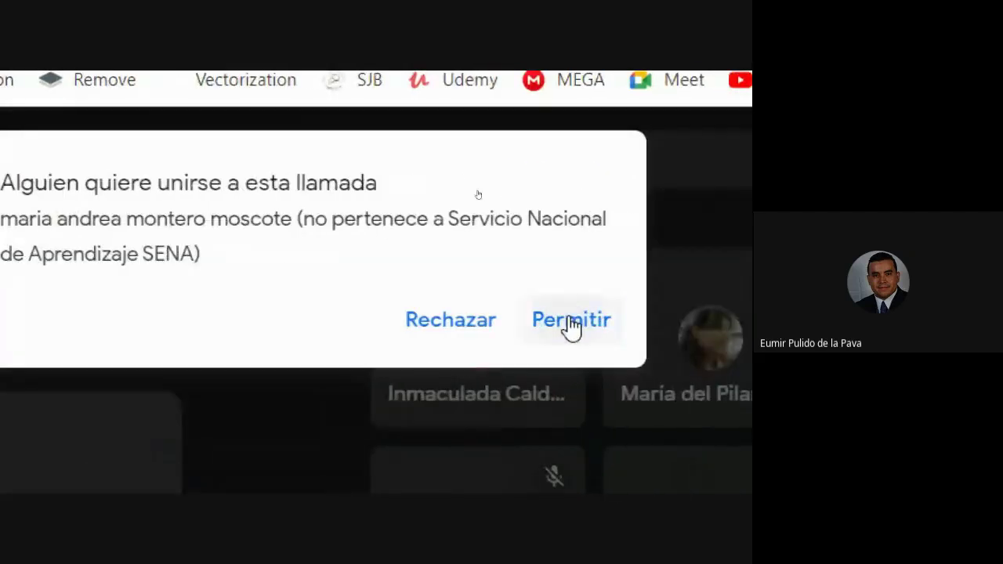
left_click(571, 321)
left_click(573, 469)
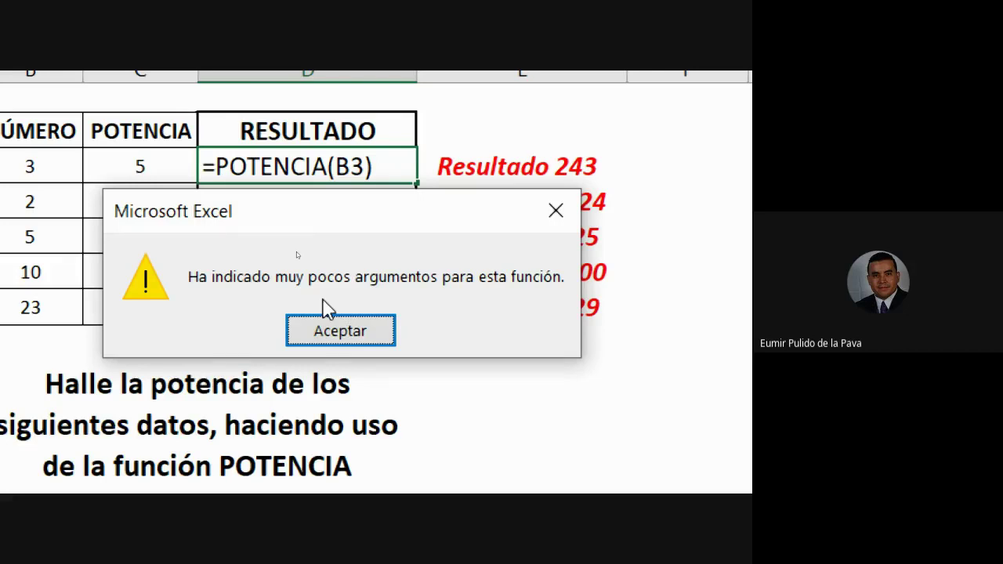
Dismiss the error, restore =POTENCIA(B3;C3) in D3 for 243, and fill it down to D7
left_click(346, 332)
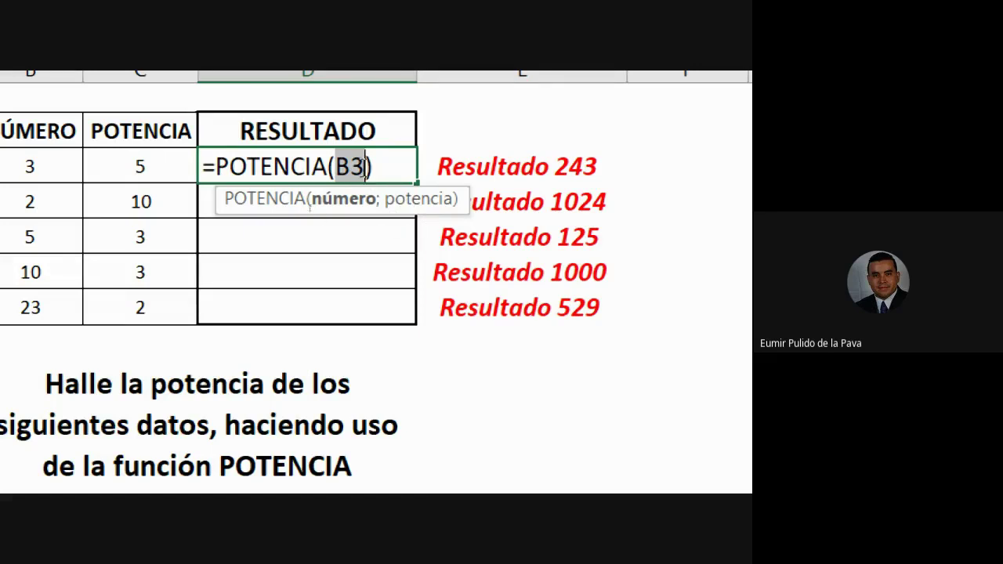
type(";")
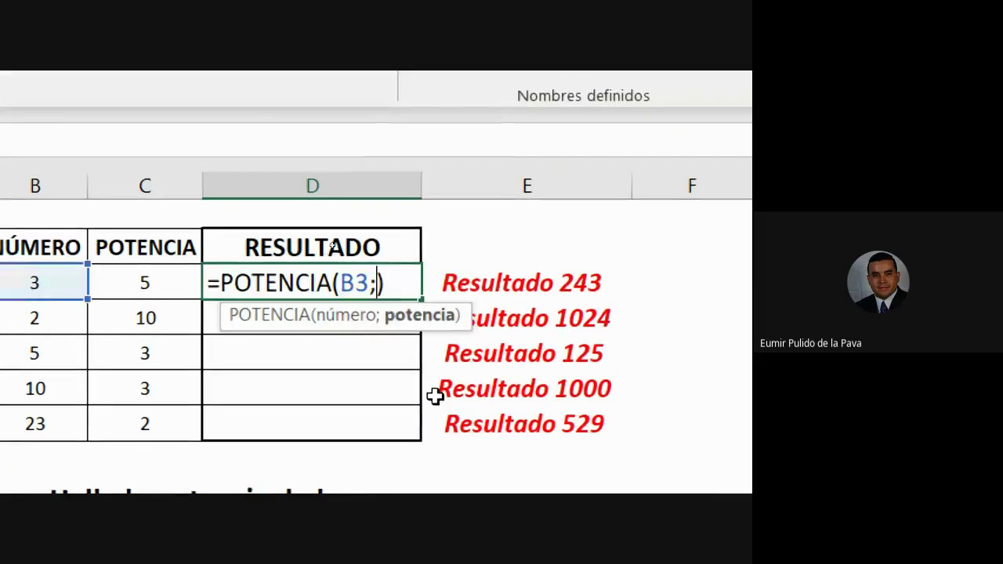
left_click(118, 273)
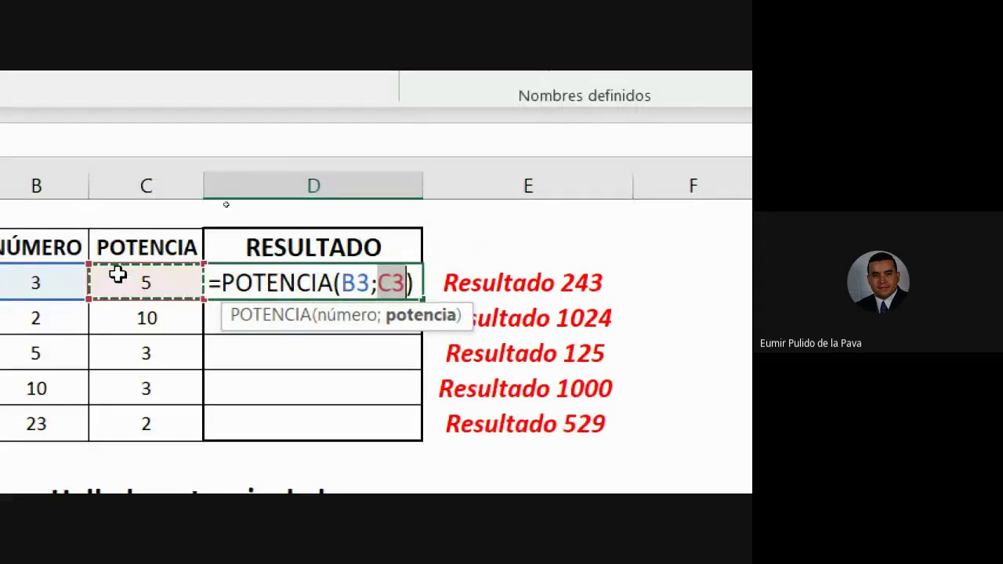
left_click(378, 284)
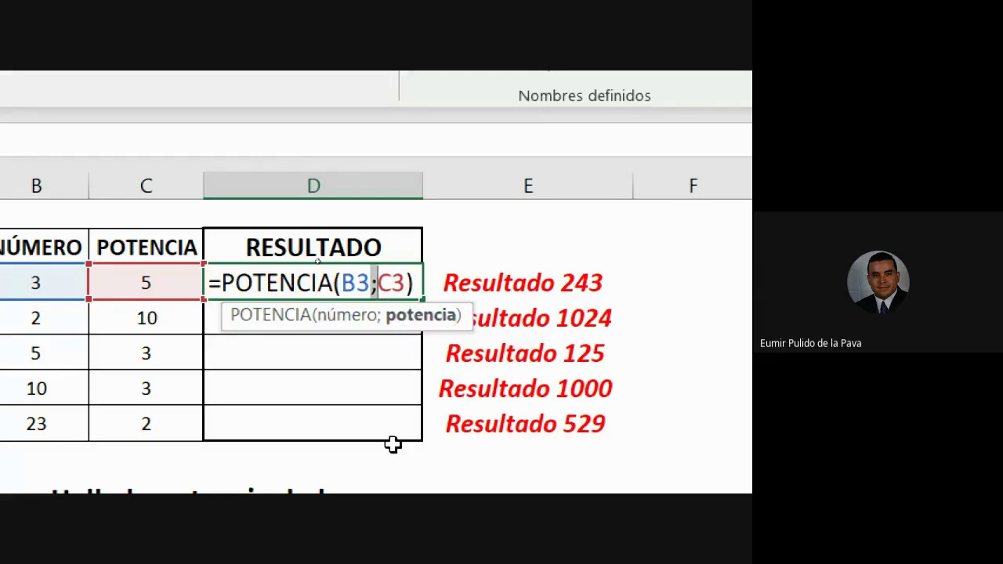
key("Return")
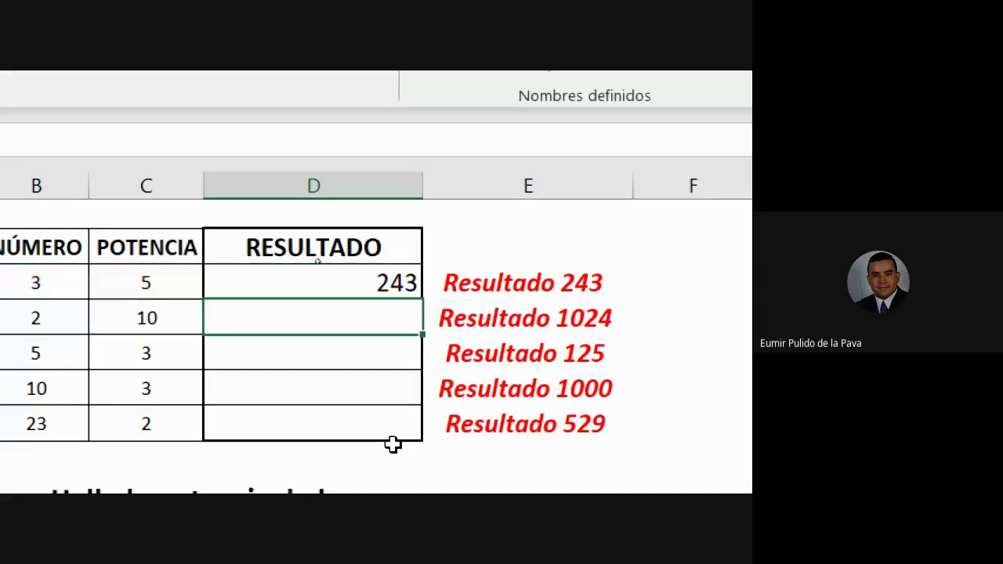
left_click(418, 276)
left_click_drag(423, 299, 435, 447)
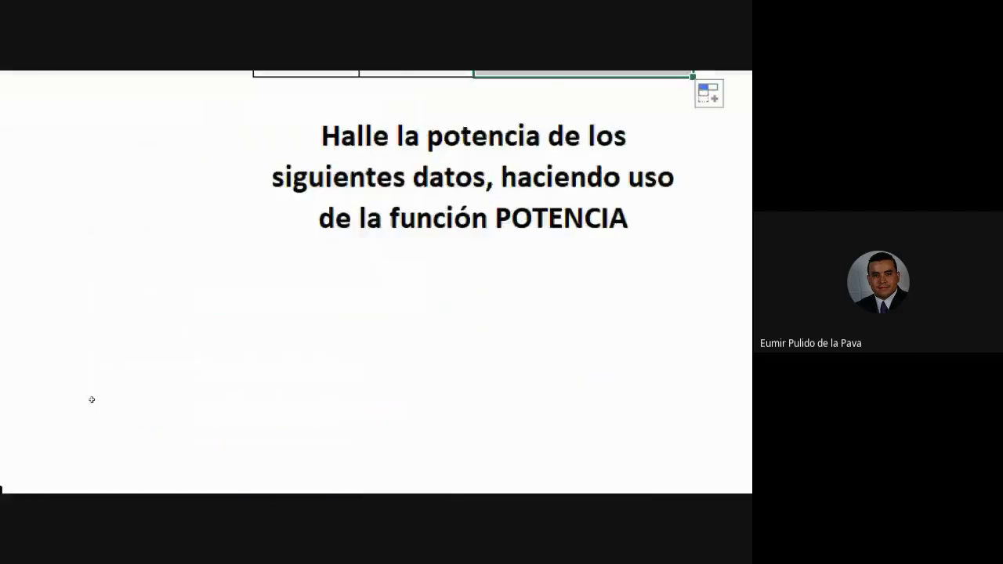
left_click(505, 393)
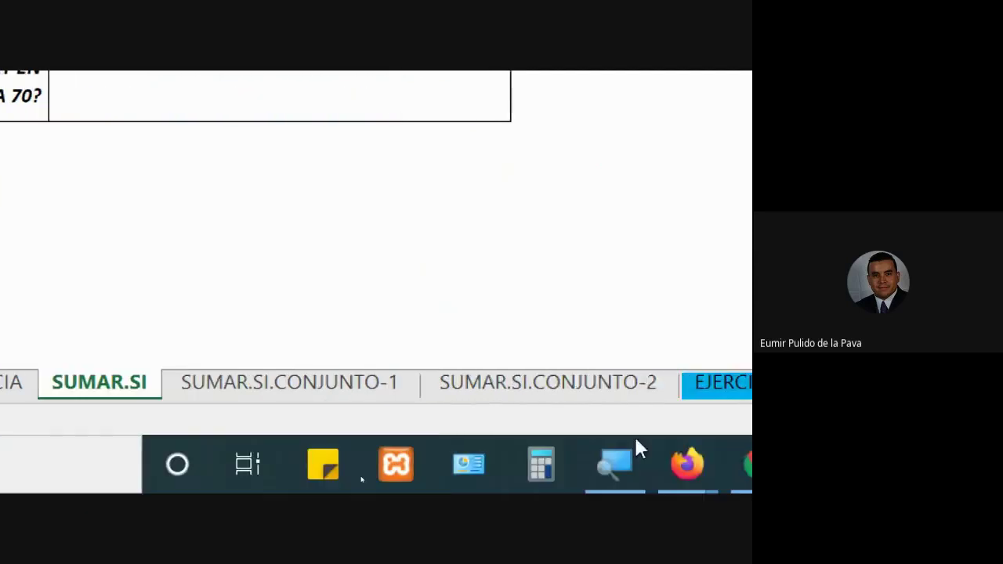
left_click(584, 474)
left_click(451, 376)
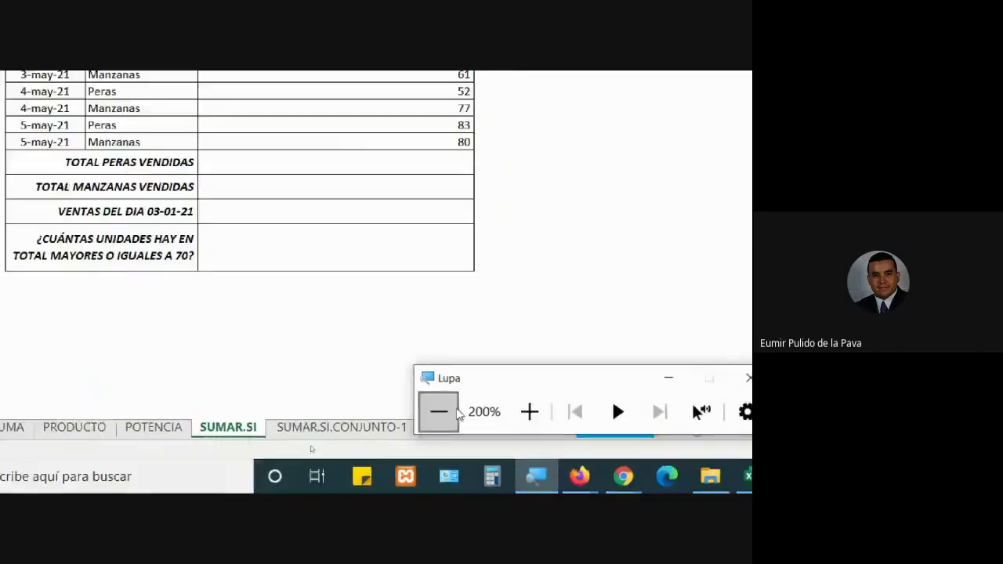
left_click(439, 412)
left_click(398, 484)
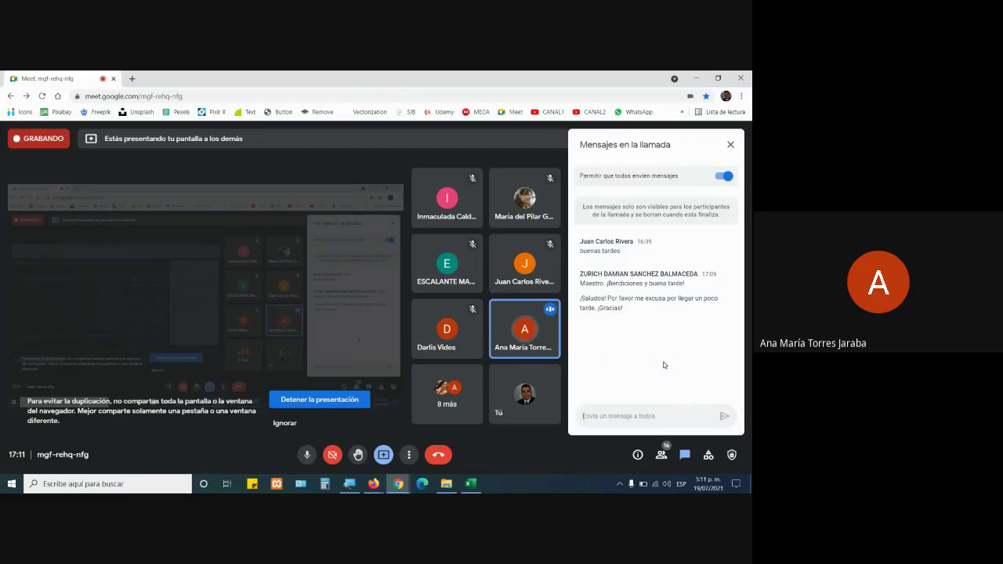
left_click(470, 484)
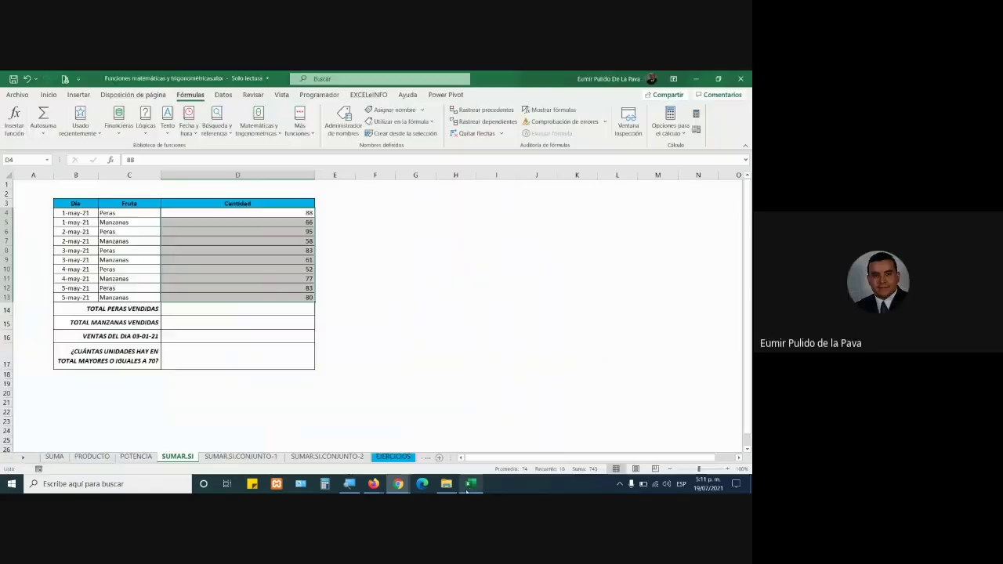
left_click(136, 456)
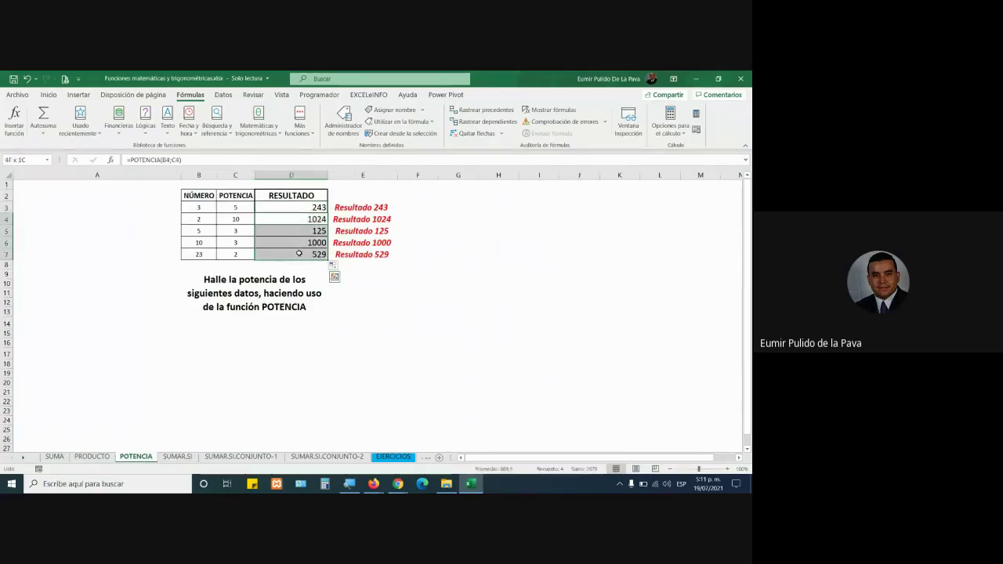
Refill D4:D7 from D3 and check that each row's formula uses its own B and C cells
left_click_drag(328, 260, 303, 209)
key("super+plus")
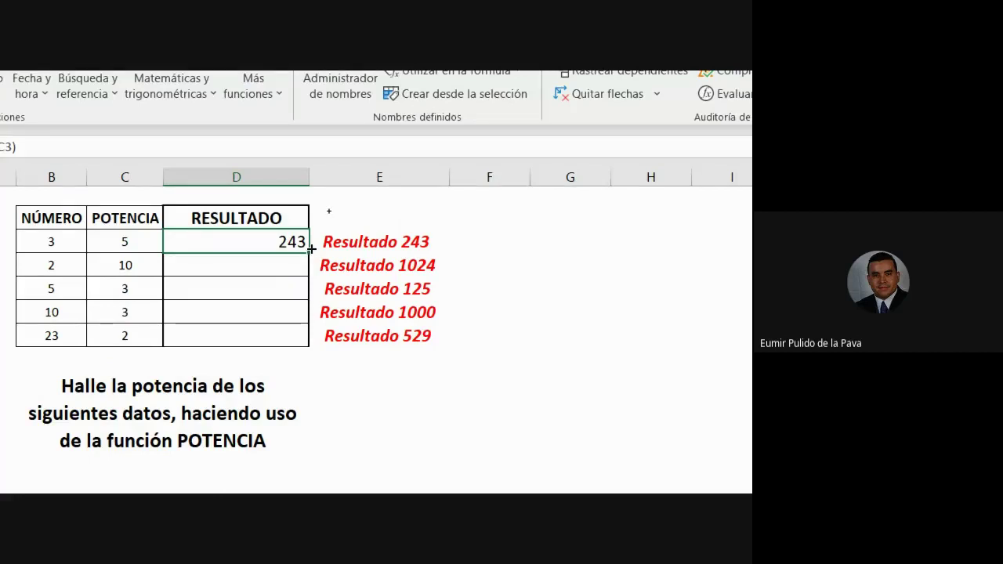
left_click_drag(311, 249, 311, 343)
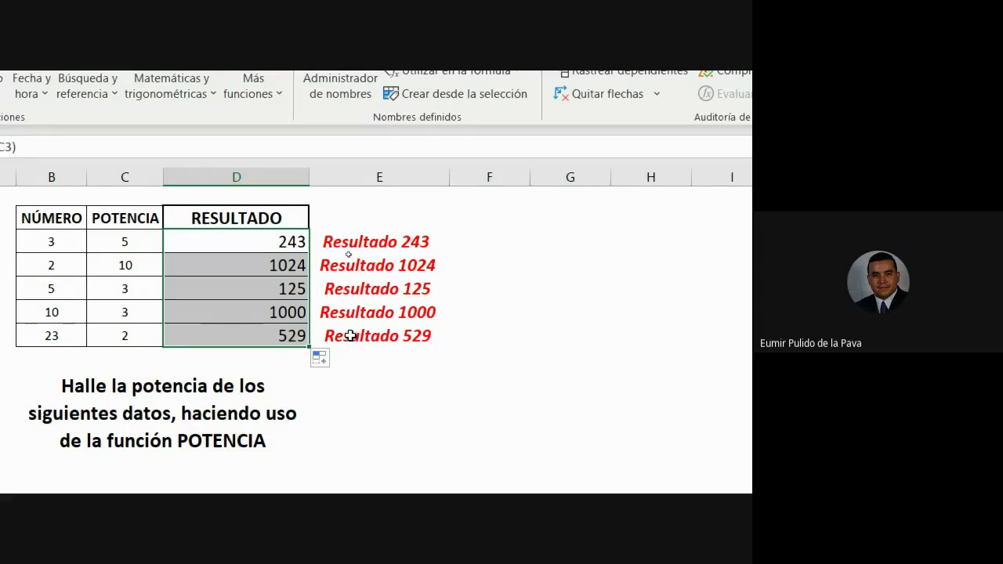
left_click(384, 270)
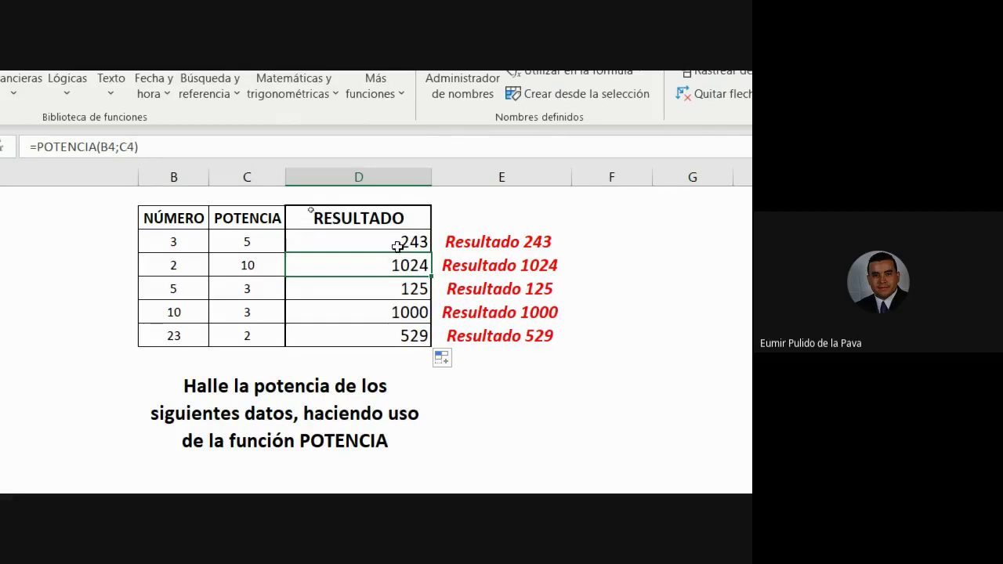
left_click(399, 243)
left_click(376, 268)
left_click(357, 288)
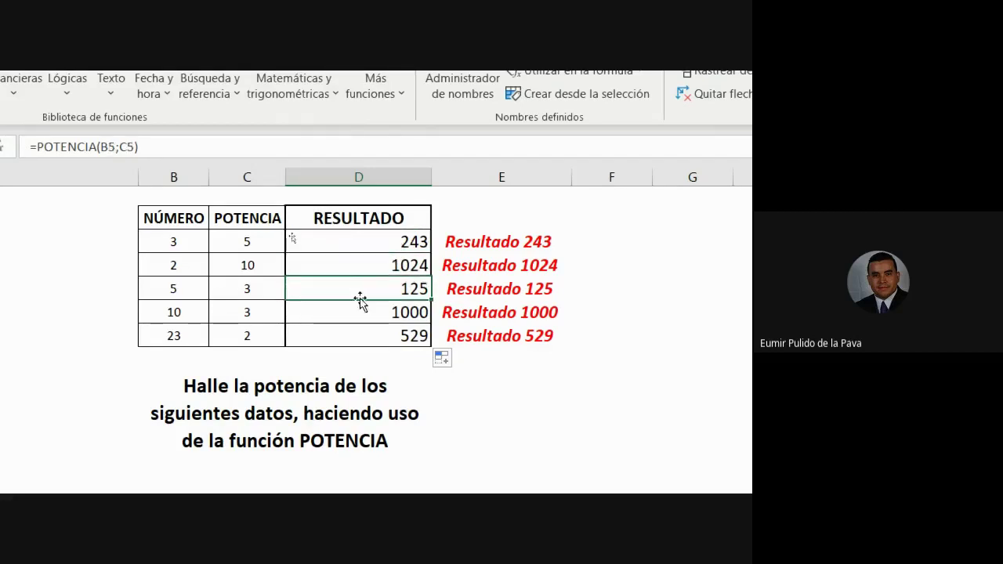
left_click(360, 308)
left_click(364, 328)
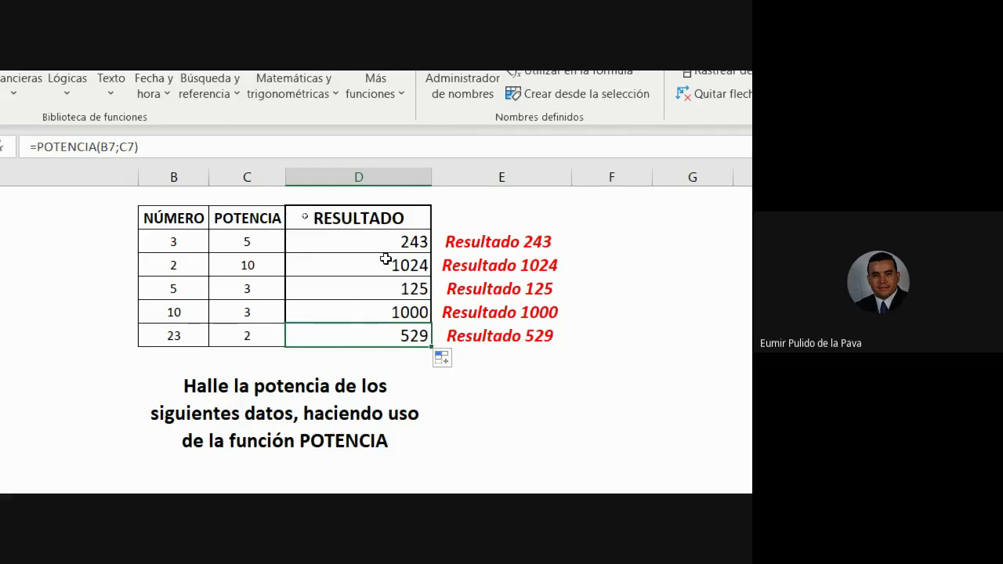
left_click(380, 242)
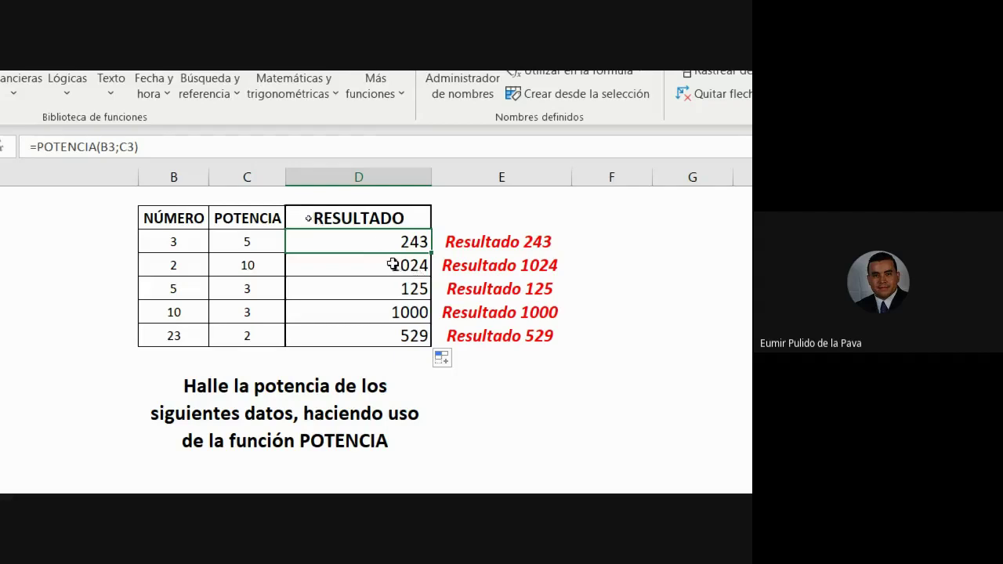
Clear D4:D7, re-enter the D3 formula, and copy it down through D7 again
left_click_drag(393, 264, 378, 333)
key("Delete")
left_click(377, 240)
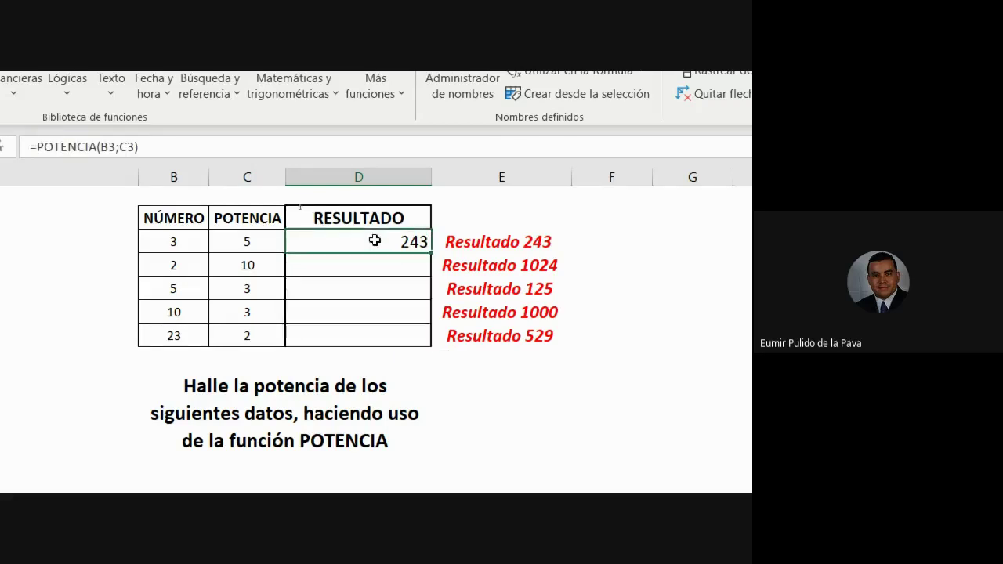
key("F2")
key("Return")
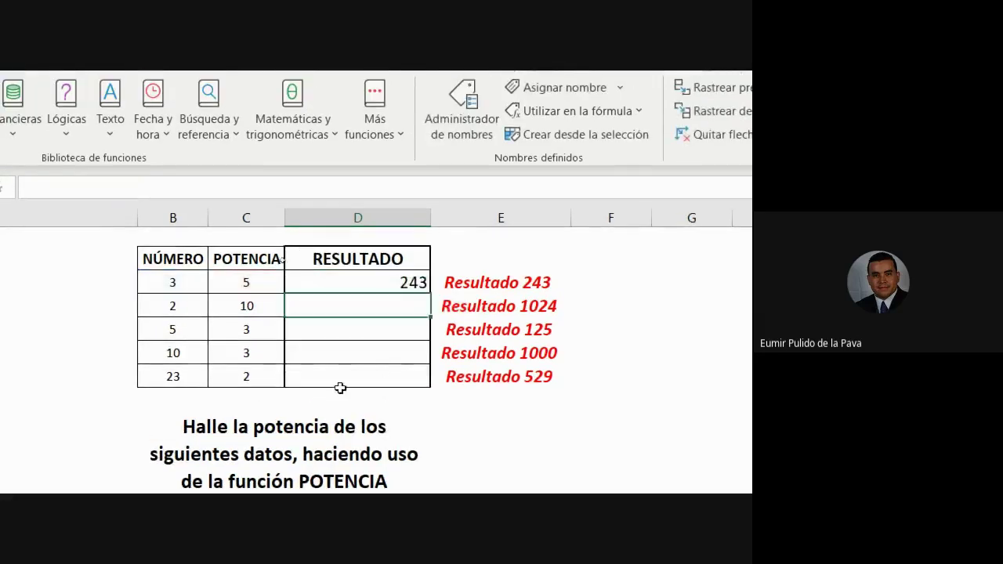
left_click(329, 279)
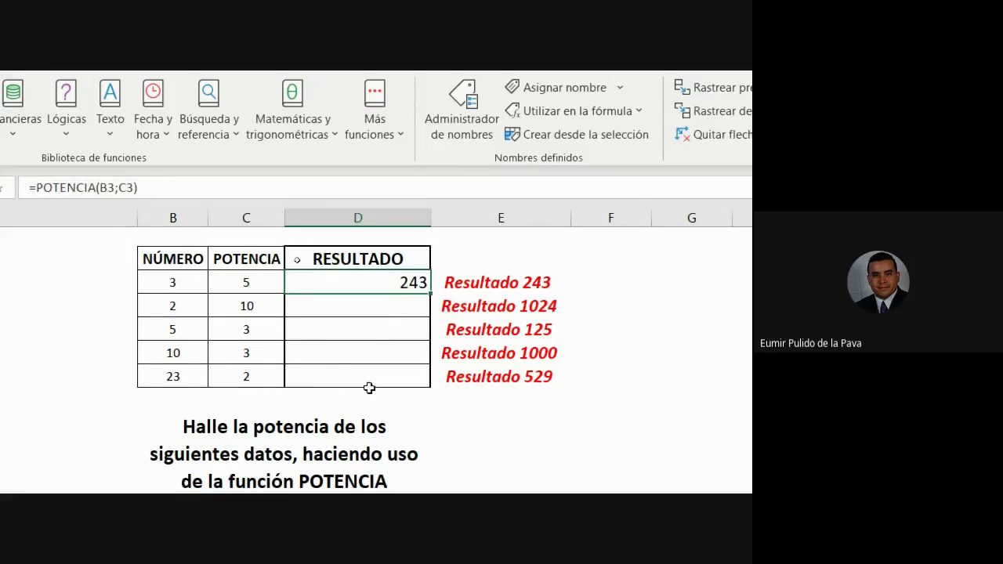
left_click_drag(430, 293, 428, 383)
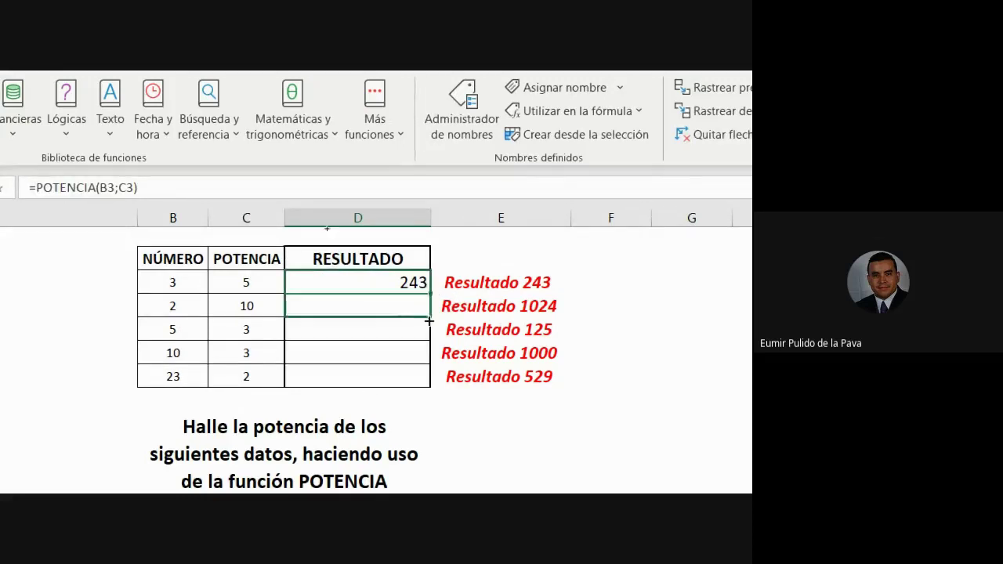
Open the D7 and D6 formulas for editing, then cancel the D6 edit unchanged
double_click(381, 374)
left_click(377, 352)
double_click(376, 352)
left_click(370, 323)
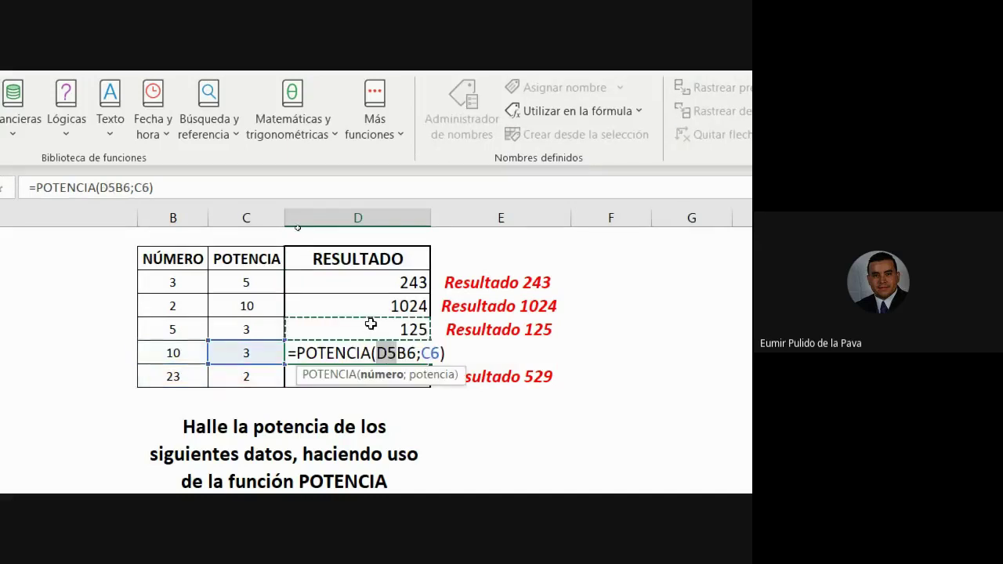
key("Escape")
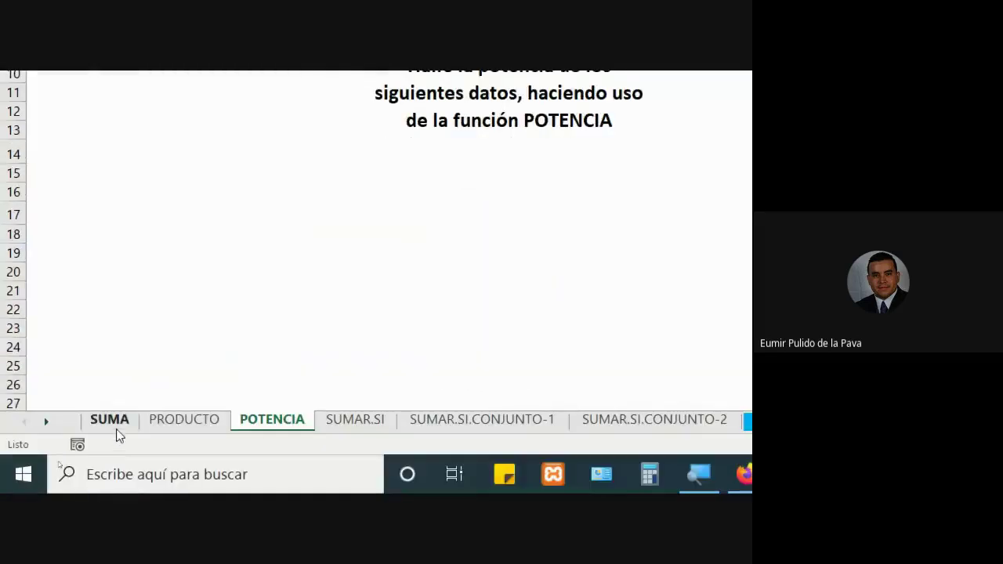
On the SUMA sheet, total the first two students' scores with =SUMA(D9:F9)-style formulas
left_click(114, 427)
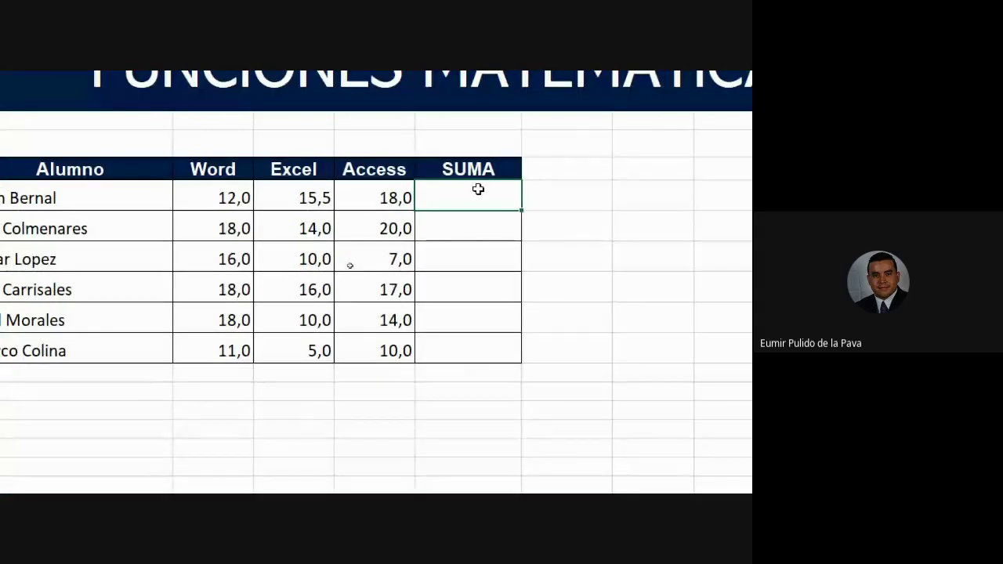
type("=SUMA(")
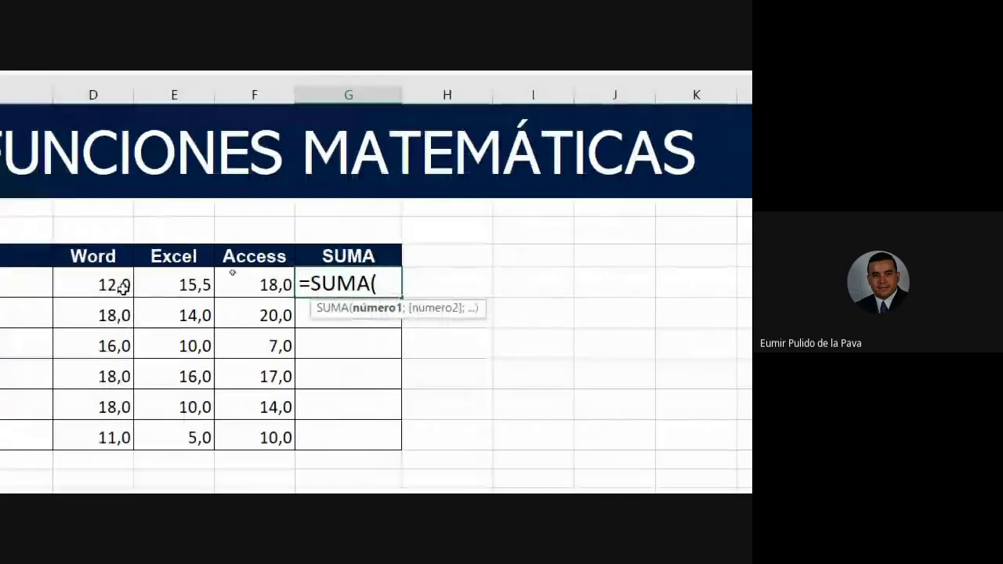
left_click_drag(123, 287, 228, 302)
type(")")
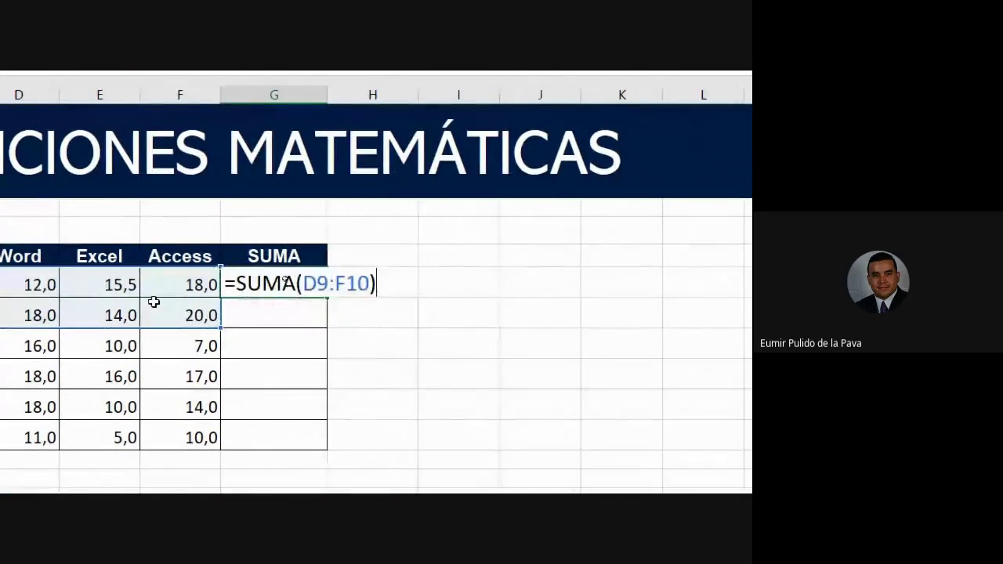
key("Return")
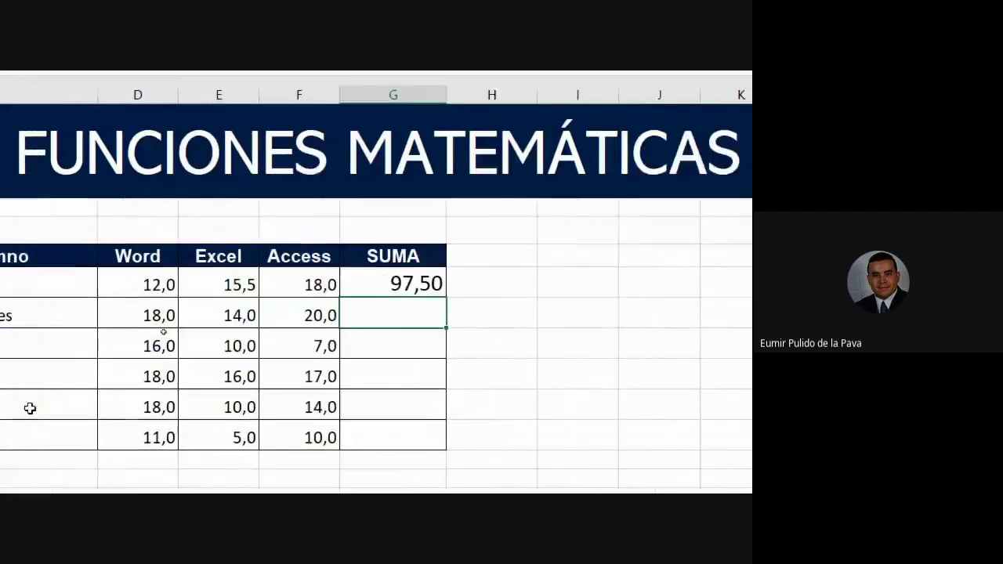
type("=SUMA(")
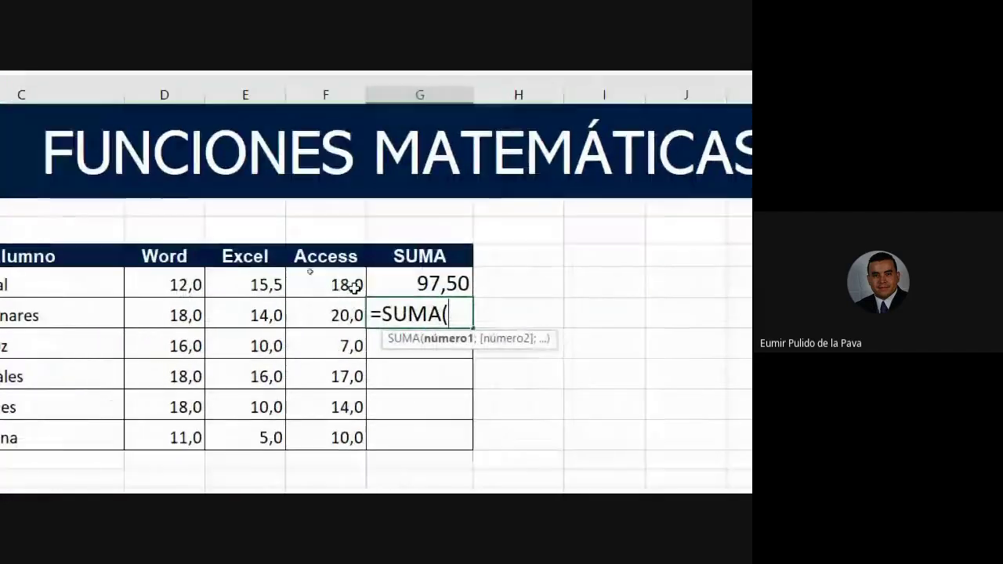
left_click_drag(168, 315, 312, 320)
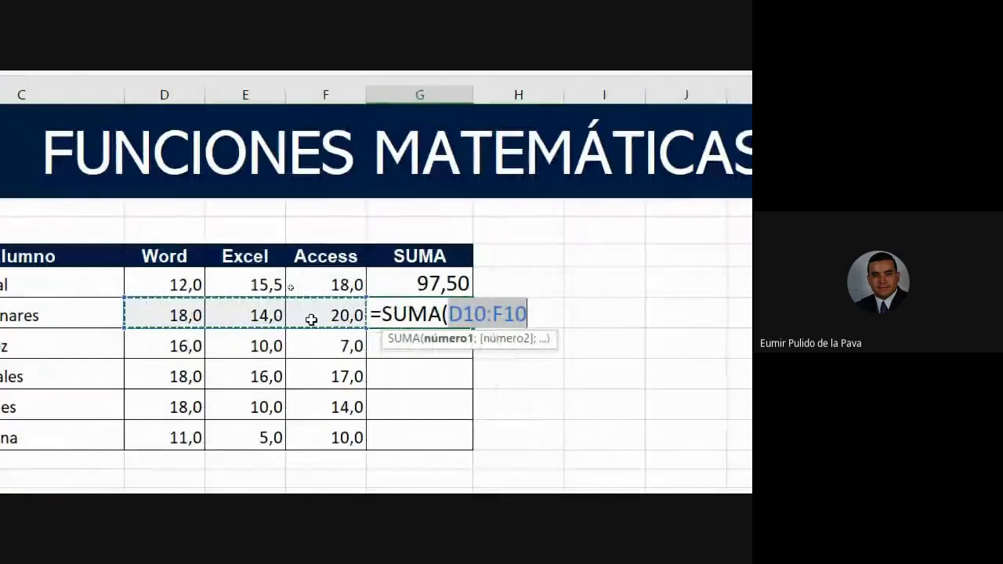
type(")")
key("Return")
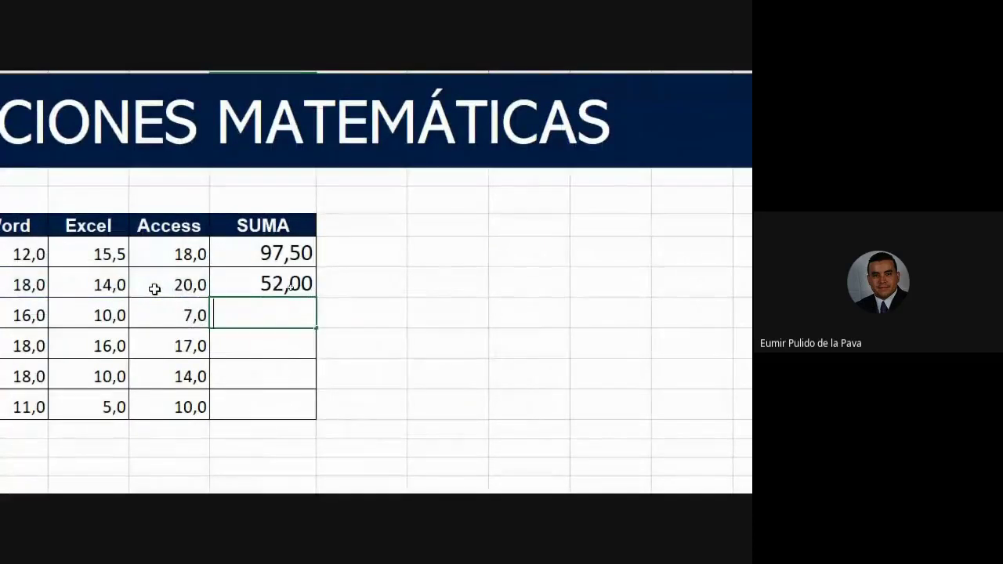
Undo the extra sum entry and copy G9's sum down to every student
type("=SUMA")
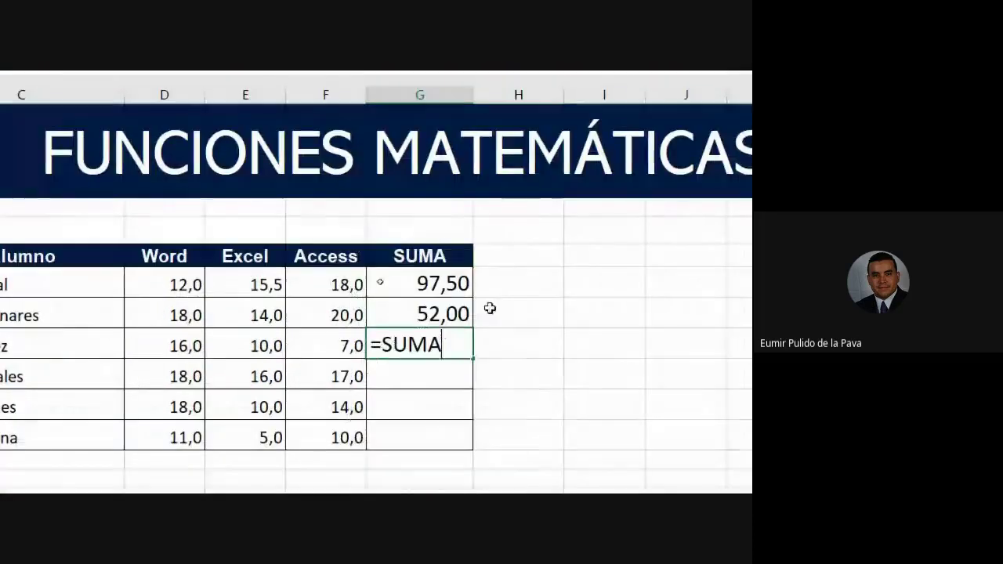
key("Return")
key("ctrl+z")
key("ctrl+z")
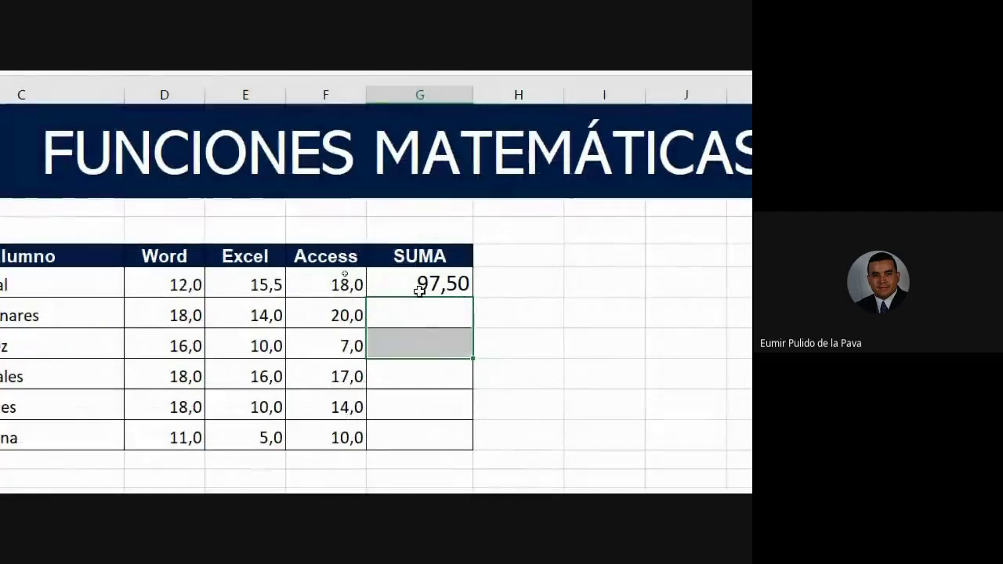
left_click(433, 284)
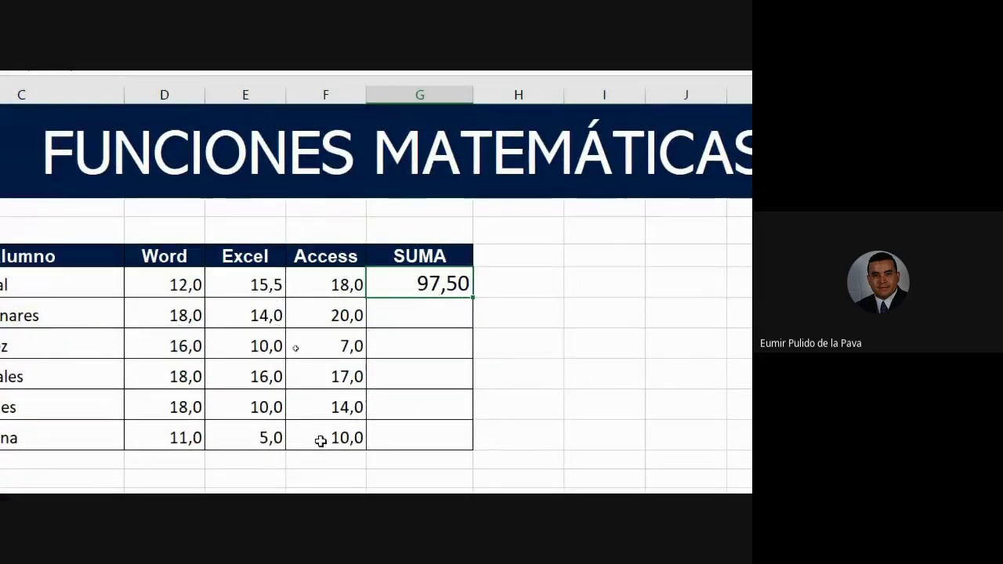
left_click_drag(473, 297, 475, 449)
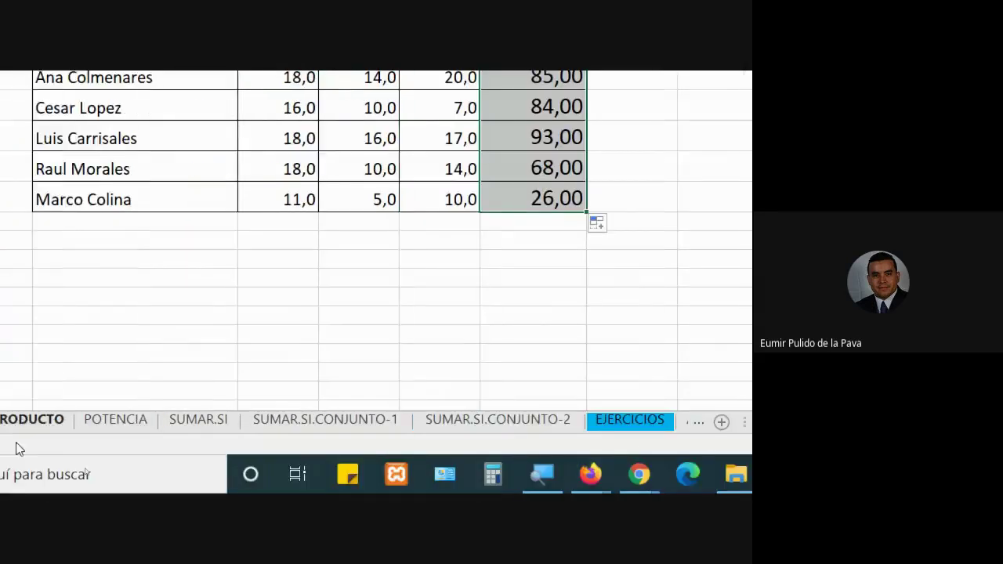
Switch to the SUMAR.SI fruit-sales sheet and bring up the magnifier
left_click(201, 426)
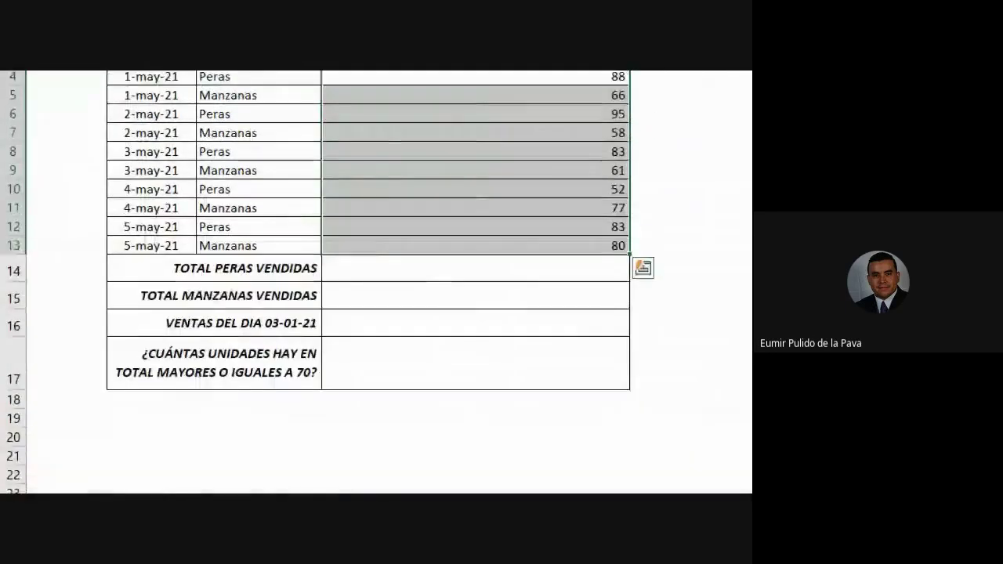
left_click(342, 257)
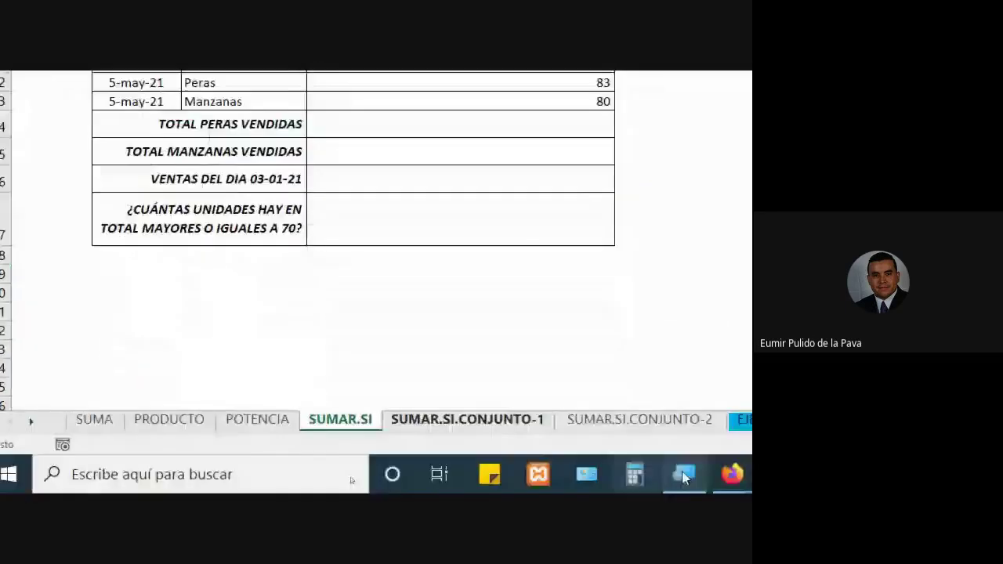
left_click(352, 473)
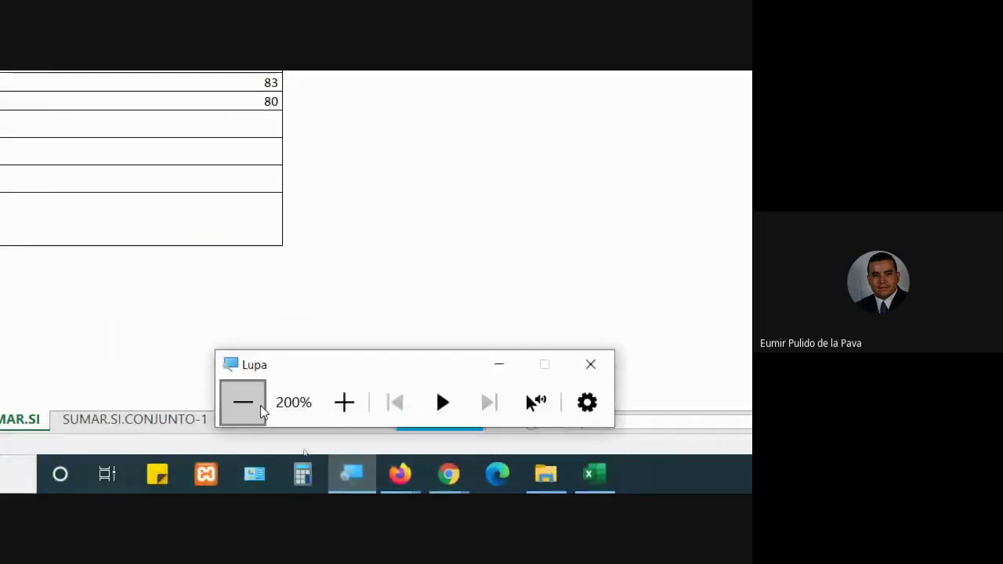
Turn off Magnifier, check the Google Meet call, and return to Excel
key("super+Escape")
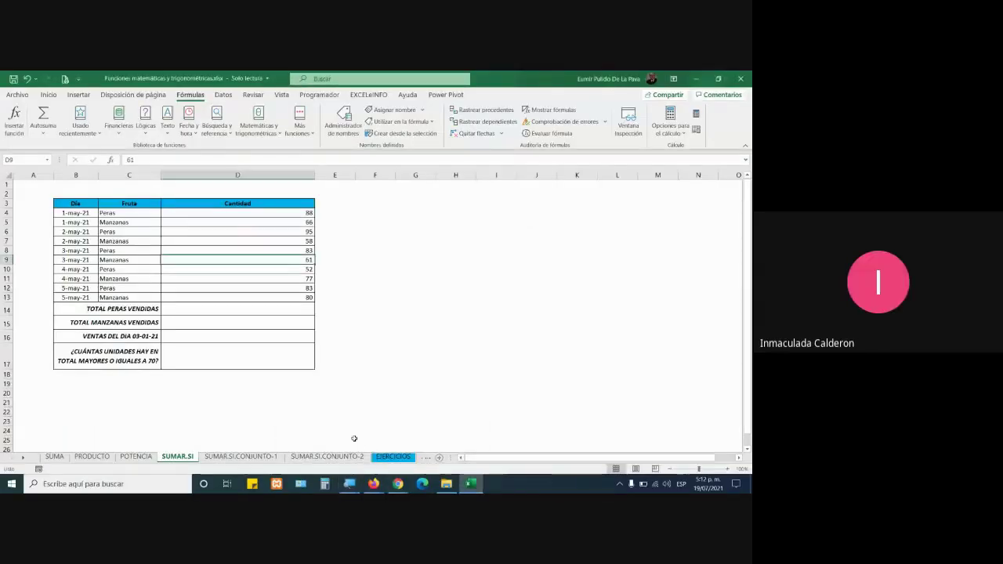
mouse_move(398, 483)
left_click(450, 435)
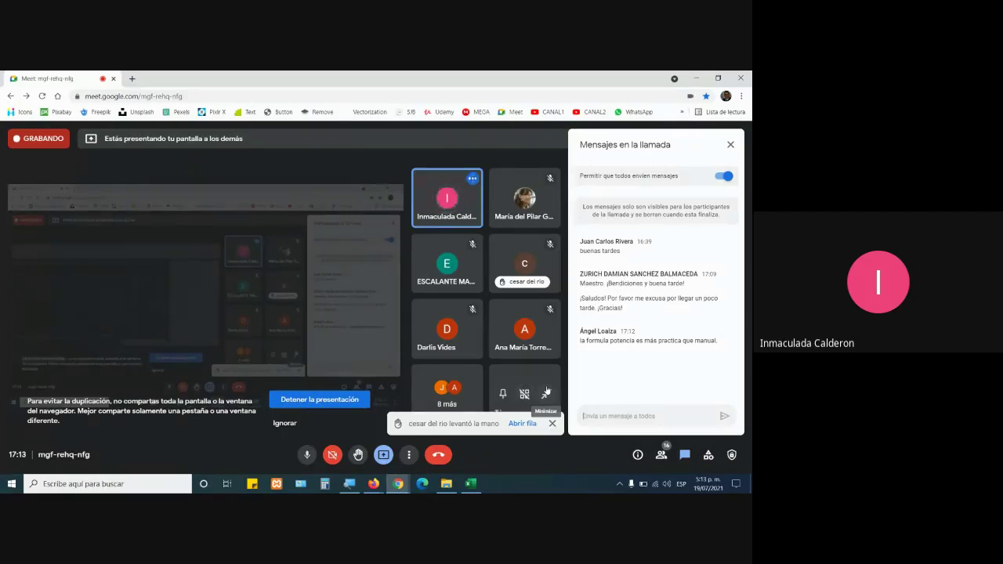
left_click(470, 483)
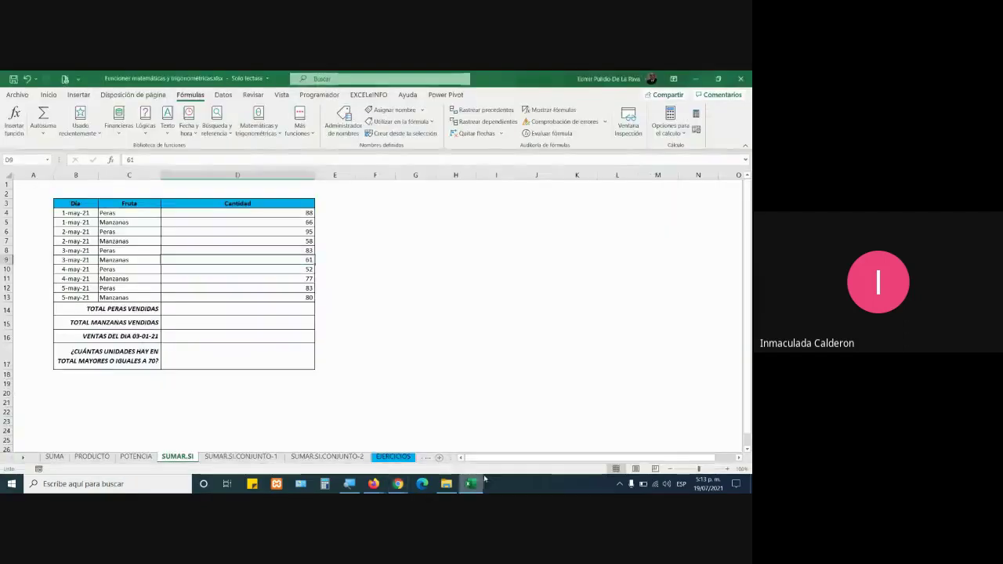
Show the POTENCIA sheet magnified and select its results in D4:D7
left_click(136, 456)
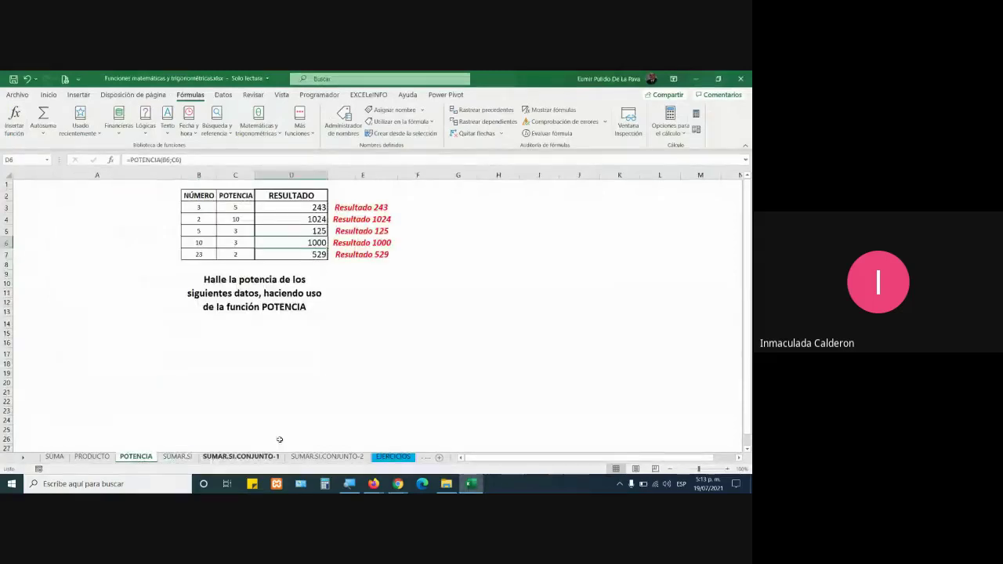
left_click(302, 209)
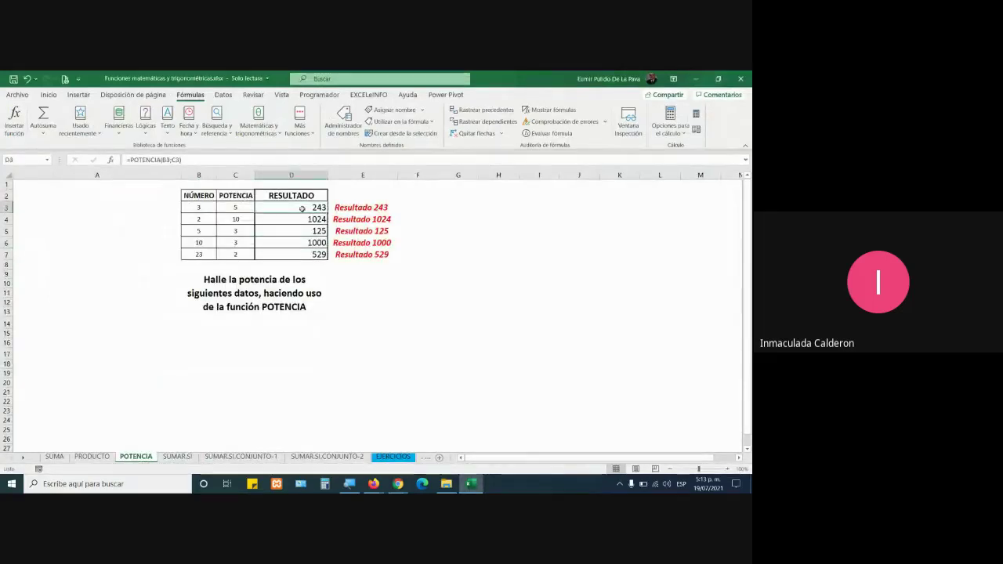
left_click(349, 484)
left_click(344, 448)
left_click(354, 455)
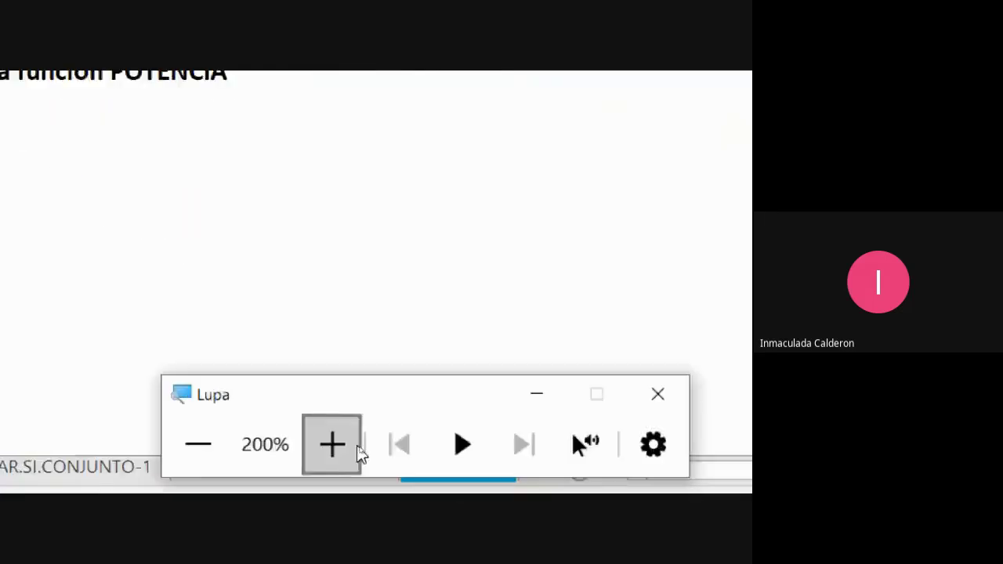
left_click(359, 455)
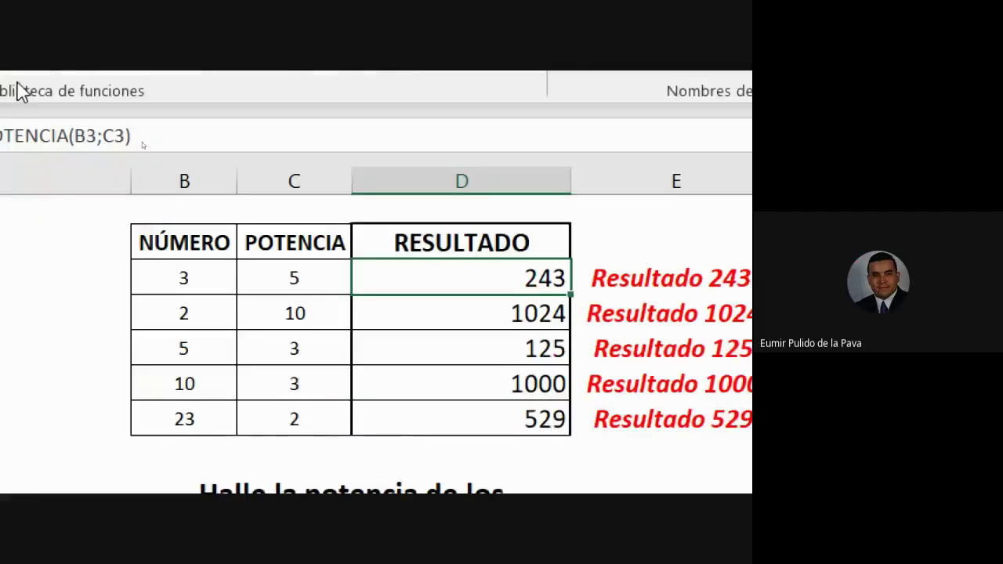
left_click_drag(512, 319, 535, 422)
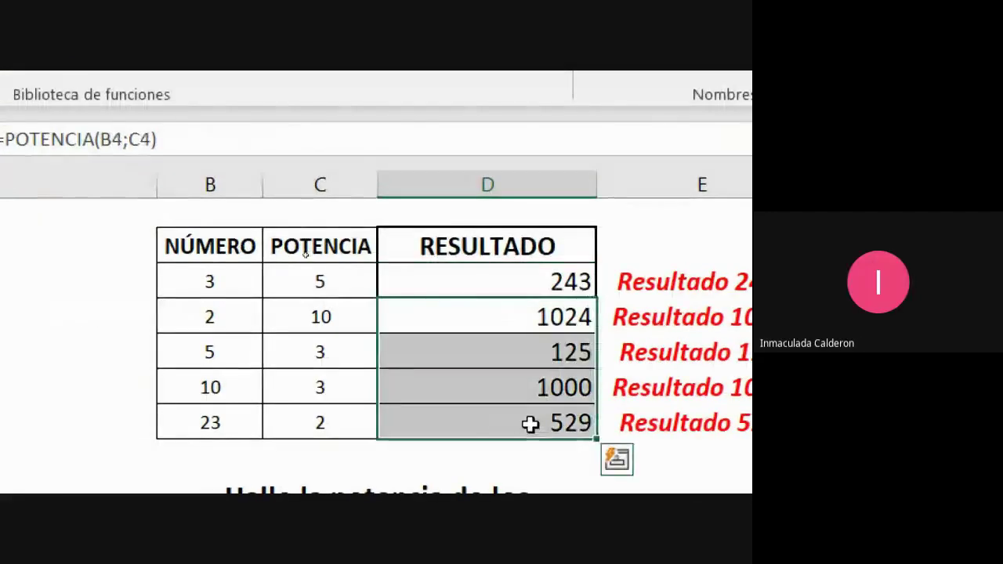
Empty D4:D7 and rebuild D3 as =POTENCIA(B3;C3), returning 243
key("Delete")
left_click(487, 270)
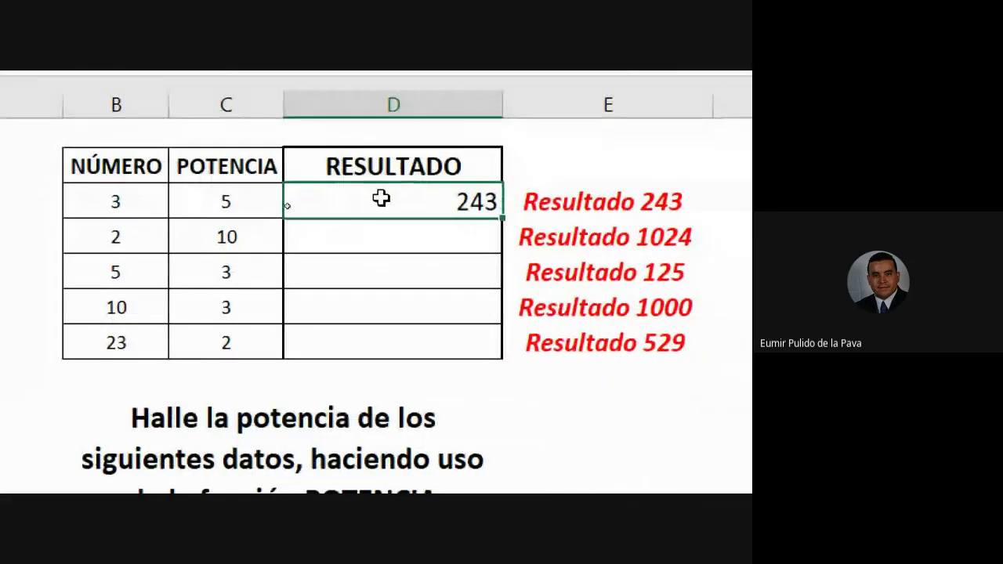
type("=")
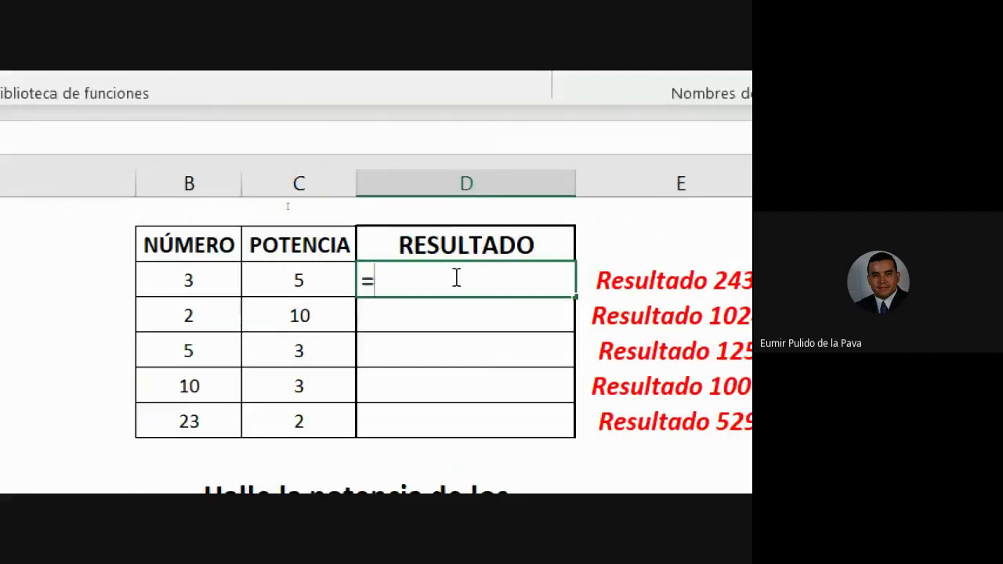
type("PO")
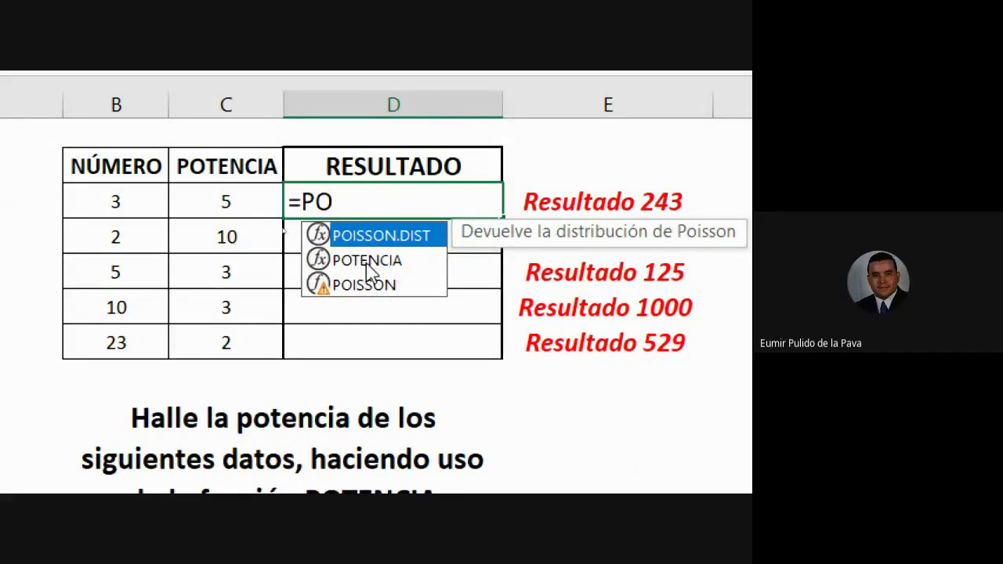
double_click(365, 261)
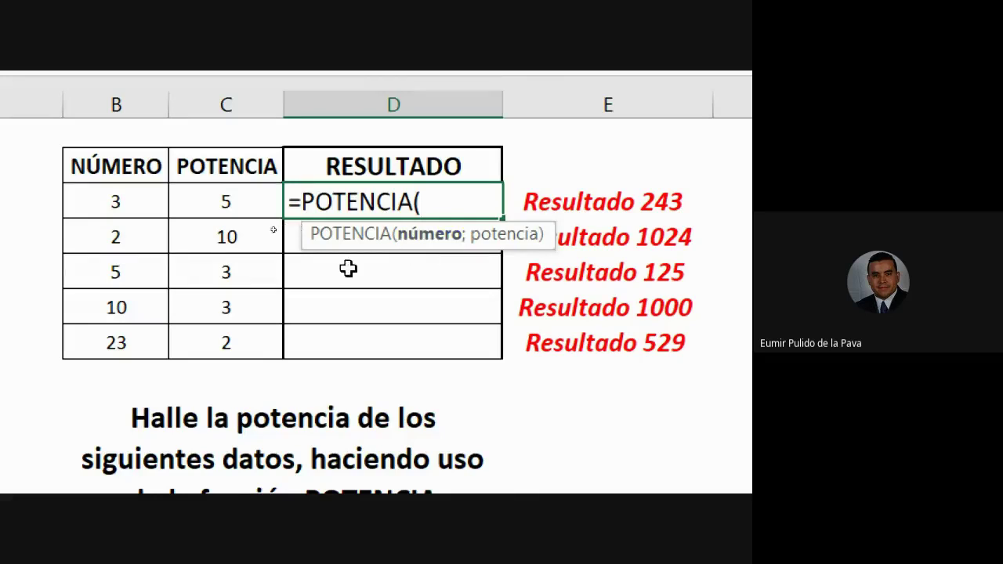
left_click(112, 201)
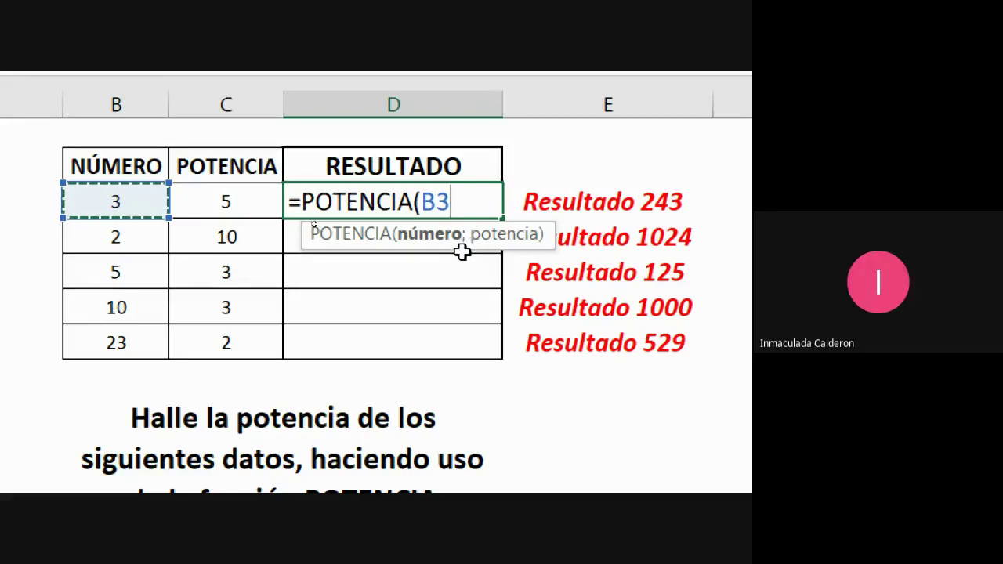
type(";")
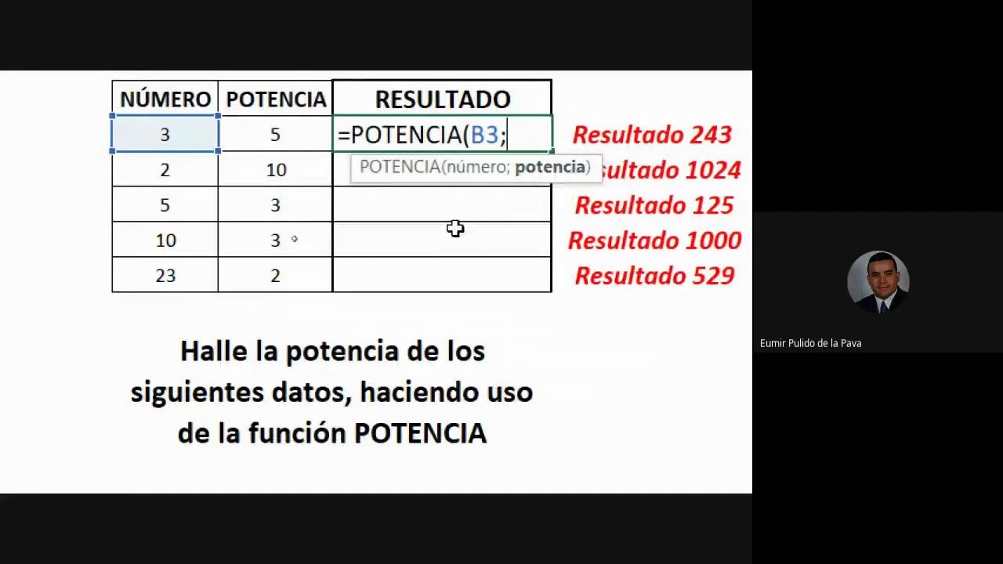
left_click(271, 135)
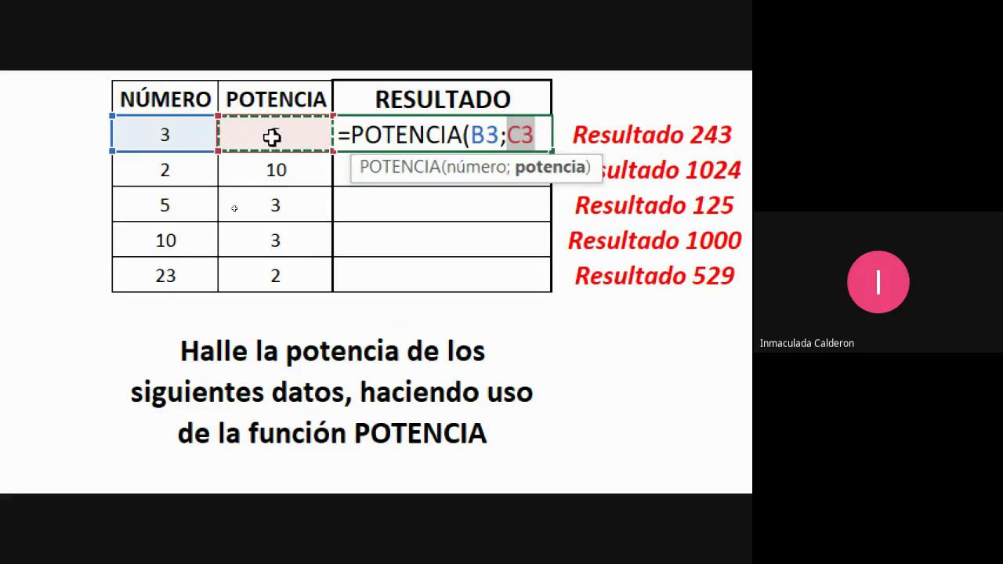
type(")")
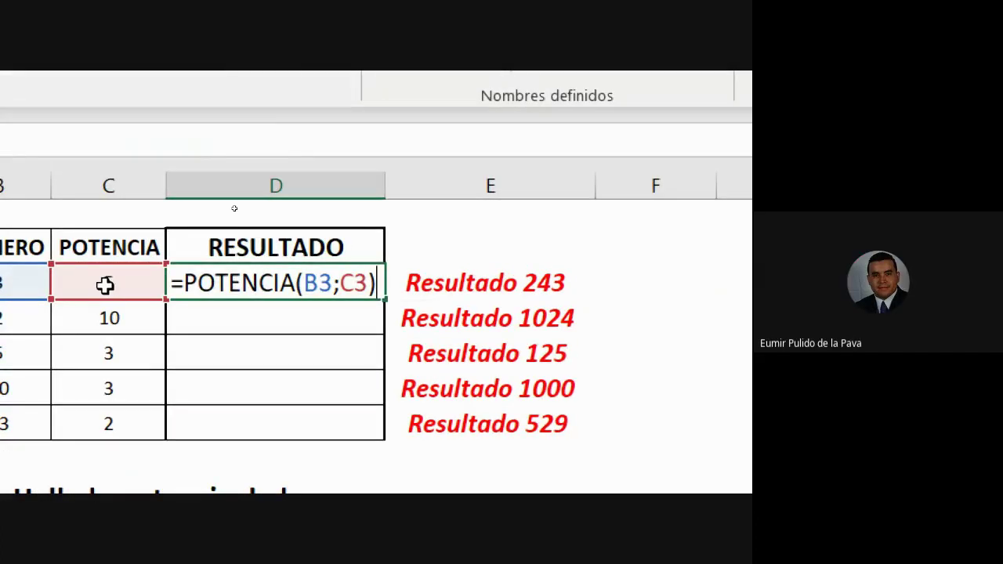
key("Return")
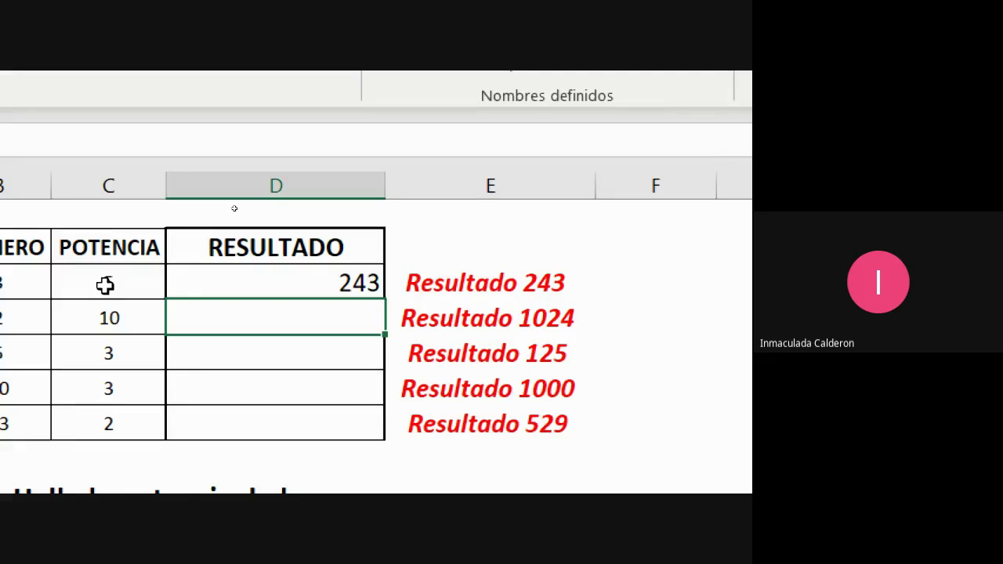
Change D3 to =POTENCIA(B3:C3) and dismiss the resulting too-few-arguments warning
double_click(456, 235)
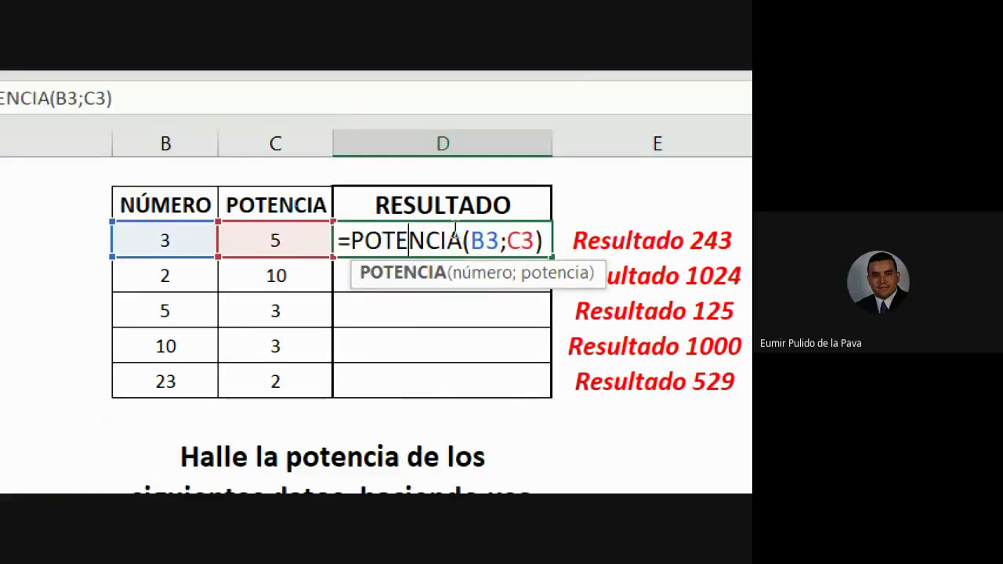
left_click_drag(471, 241, 541, 242)
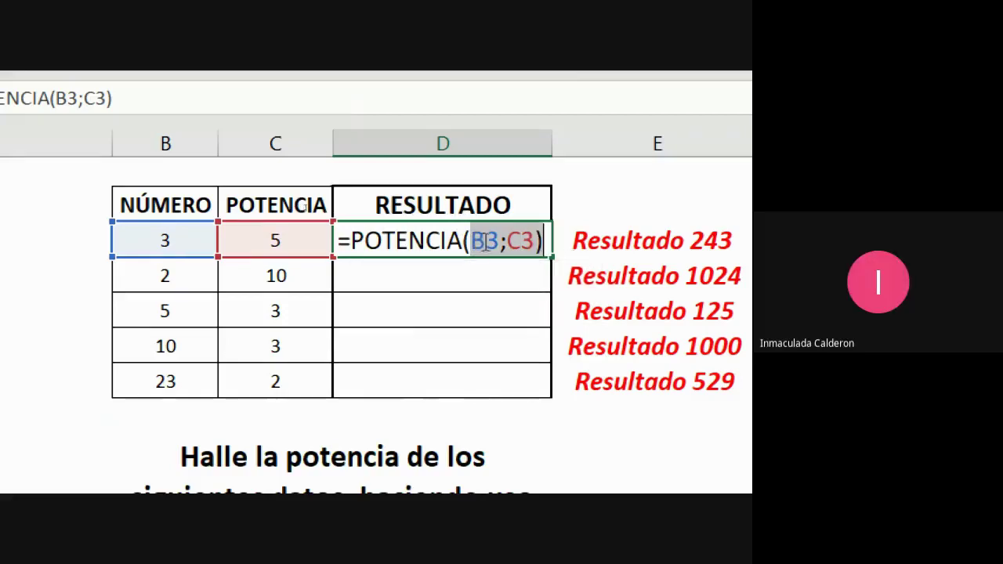
left_click_drag(65, 280, 180, 288)
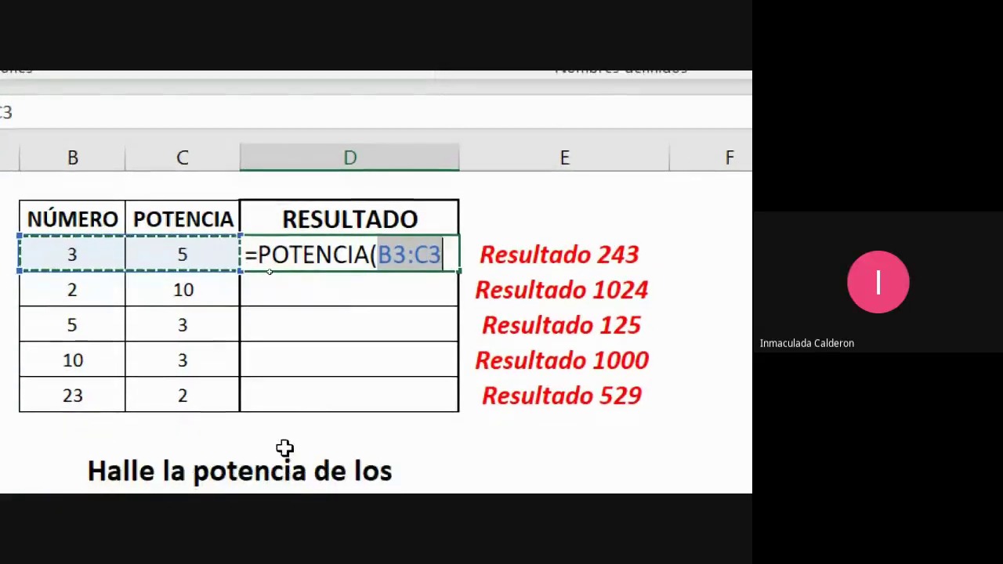
type(")")
key("Return")
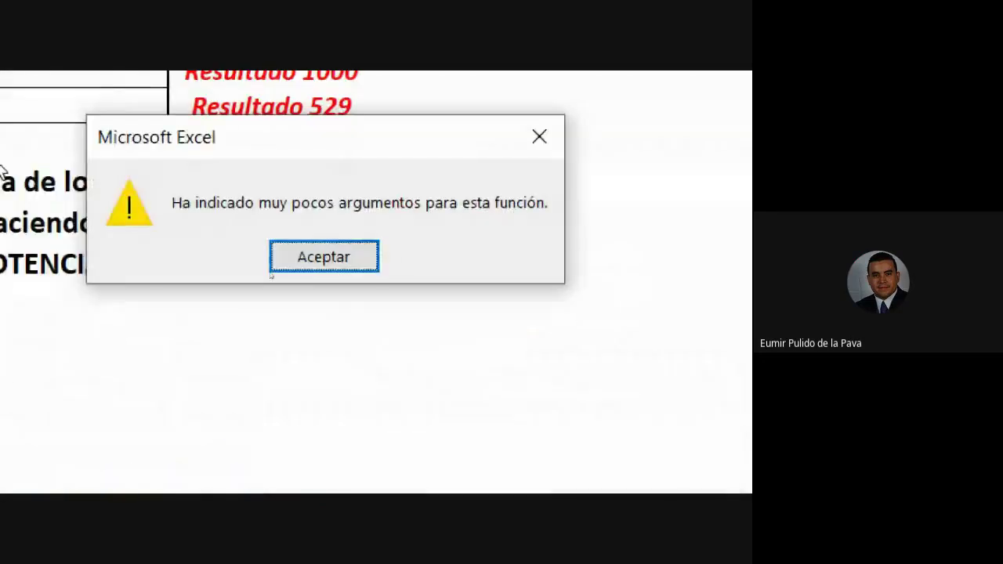
left_click(353, 409)
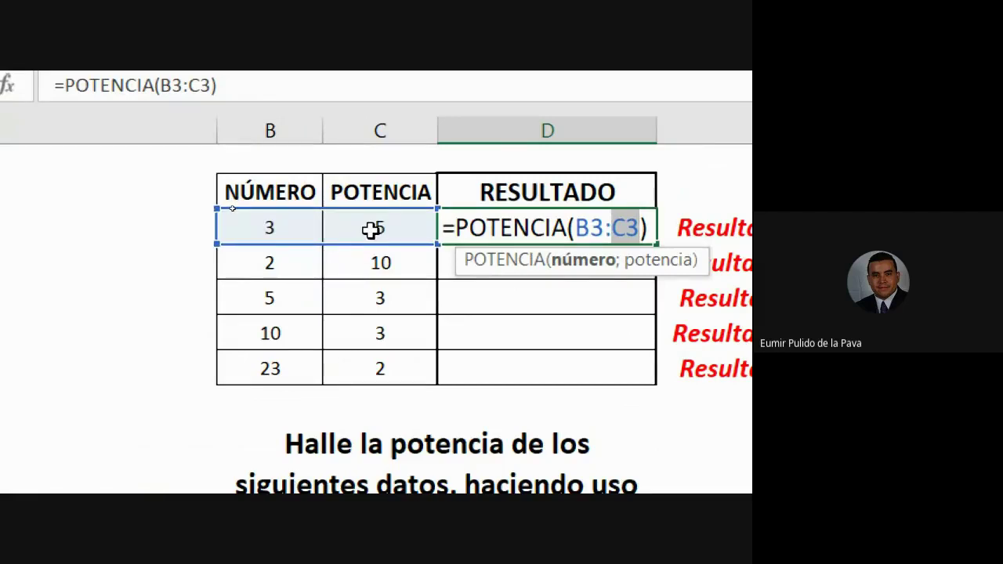
Replace the range with separate arguments B3;C3 so D3 returns 243
left_click_drag(487, 228, 551, 228)
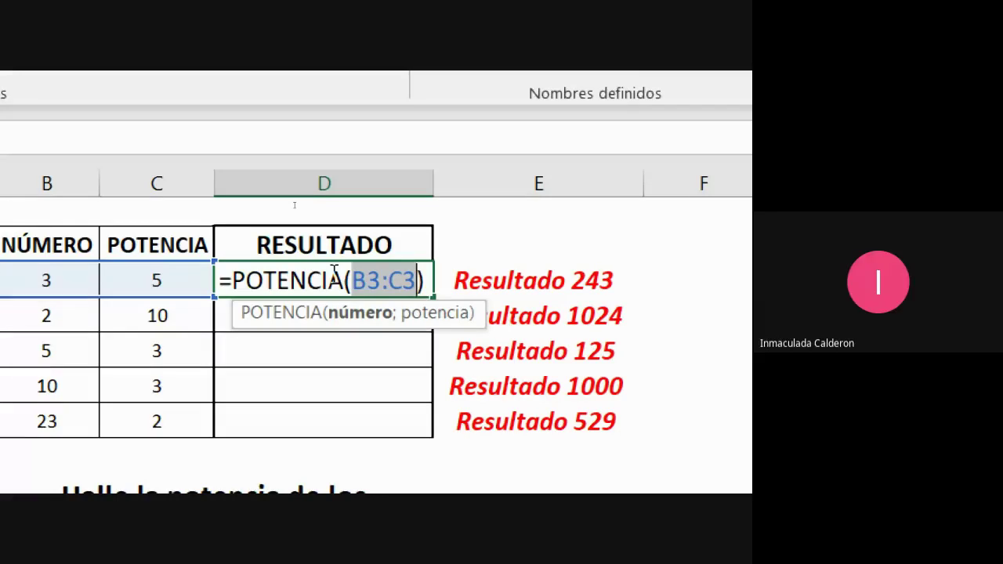
key("BackSpace")
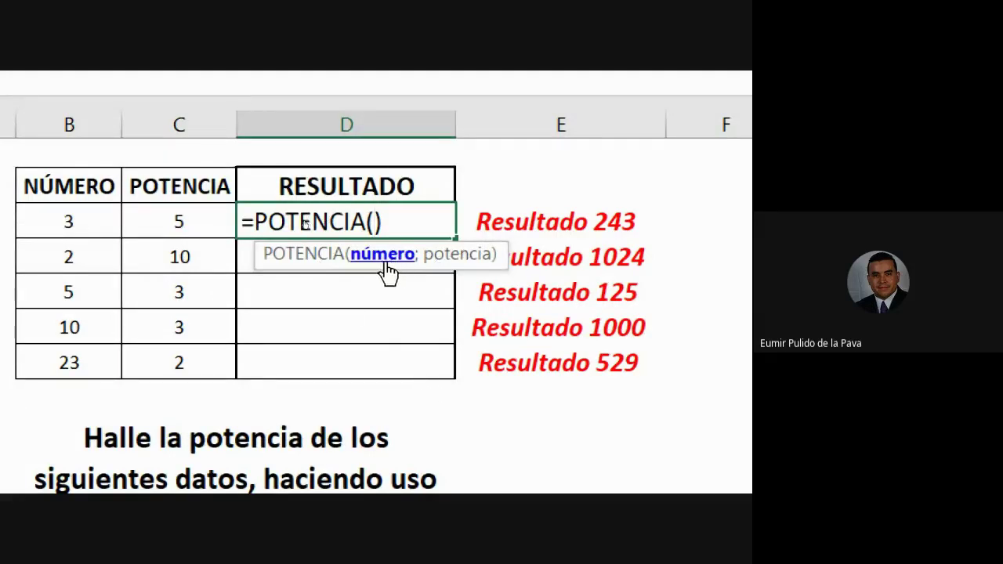
left_click(68, 216)
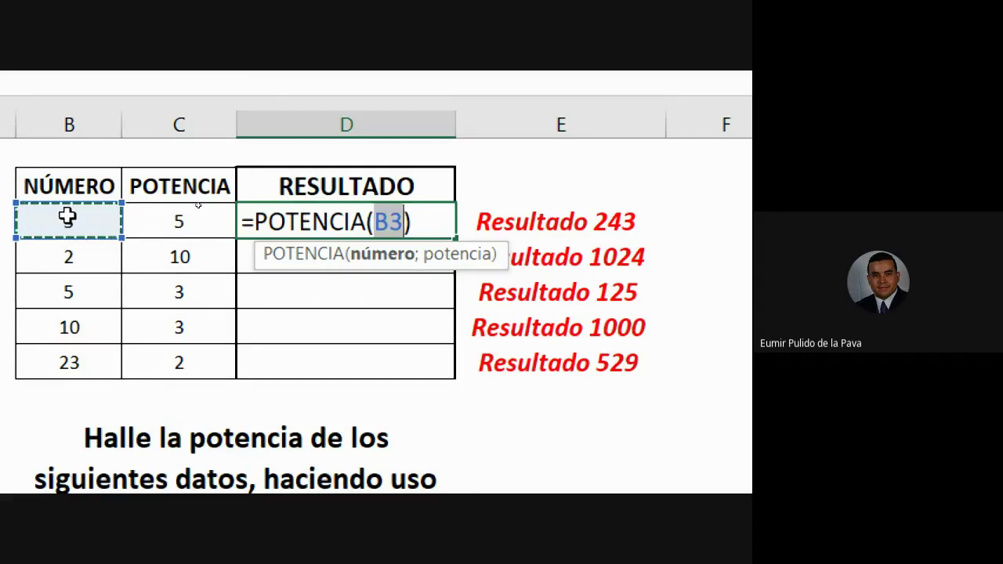
type(";")
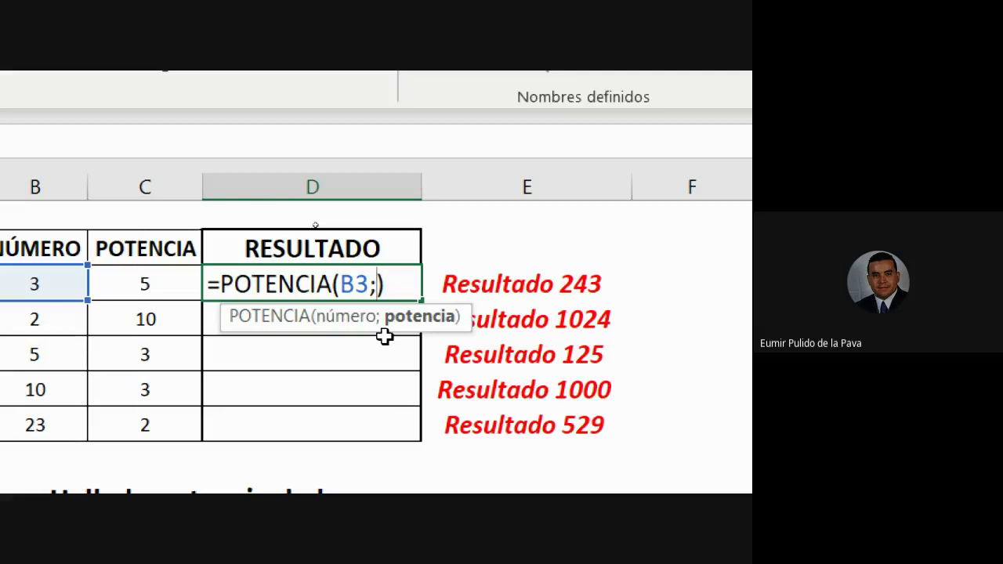
left_click(143, 285)
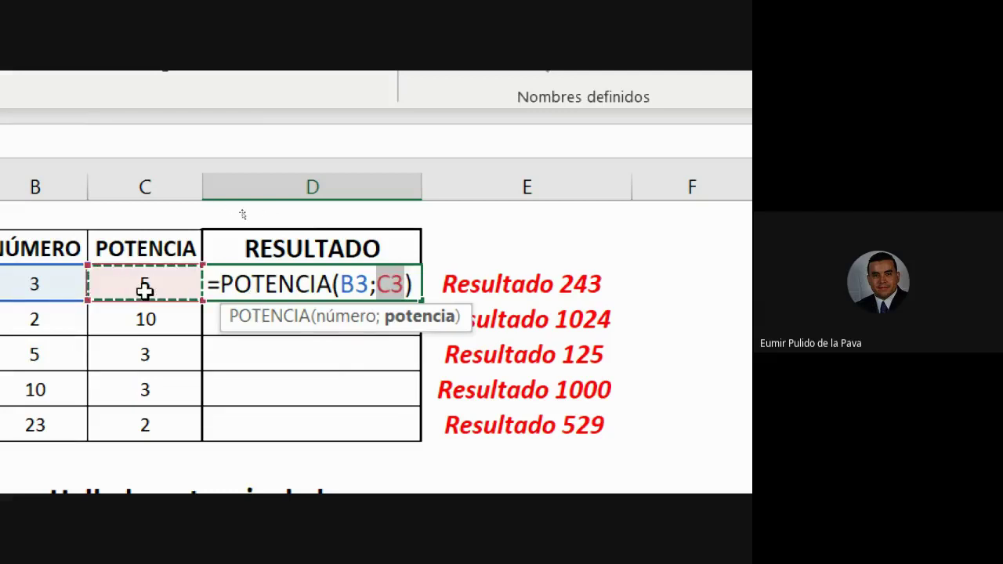
key("Return")
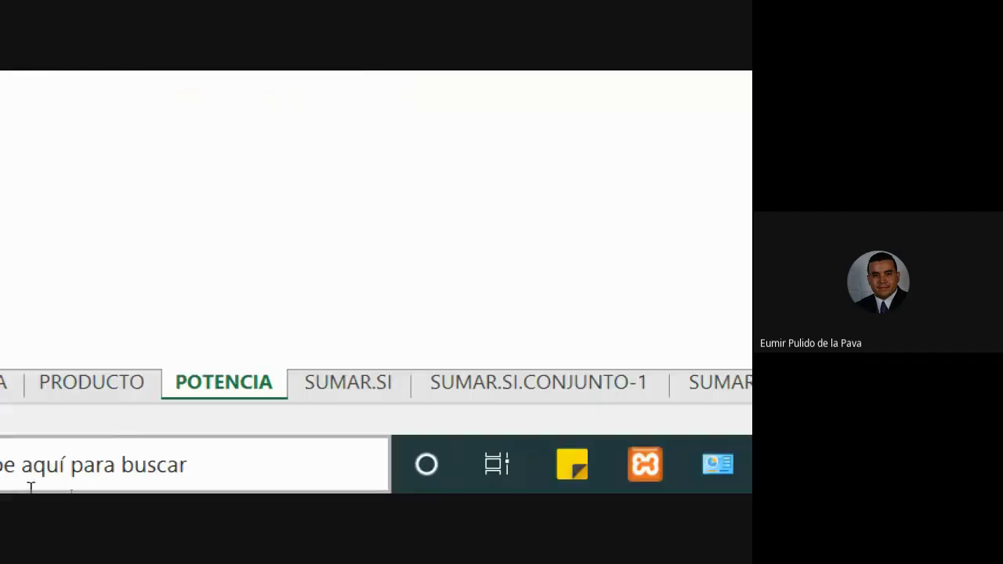
Open the SUMAR.SI sheet, glance at SUMA, and return to SUMAR.SI
left_click(347, 382)
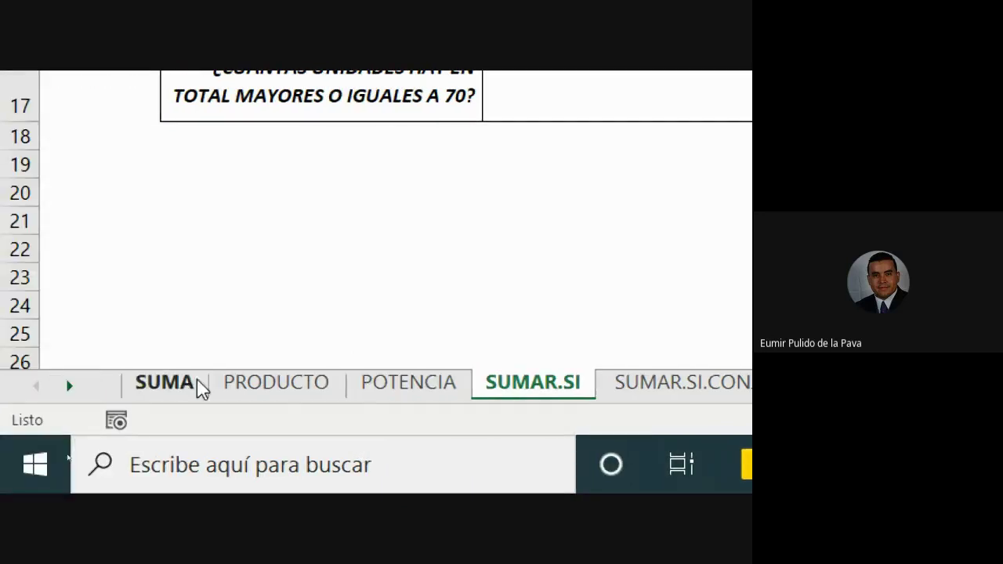
left_click(193, 388)
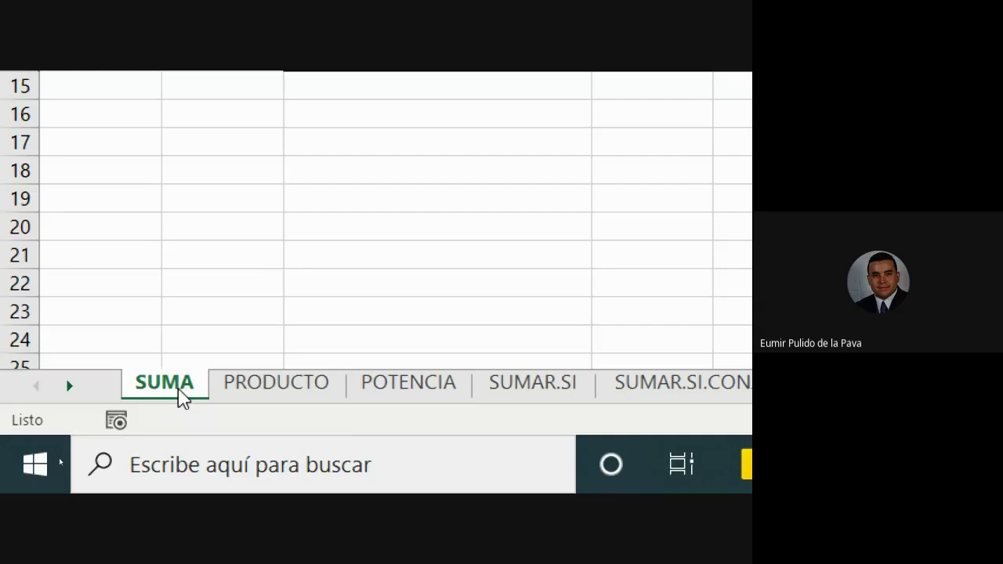
left_click(558, 392)
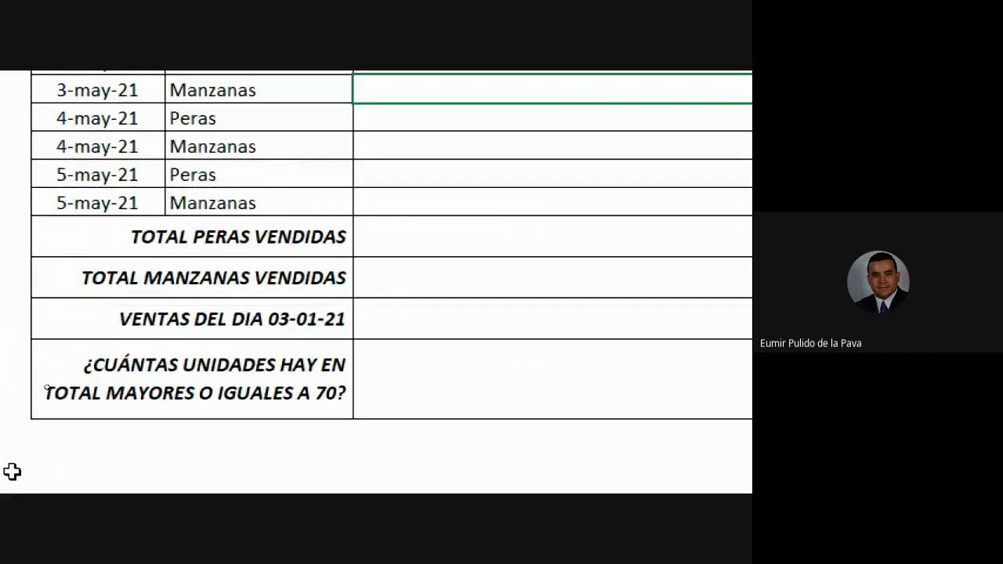
Point out the pear total, apple total, 03-01-21 sales, and units-of-at-least-70 questions
left_click(120, 248)
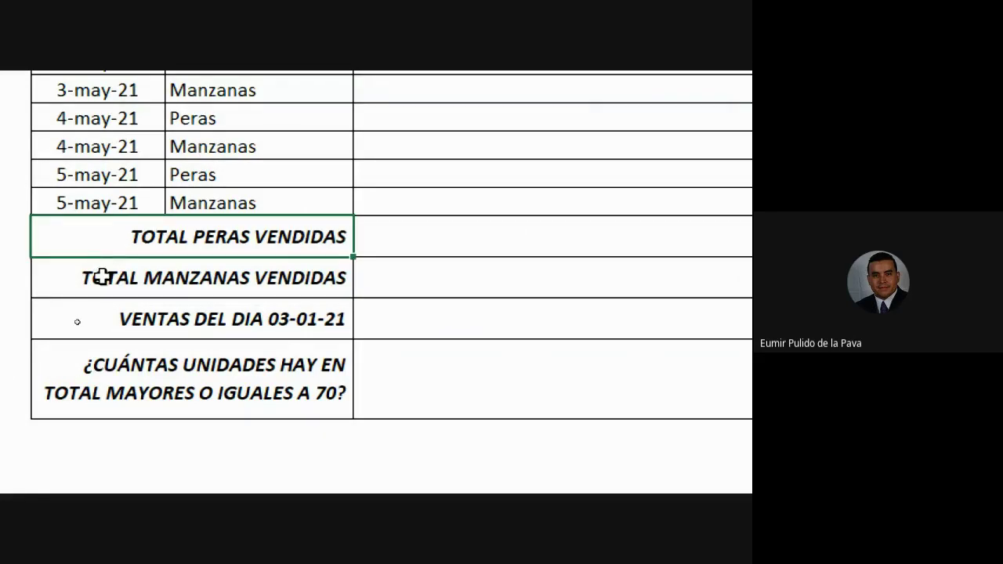
left_click(102, 277)
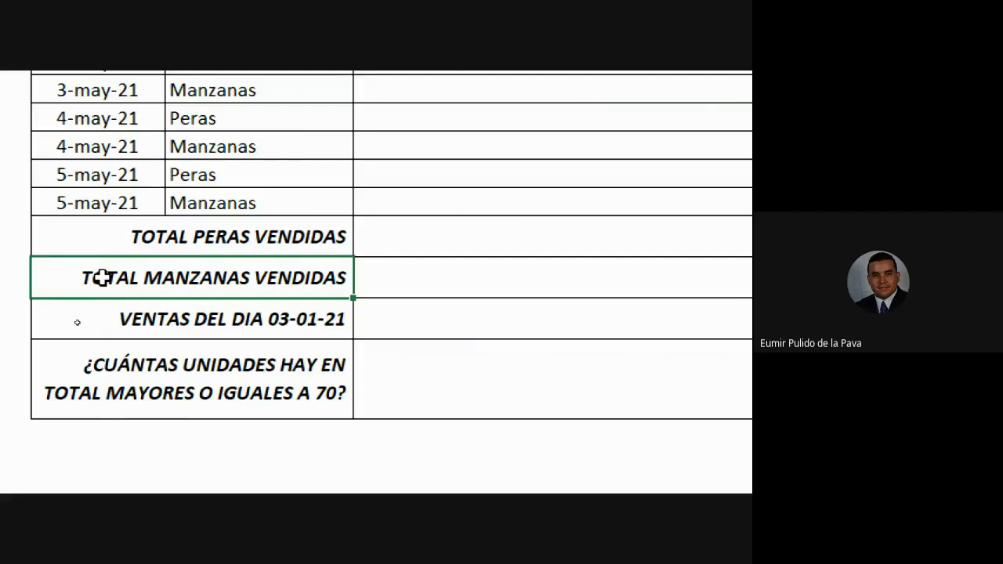
left_click(186, 327)
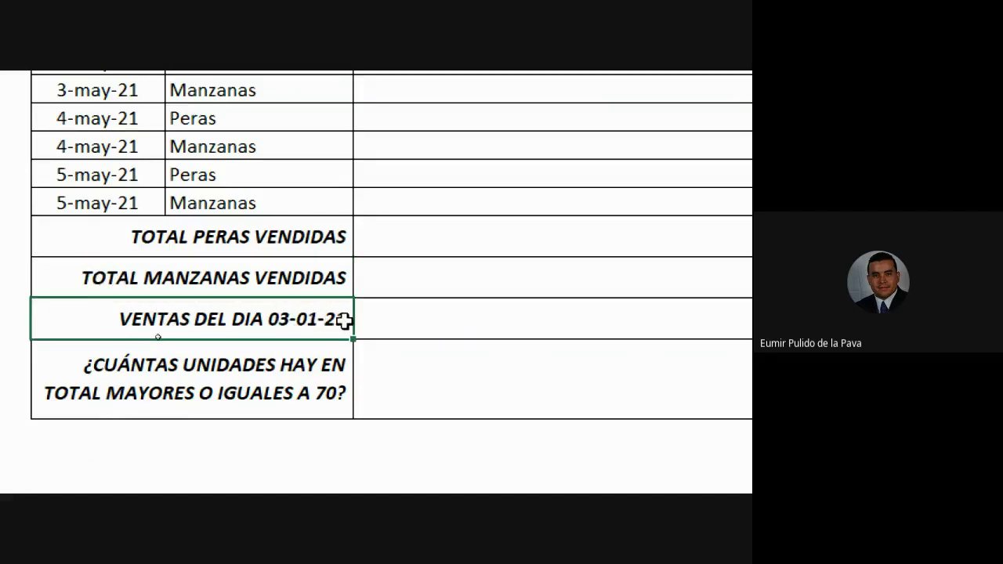
left_click(235, 380)
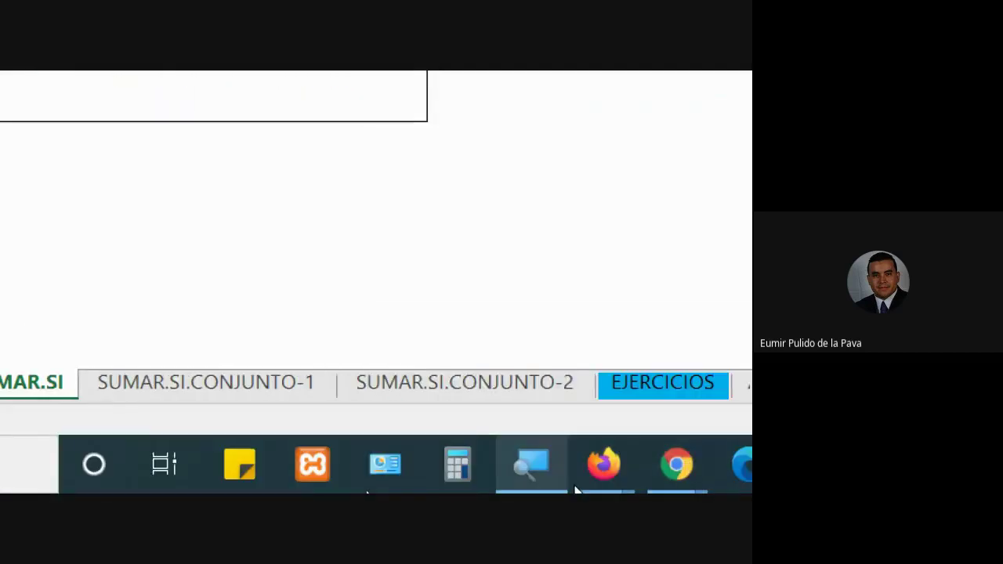
Admit the new join request in the Google Meet call and return to the SUMAR.SI sheet
mouse_move(688, 453)
left_click(556, 374)
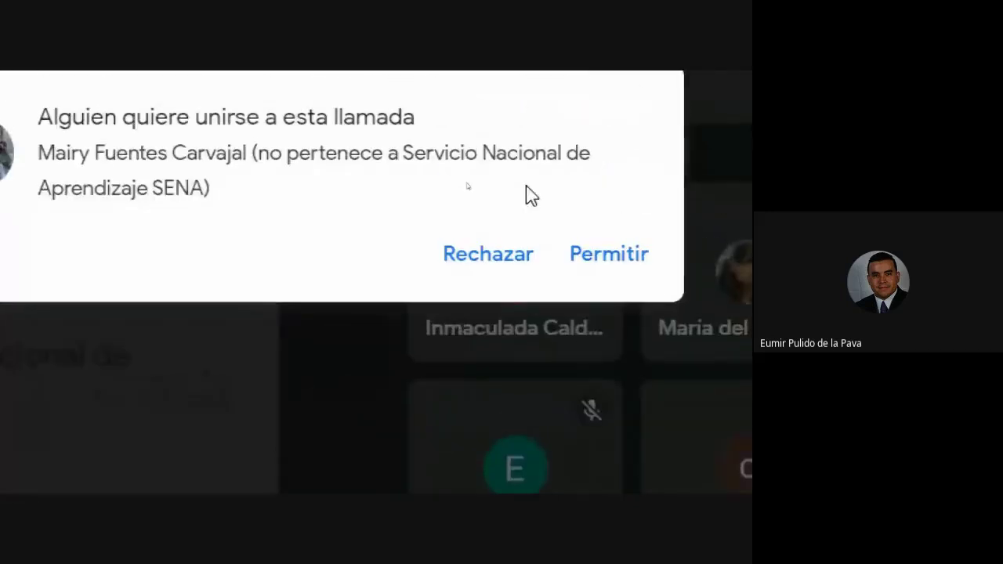
left_click(622, 267)
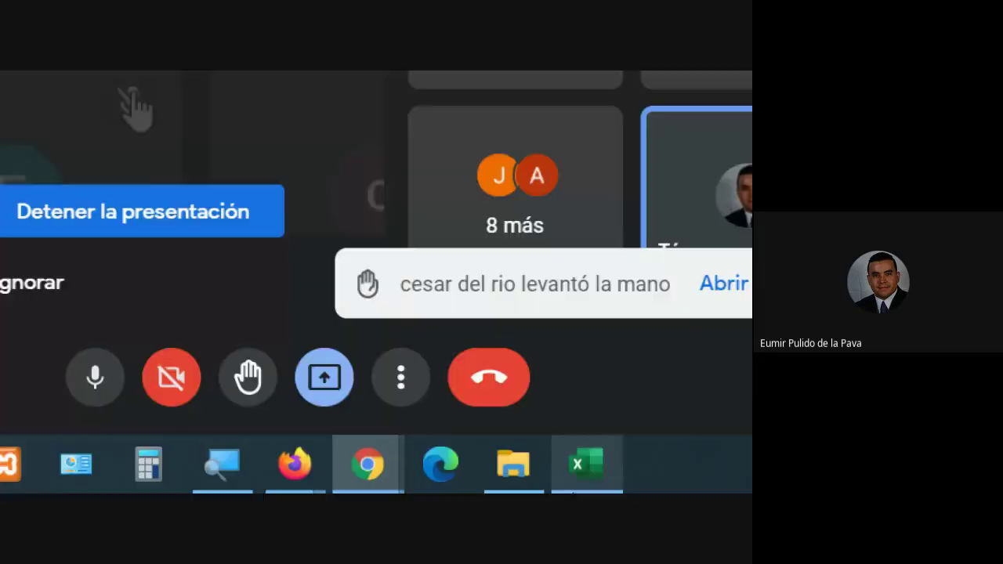
left_click(561, 464)
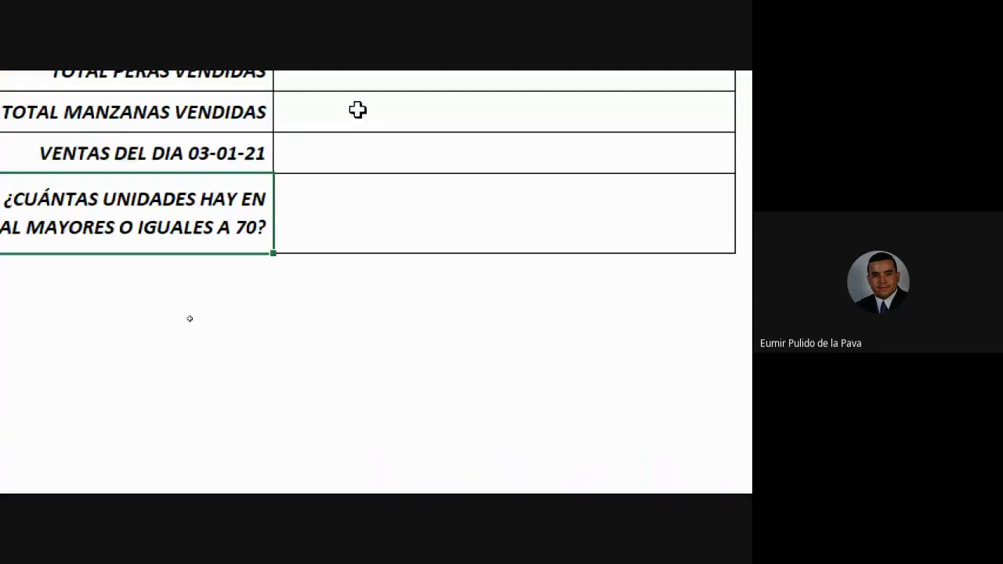
Insert =SUMA(D4:D13) with Autosuma in the cell beside TOTAL PERAS VENDIDAS
left_click(416, 400)
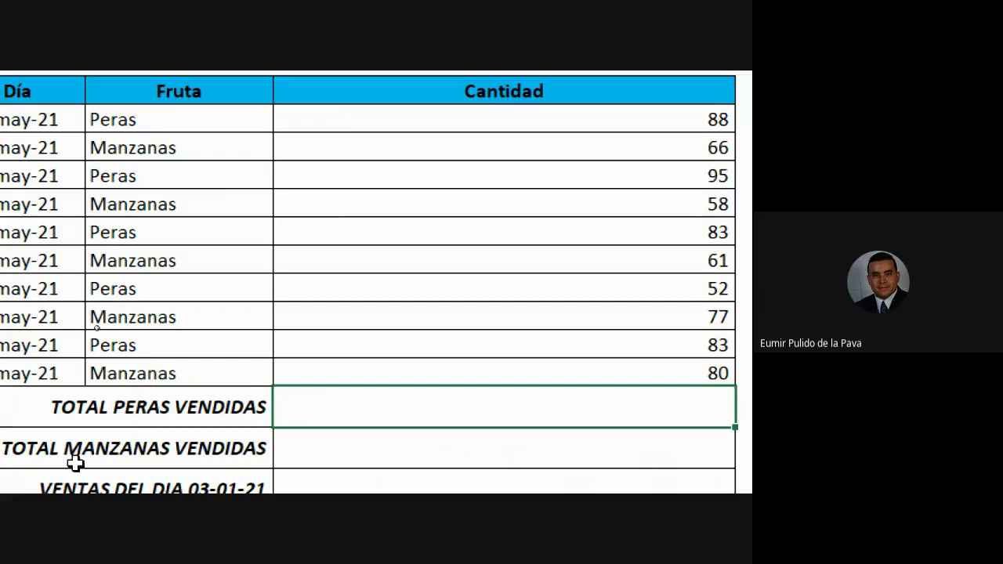
scroll(76, 463, "down", 1)
scroll(173, 464, "down", 1)
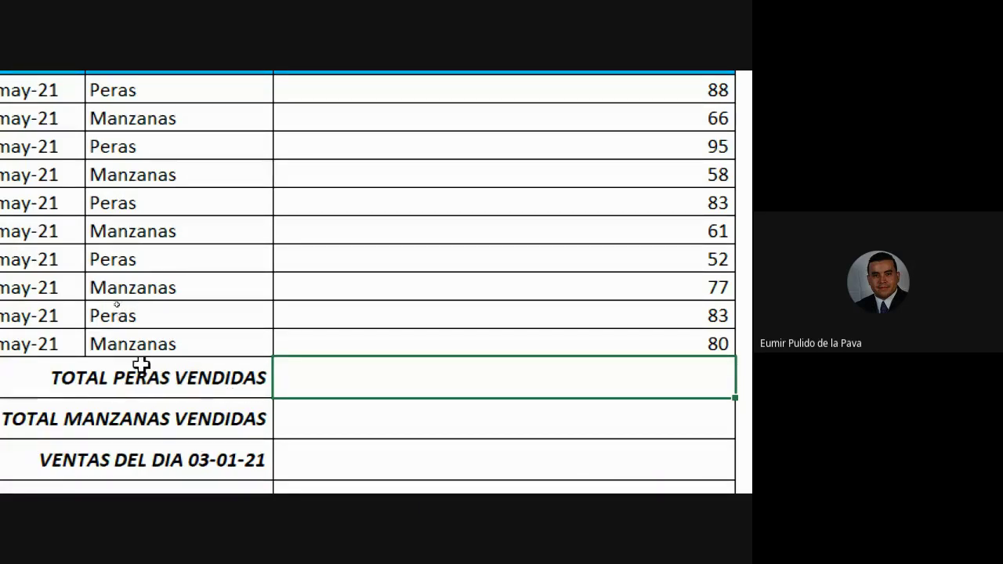
left_click(160, 388)
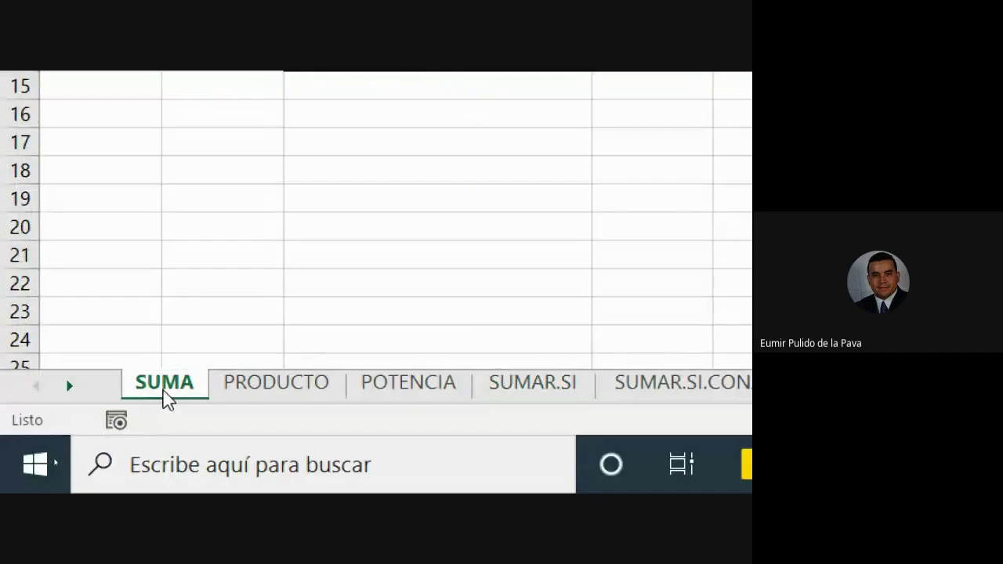
left_click(495, 395)
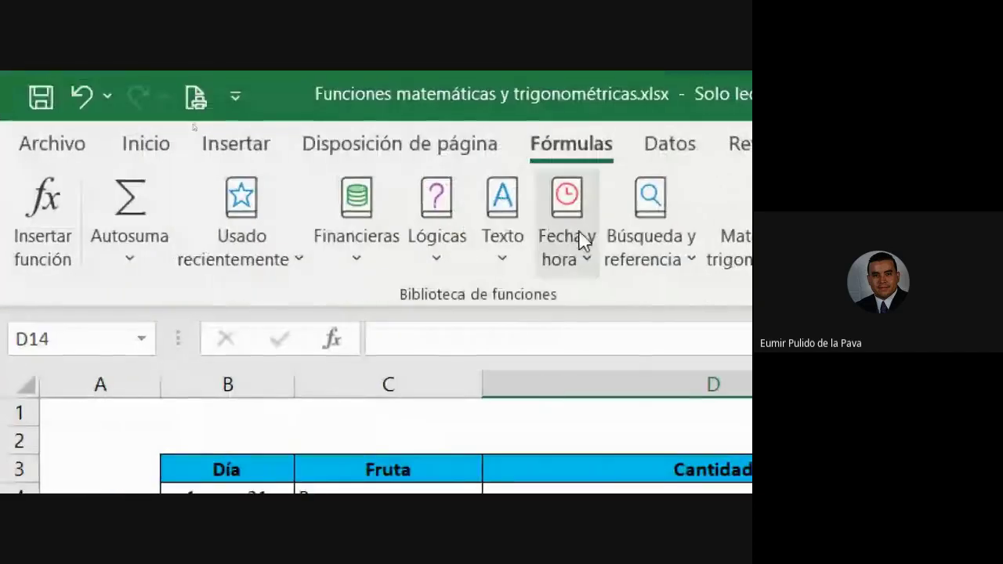
left_click(129, 196)
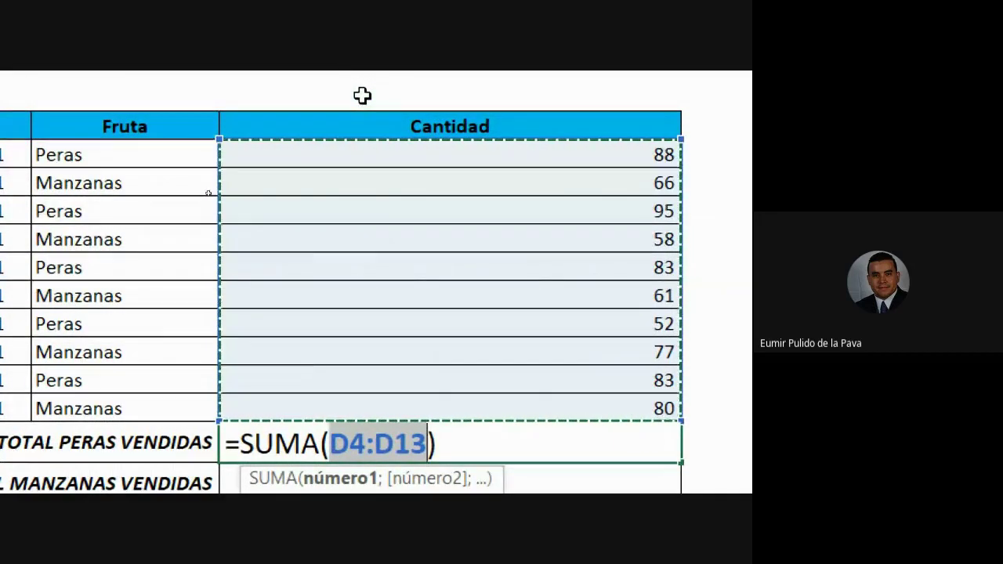
Commit =SUMA(D4:D13) so the pear total shows 743, then review the VENTAS DEL DIA row
key("Return")
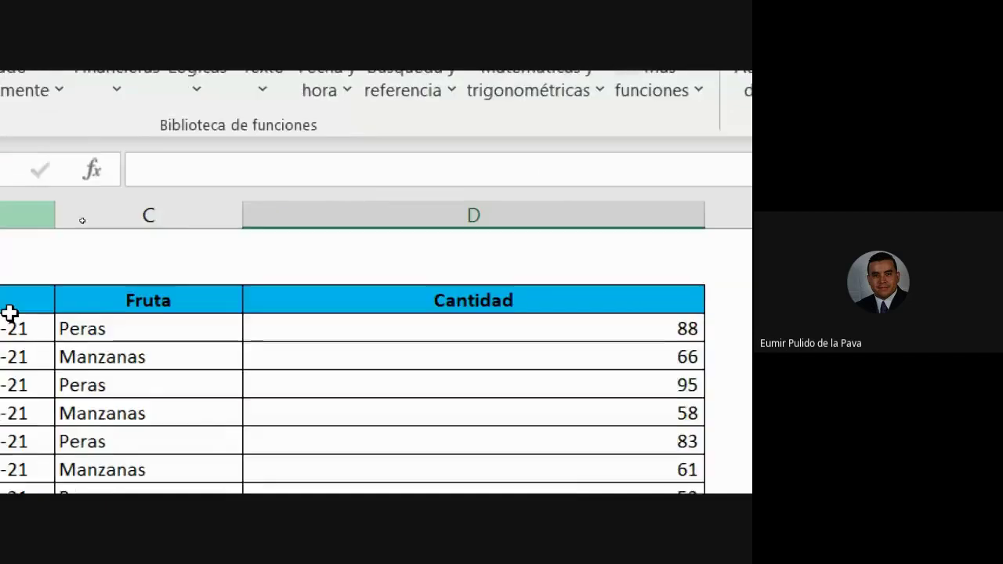
left_click(627, 318)
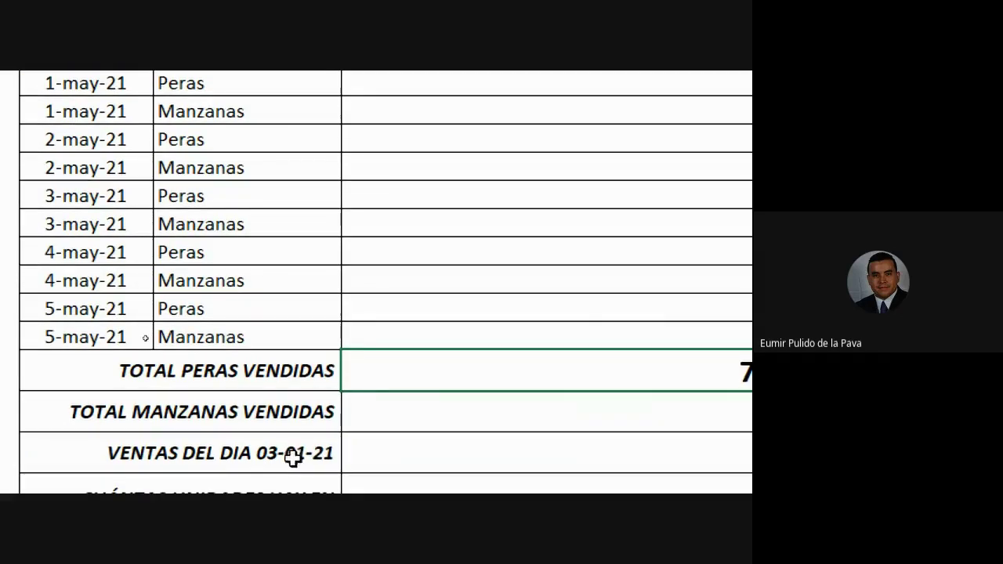
left_click(316, 452)
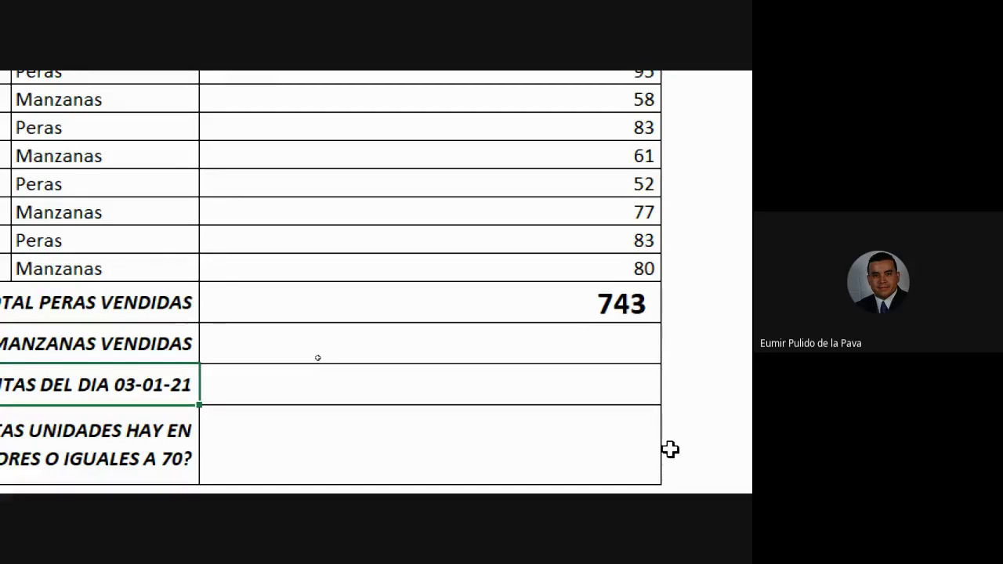
scroll(16, 446, "left", 1)
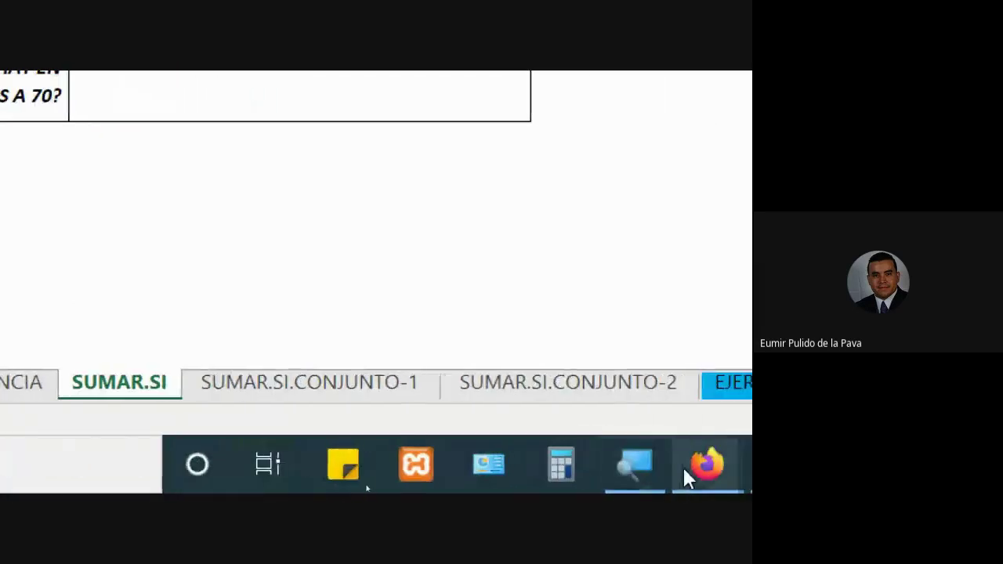
Admit the person requesting to join the Google Meet call
mouse_move(663, 479)
left_click(549, 348)
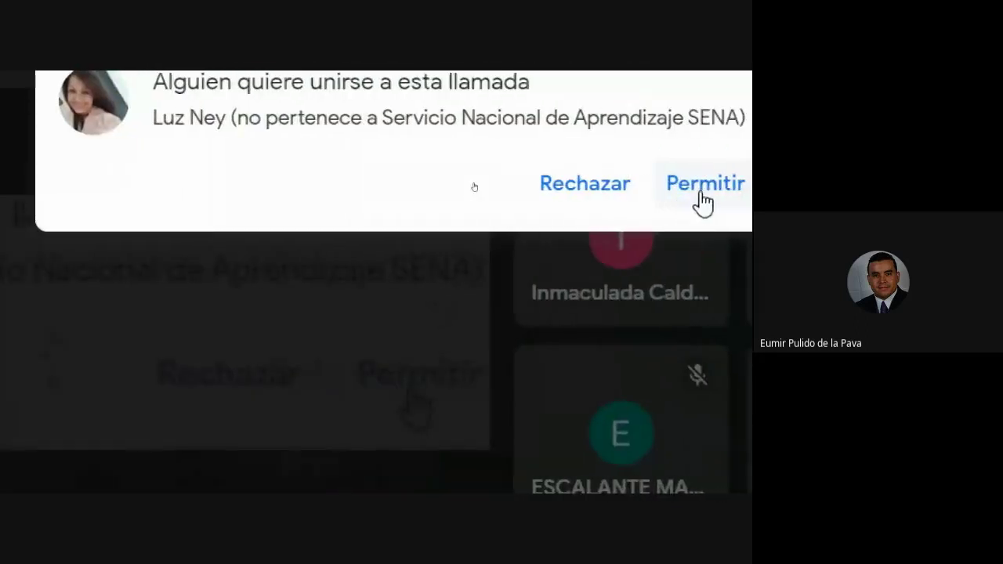
left_click(703, 200)
Back in Excel, delete the 743 total from the TOTAL PERAS VENDIDAS cell
left_click(649, 465)
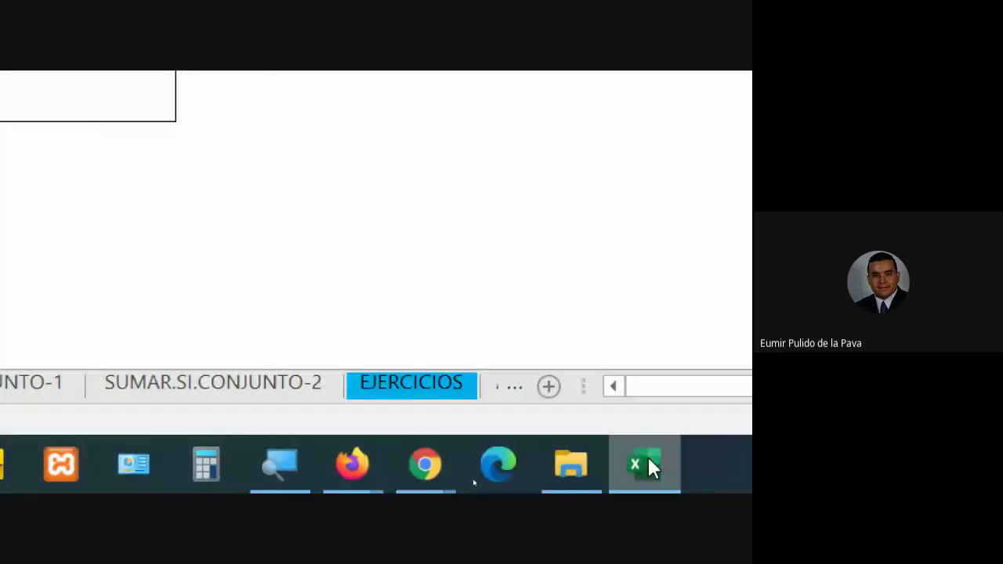
left_click(230, 226)
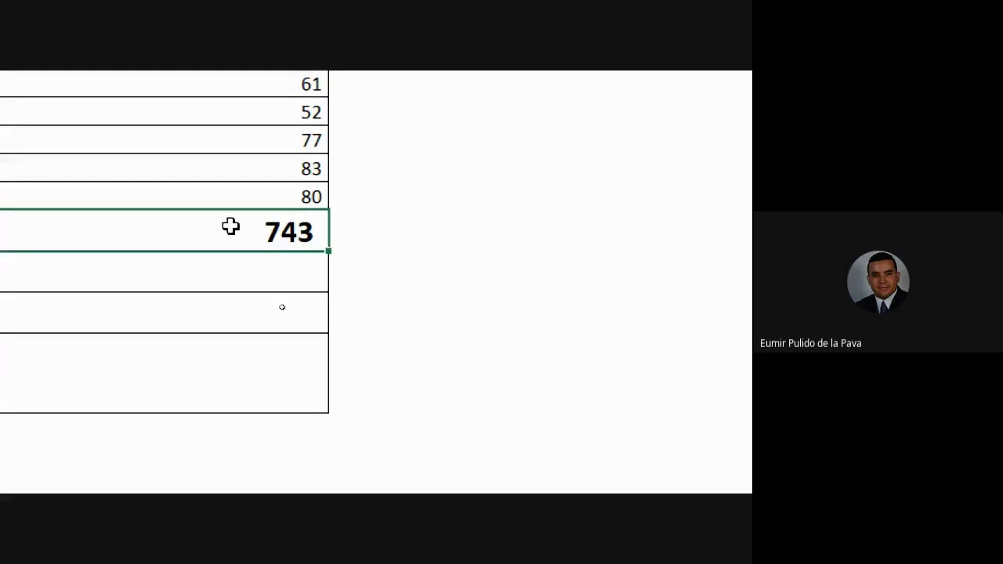
key("Delete")
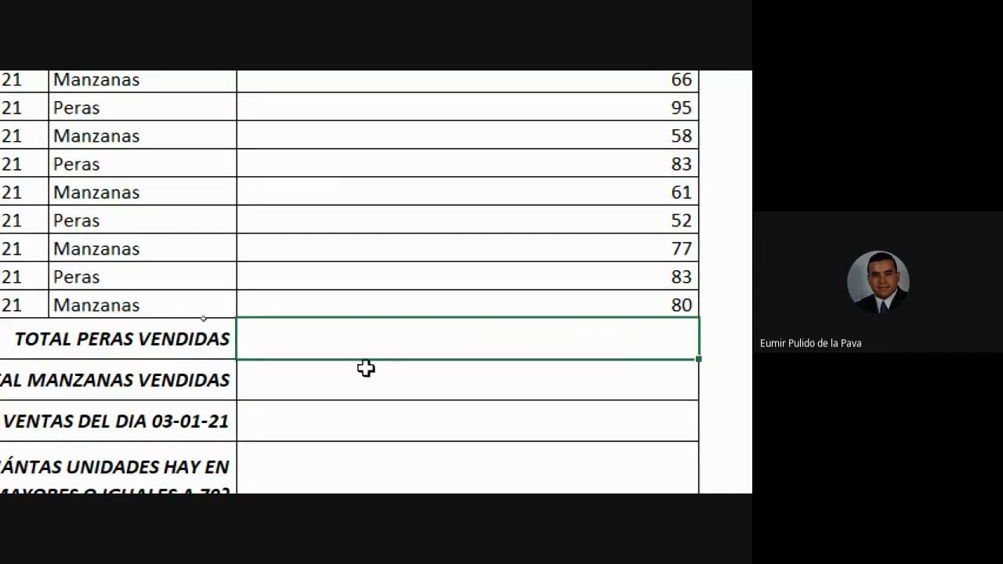
Type =SUMAR and pick SUMAR.SI from autocomplete, leaving =SUMAR.SI( in the pear-total cell
type("=")
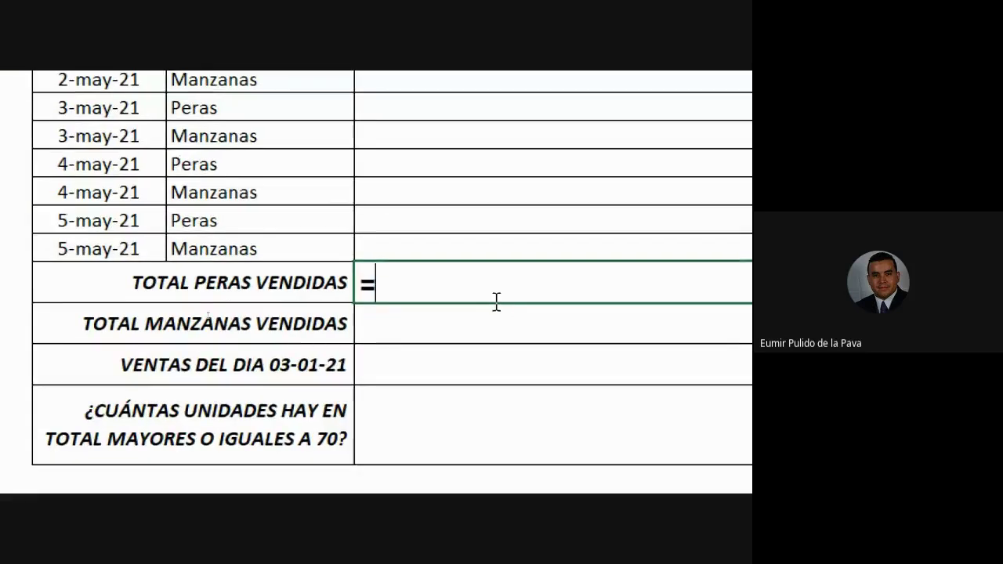
type("SUMAR")
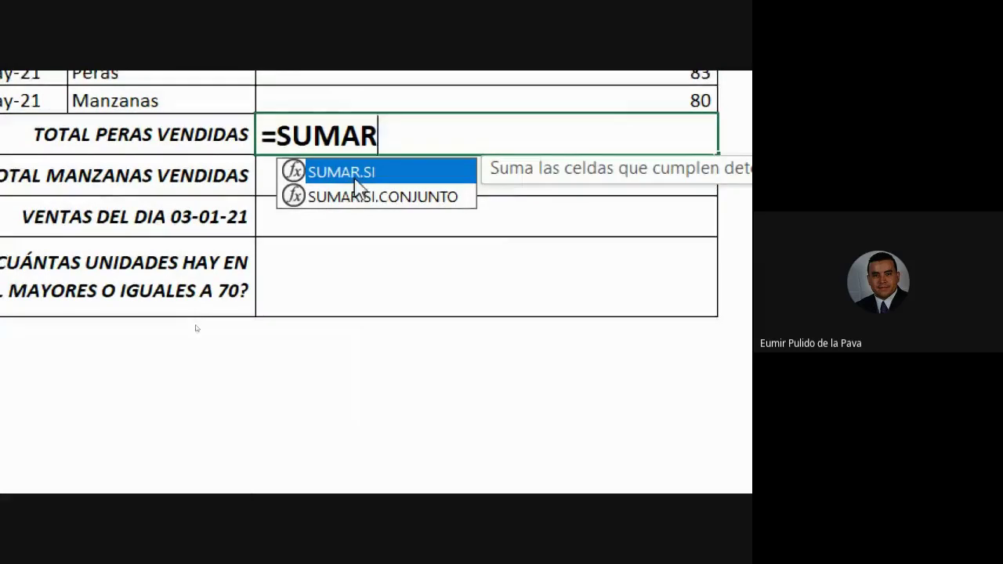
double_click(370, 179)
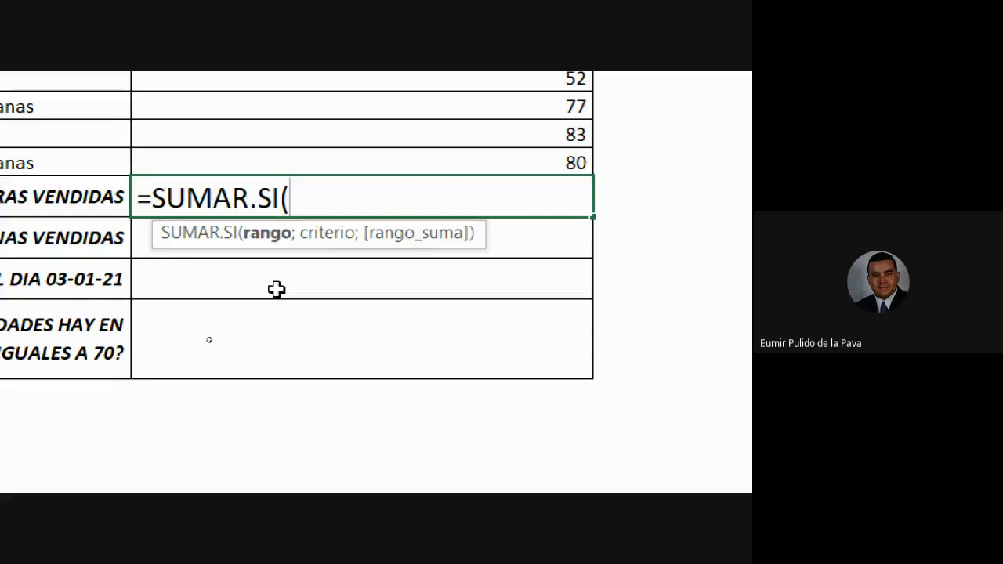
left_click(625, 486)
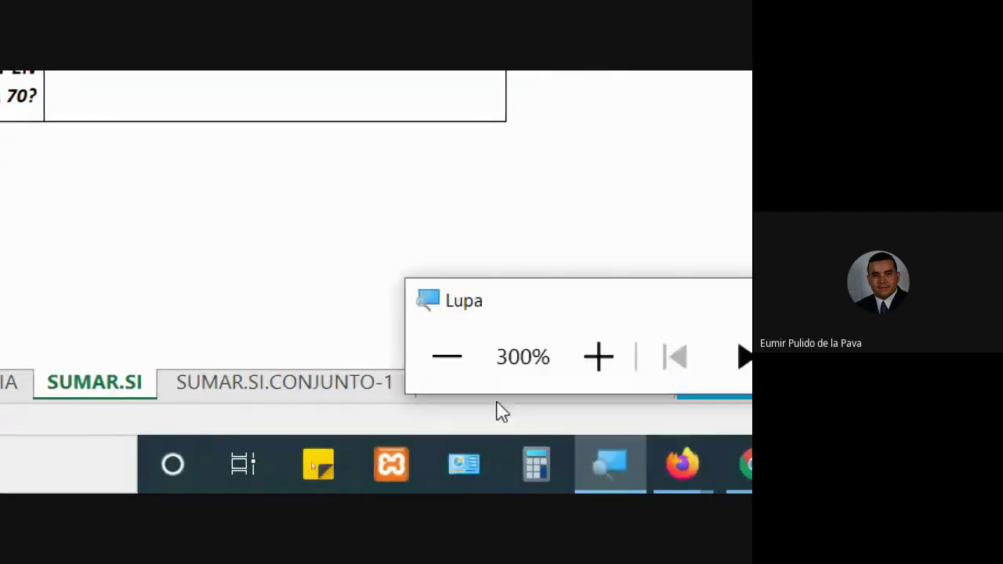
left_click(450, 392)
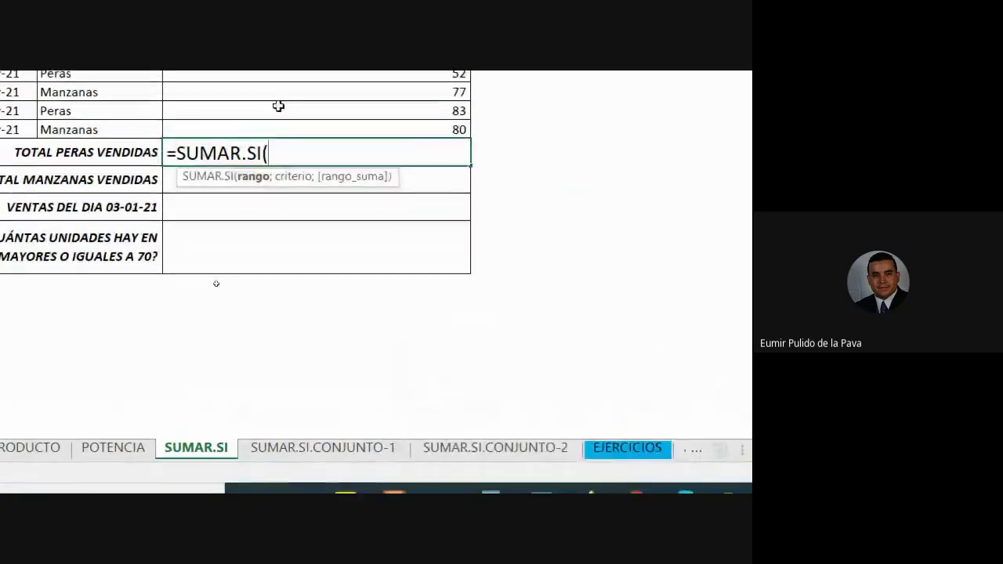
key("super+minus")
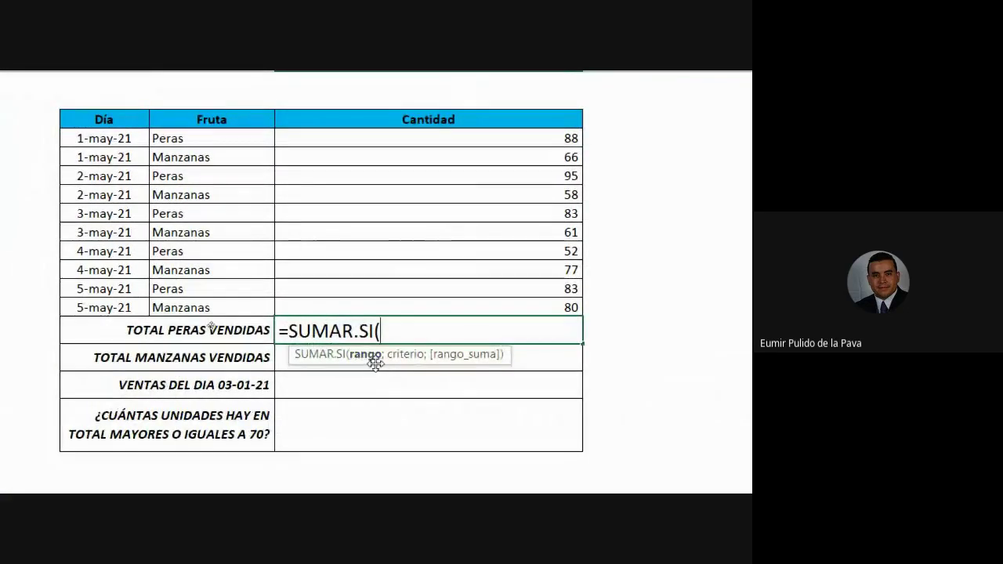
mouse_move(525, 157)
left_mouse_down()
mouse_move(501, 354)
mouse_move(369, 180)
mouse_move(564, 195)
left_mouse_up()
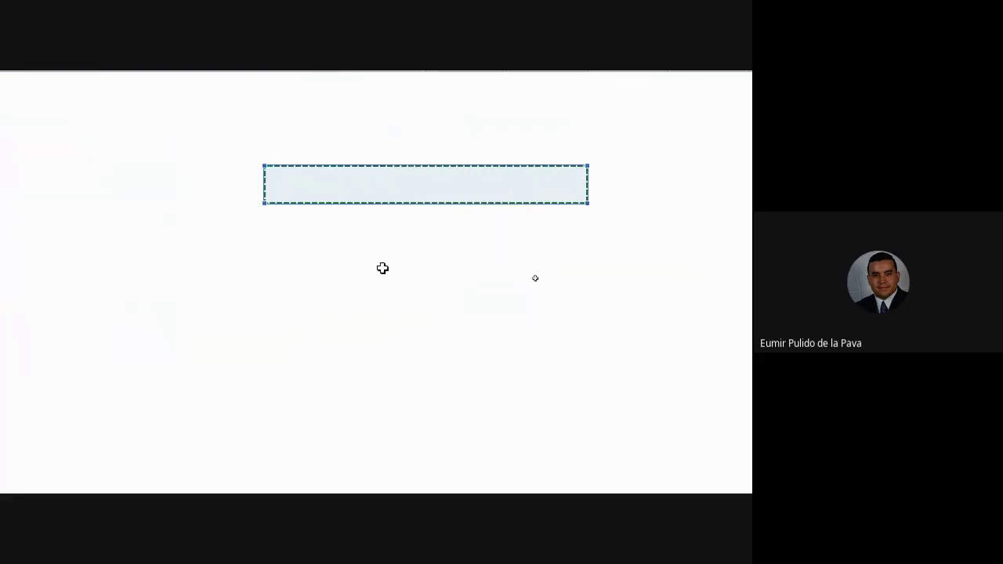
left_click_drag(381, 266, 383, 298)
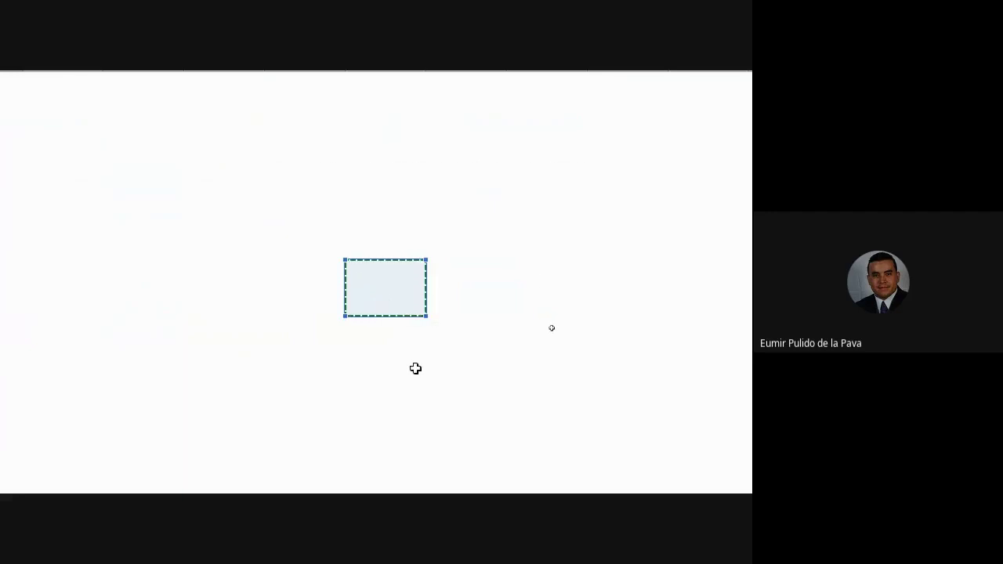
left_click_drag(253, 208, 343, 213)
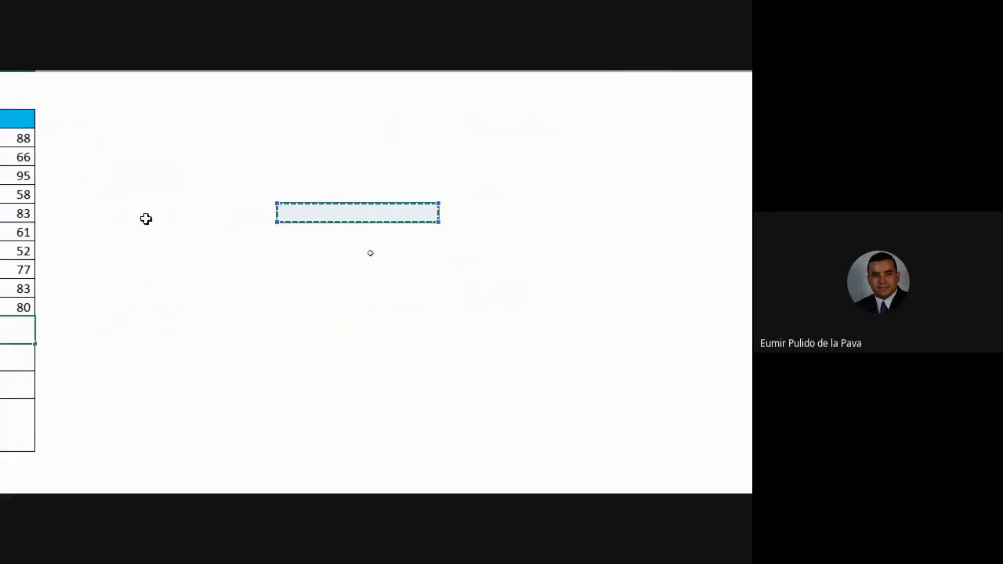
mouse_move(146, 213)
left_mouse_down()
mouse_move(146, 243)
mouse_move(164, 235)
left_mouse_up()
left_click(175, 239)
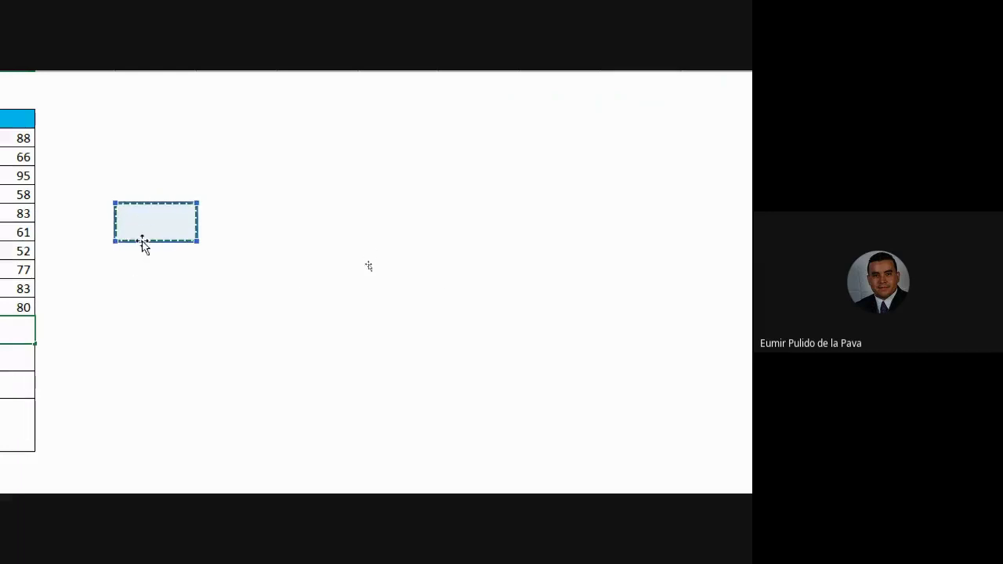
left_click_drag(171, 275, 184, 448)
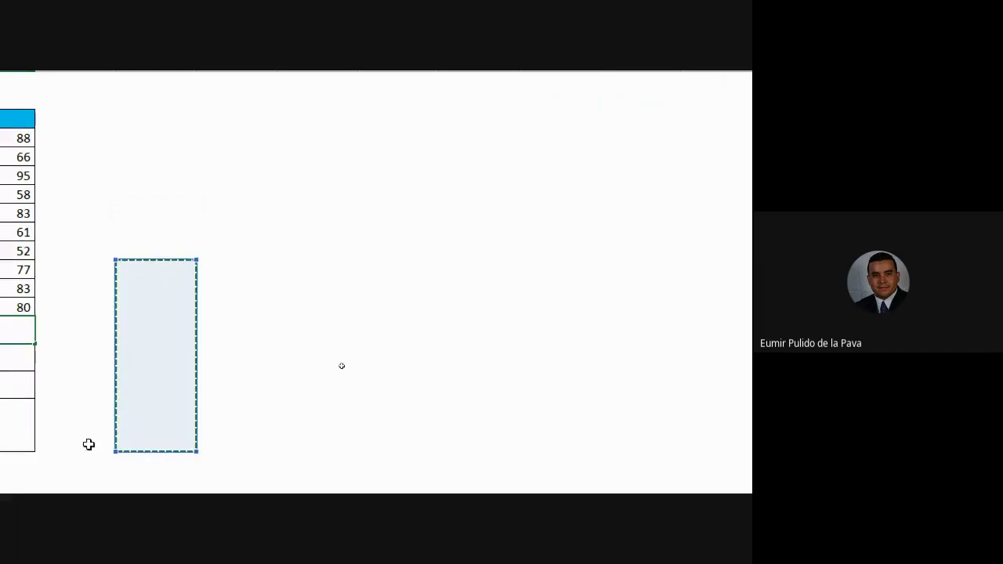
scroll(90, 444, "left", 5)
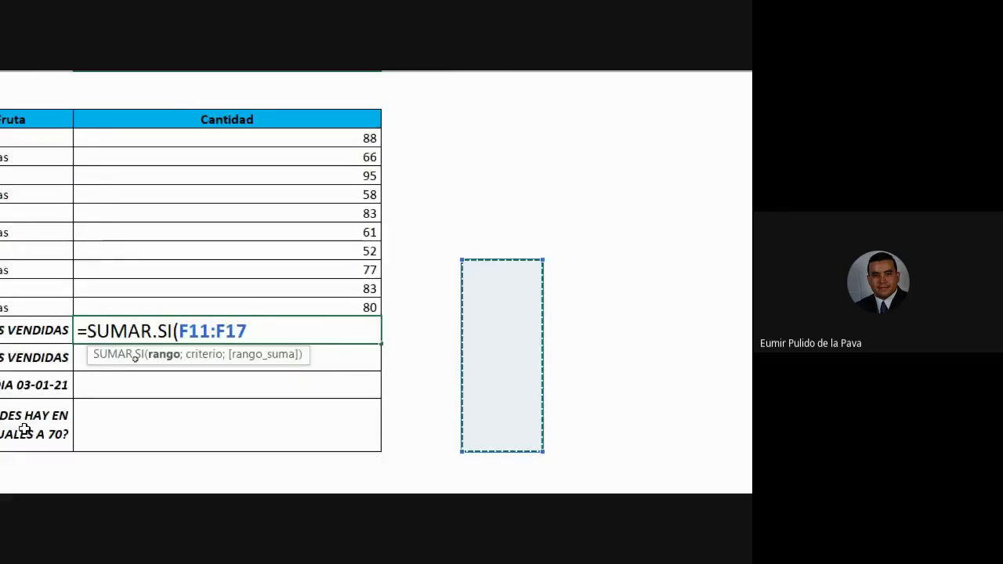
scroll(134, 354, "down", 1)
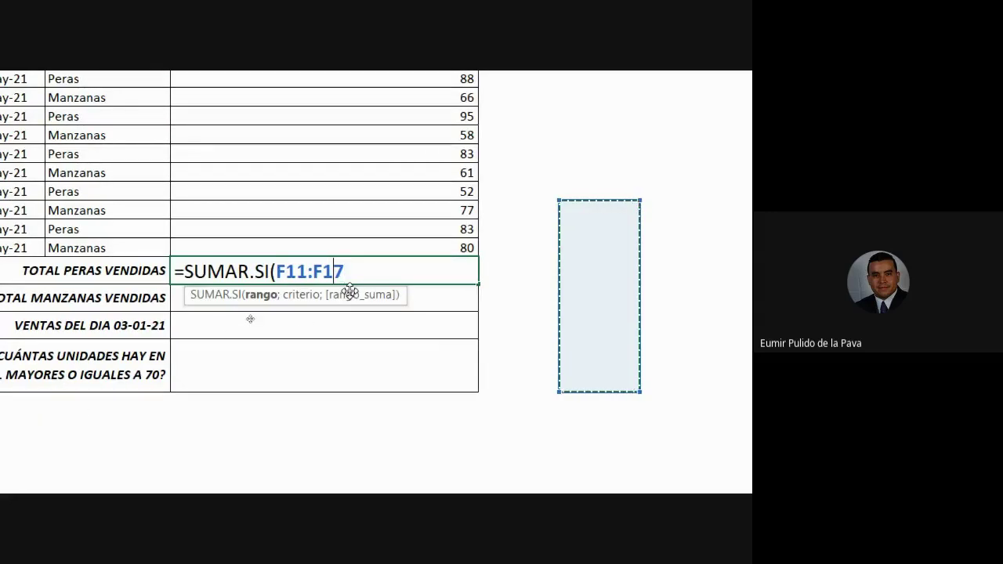
key("BackSpace")
key("BackSpace")
key("BackSpace")
key("BackSpace")
key("BackSpace")
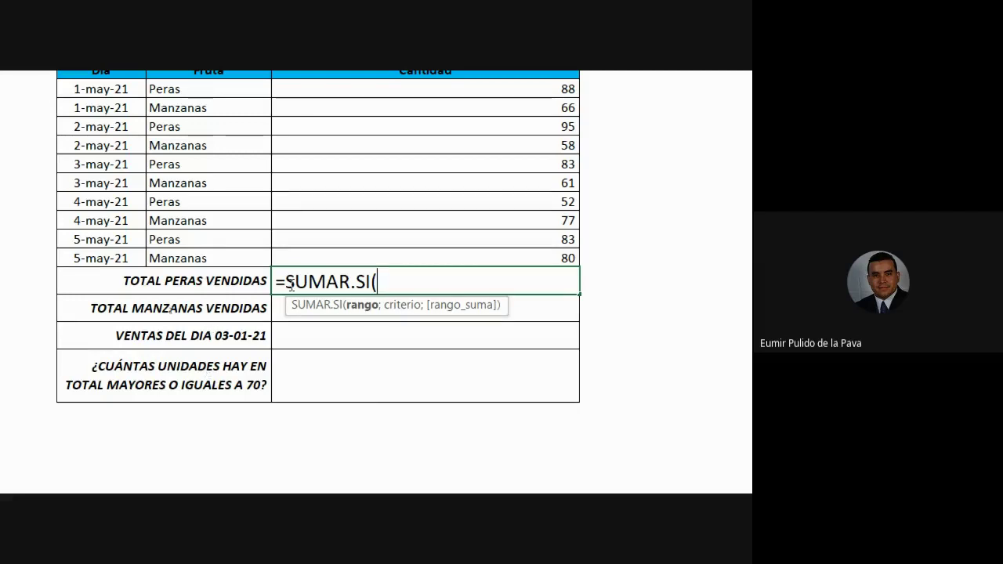
left_click_drag(287, 281, 371, 280)
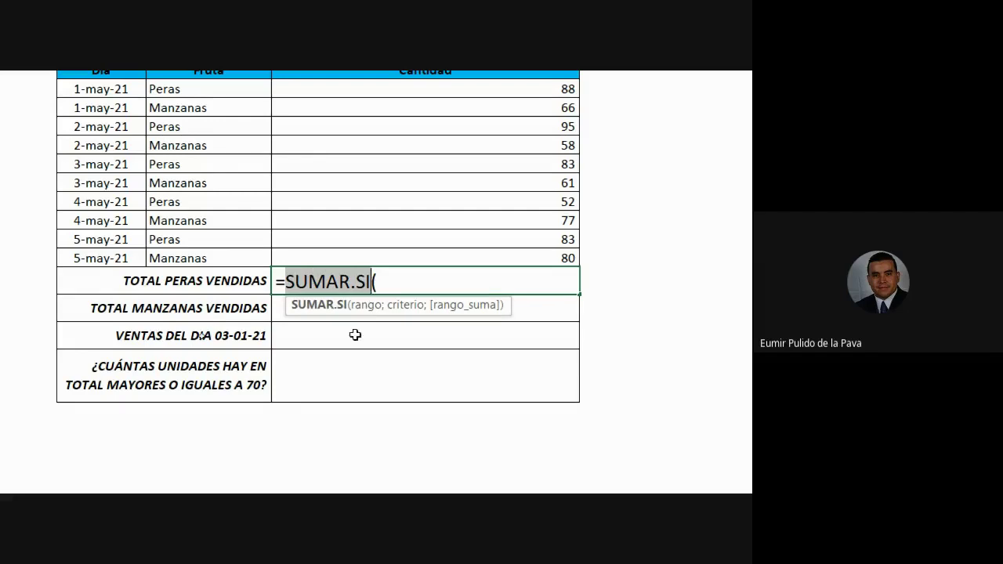
left_click(406, 284)
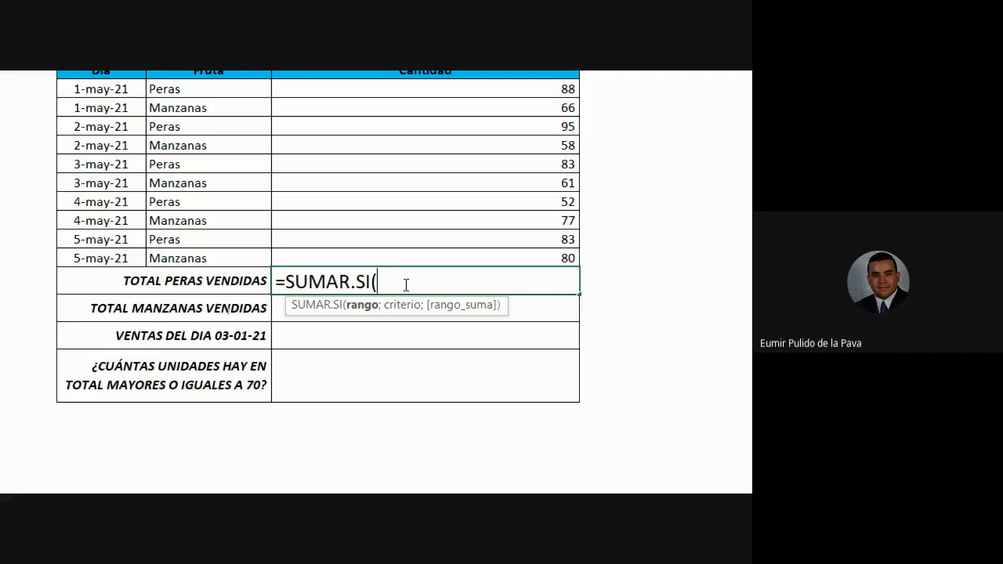
scroll(64, 89, "up", 2)
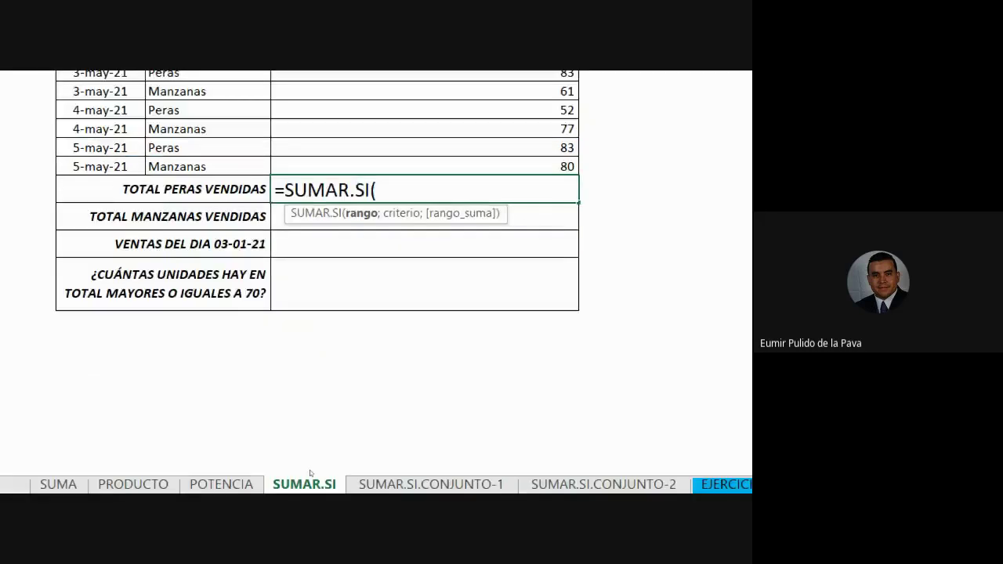
left_click(426, 474)
left_click(321, 406)
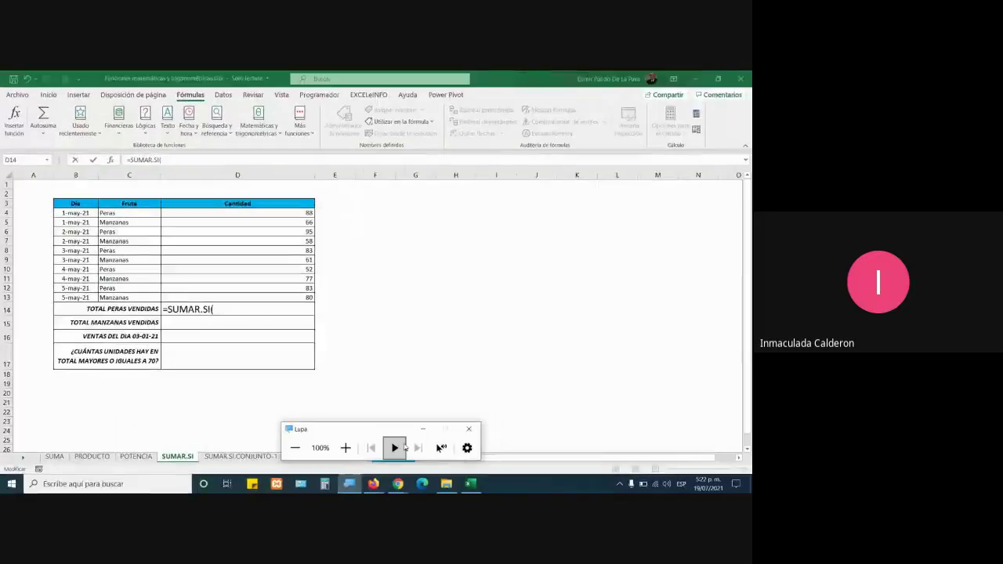
mouse_move(398, 483)
left_click(367, 409)
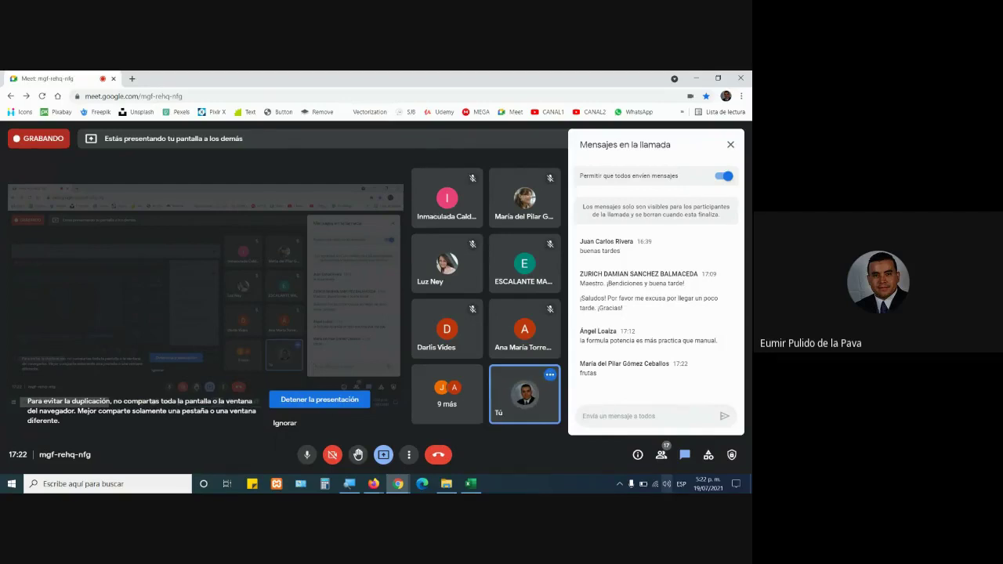
left_click(470, 484)
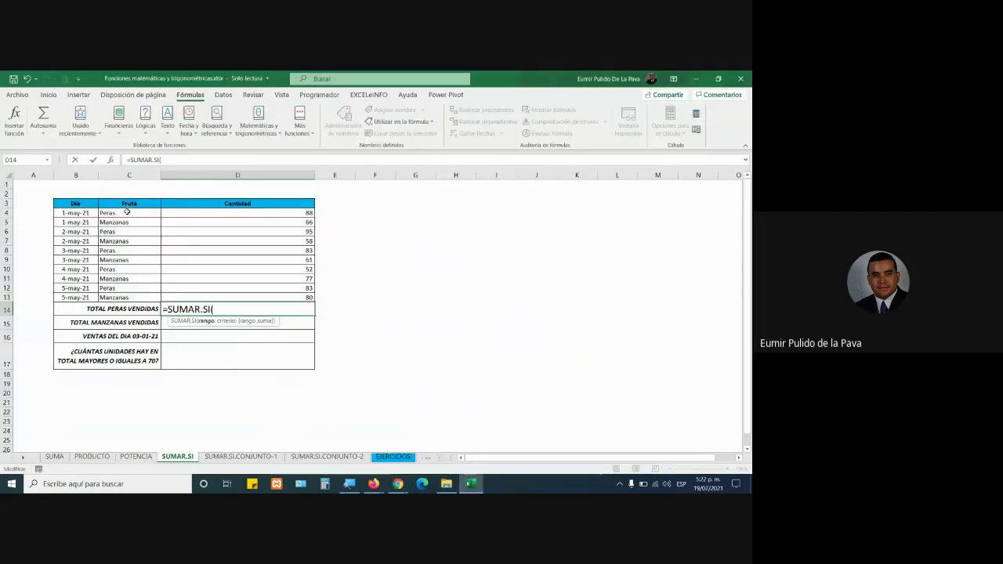
Enter the fruit names C4:C13 as the SUMAR.SI range argument, followed by a semicolon
left_click_drag(129, 213, 137, 297)
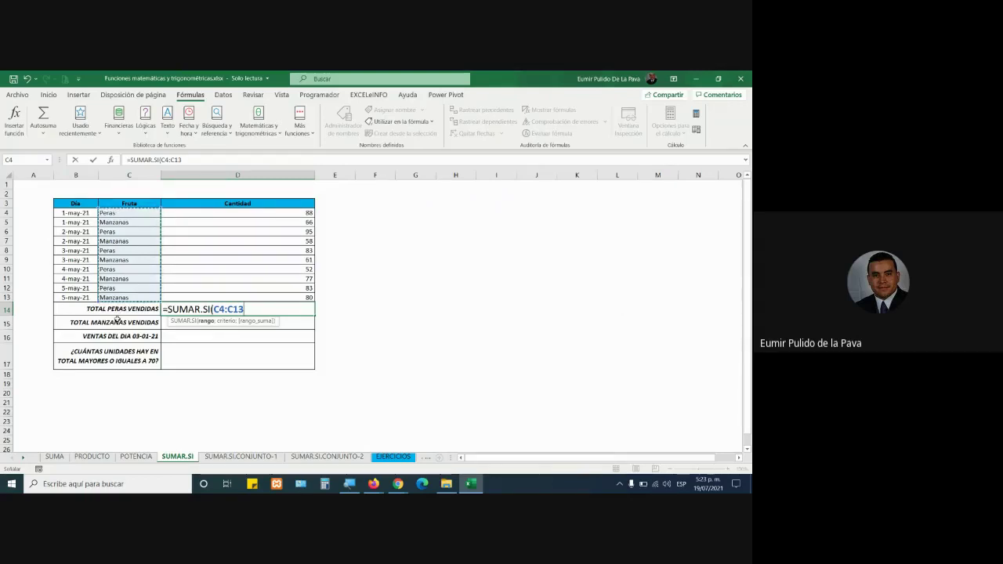
left_click(350, 483)
left_click(351, 453)
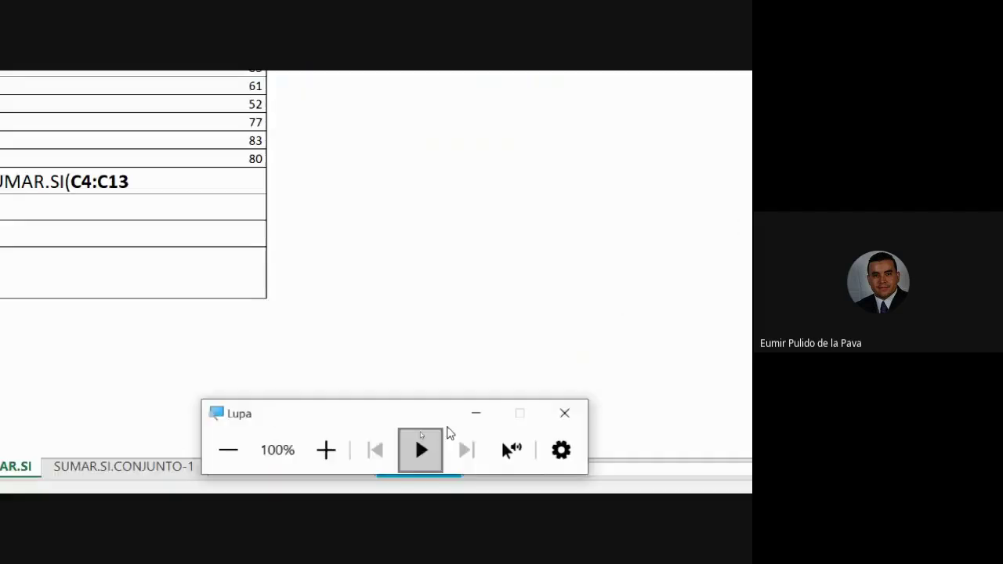
left_click(322, 450)
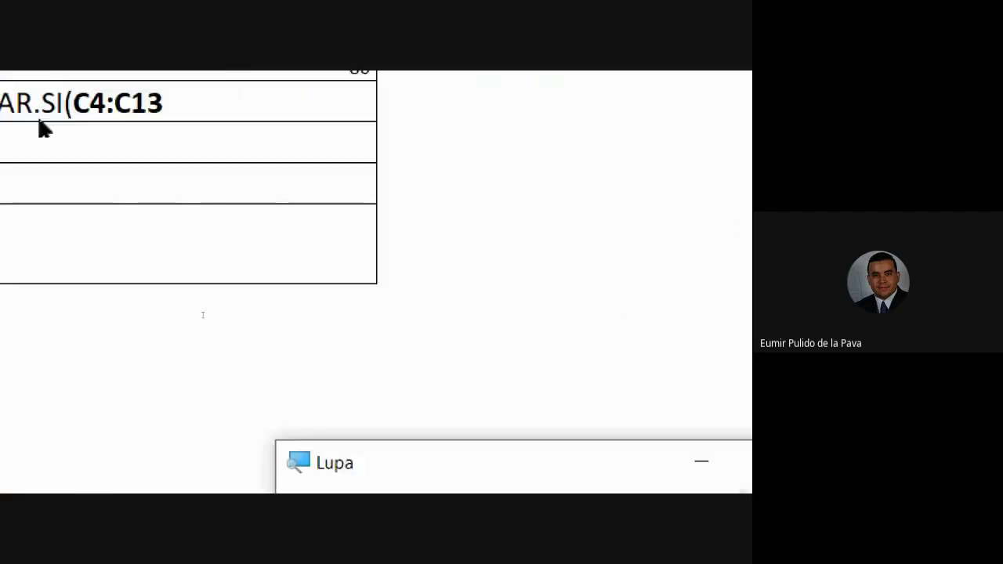
left_click(348, 205)
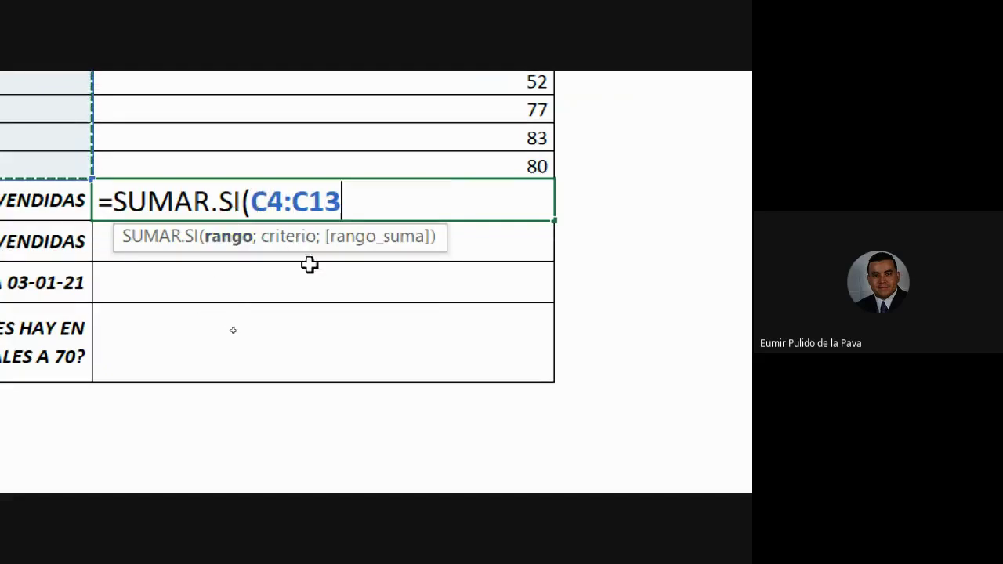
left_click_drag(252, 202, 342, 205)
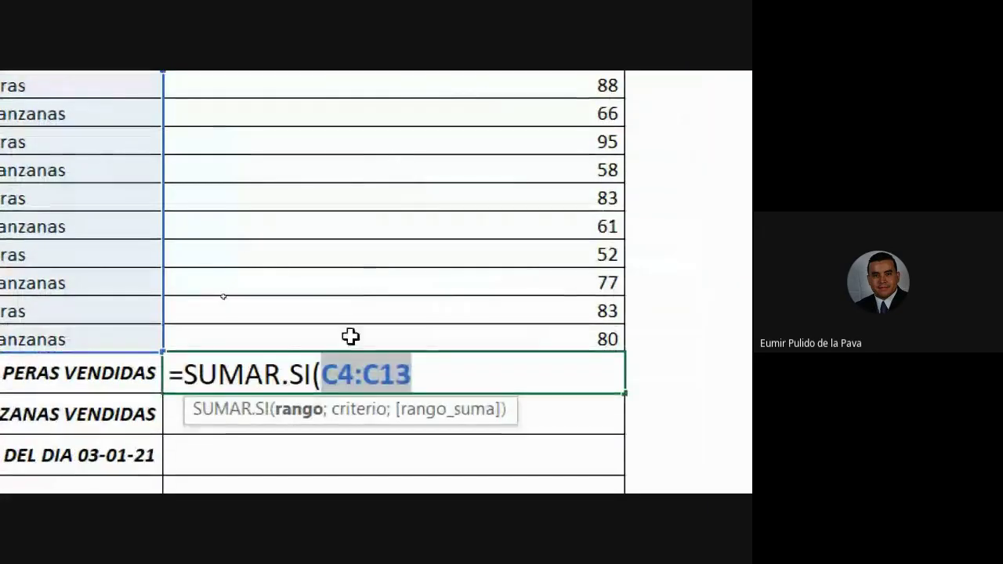
left_click(193, 193)
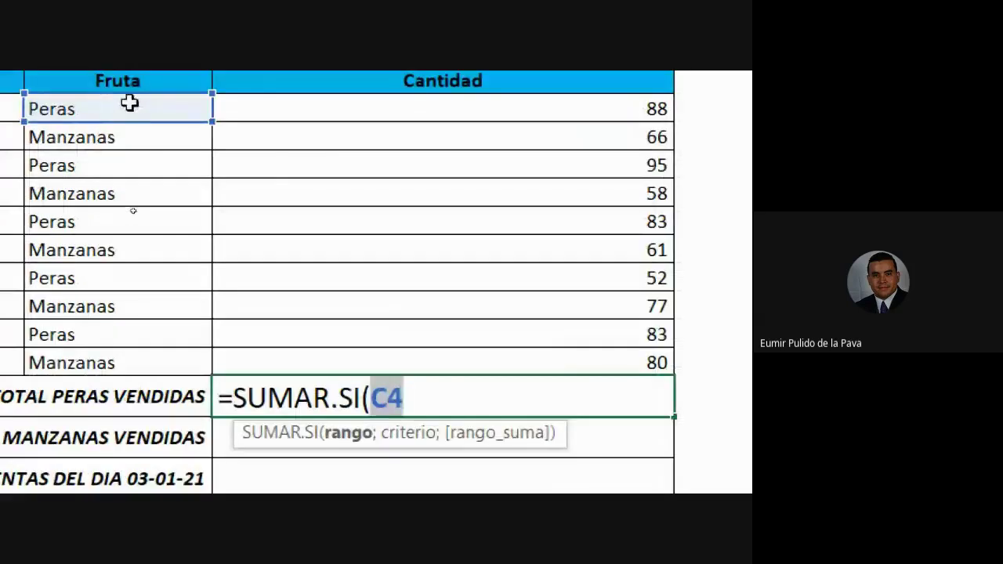
left_click_drag(130, 102, 176, 474)
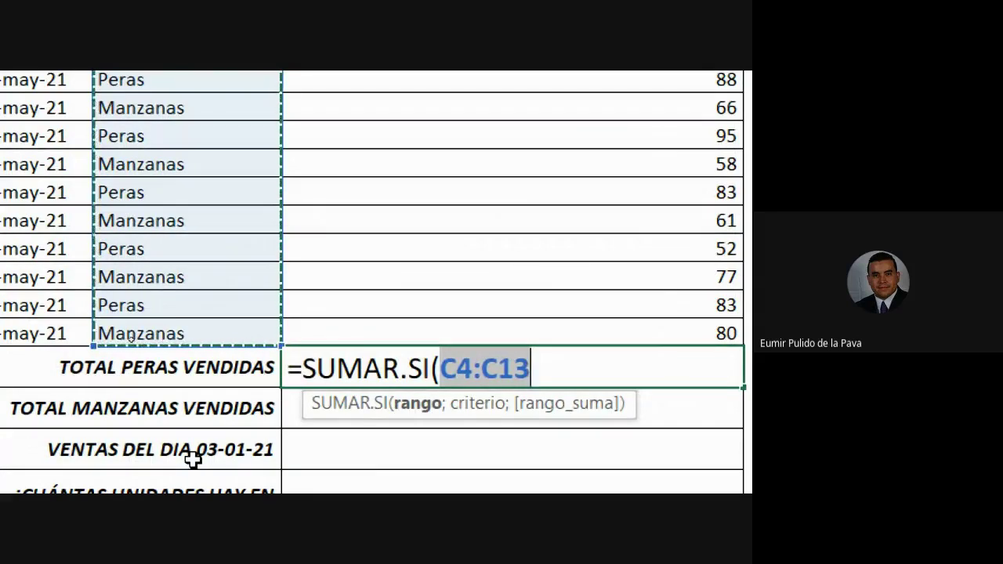
type(";")
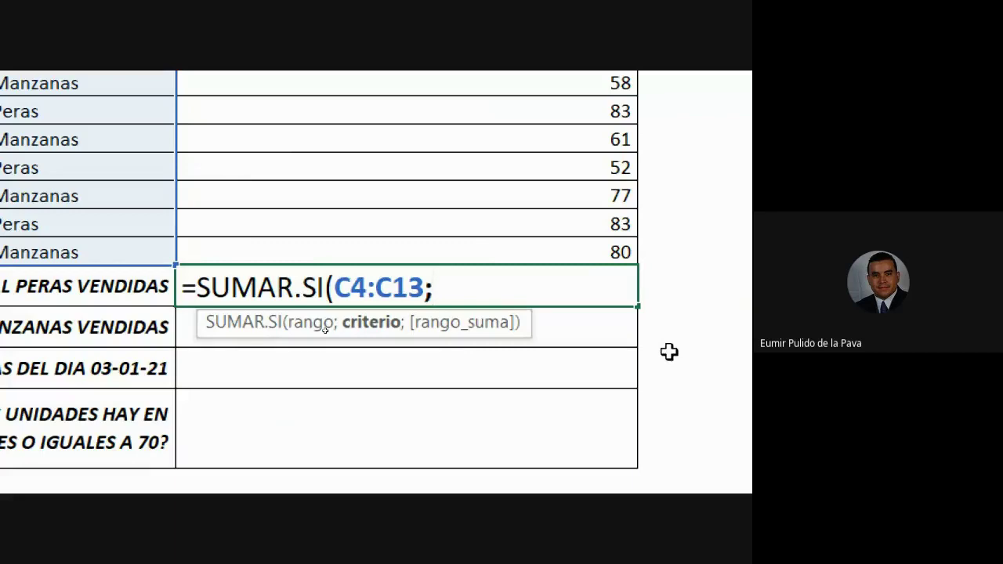
Type the criterion "PERAS" after the C4:C13 range
type("\"")
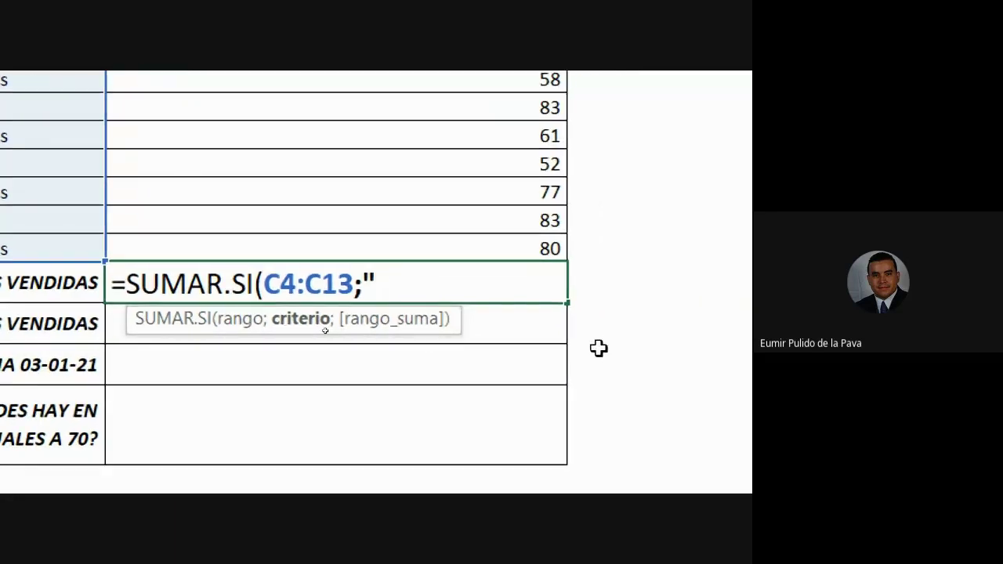
type("PERAS")
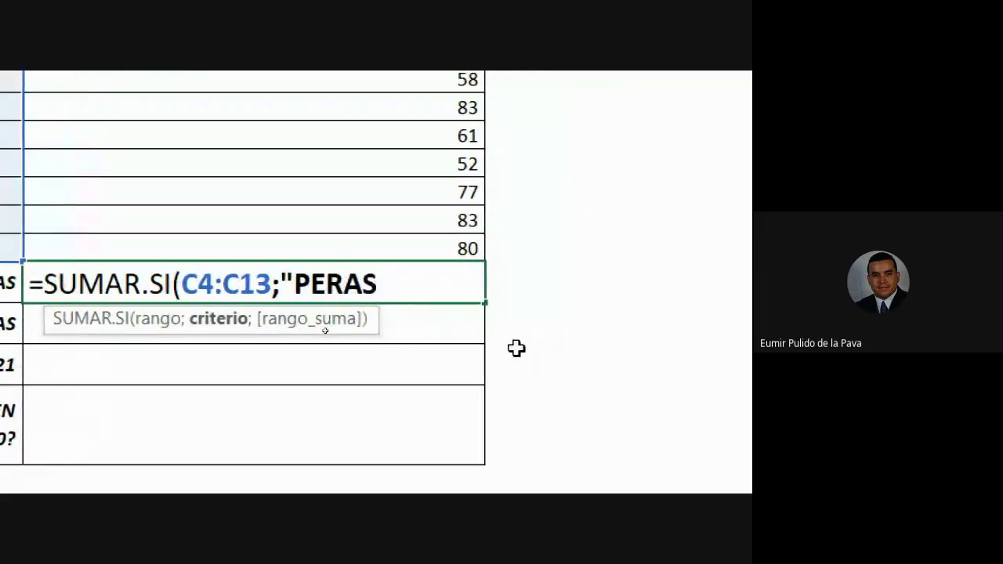
type("\"")
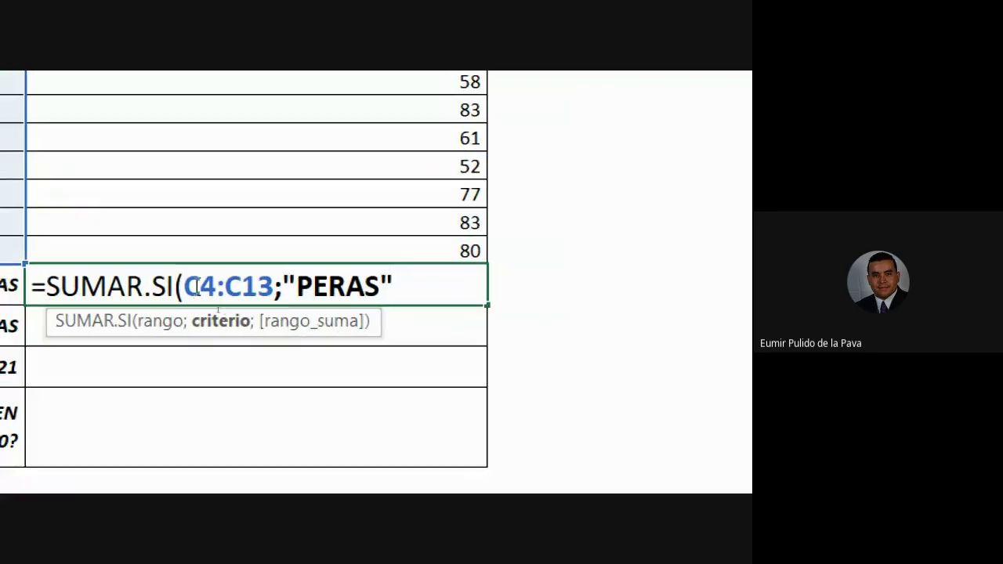
left_click_drag(184, 287, 381, 287)
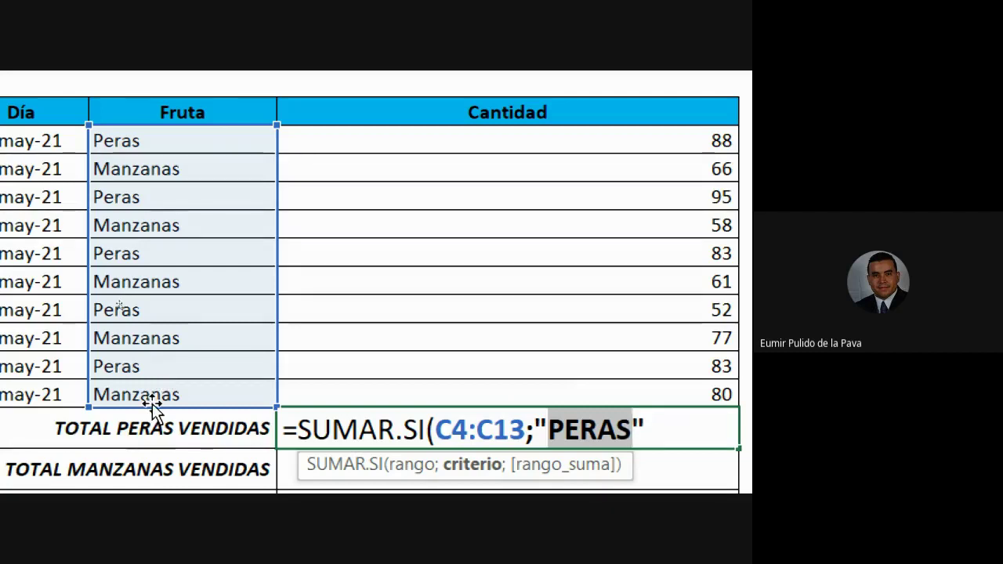
scroll(195, 463, "down", 1)
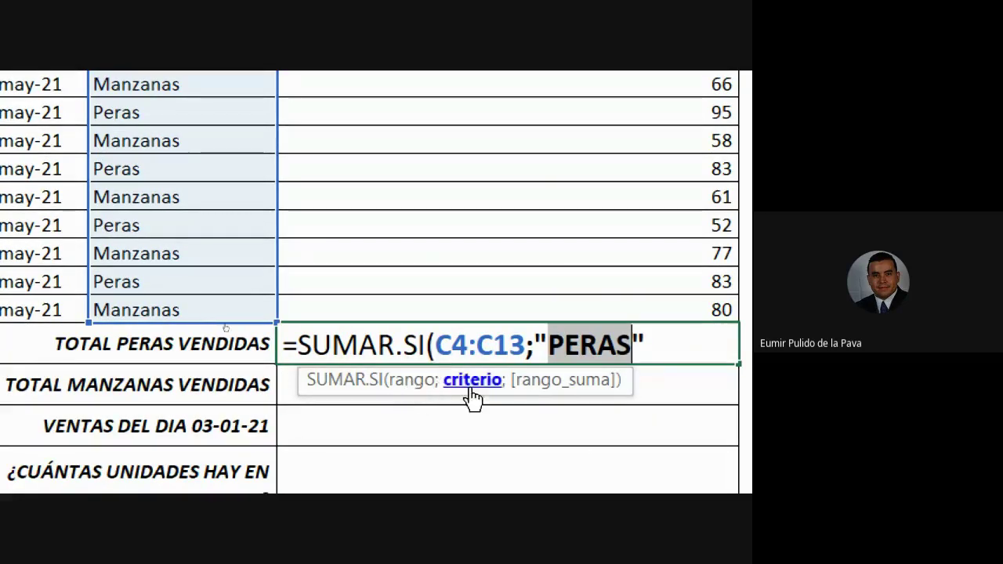
left_click_drag(435, 345, 649, 348)
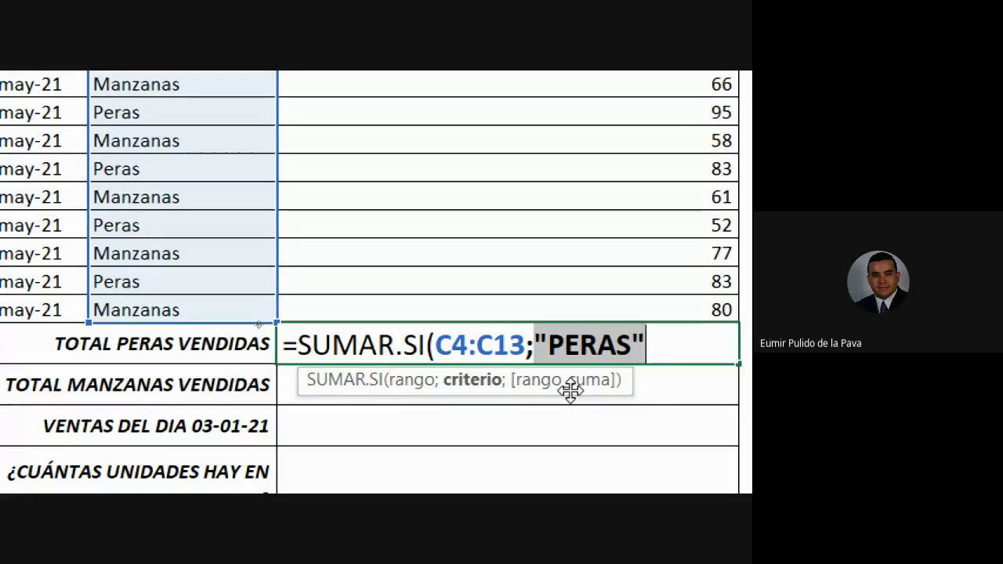
left_click(640, 354)
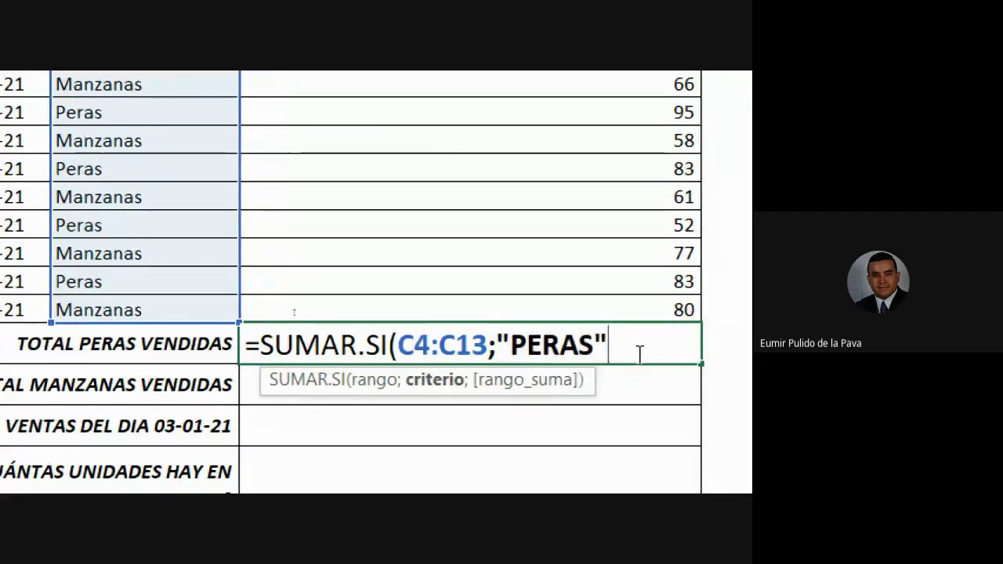
Enter =SUMAR.SI(C4:C13;"PERAS"), then reopen it and delete the closing parenthesis
type(")")
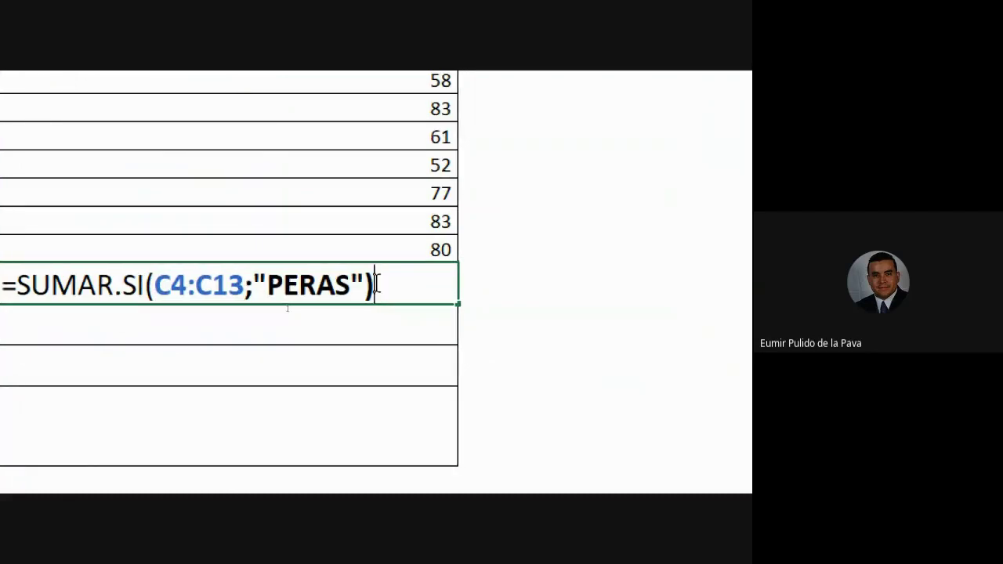
key("Return")
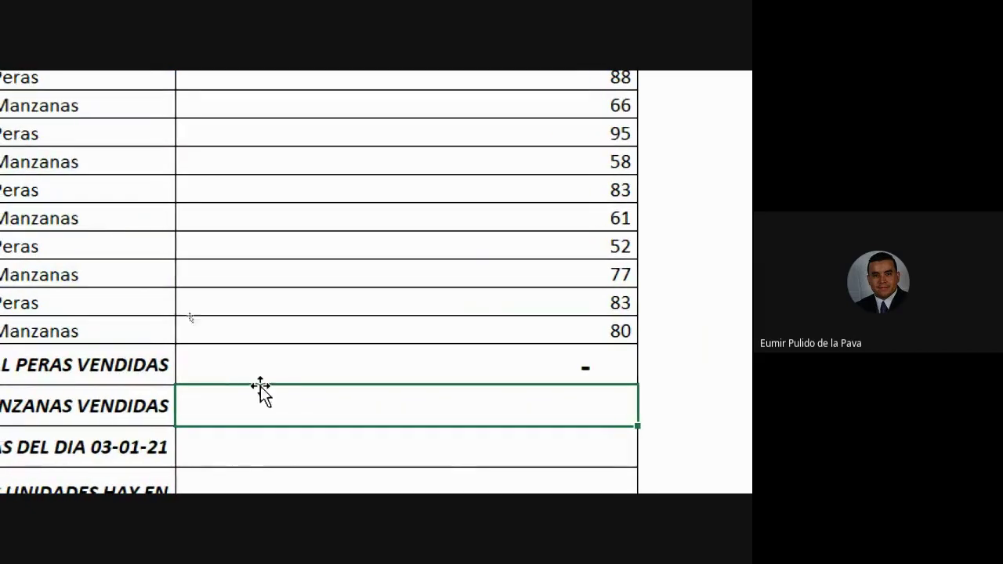
double_click(286, 368)
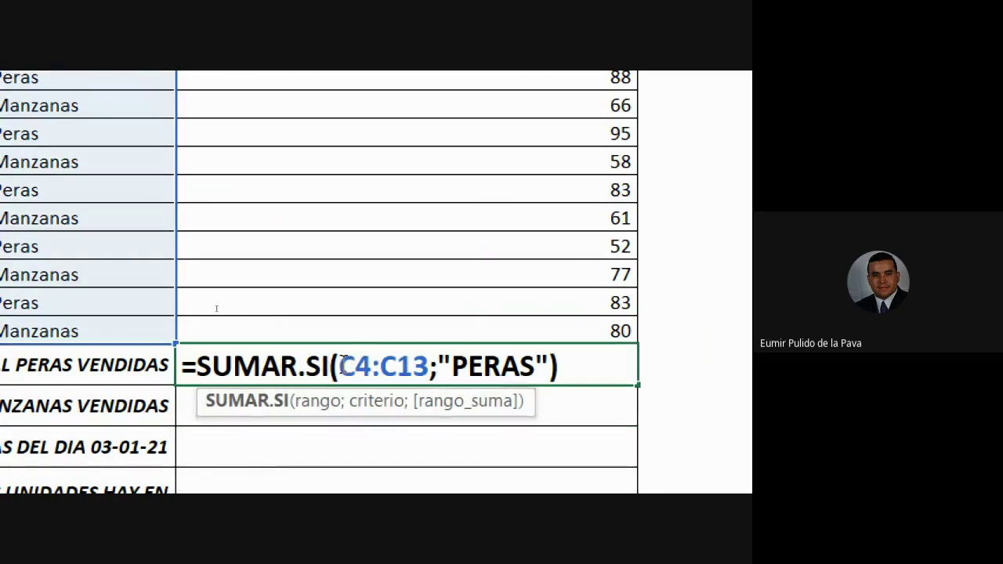
left_click_drag(340, 366, 548, 368)
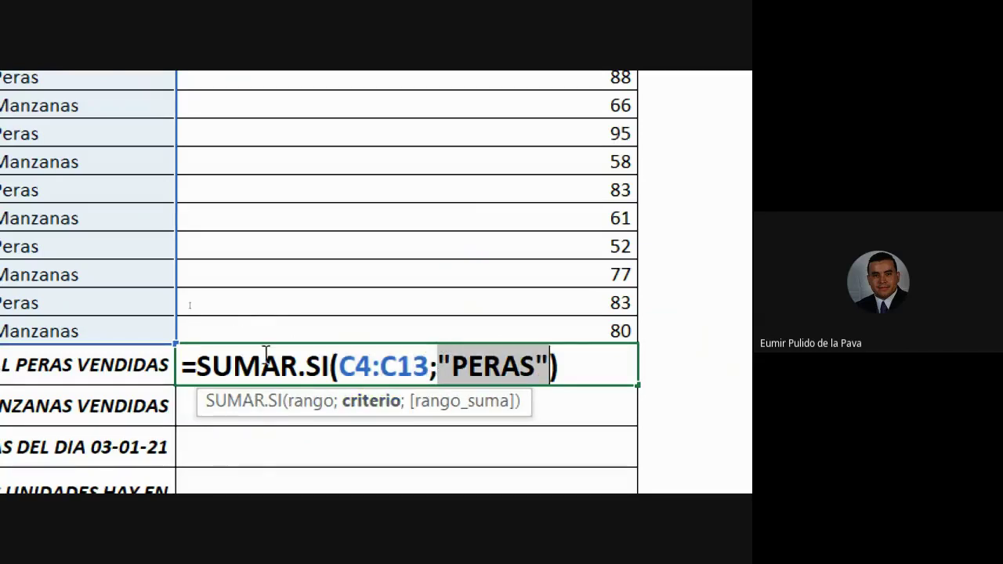
left_click_drag(195, 365, 437, 368)
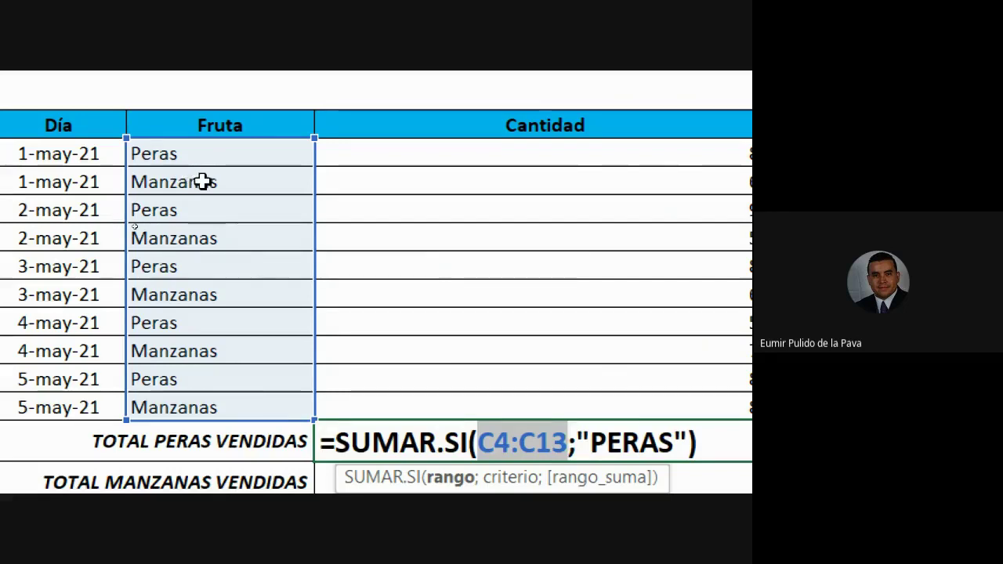
left_click(507, 270)
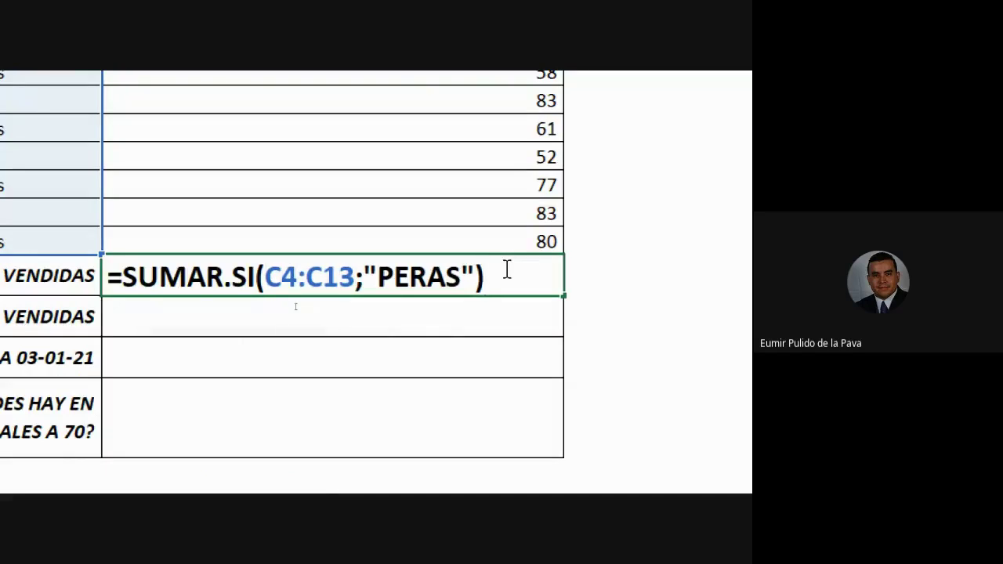
key("BackSpace")
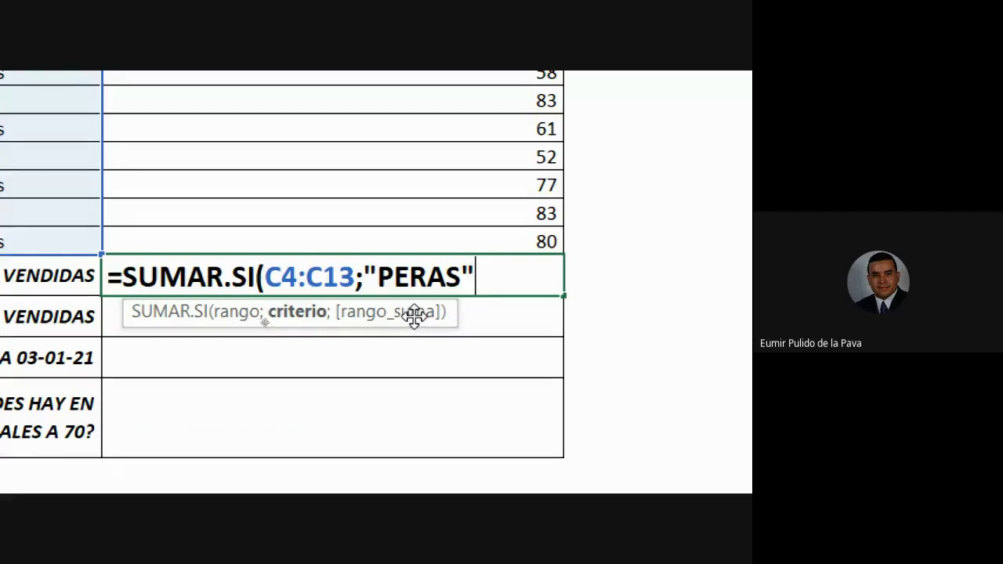
Add ;D4:D13 as the sum range and close the formula so the pear total shows 401
type(";")
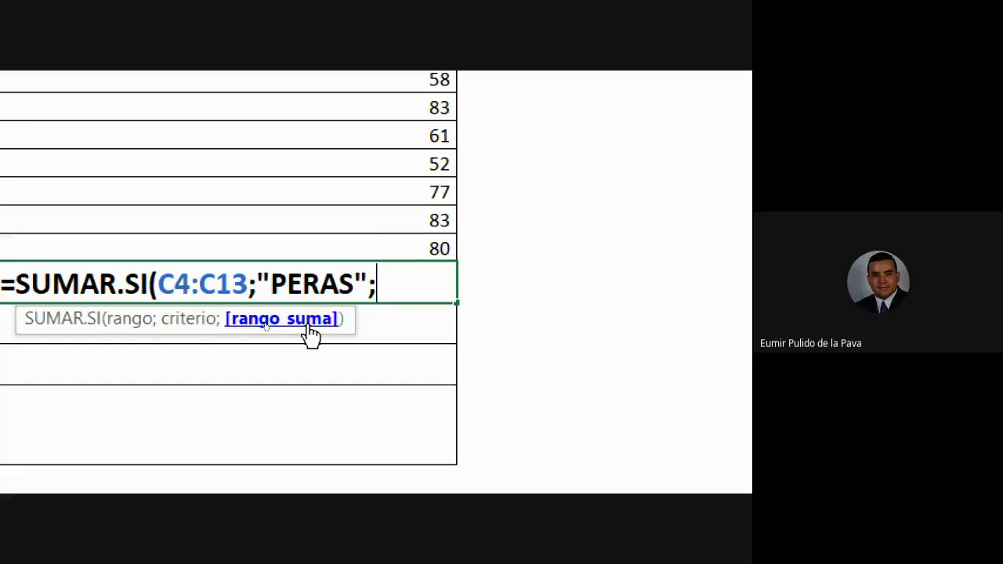
scroll(325, 87, "up", 2)
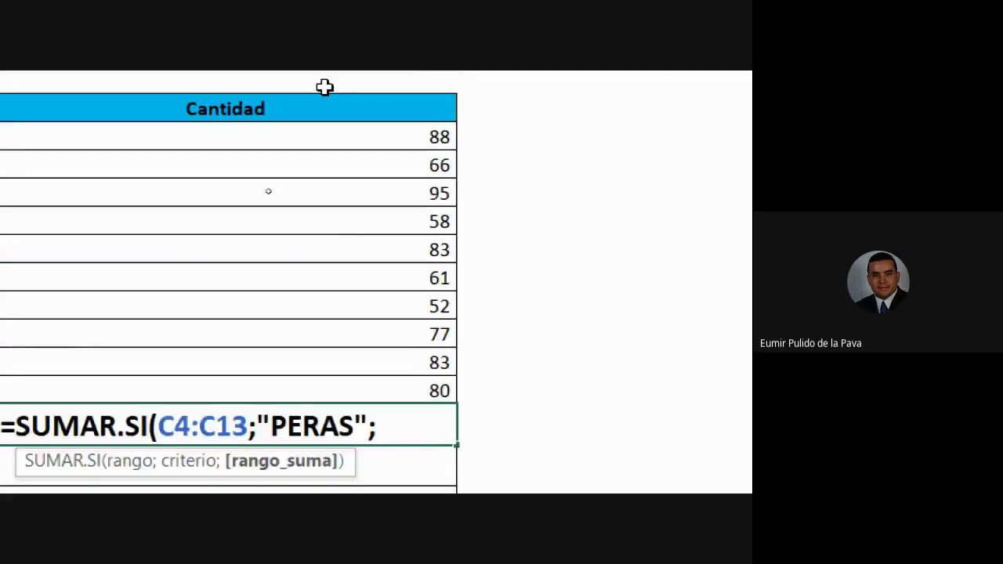
scroll(337, 224, "up", 1)
left_click_drag(336, 224, 334, 408)
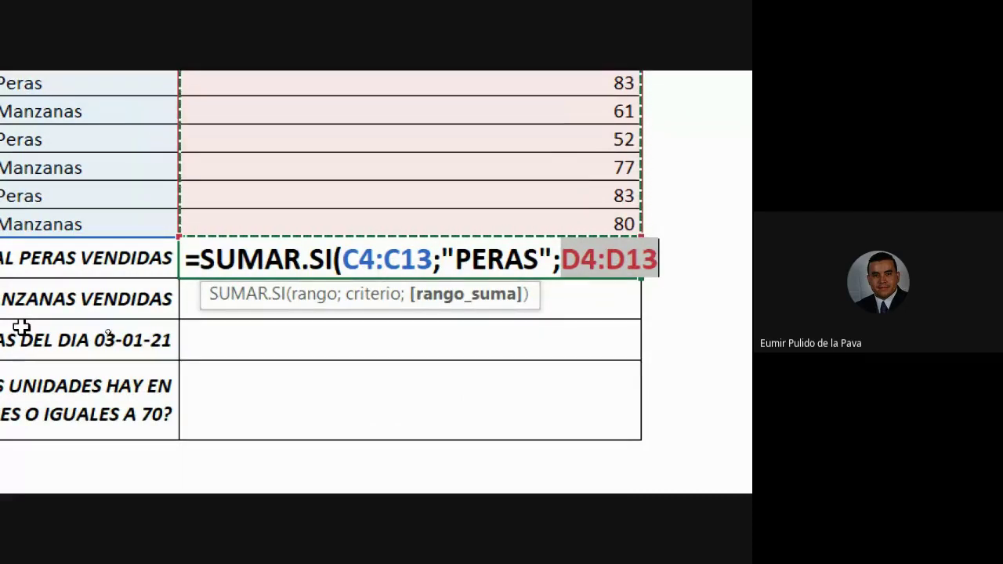
type(")")
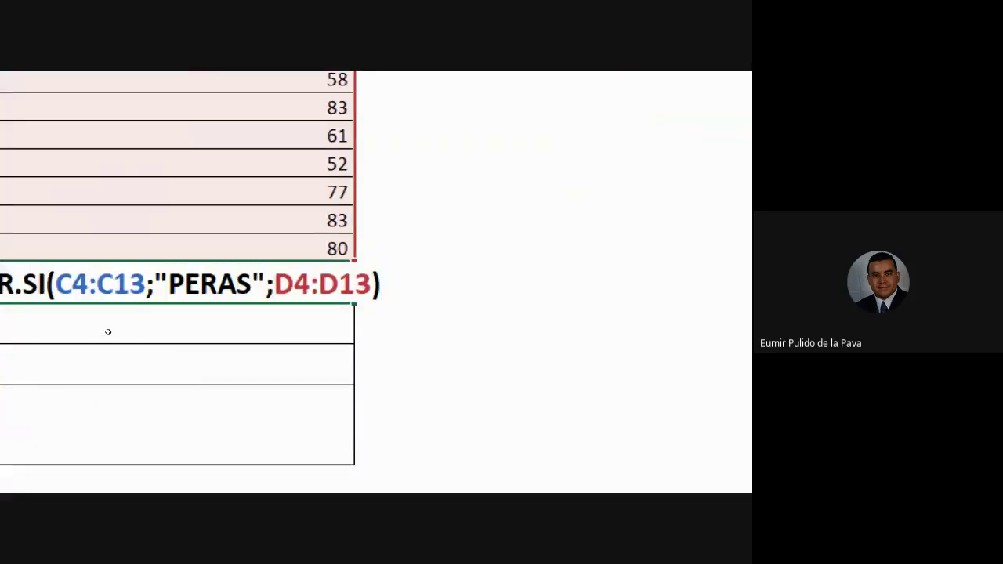
key("Return")
key("super+plus")
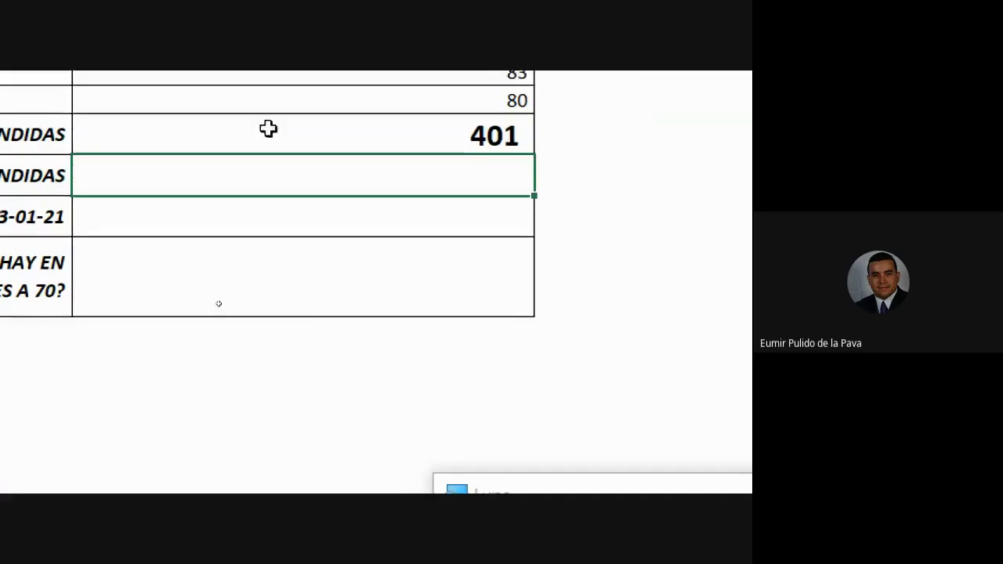
key("super+minus")
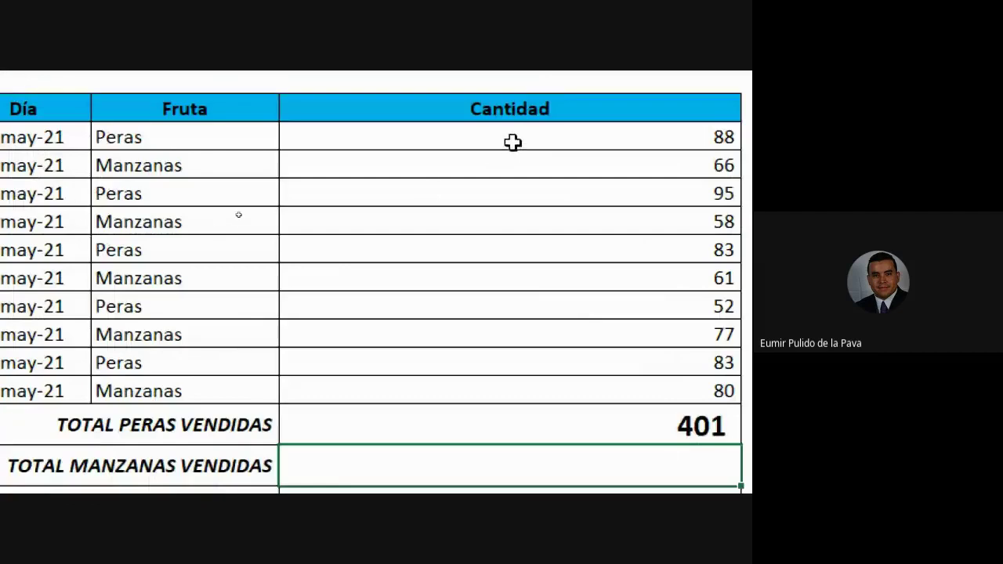
left_click(513, 142)
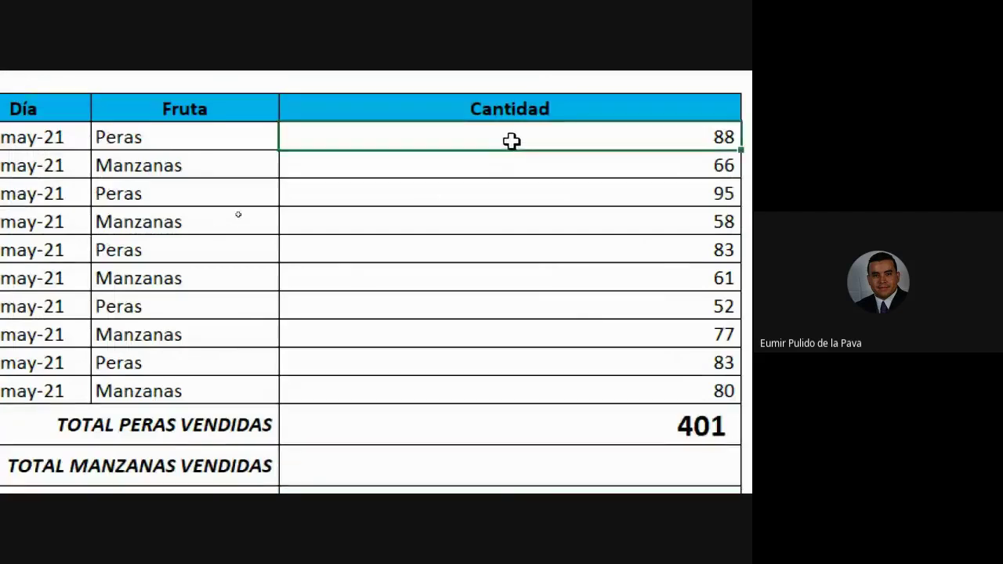
left_click(468, 197, "ctrl")
left_click(391, 236, "ctrl")
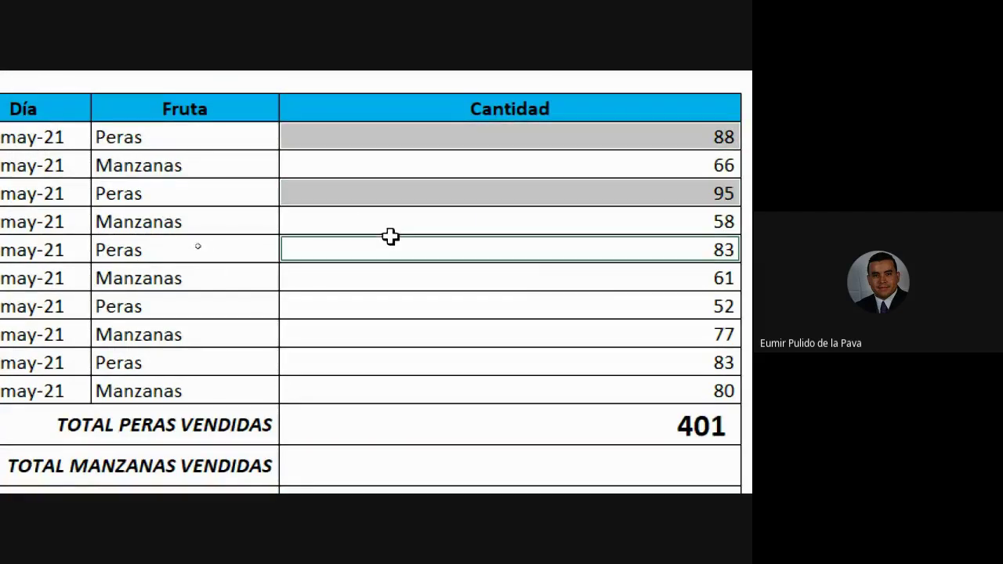
left_click(451, 299, "ctrl")
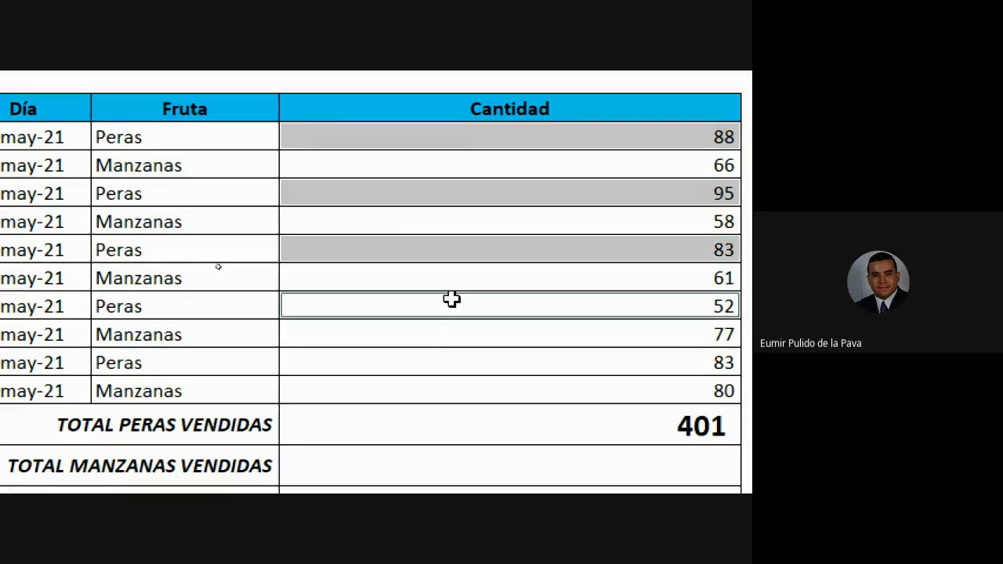
left_click(369, 368, "ctrl")
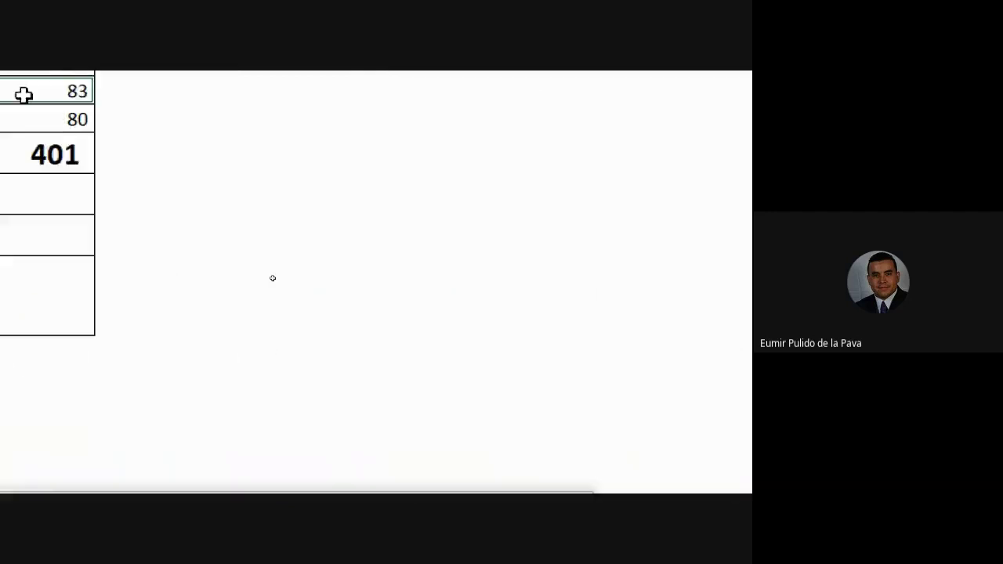
left_click(506, 412)
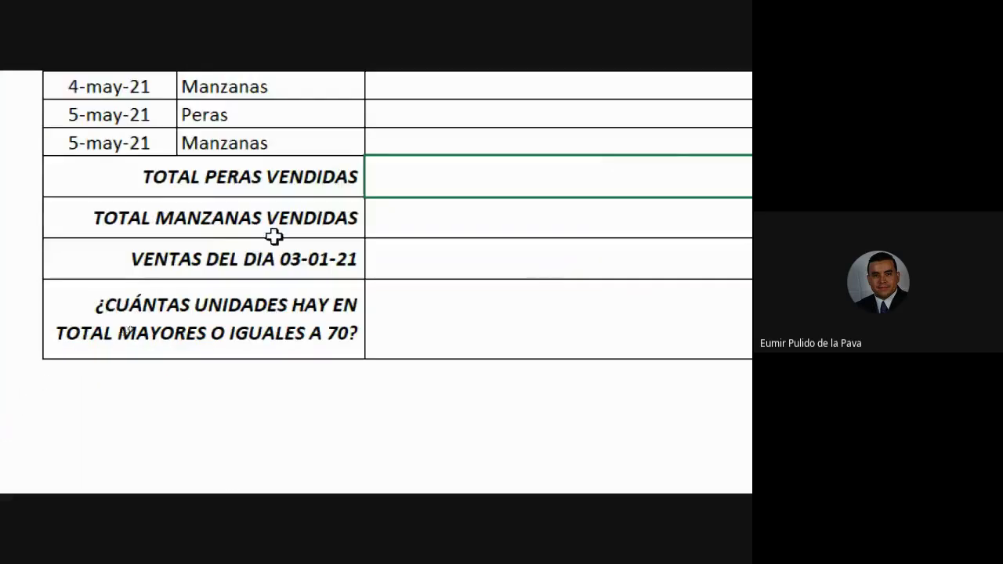
double_click(531, 175)
left_click_drag(497, 178, 583, 205)
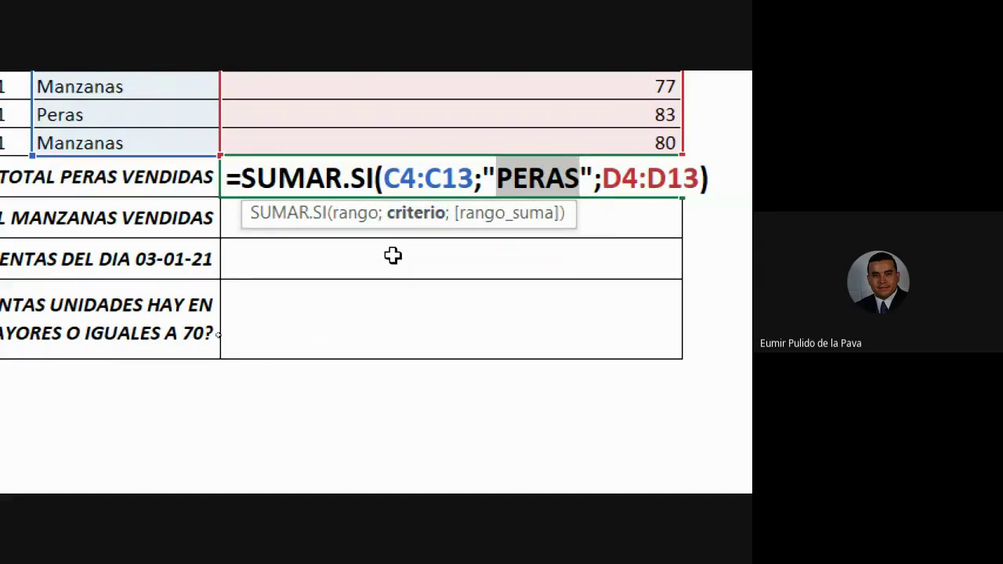
key("Return")
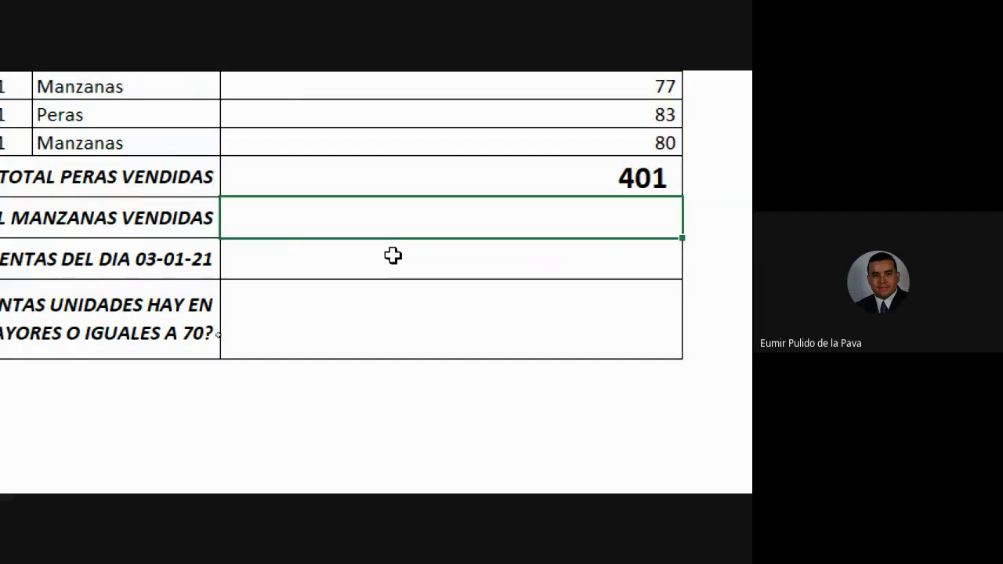
Start =SUMAR.SI in the apple-total cell with range C4:C13 and criterion "manzanas"
type("=SUMA")
key("Down")
key("Down")
key("Down")
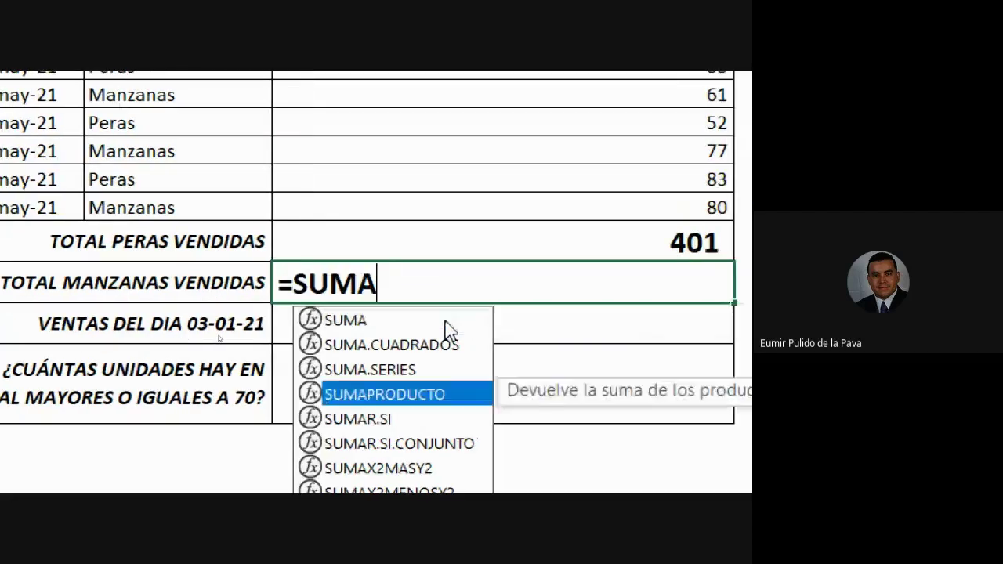
key("Down")
key("Tab")
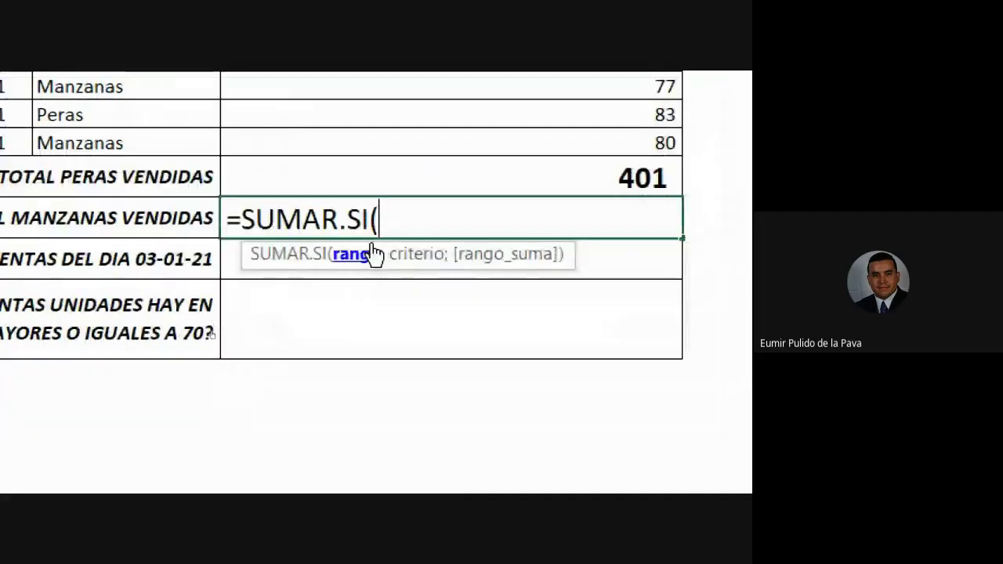
left_click_drag(224, 117, 250, 368)
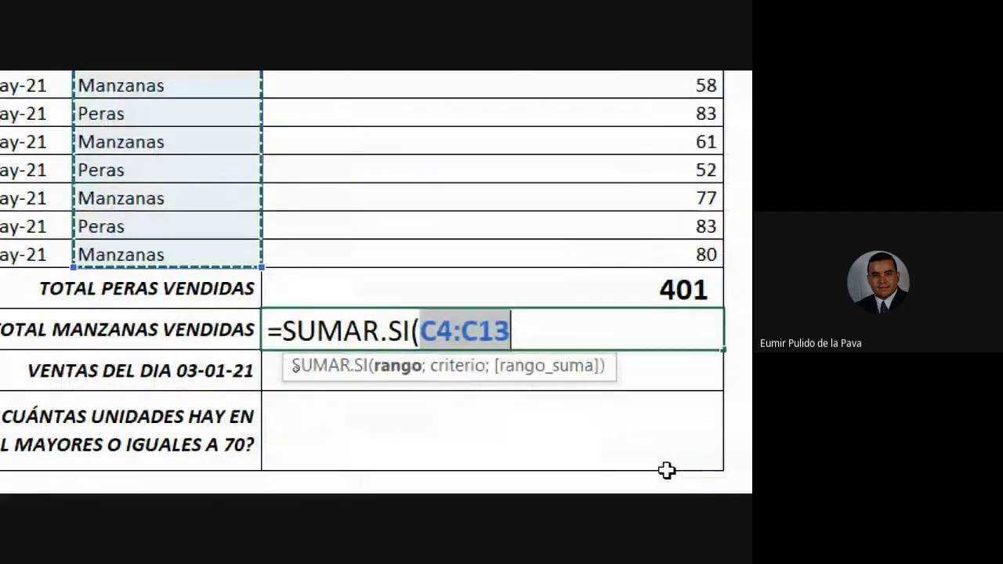
type(";\"")
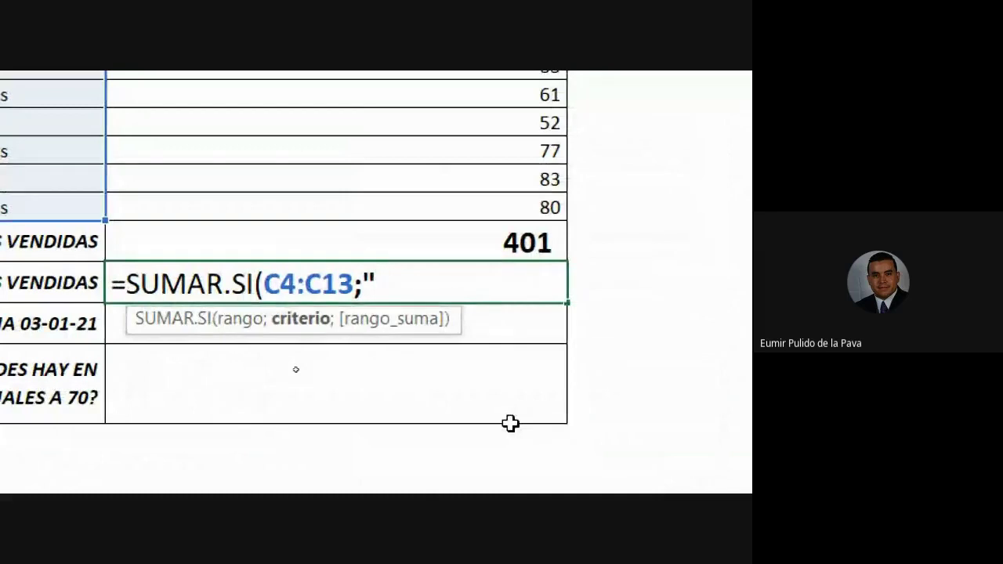
type("manza")
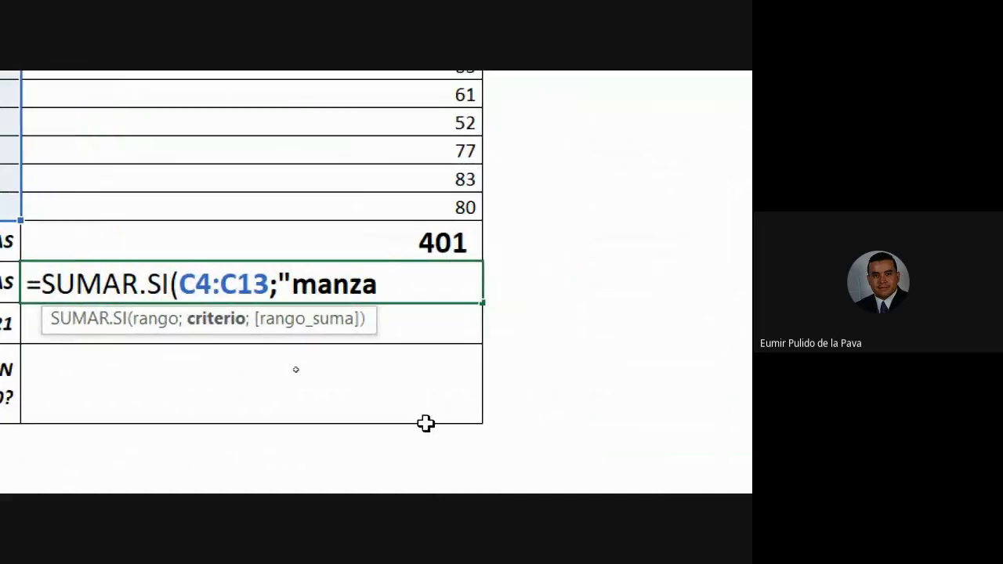
type("nas\"")
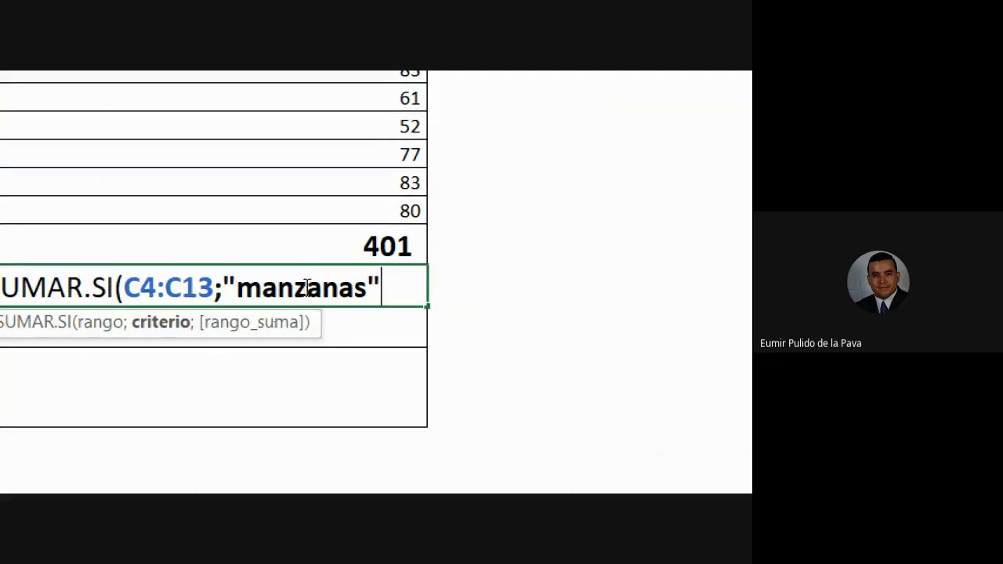
Change the criterion's capitalization to "ManZaNas"
key("BackSpace")
type("Z")
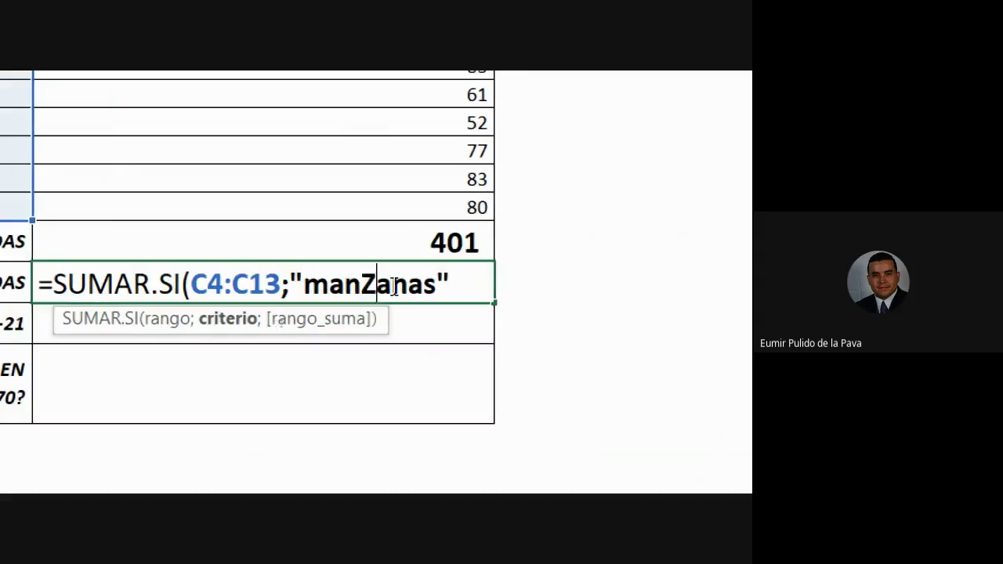
key("BackSpace")
type("N")
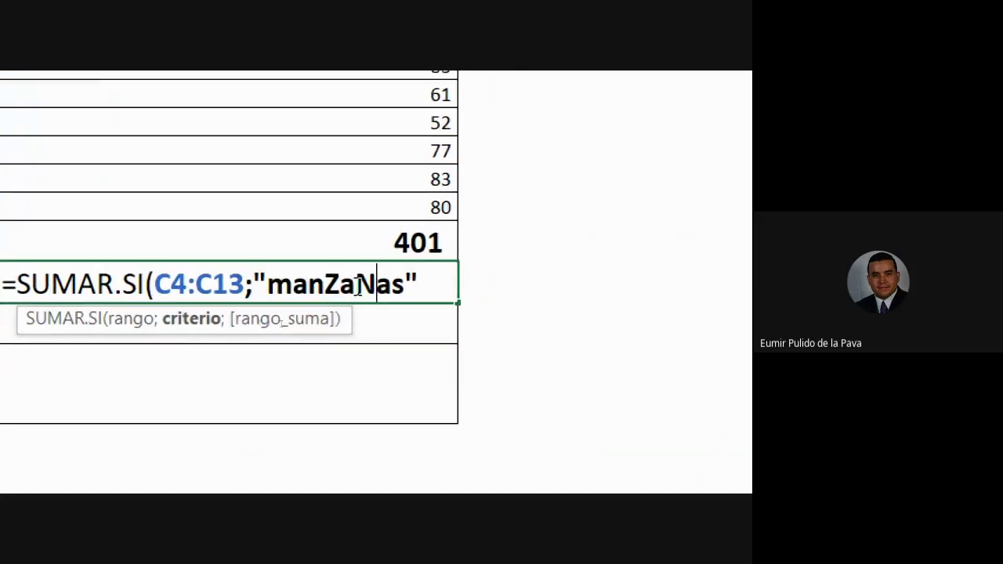
left_click(258, 284)
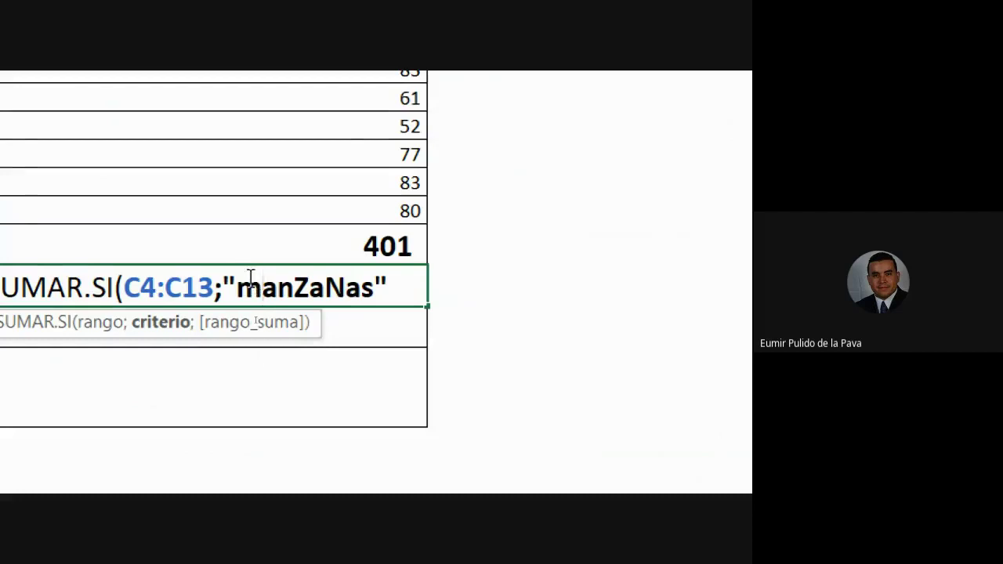
key("BackSpace")
type("M")
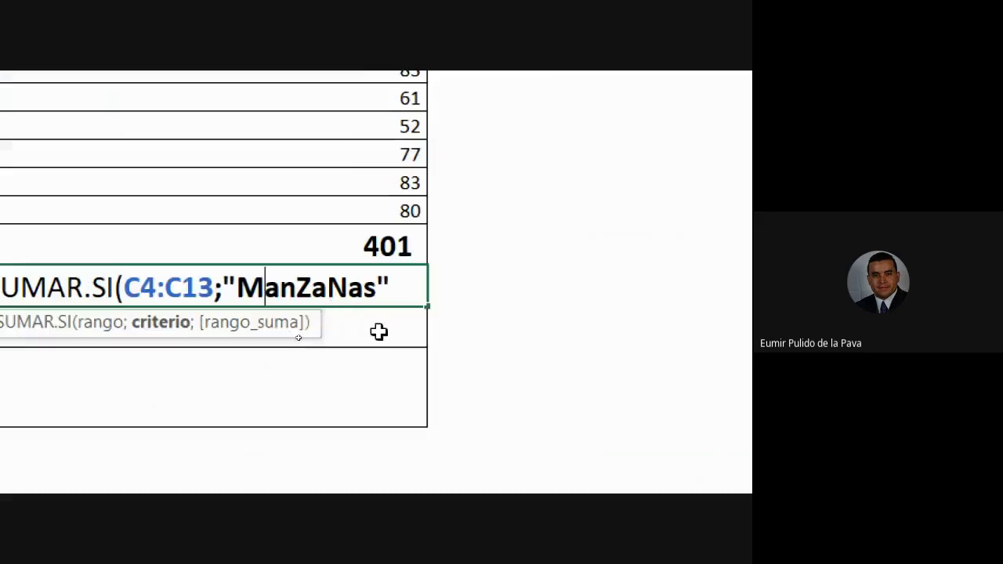
Replace the closing parenthesis with a semicolon and begin the sum-range argument with [
left_click(503, 283)
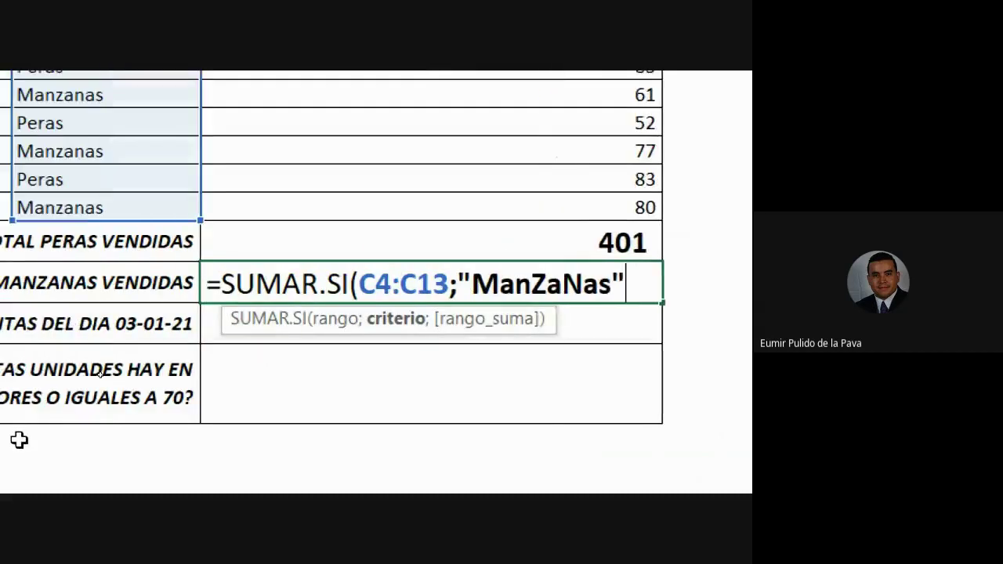
type(")")
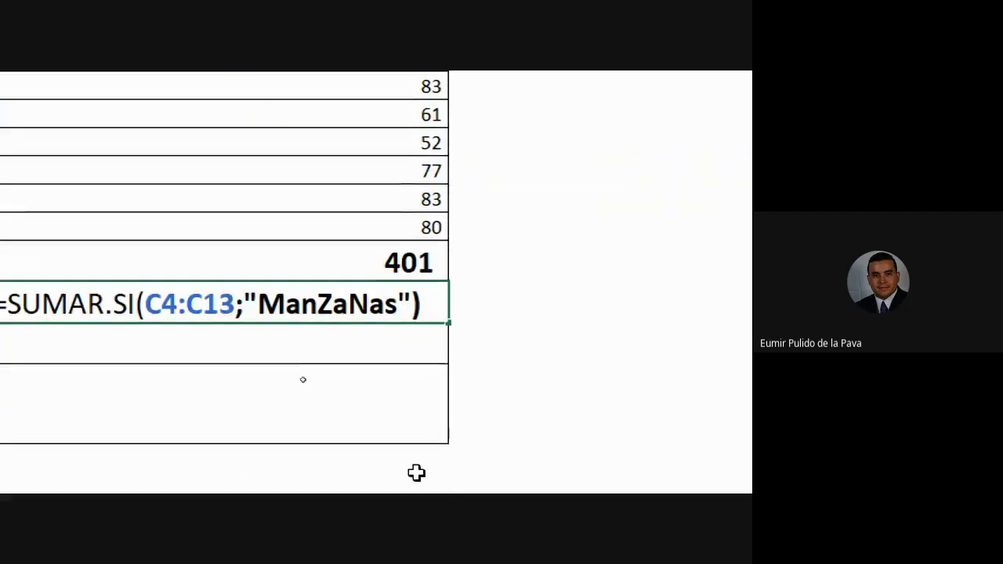
key("BackSpace")
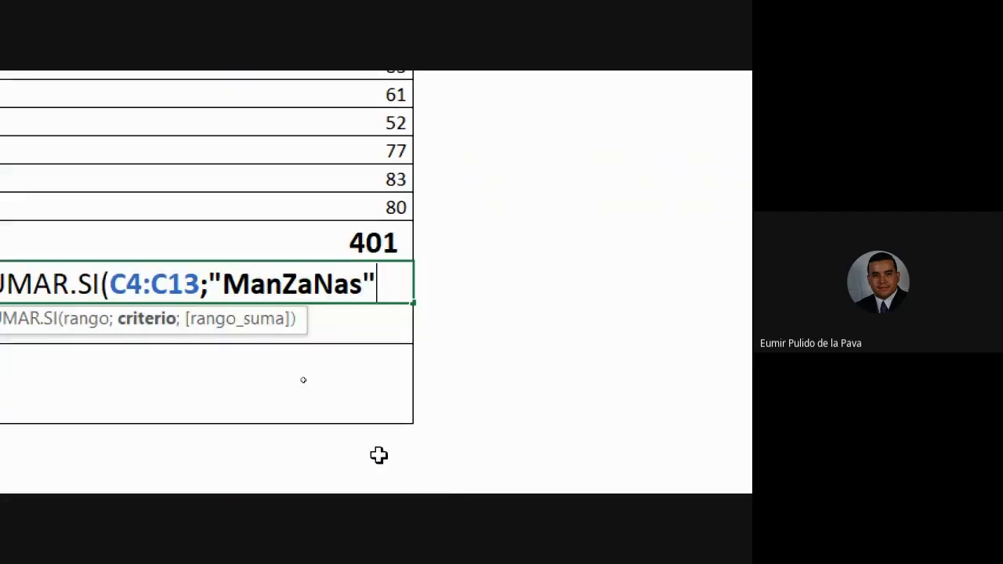
type(";")
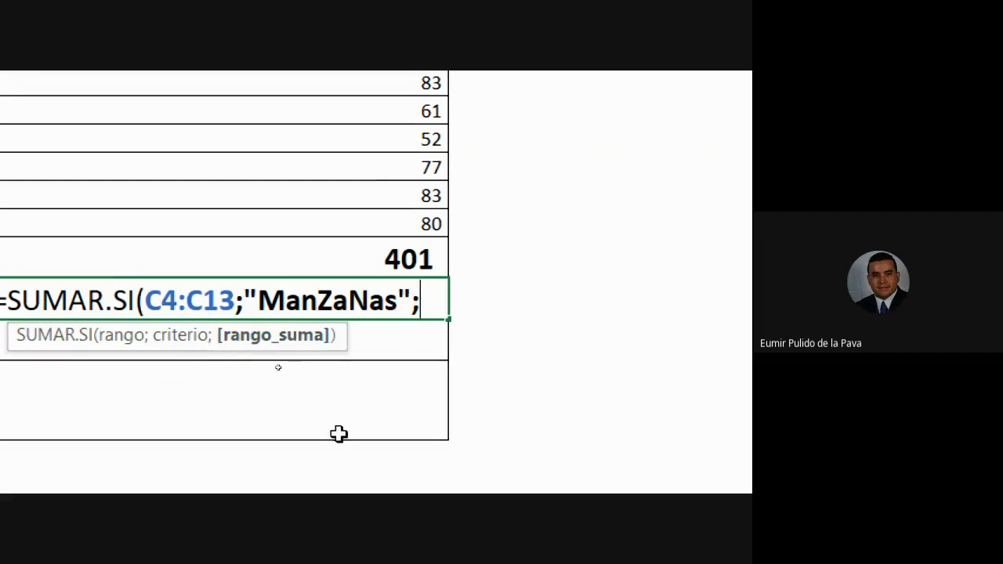
type("[")
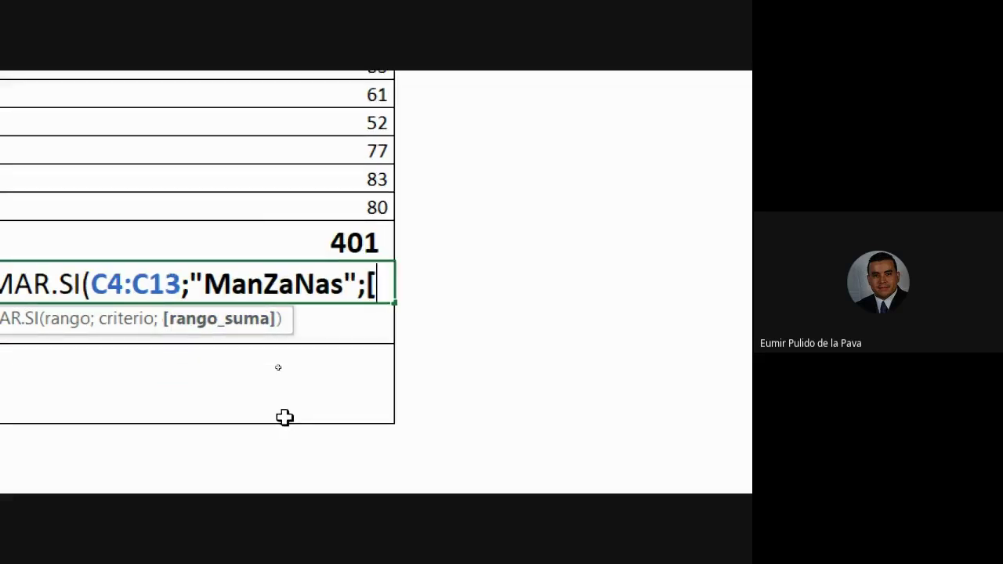
Dismiss the syntax error, replace [ with D4:D13 and close the formula to show 342
key("Return")
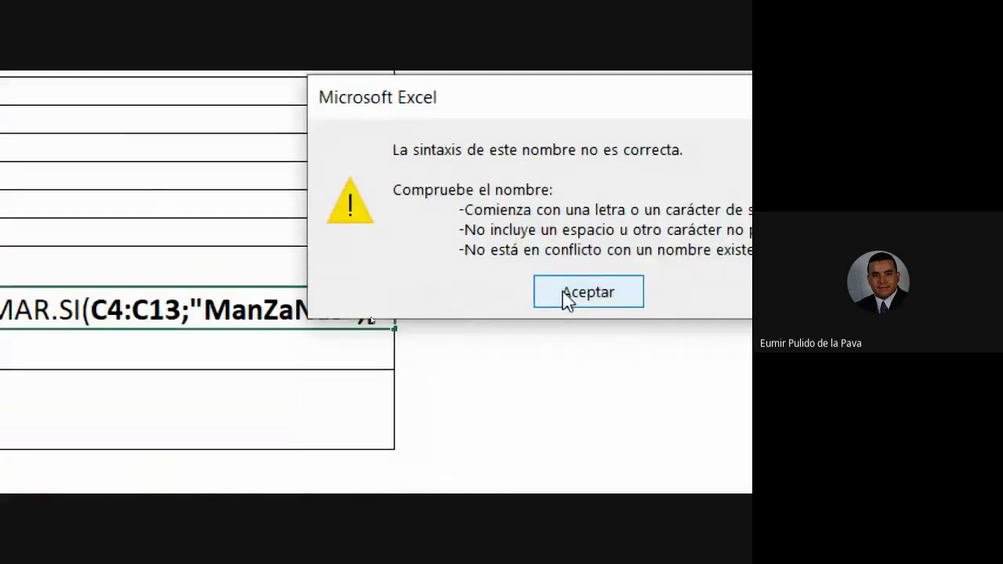
left_click(566, 296)
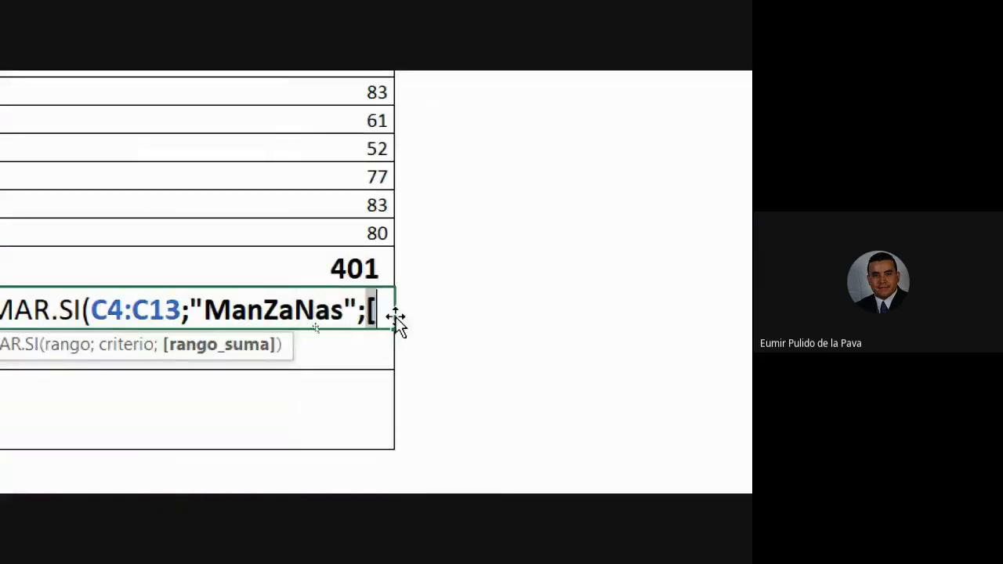
key("BackSpace")
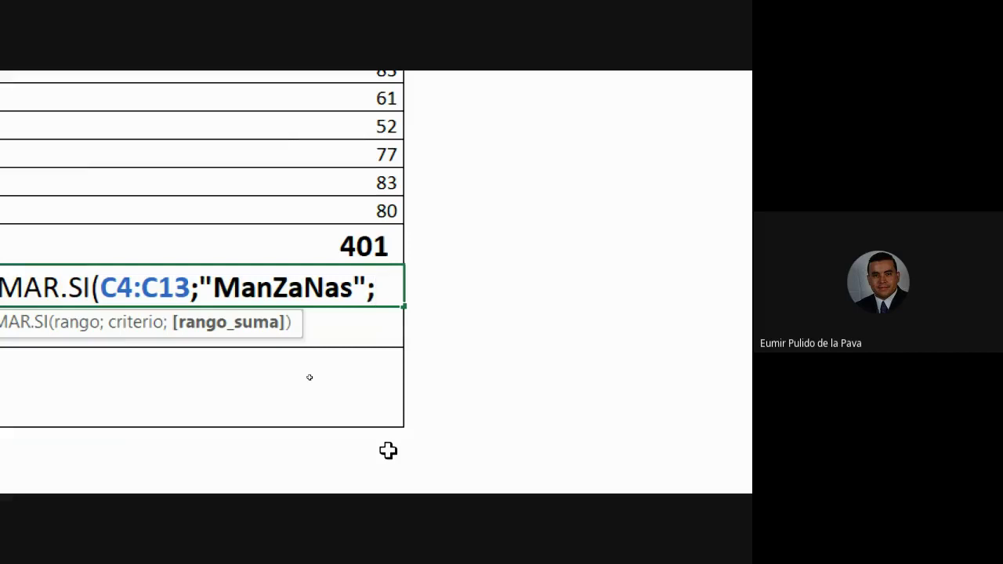
scroll(388, 451, "up", 3)
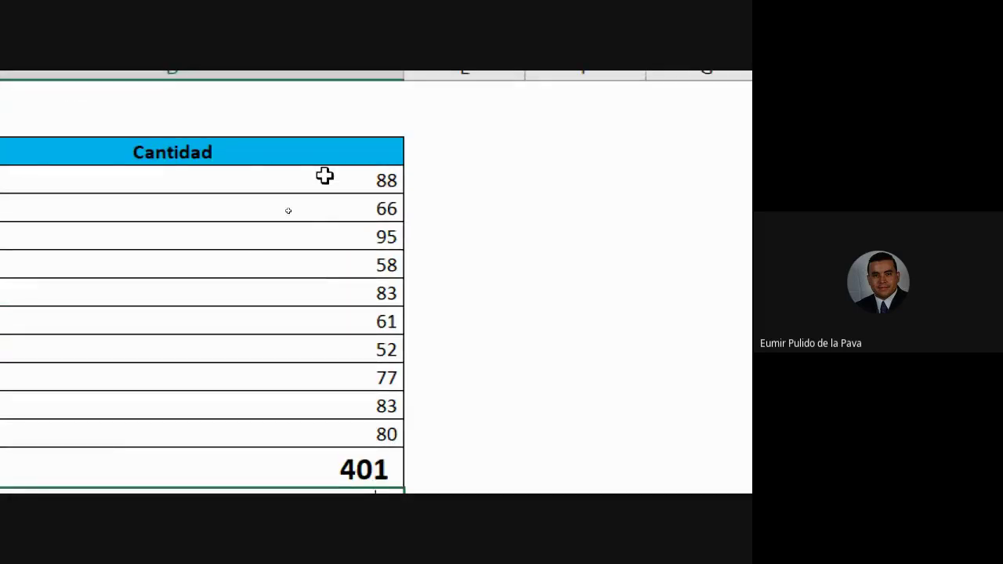
mouse_move(325, 177)
left_mouse_down()
mouse_move(350, 247)
mouse_move(372, 439)
left_mouse_up()
scroll(78, 470, "down", 3)
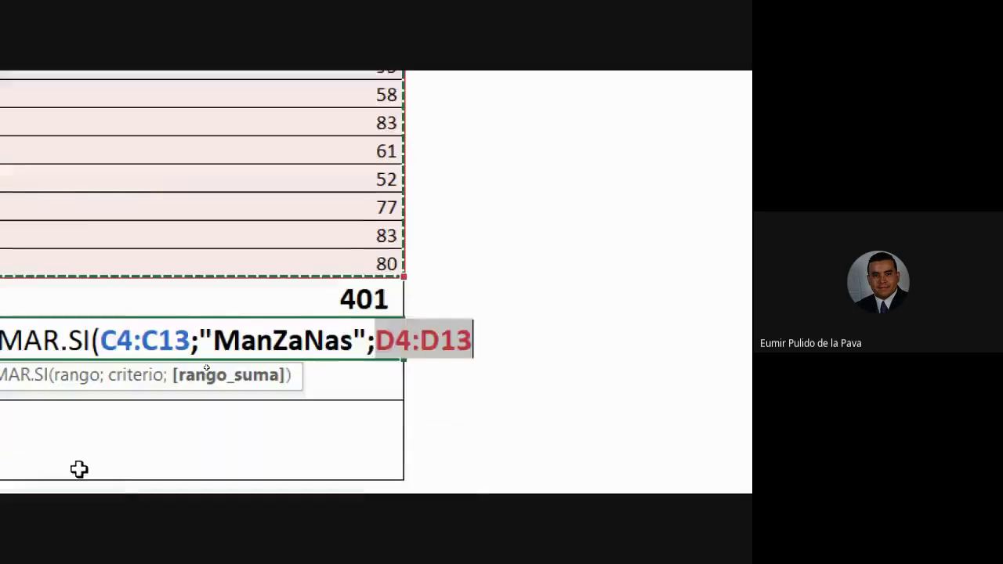
type(")")
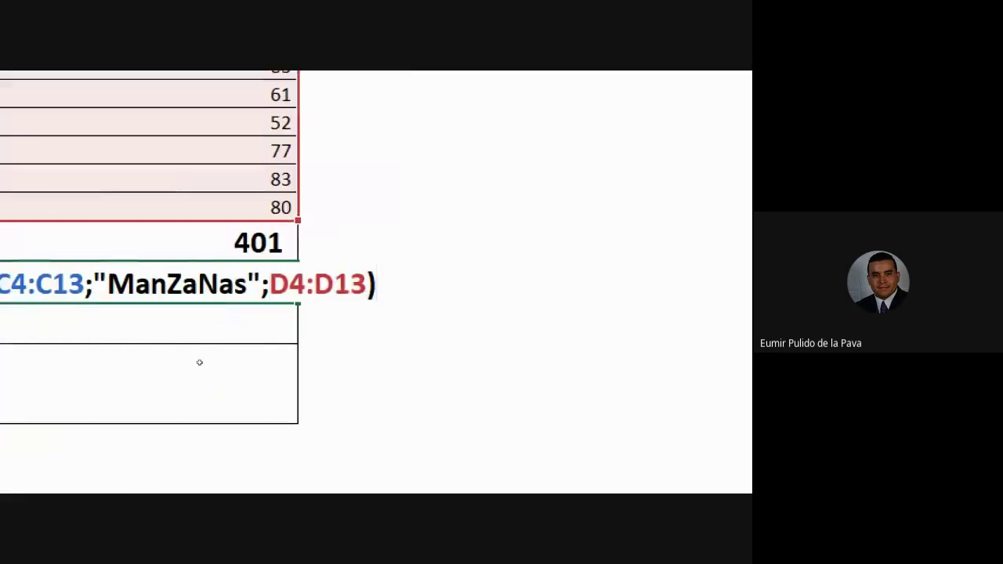
key("Return")
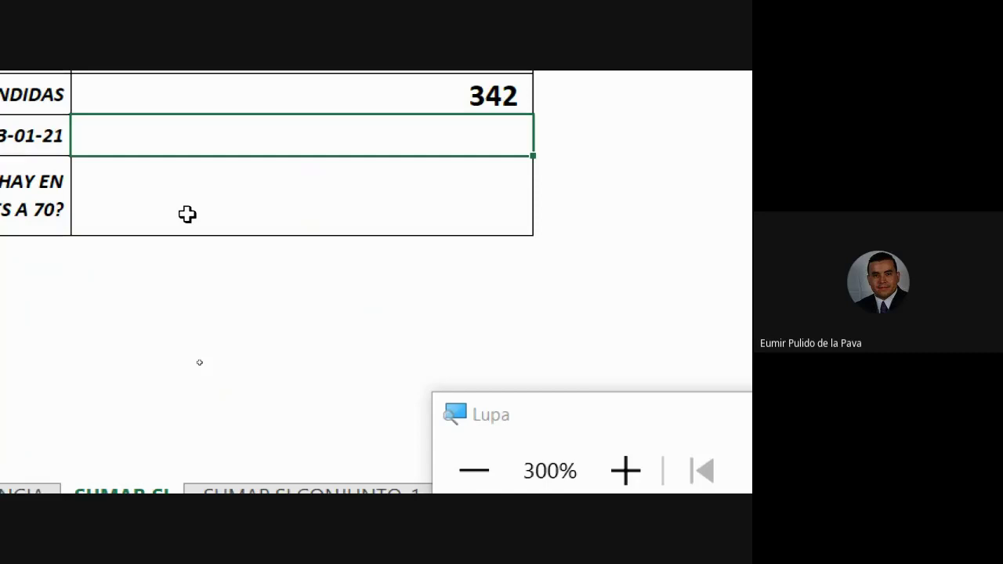
Select the 401 pear total and return screen magnification to 100%
left_click(228, 127)
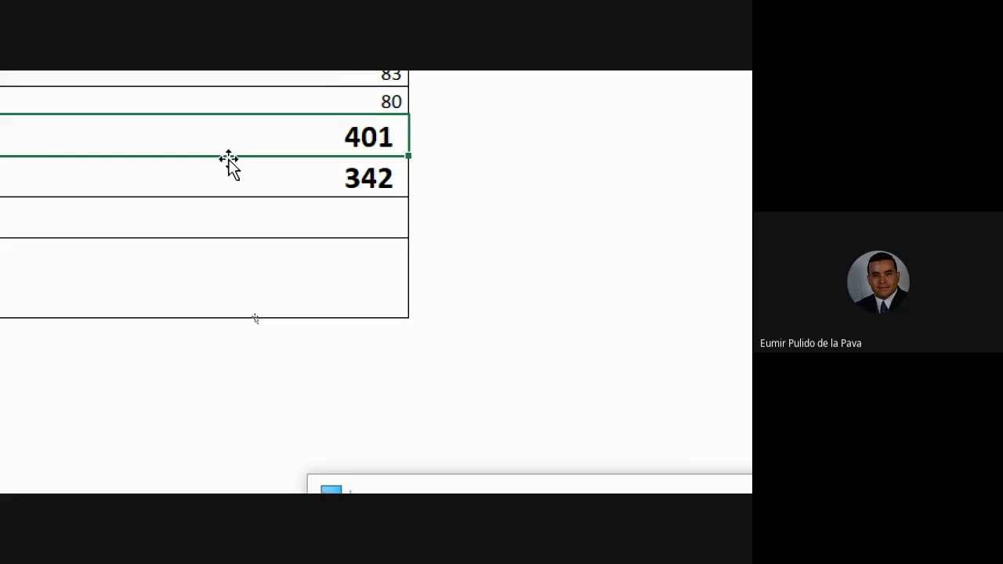
left_click(367, 409)
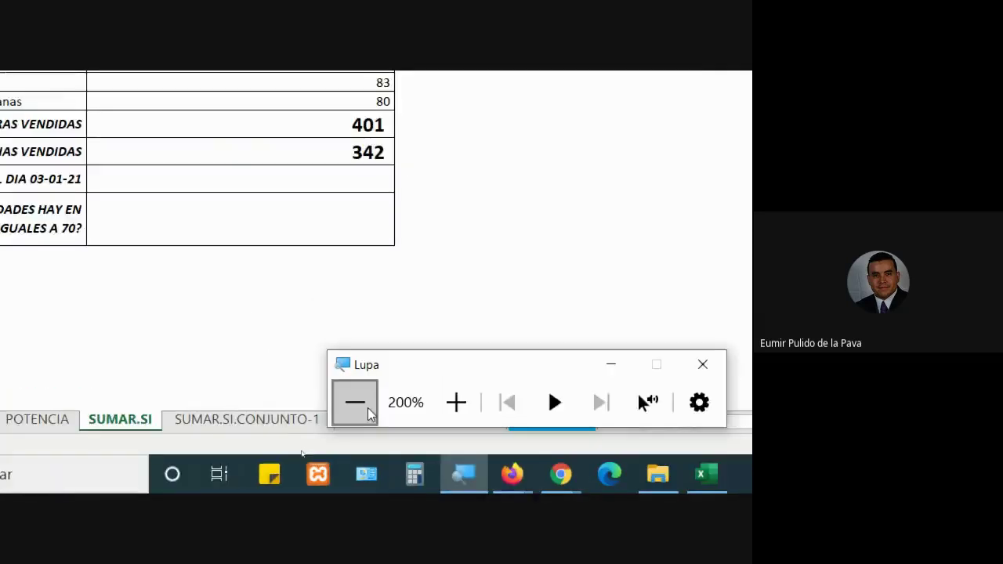
left_click(367, 409)
mouse_move(399, 483)
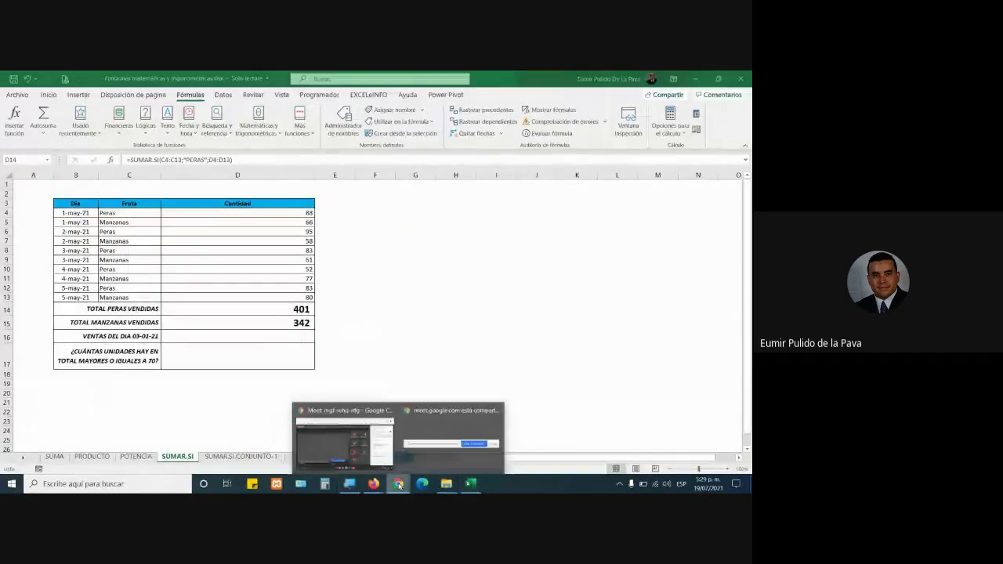
left_click(345, 442)
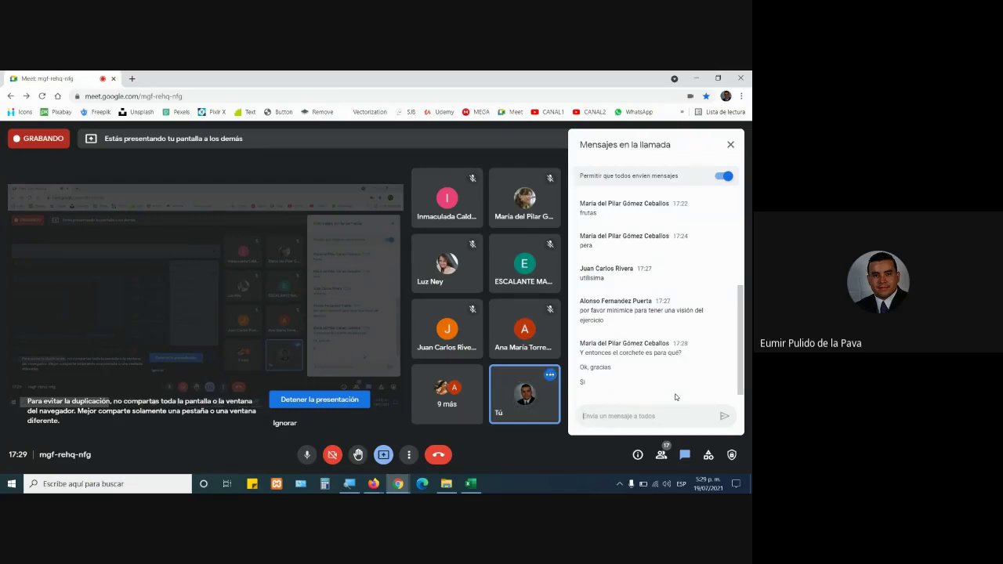
Copy the pear total's formatting from D14 onto G14 with Format Painter
left_click(470, 482)
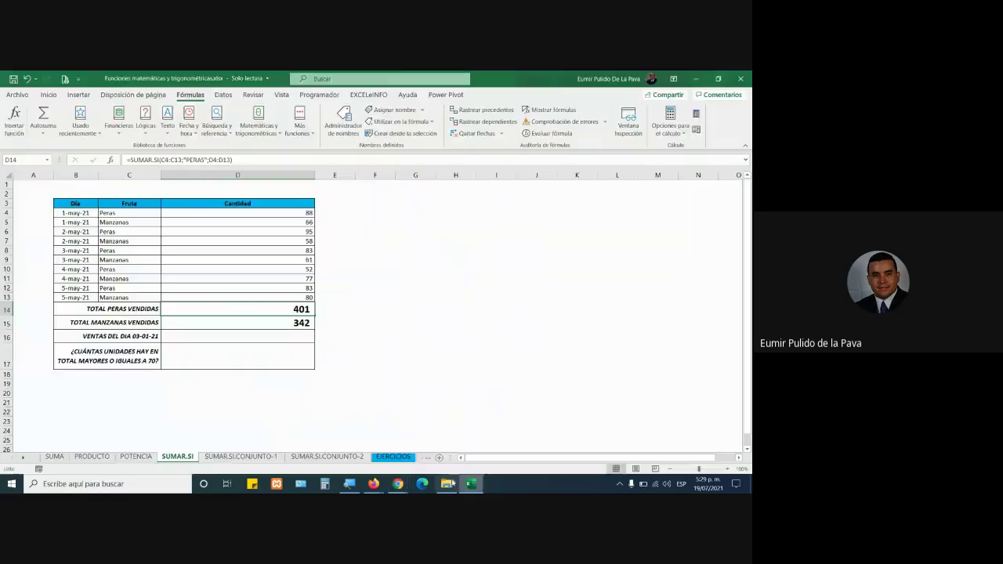
left_click(50, 96)
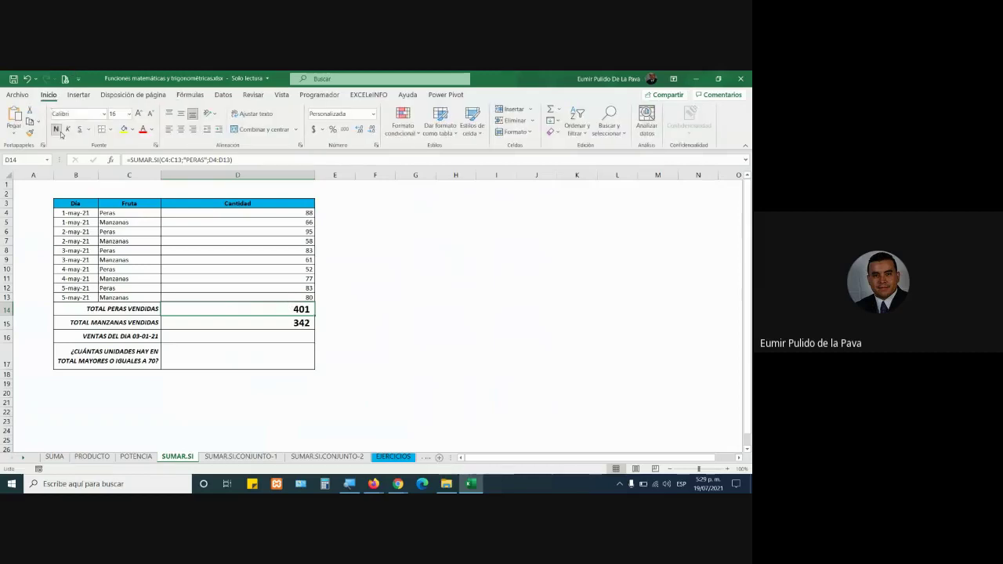
left_click(30, 133)
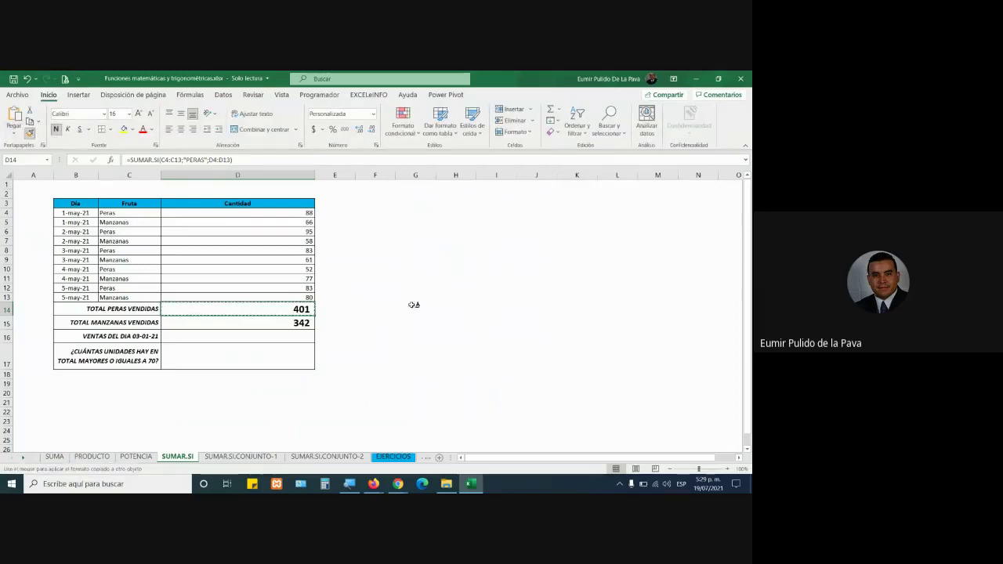
left_click(414, 305)
Start a =VA( formula in G14 and bring up its Argumentos de función dialog
type("=")
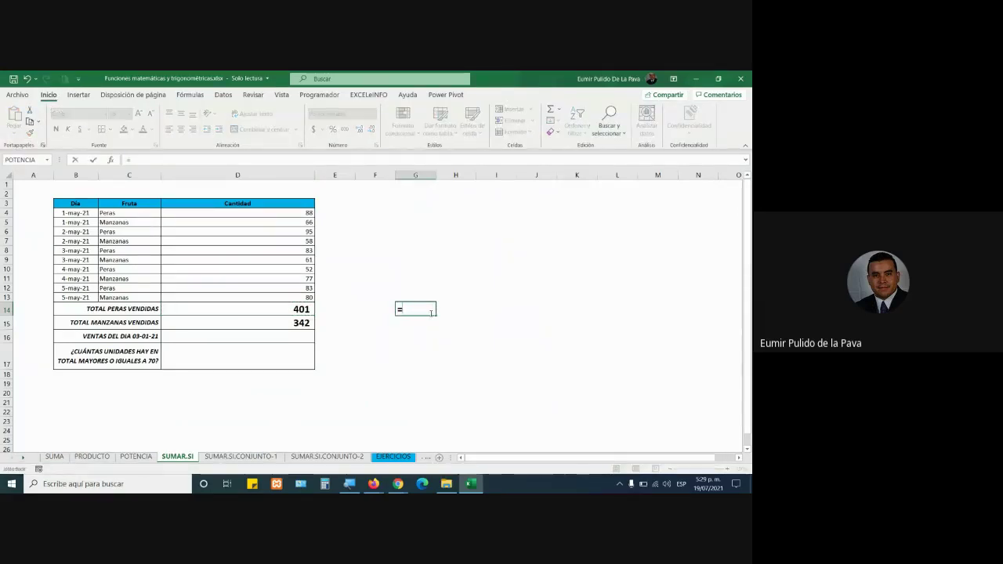
type("va")
key("Tab")
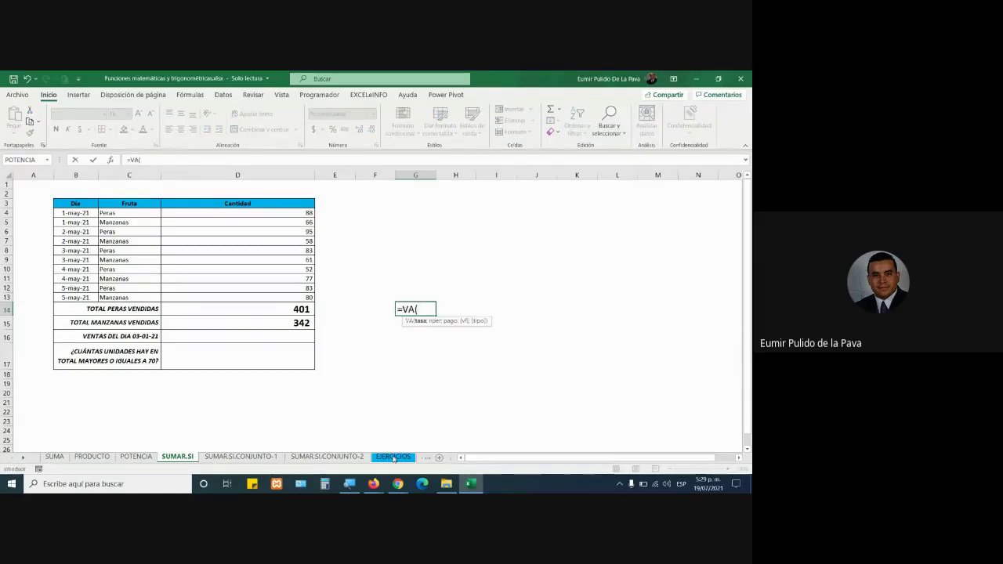
left_click(348, 483)
left_click(345, 449)
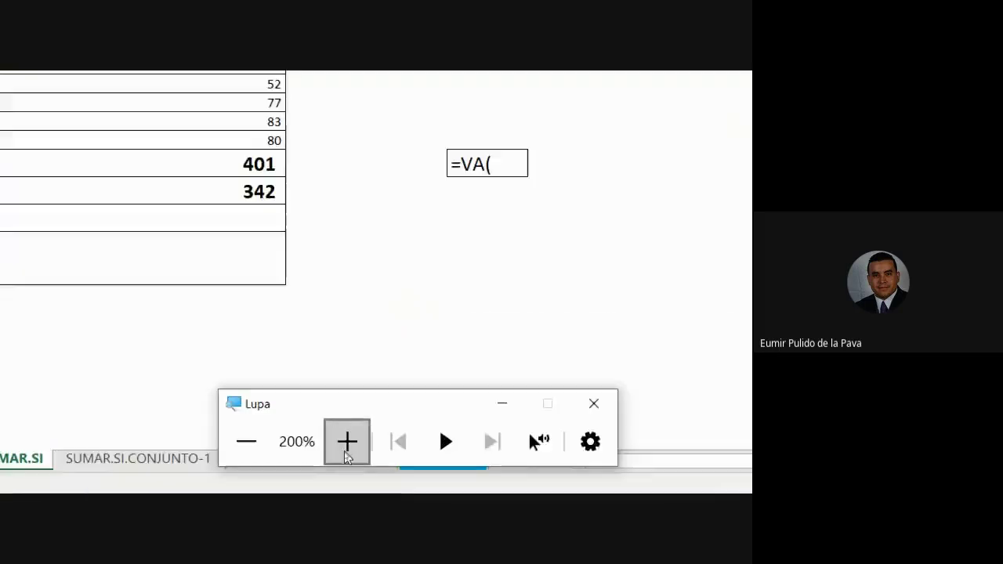
left_click(345, 448)
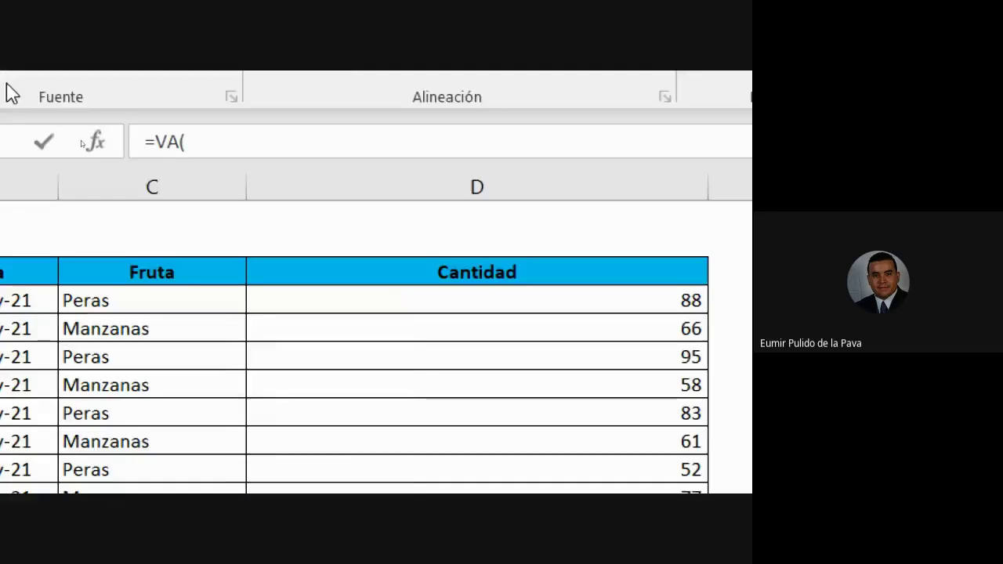
left_click(95, 141)
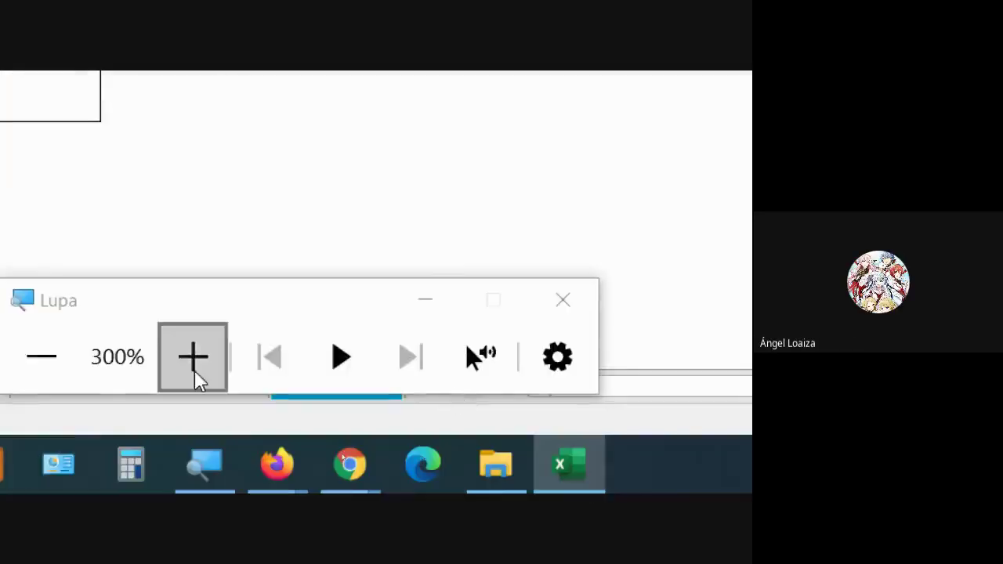
Review the VA Tipo argument help, then cancel the unused VA arguments dialog
left_click(41, 357)
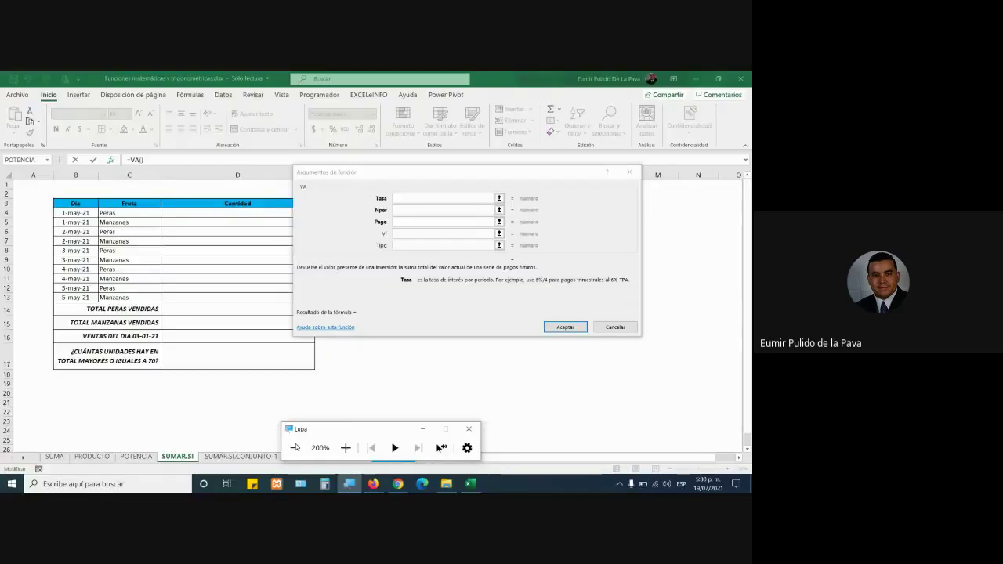
left_click(296, 448)
left_click(422, 235)
left_click(412, 246)
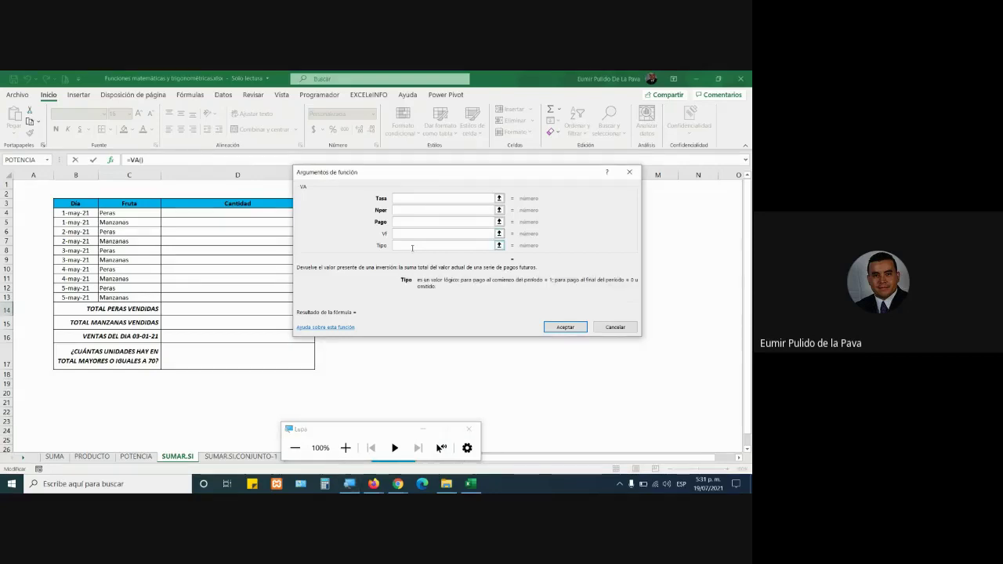
left_click(615, 327)
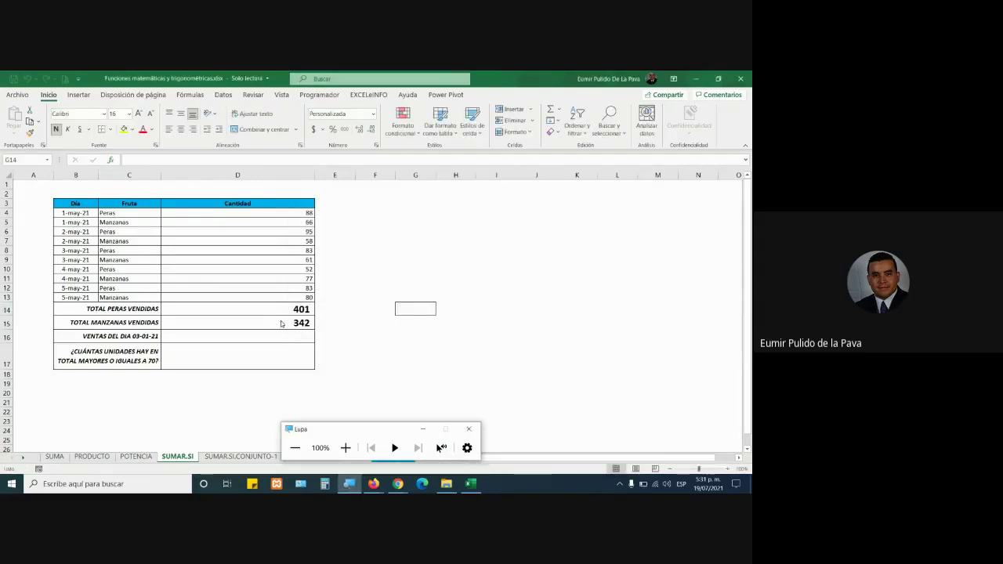
Inspect the SUMAR.SI arguments of the apple total in D15 and close without changes
left_click(282, 323)
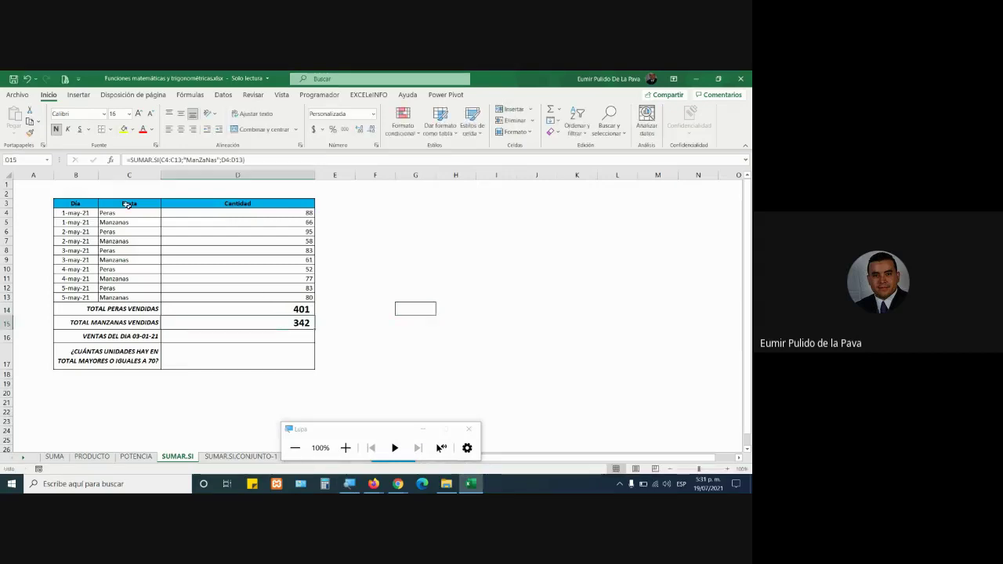
left_click(112, 160)
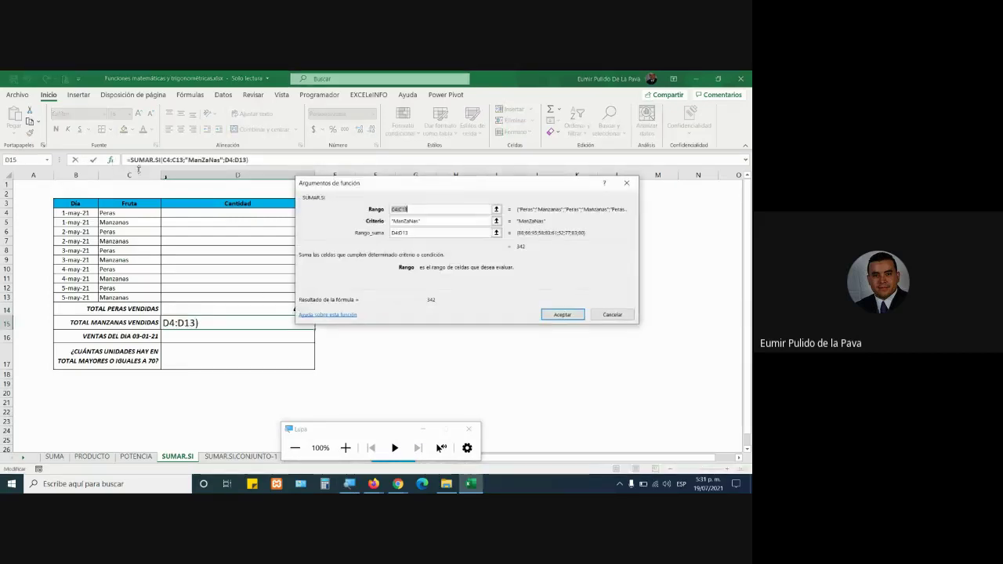
left_click(345, 447)
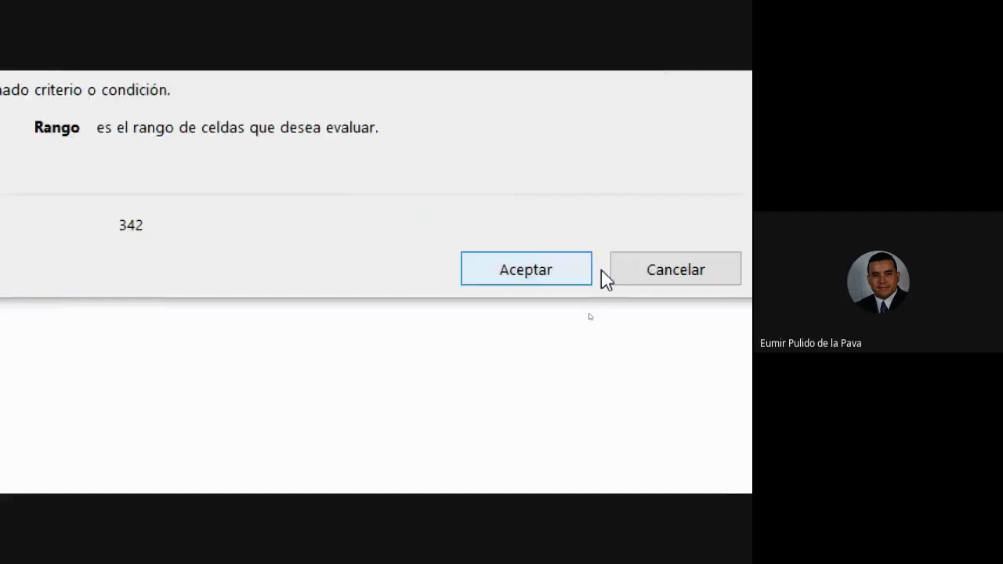
left_click(596, 271)
left_click(223, 353)
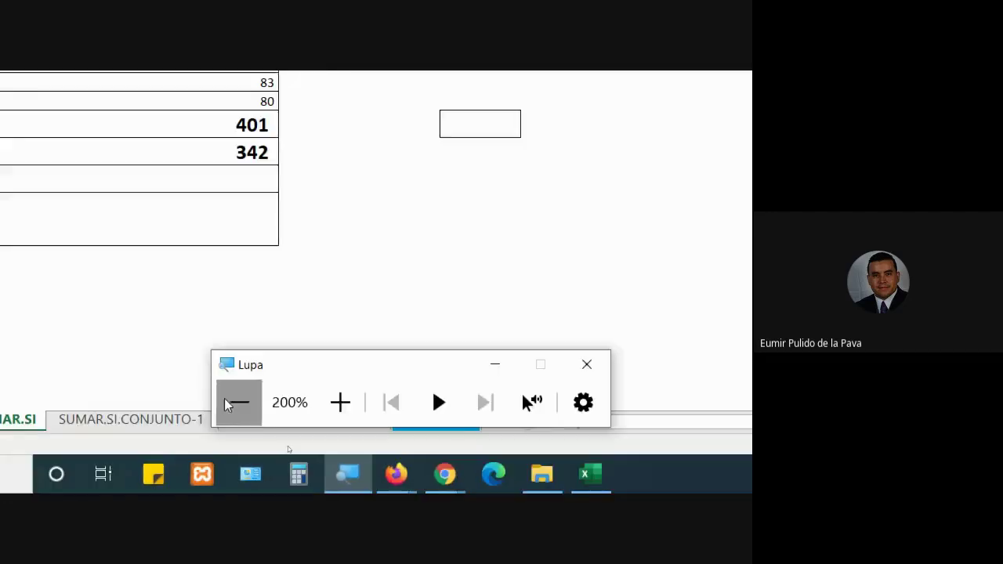
left_click(249, 438)
Bring the Google Meet call forward to read the chat, then return to the workbook
left_click(424, 411)
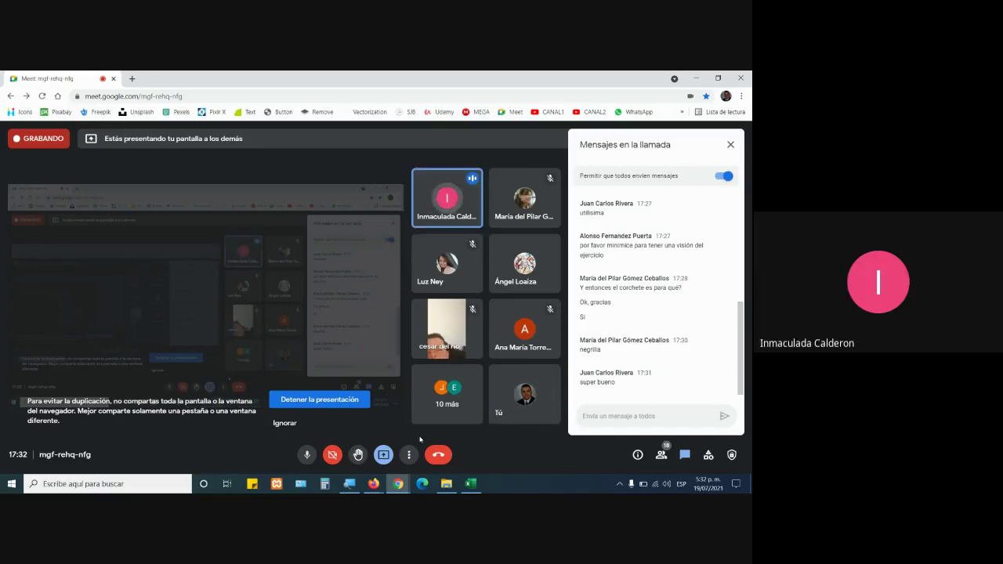
left_click(472, 485)
Open D14's =SUMAR.SI(C4:C13;"PERAS";D4:D13) for editing, highlighting C4:C13 and reaching the criterion
double_click(285, 308)
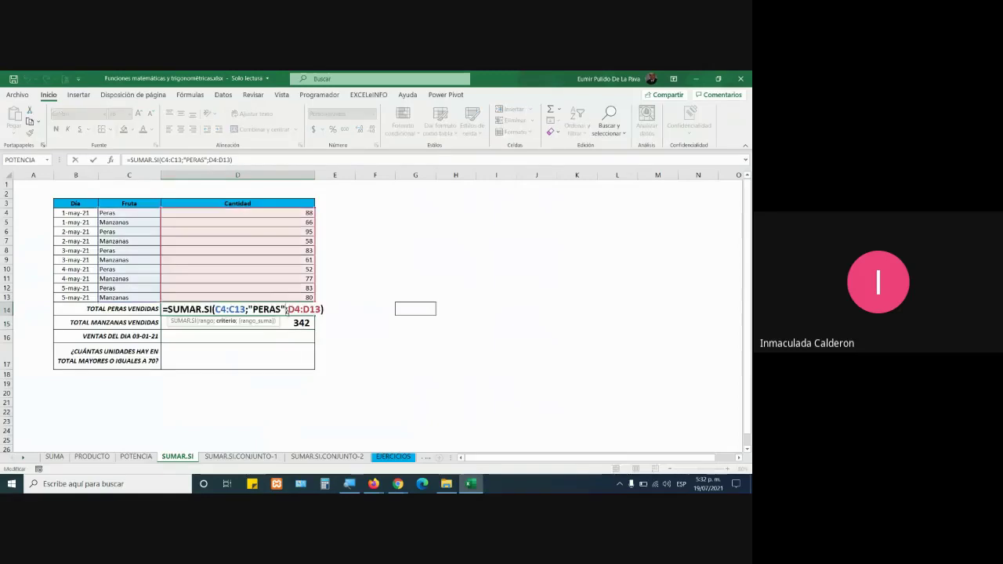
left_click(349, 483)
left_click(344, 449)
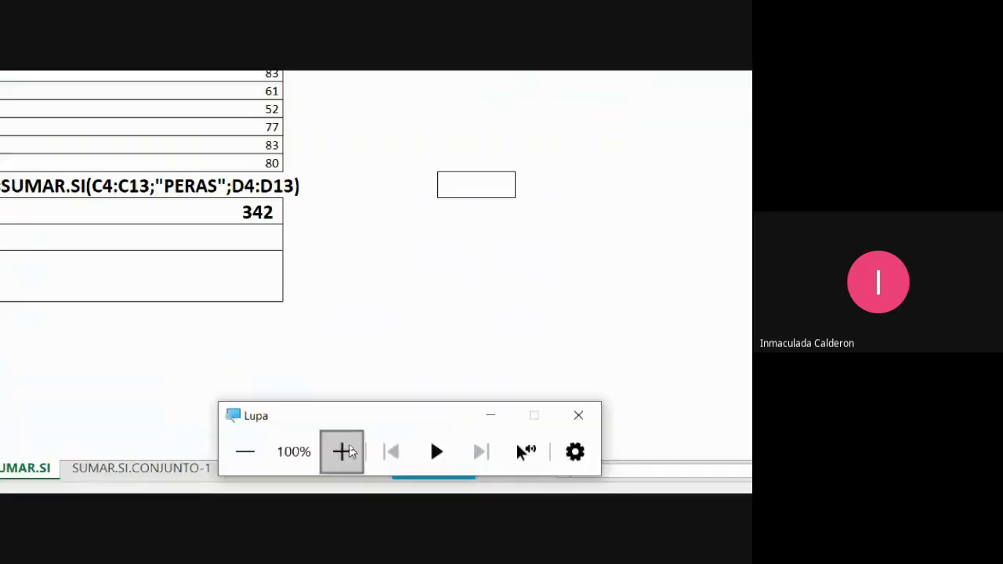
left_click(496, 415)
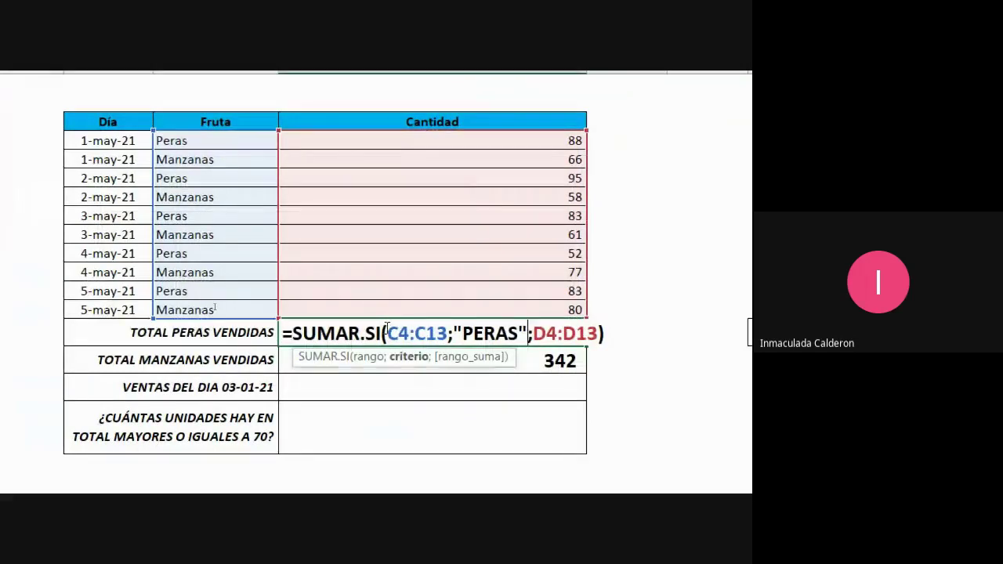
left_click_drag(388, 333, 448, 335)
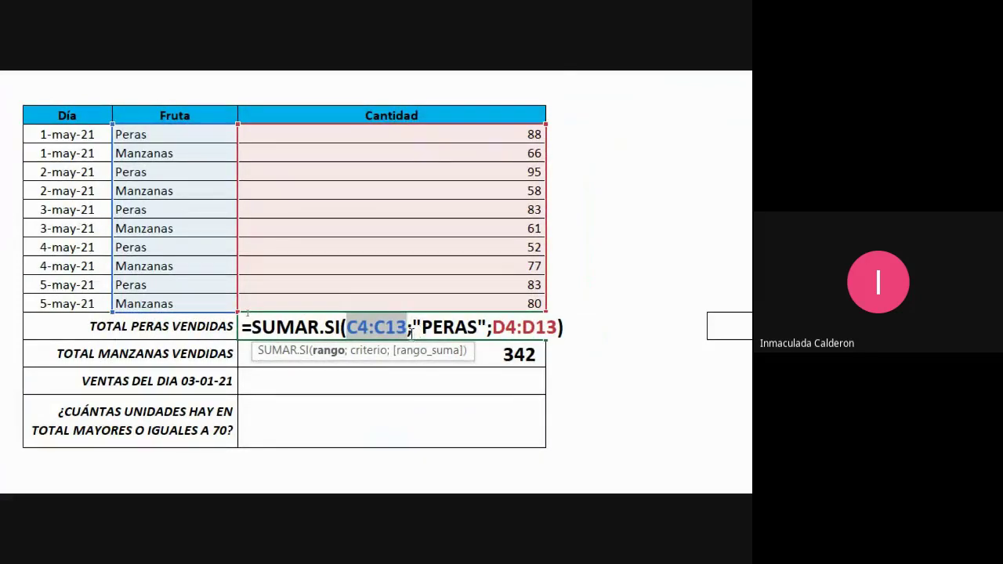
left_click(413, 329)
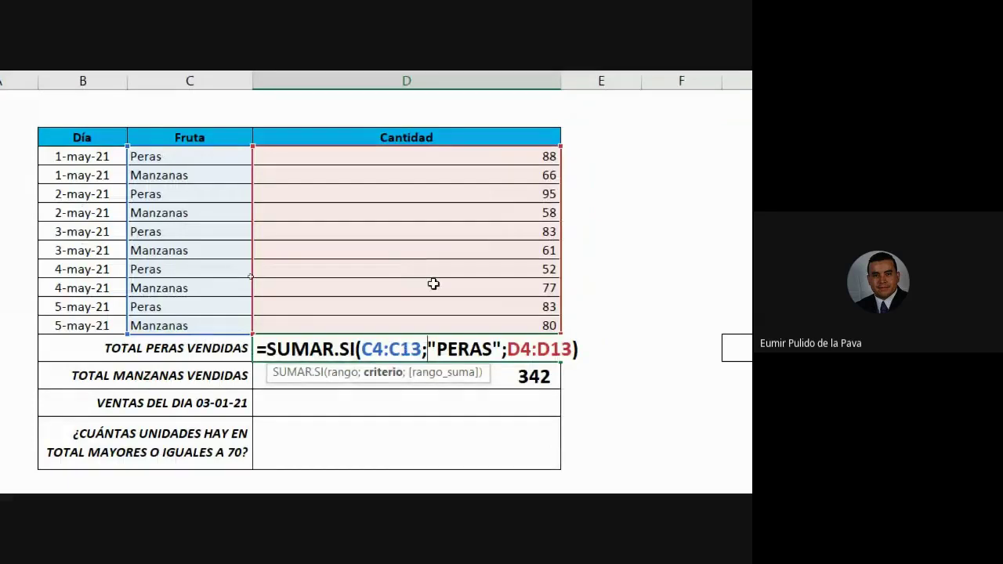
Change the pear criterion to "PERA", then "PEar", committing each so D14 shows a dash
key("BackSpace")
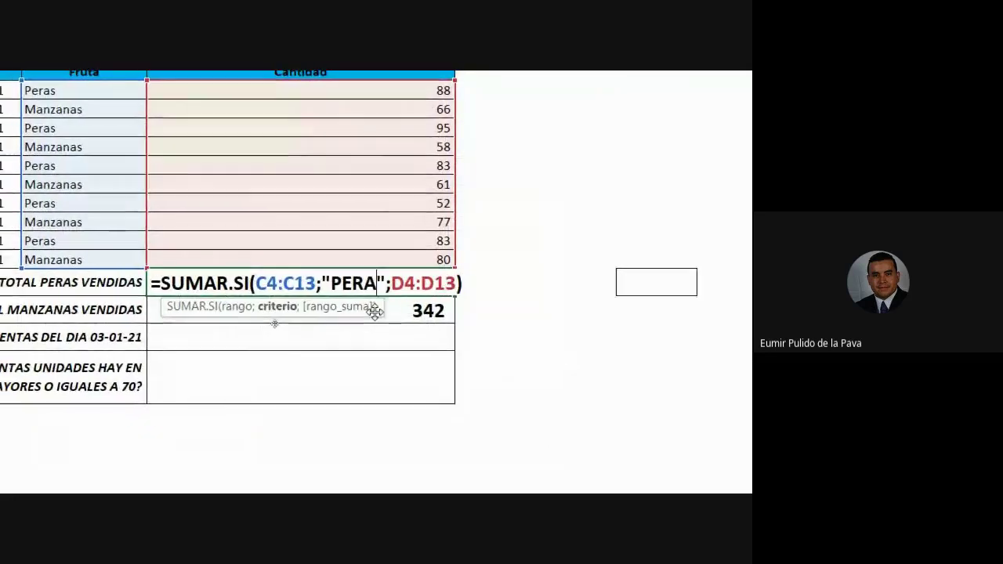
key("Return")
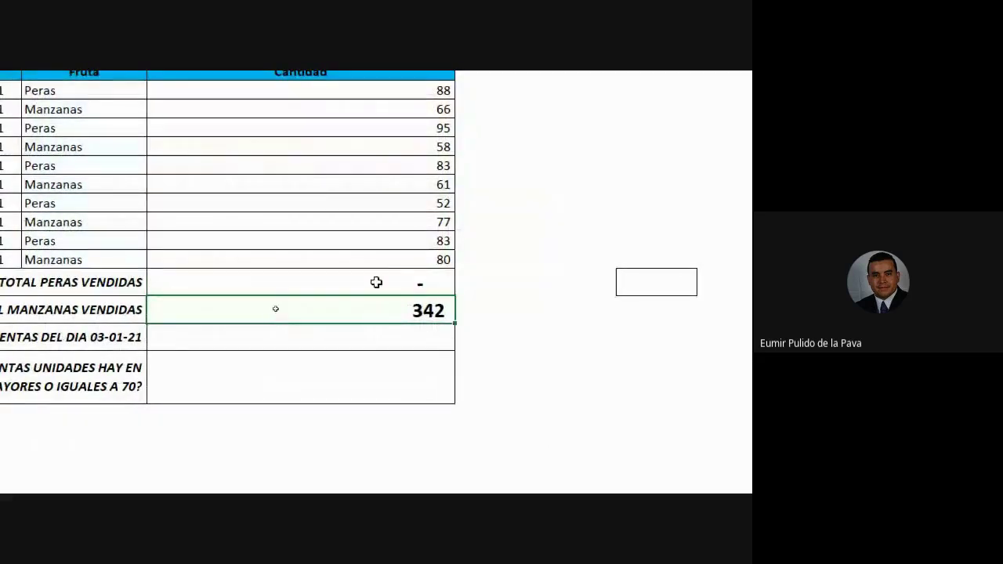
double_click(372, 278)
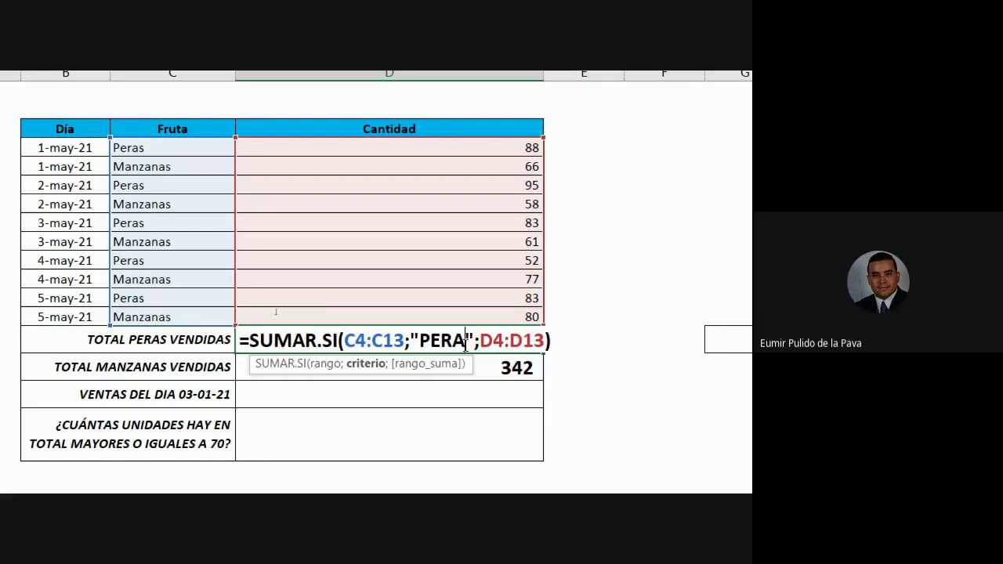
key("BackSpace")
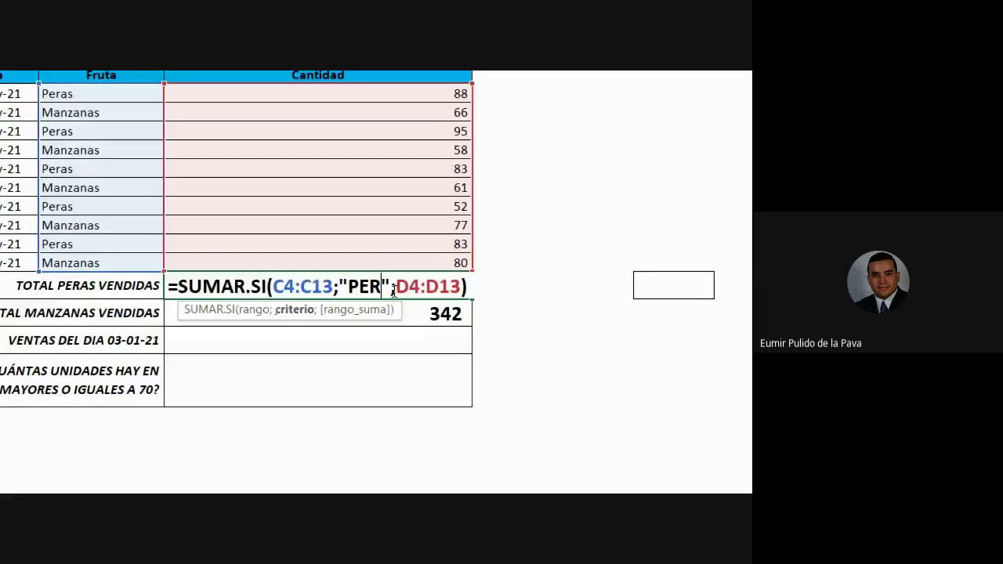
key("BackSpace")
type("ar")
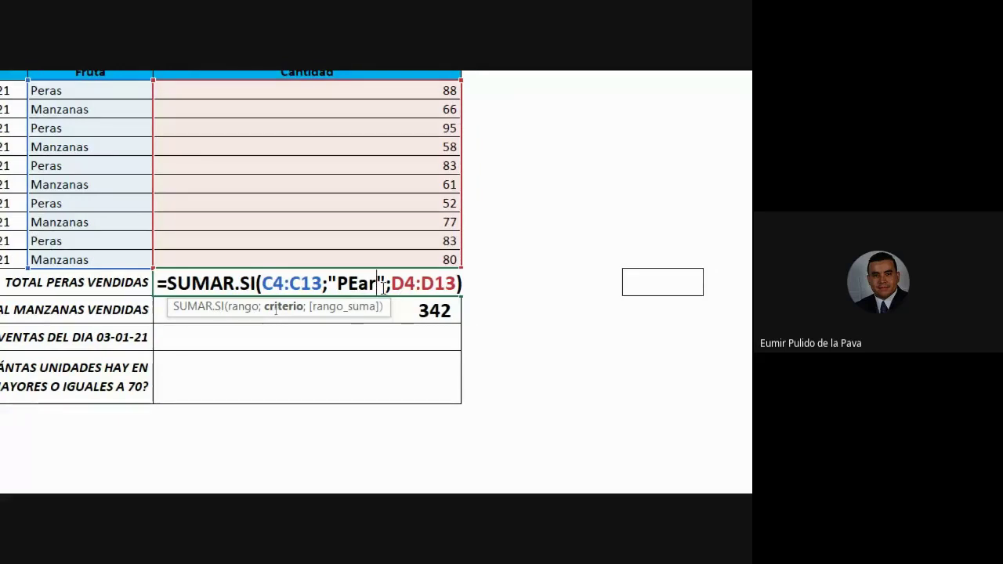
key("Return")
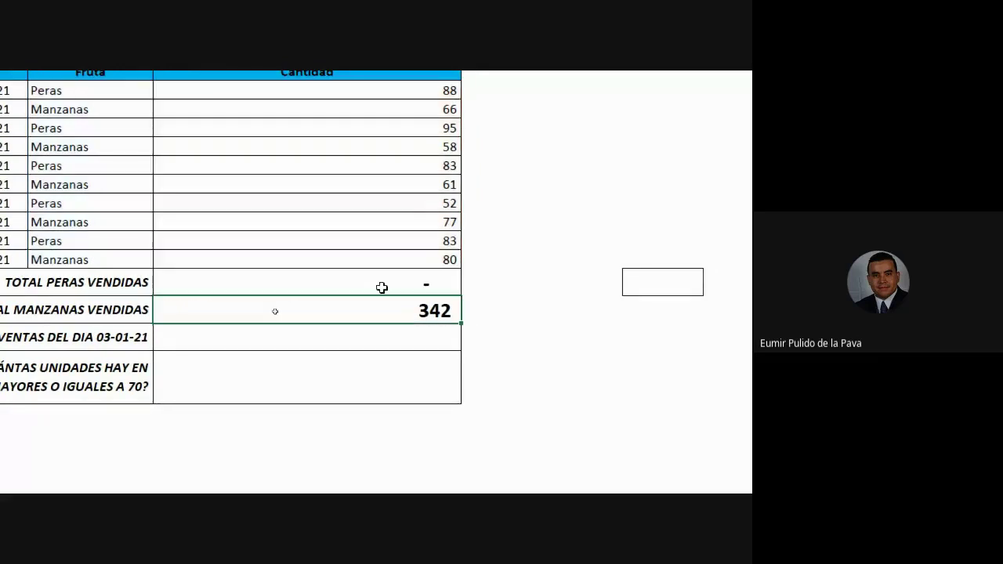
left_click_drag(59, 134, 117, 298)
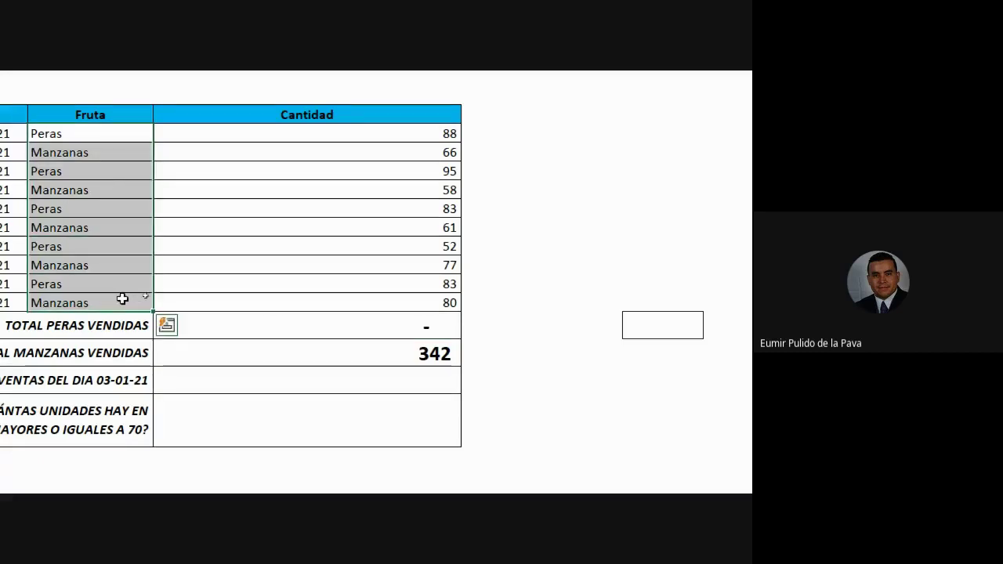
Change the D14 criterion to "PEras" and commit it, restoring the pear total to 401
double_click(298, 323)
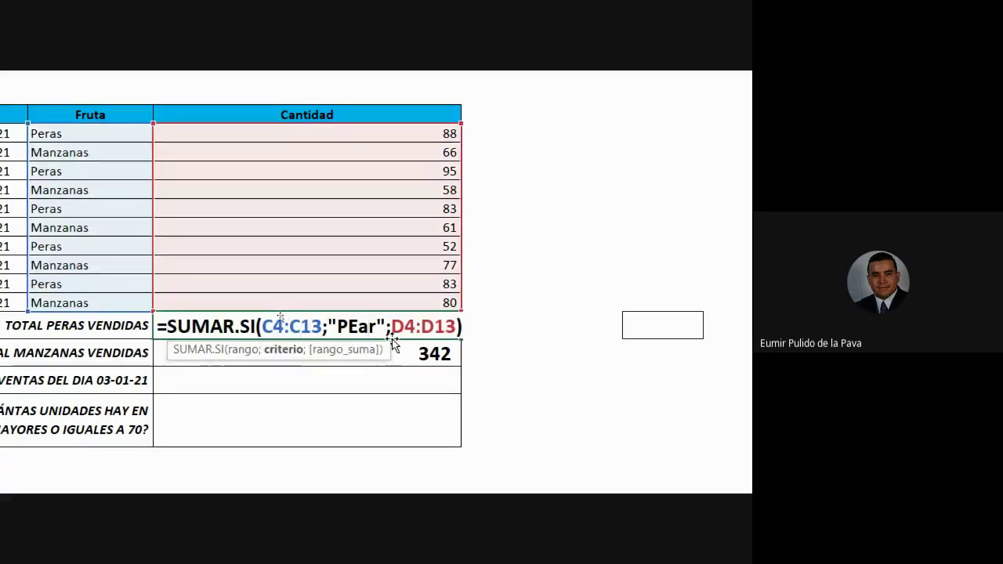
key("BackSpace")
key("BackSpace")
type("t")
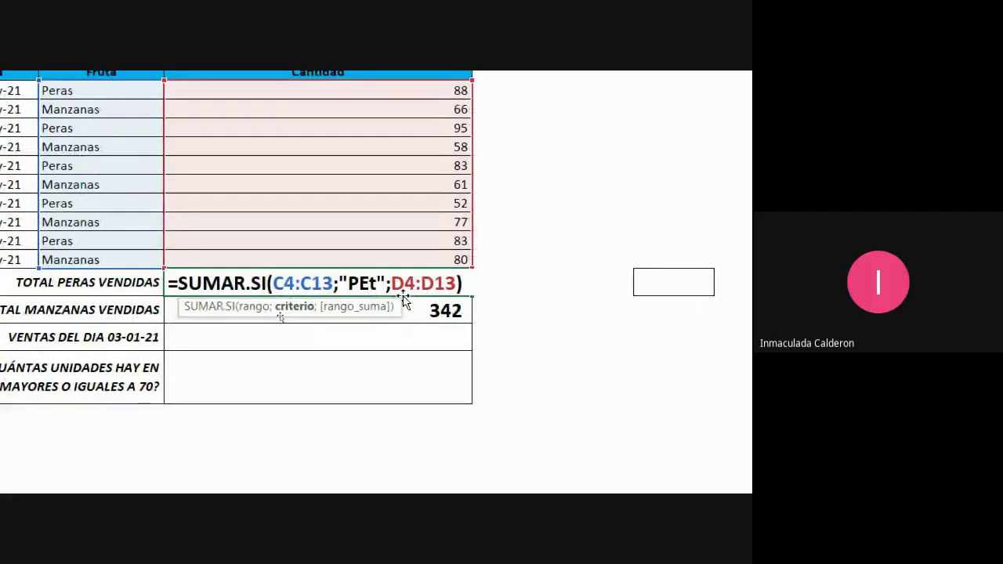
key("BackSpace")
type("ras")
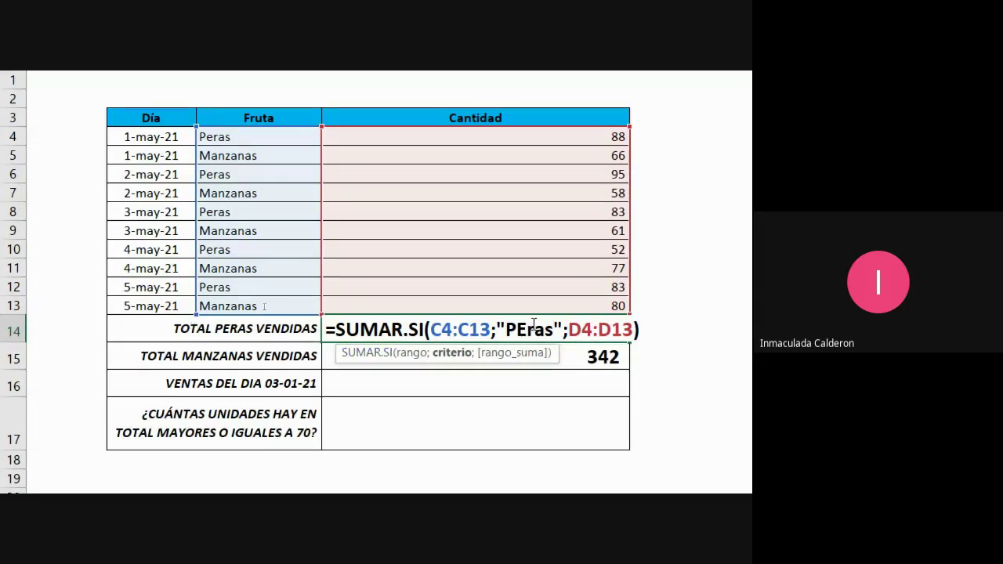
left_click_drag(497, 329, 563, 329)
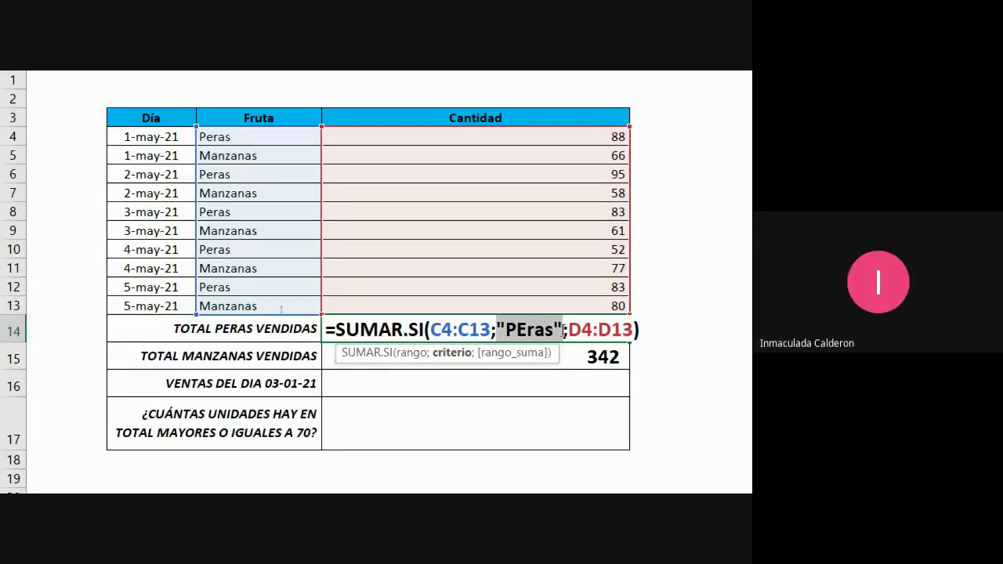
left_click(568, 330)
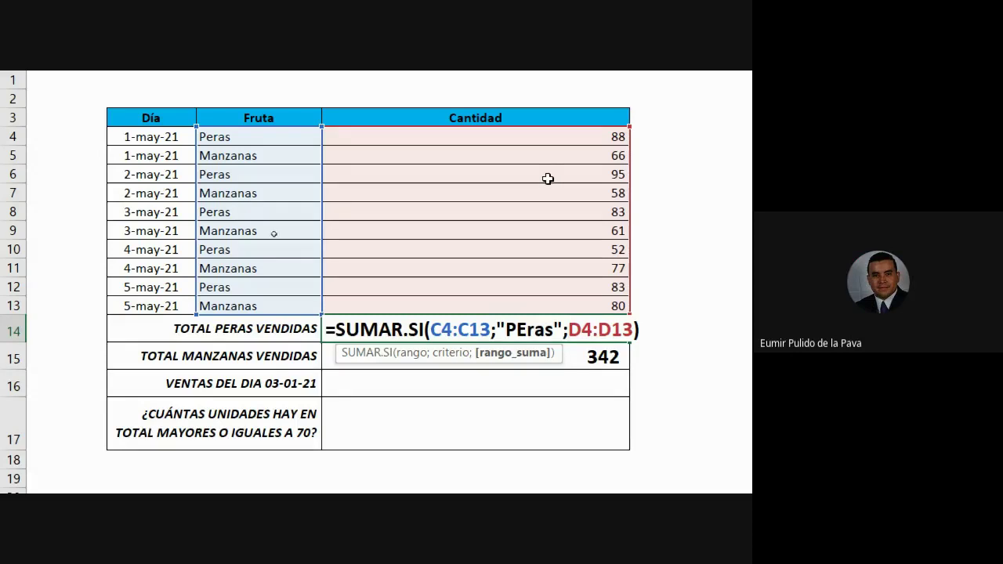
key("Return")
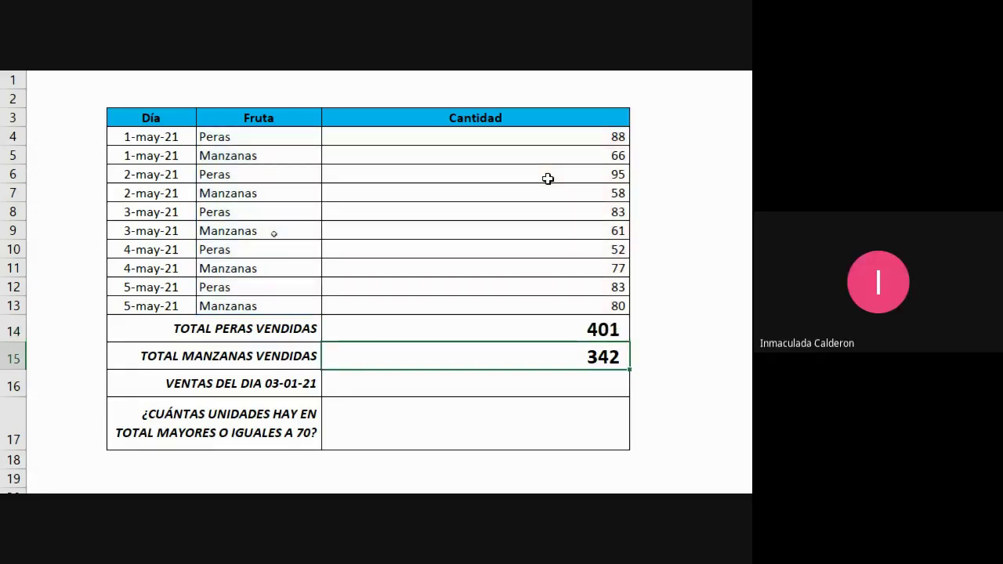
double_click(589, 328)
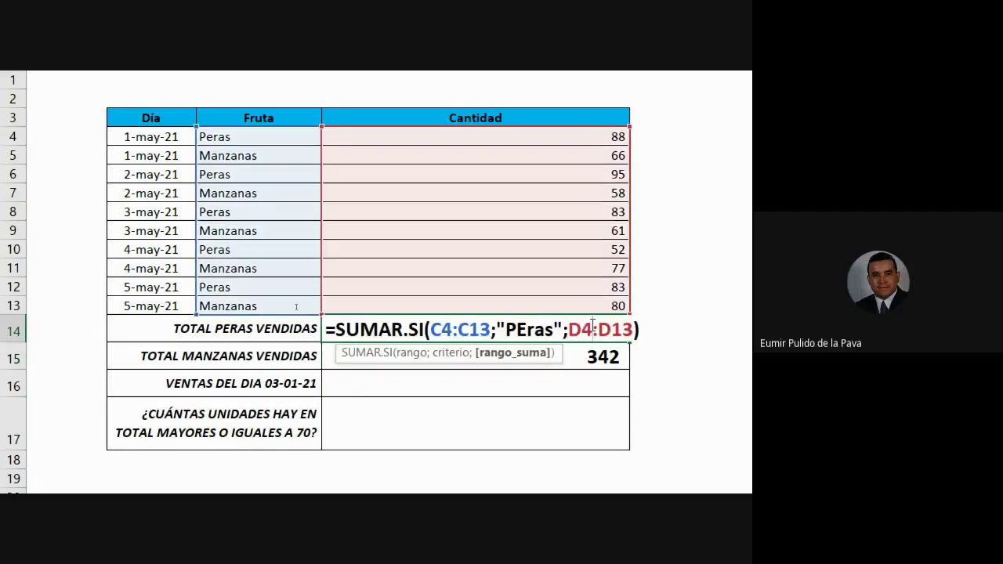
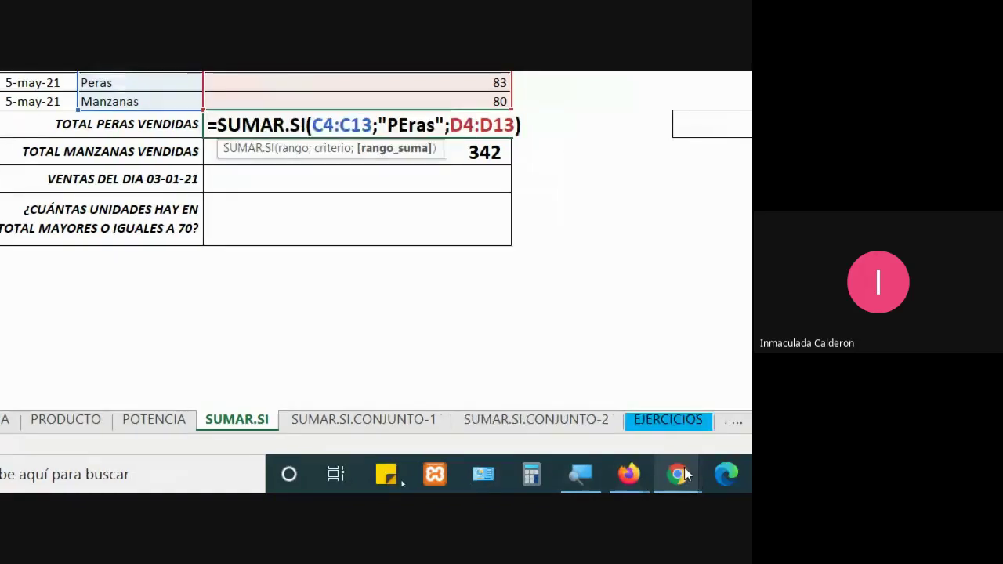
Check the participant list in the Google Meet call, then return to the fruit sales workbook
mouse_move(679, 475)
left_click(596, 377)
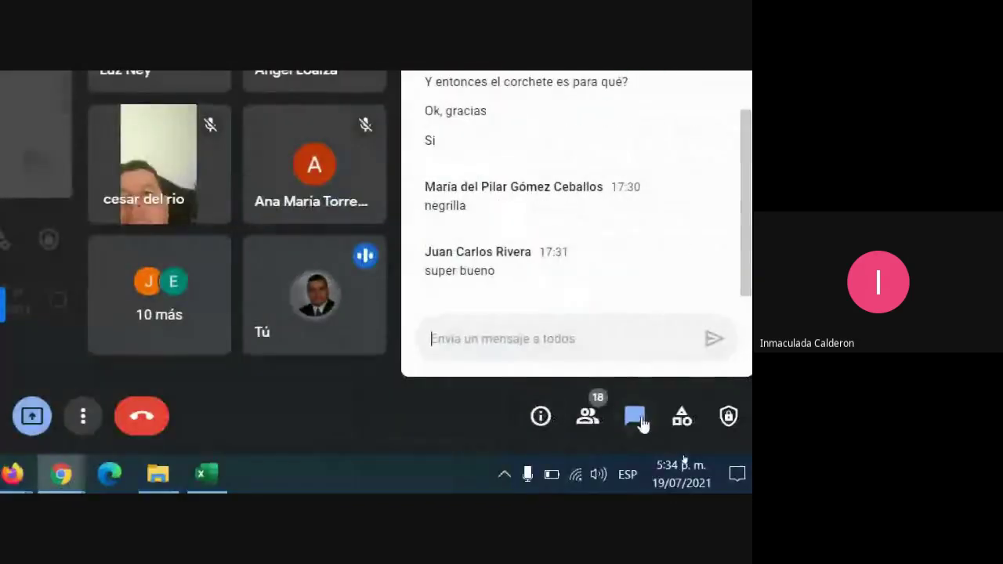
left_click(588, 416)
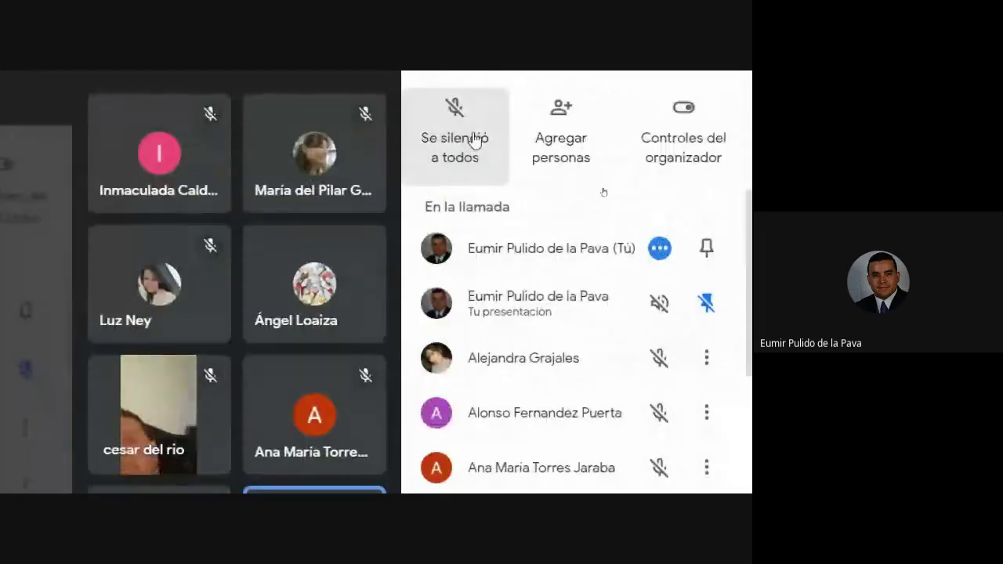
left_click(207, 473)
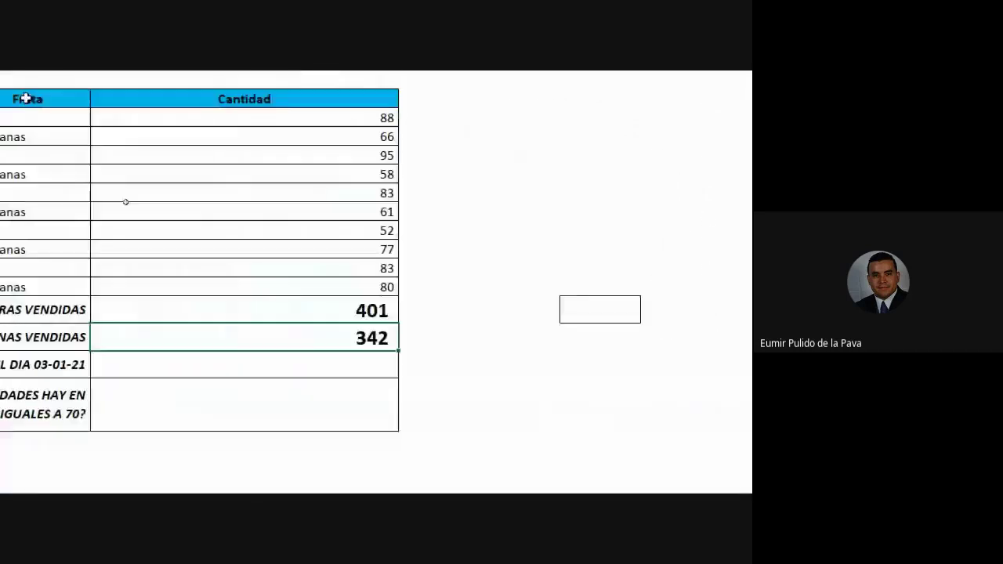
Insert =SUMAR.SI( into C16 beside the VENTAS DEL DIA 03-01-21 label, using the =suma suggestions
left_click(403, 372)
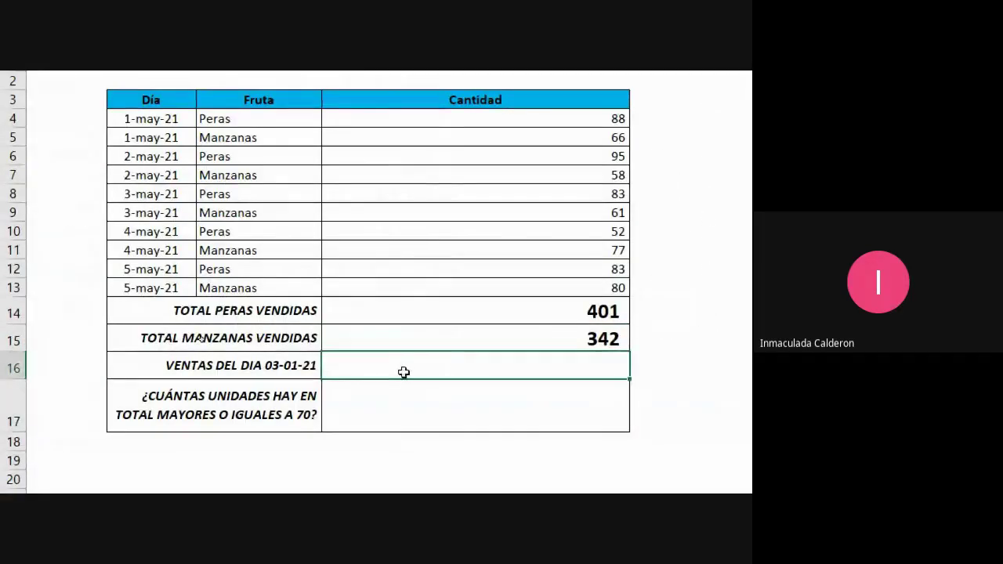
scroll(461, 480, "down", 1)
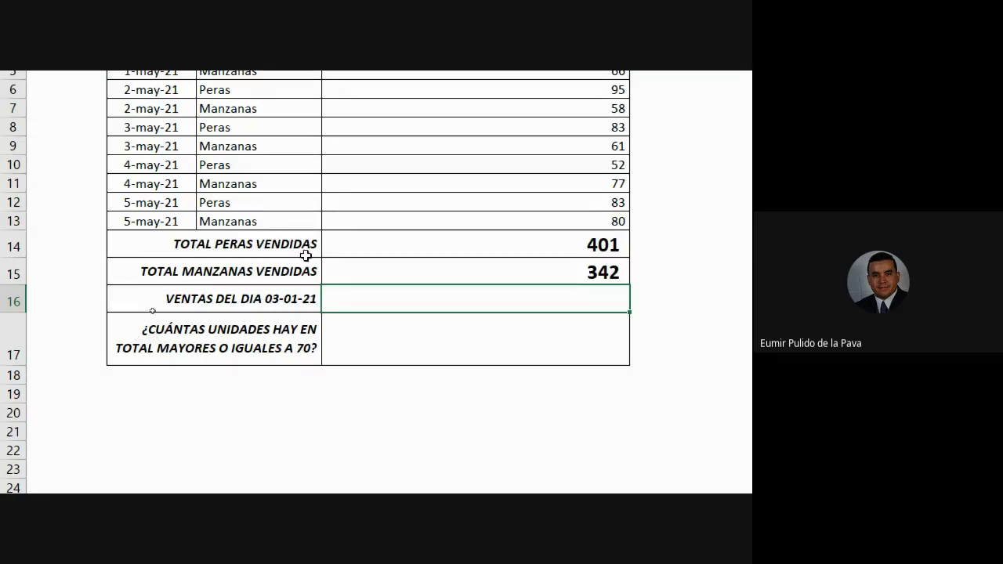
scroll(269, 110, "up", 2)
left_click(177, 369)
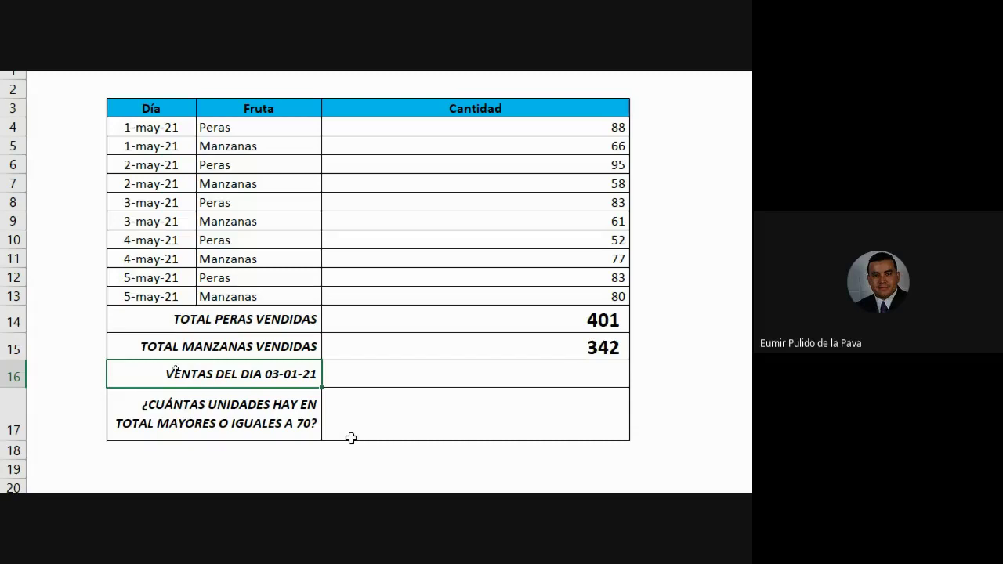
scroll(351, 438, "down", 1)
left_click(441, 363)
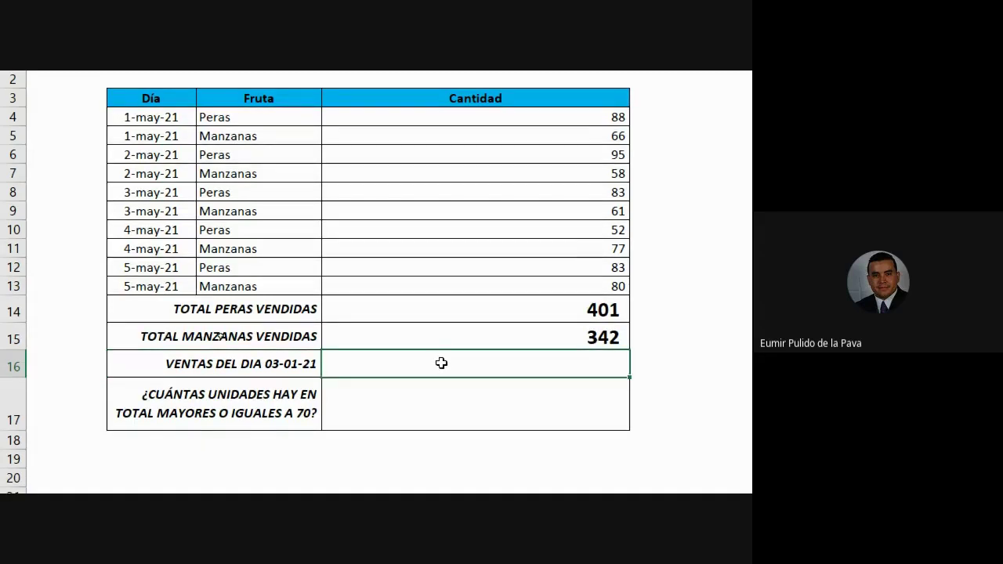
type("=suma")
key("Down")
key("Down")
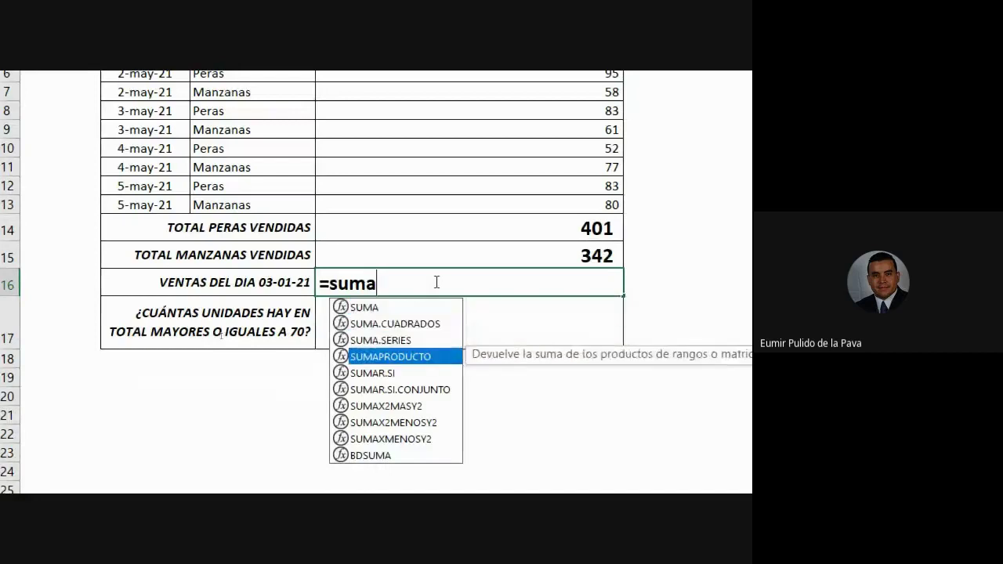
key("Down")
key("Tab")
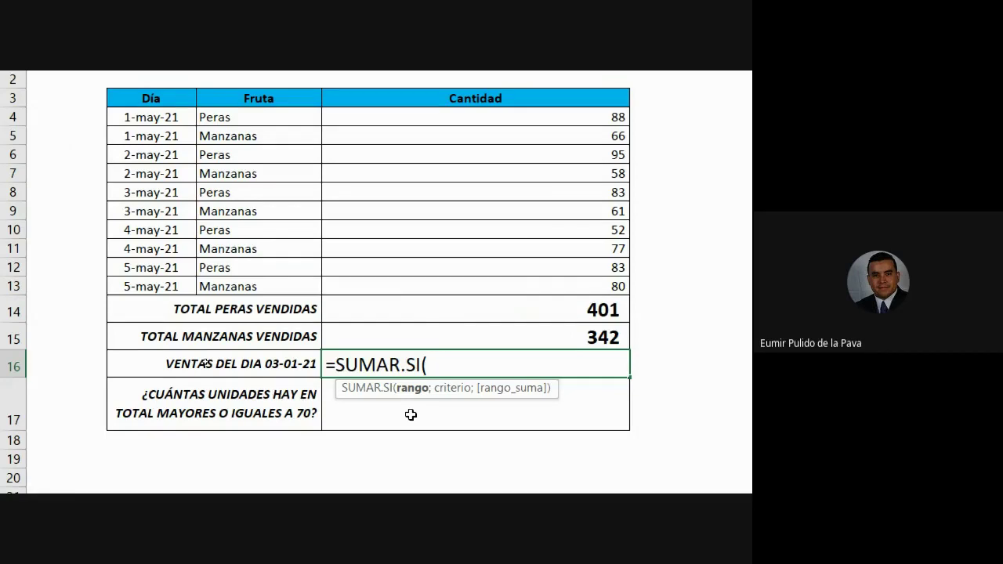
mouse_move(450, 475)
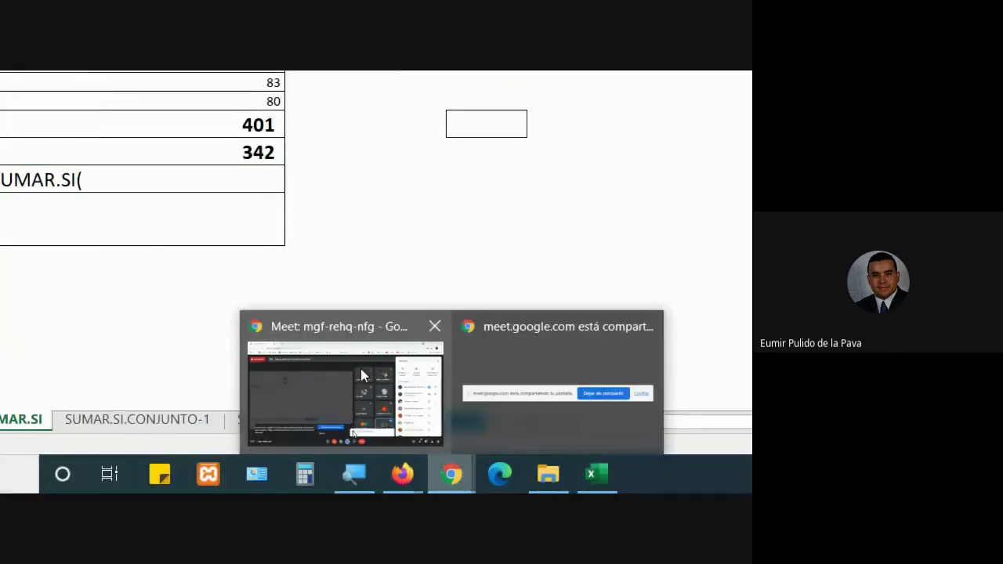
left_click(360, 369)
left_click(618, 416)
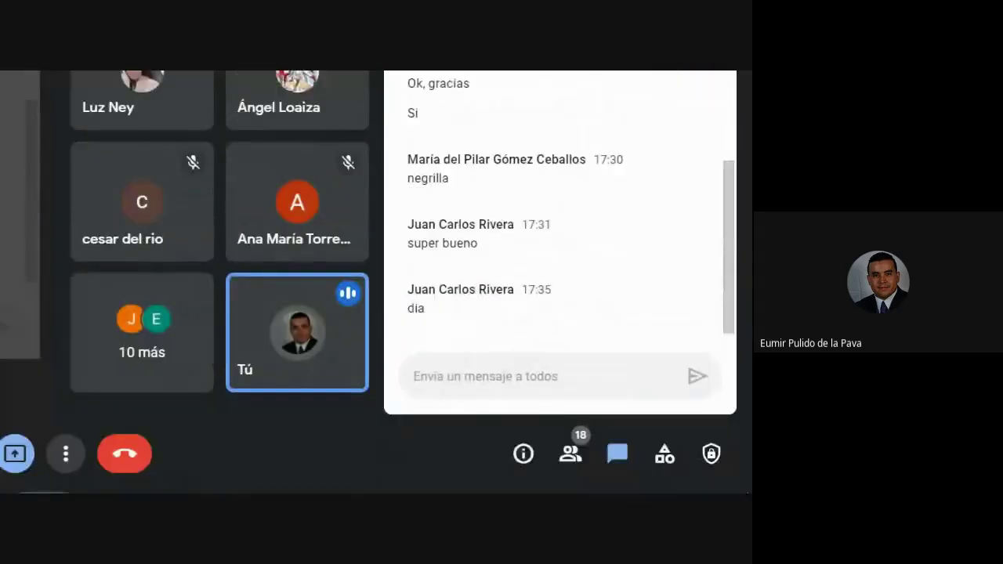
left_click(206, 480)
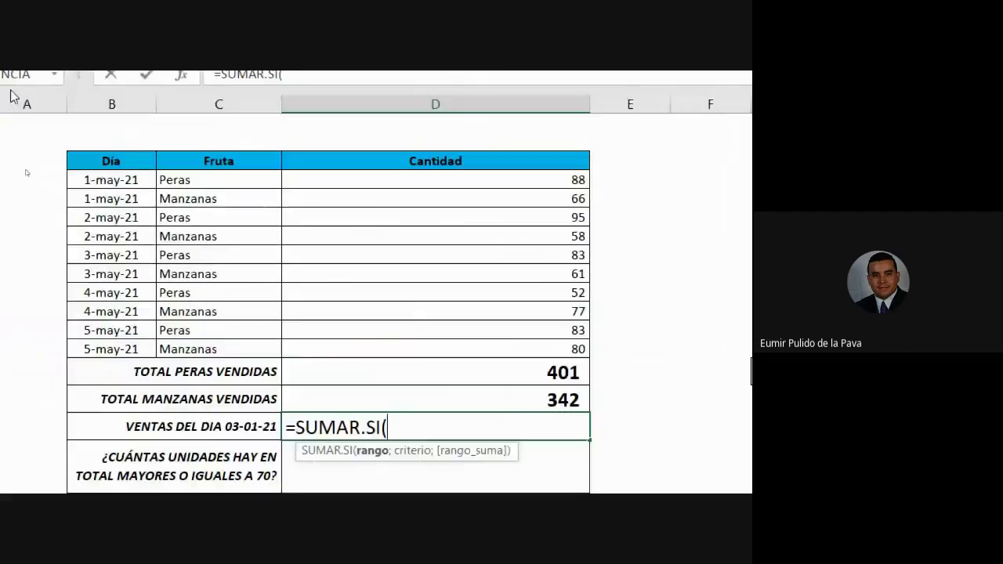
Select the dates B4:B13 for the formula, then cancel the unfinished SUMAR.SI formula
left_click_drag(100, 178, 104, 230)
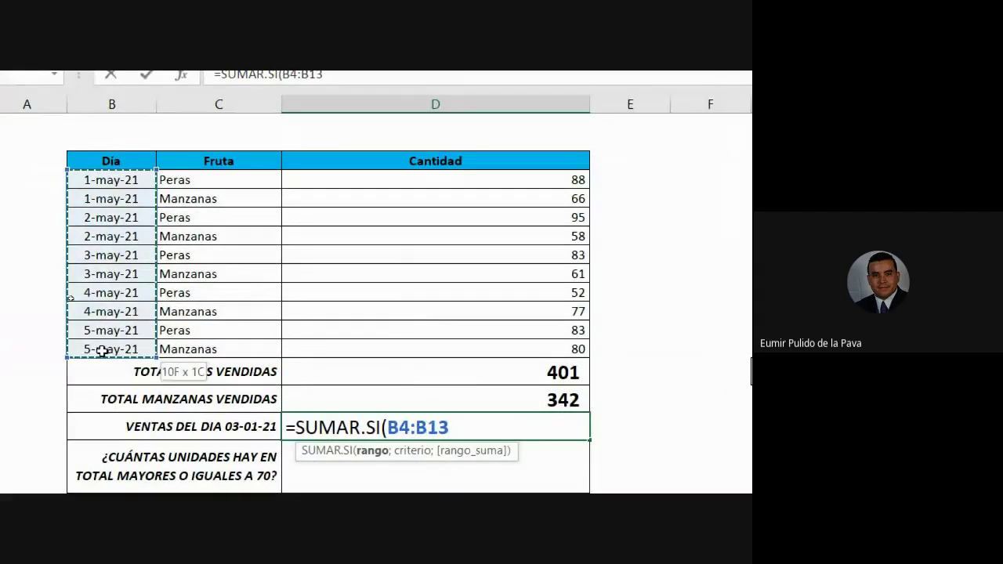
left_click_drag(102, 350, 102, 350)
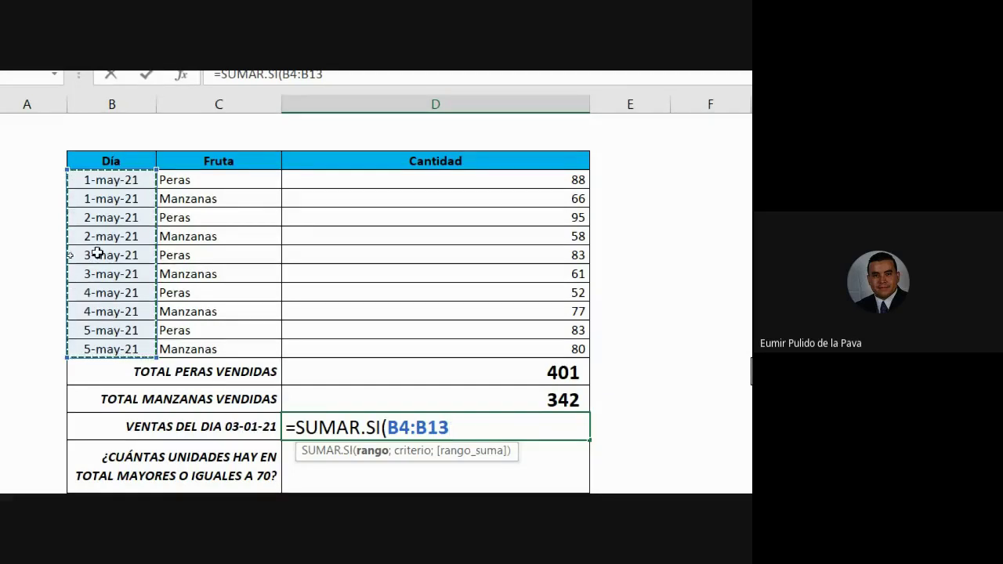
key("Escape")
Edit the row 16 label's date from 03-01-21 to 03-05-21
double_click(241, 410)
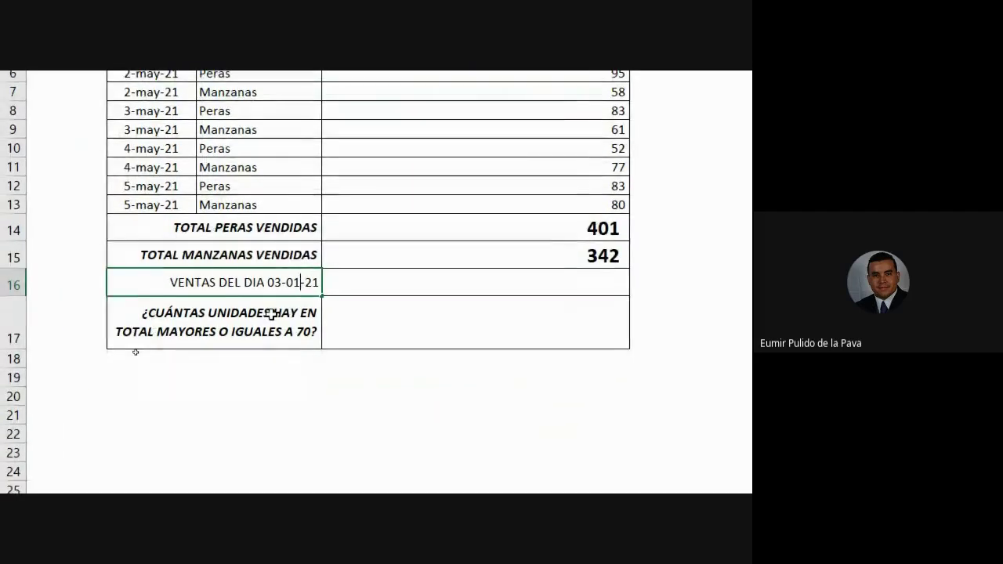
key("BackSpace")
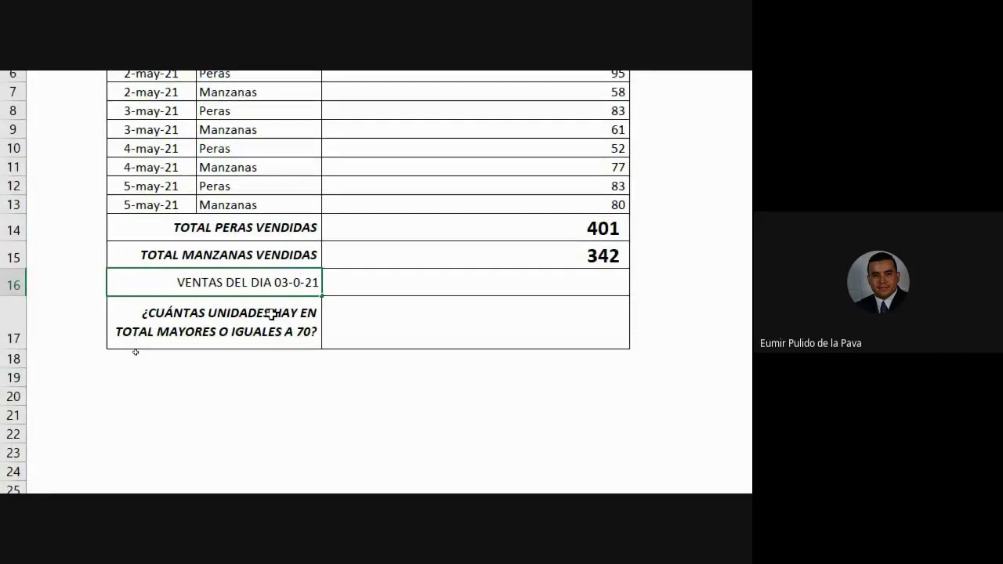
scroll(259, 383, "up", 2)
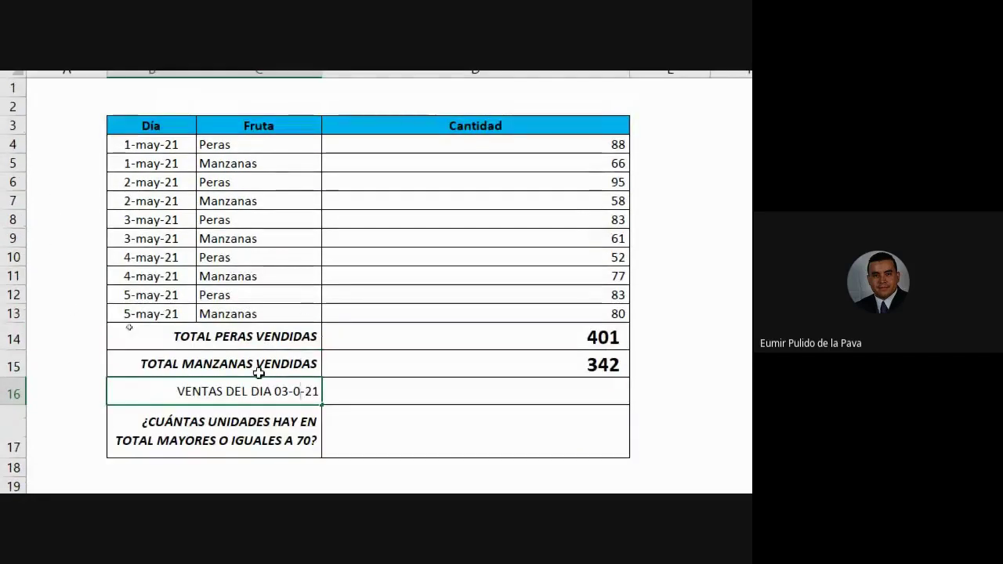
type("5")
scroll(259, 383, "down", 2)
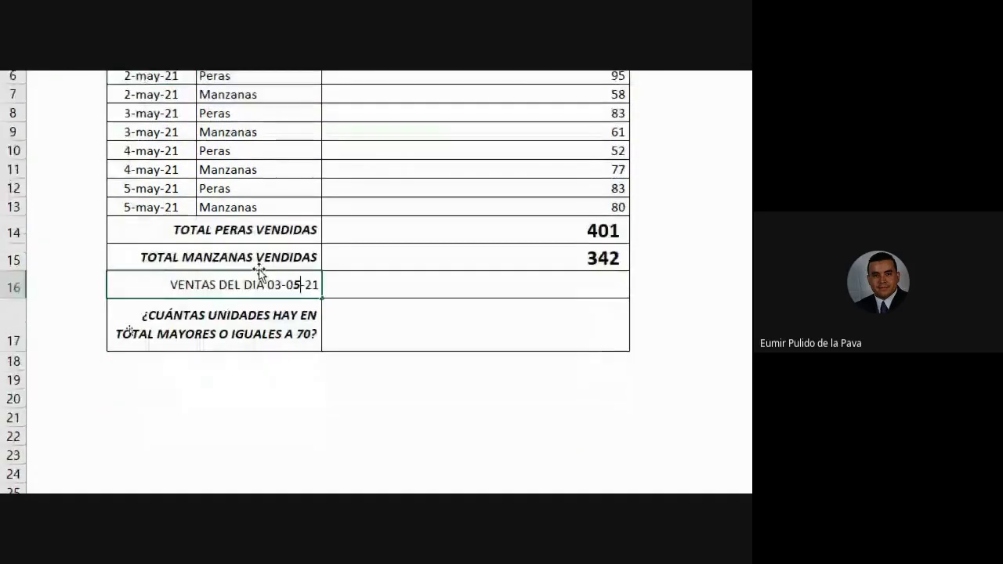
key("Return")
scroll(130, 329, "up", 3)
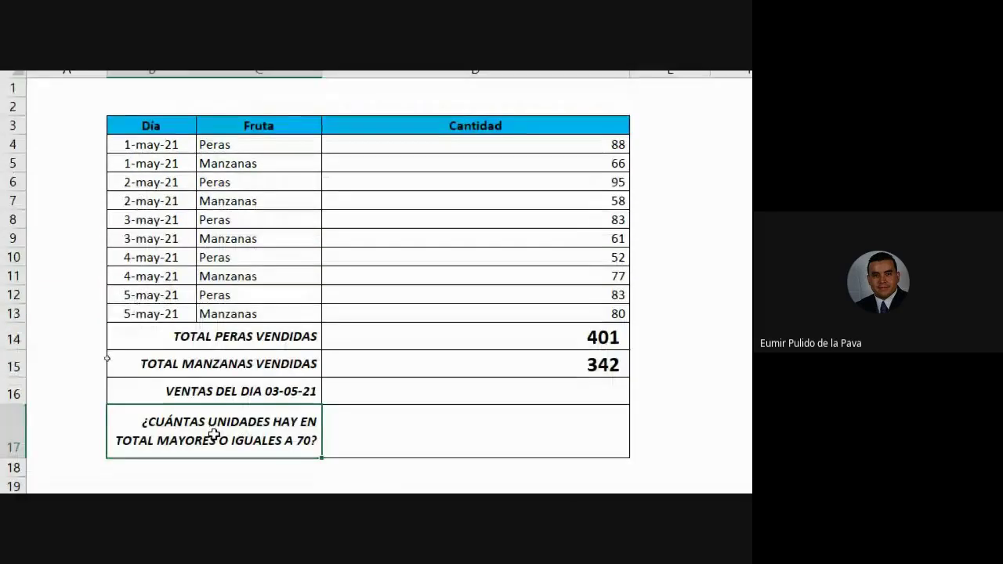
Enter =SUMAR.SI(B4:B13; in C16, with the dates as the range argument
left_click(363, 386)
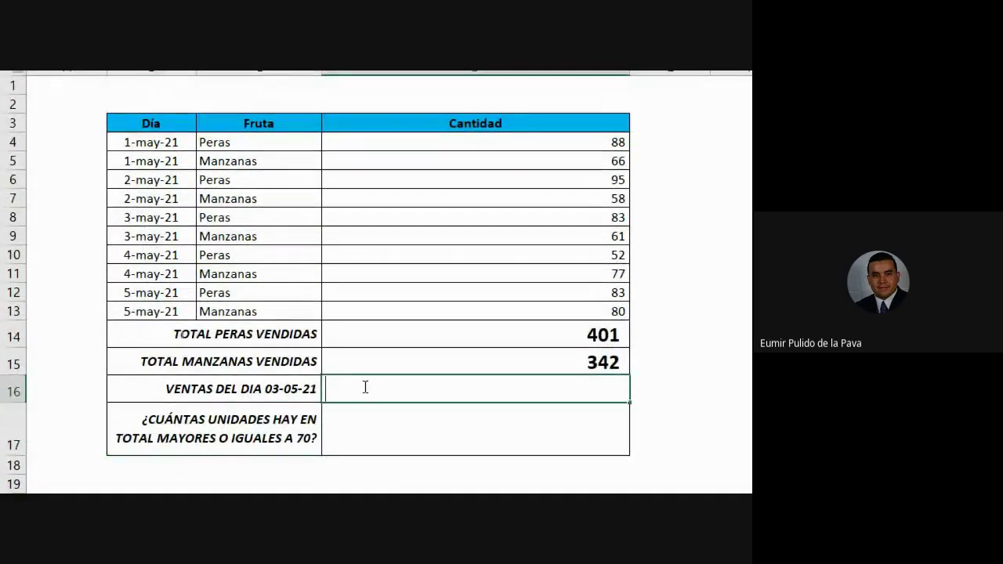
type("=su")
type("ma")
key("Down")
key("Down")
key("Down")
key("Down")
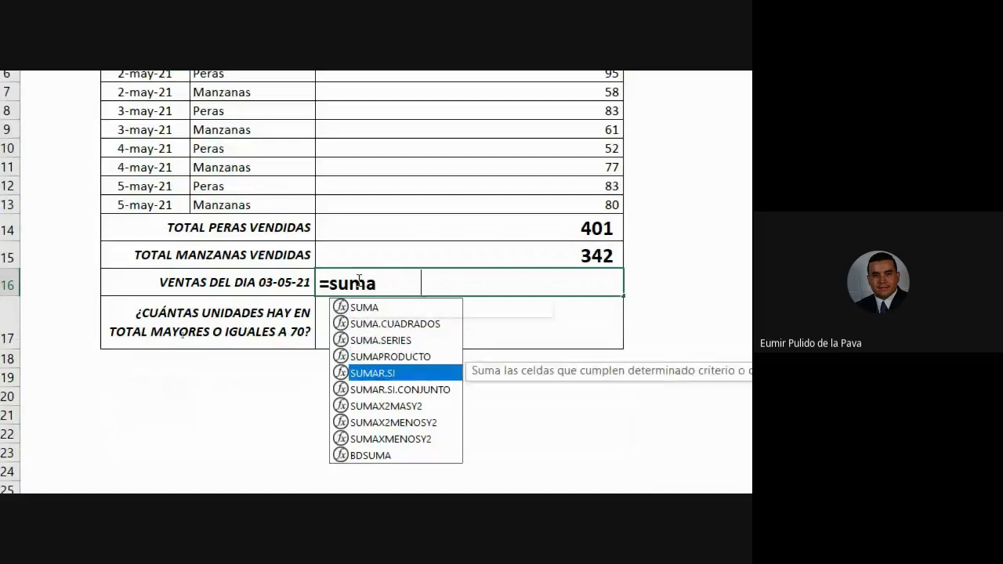
key("Tab")
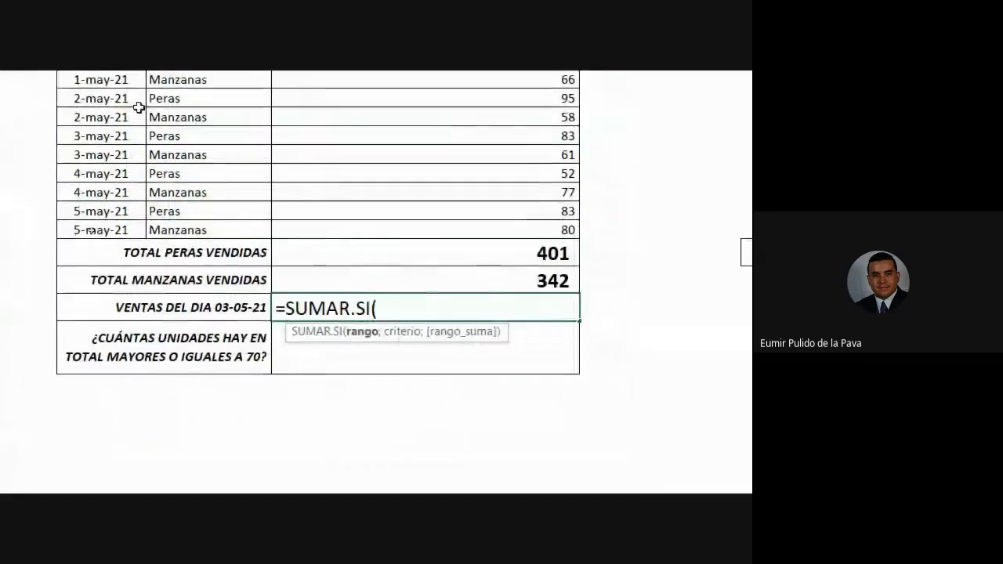
left_click_drag(73, 107, 118, 278)
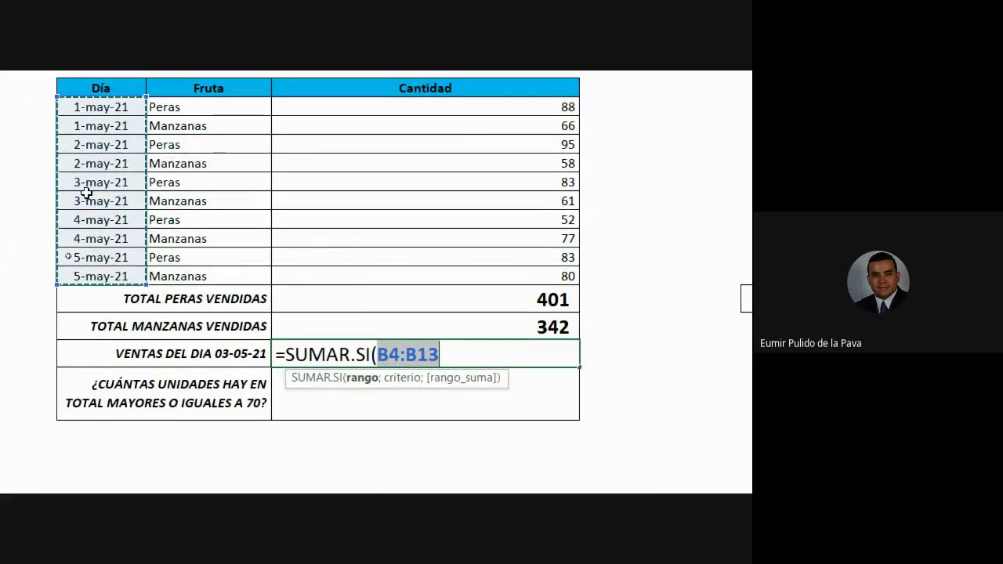
type(";")
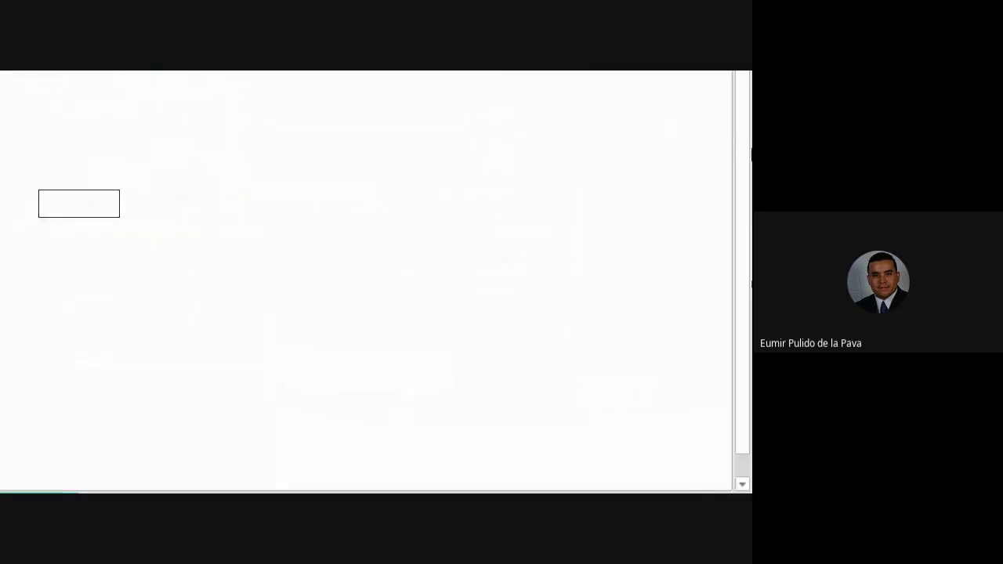
mouse_move(135, 470)
left_click(93, 420)
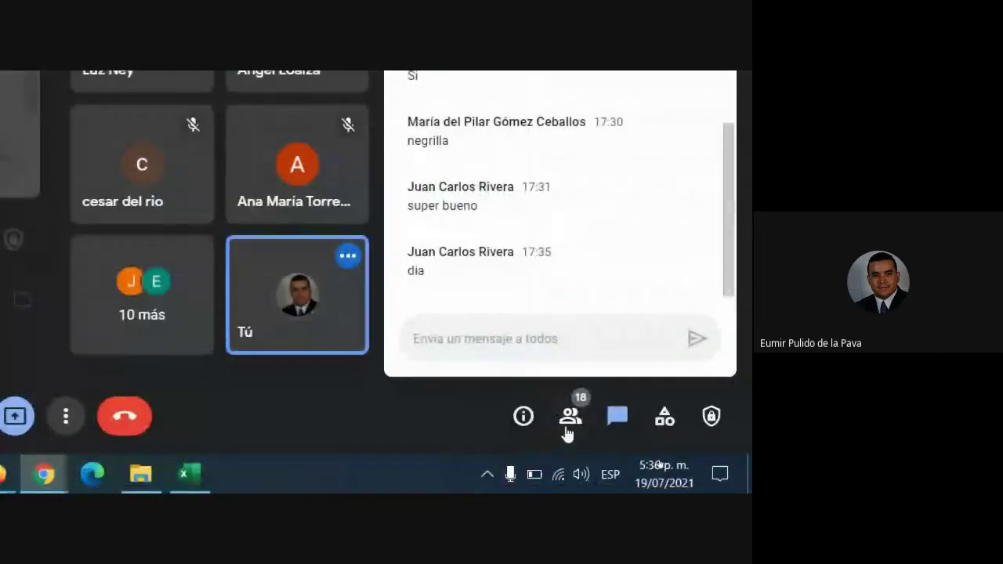
left_click(569, 427)
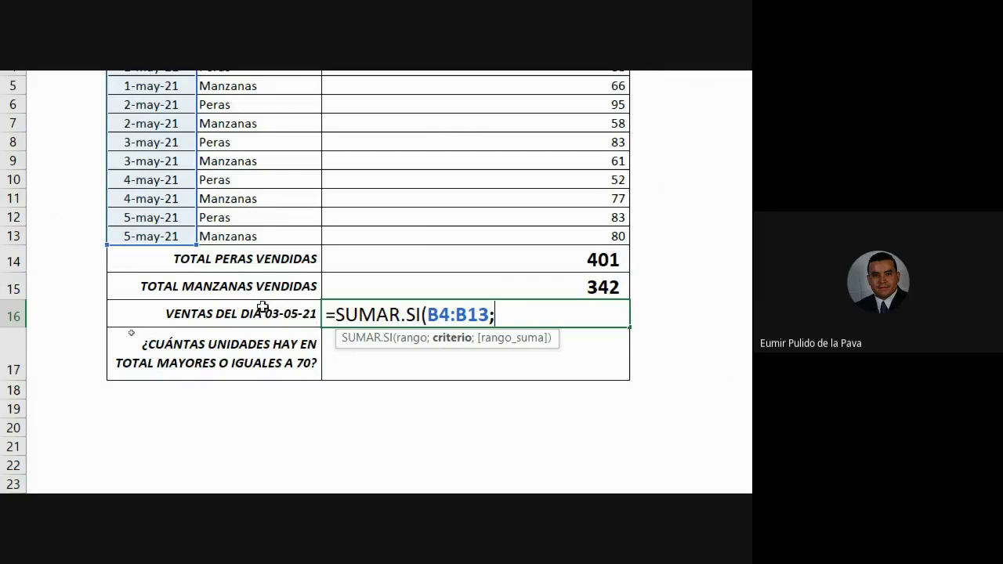
Type a first slash-separated date criterion for 3 May 2021 after the range
scroll(117, 124, "up", 2)
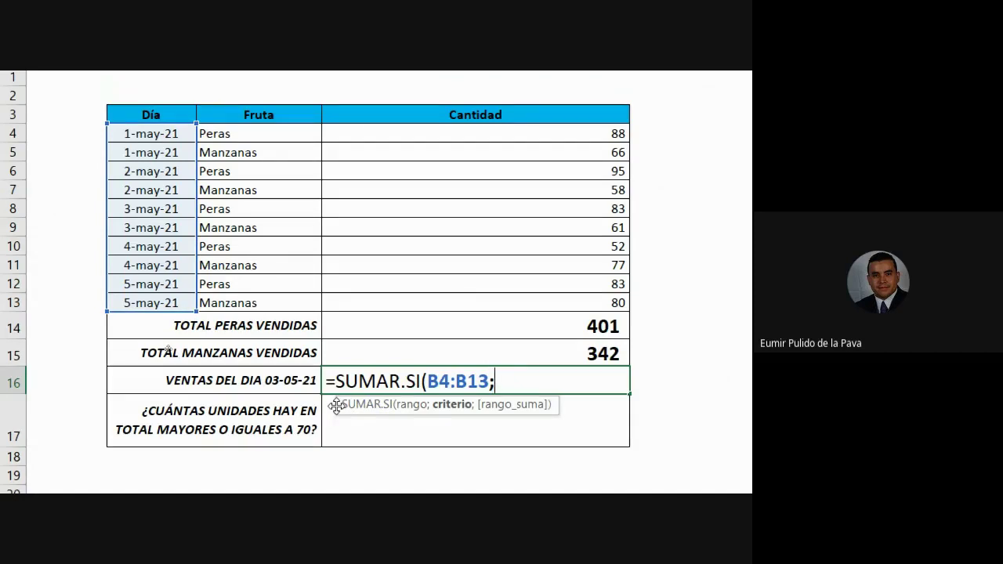
type("\"")
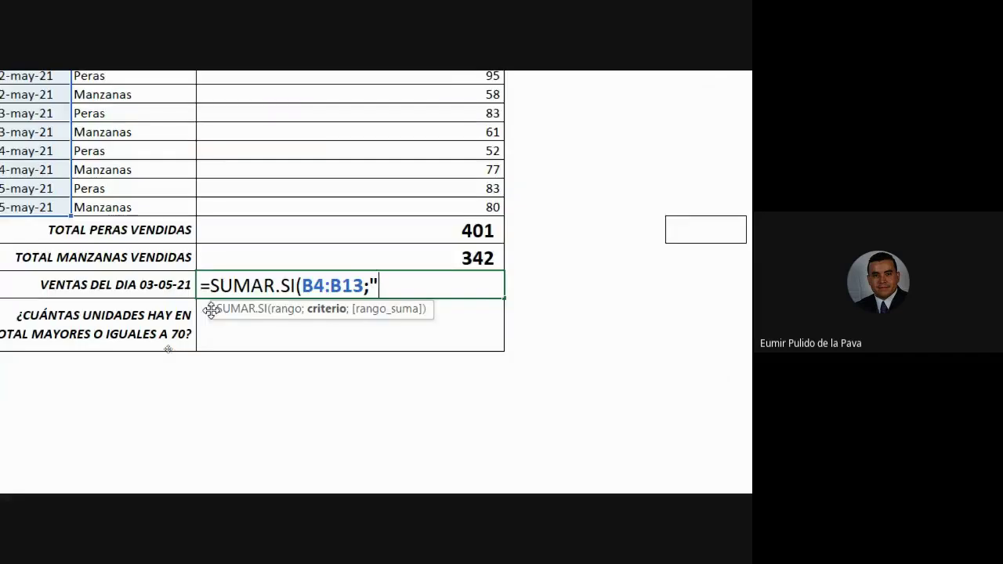
type("03")
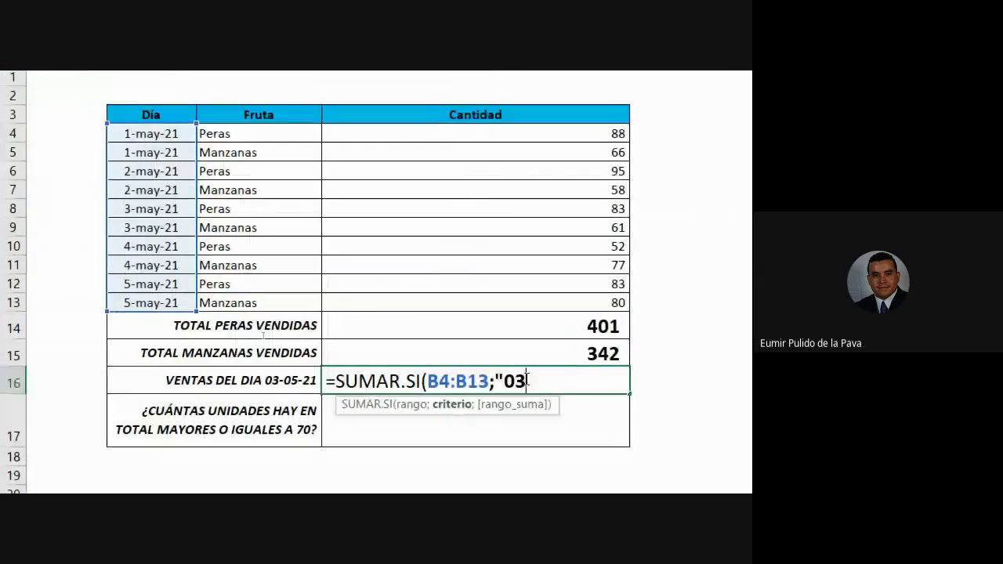
key("BackSpace")
key("BackSpace")
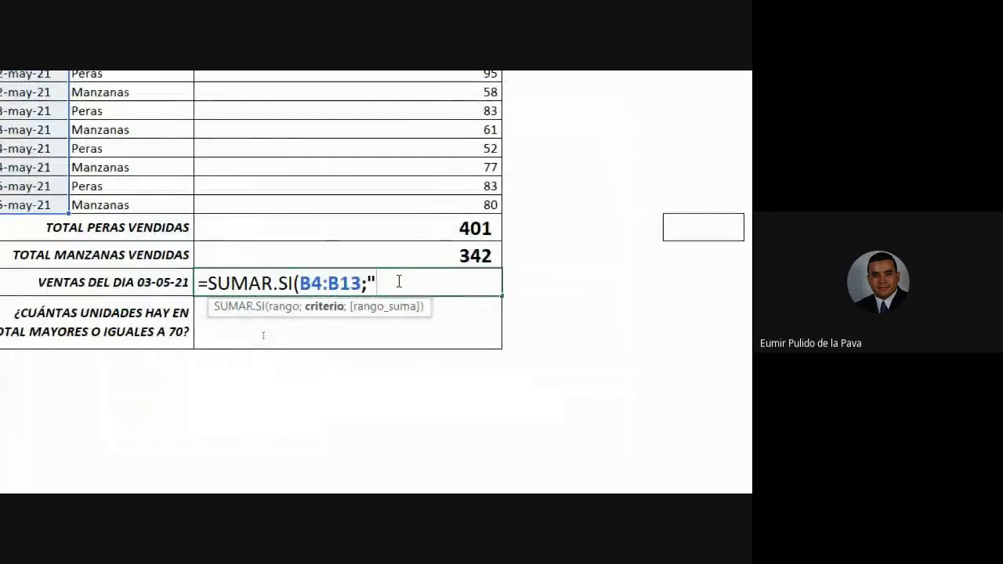
type("3")
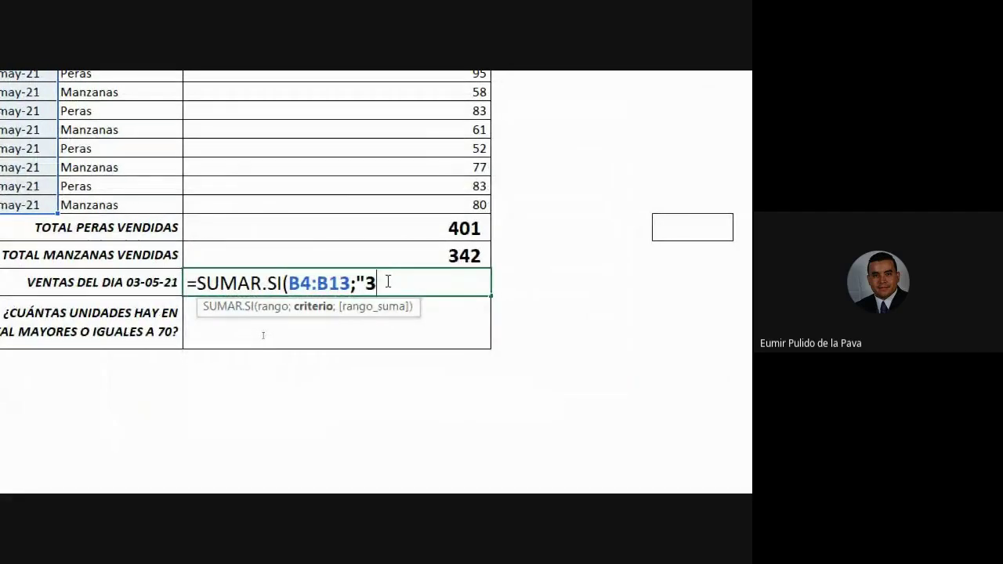
type("-")
key("BackSpace")
type("/")
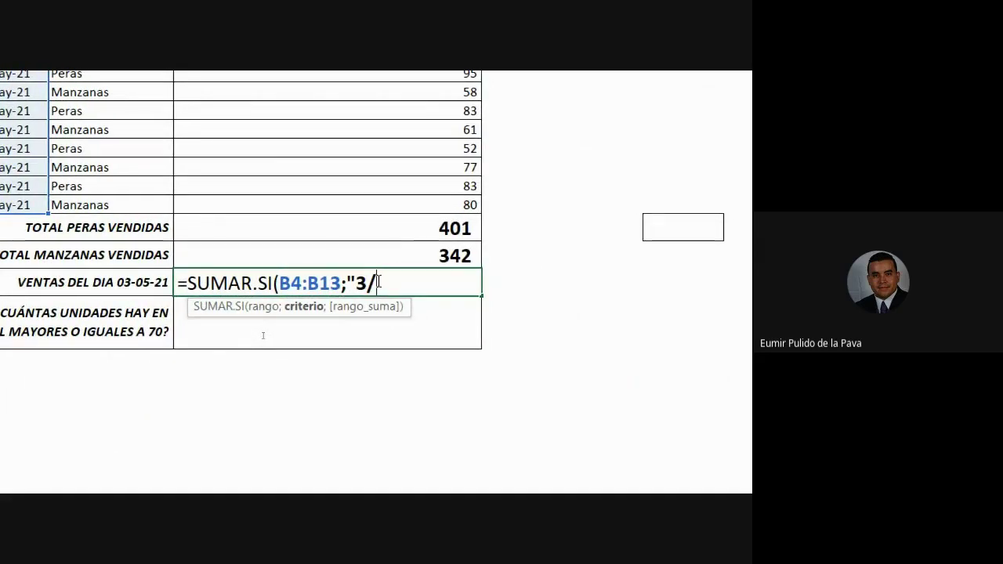
type("5")
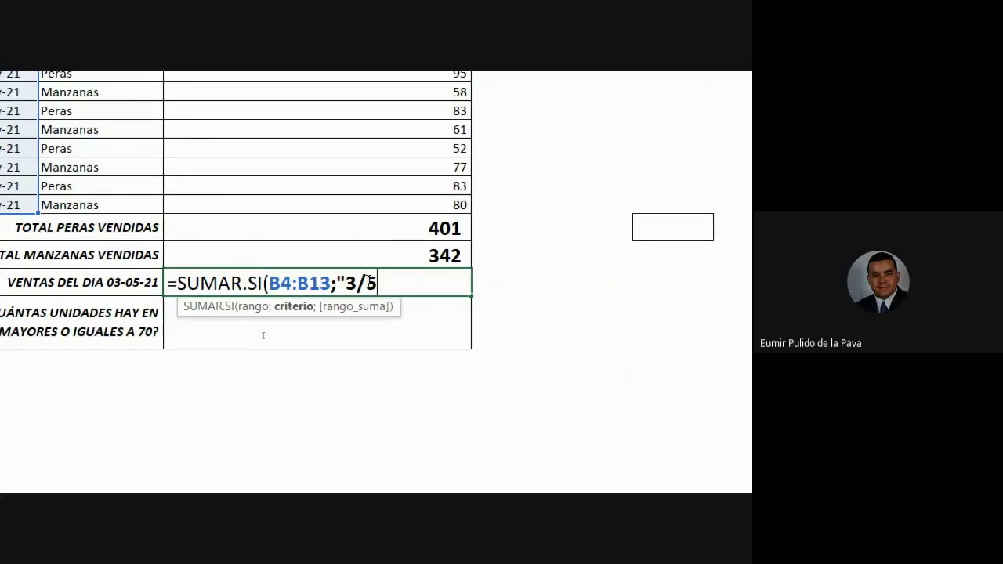
type("/21")
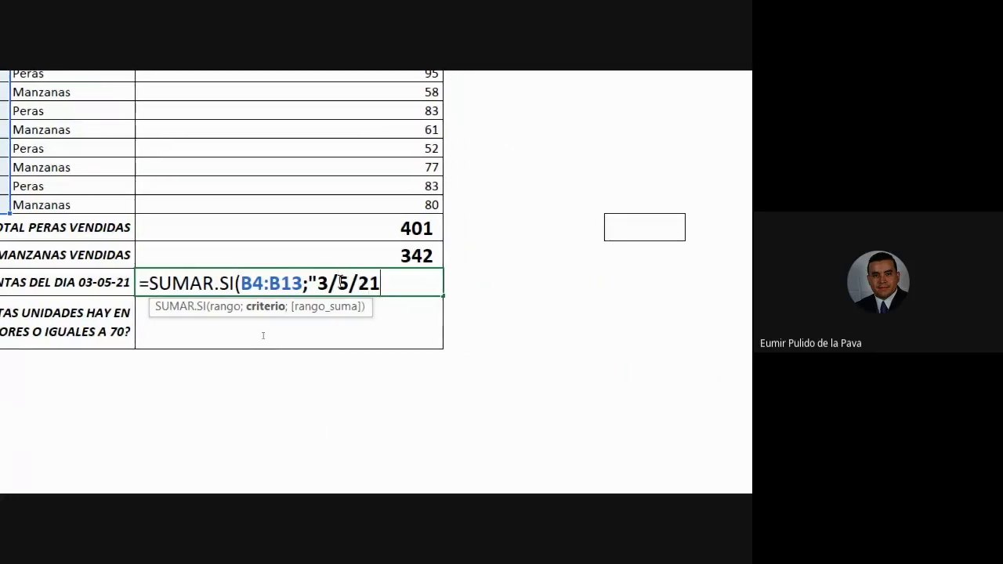
type("\"")
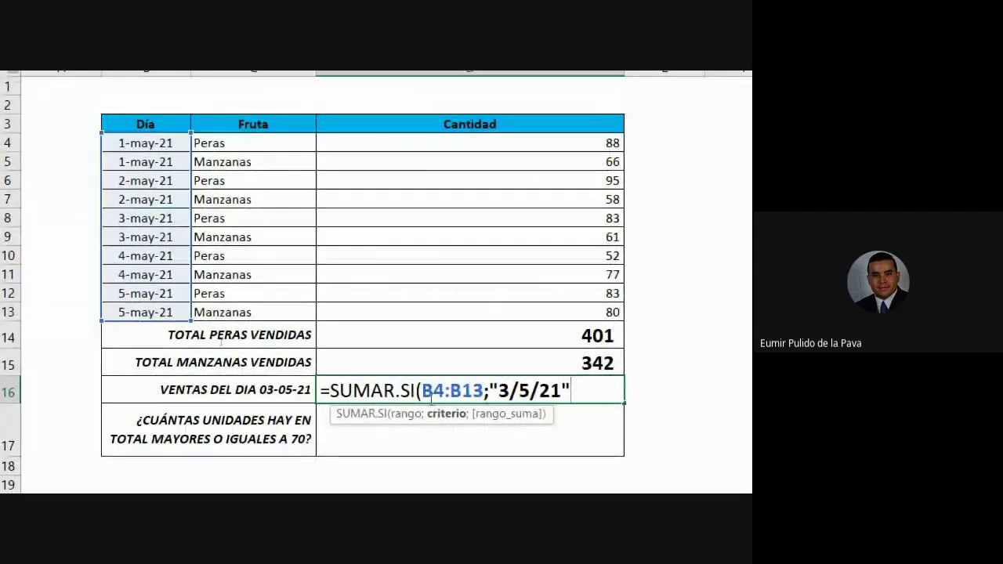
Reformat the criterion to "03-05-21" with leading zeros and dashes
left_click(499, 389)
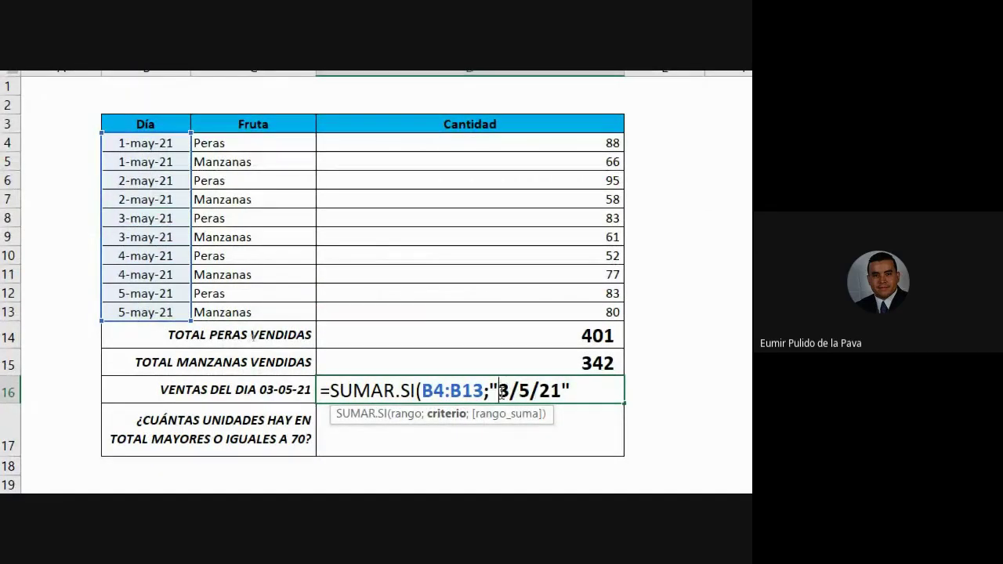
type("0")
left_click(528, 390)
type("0")
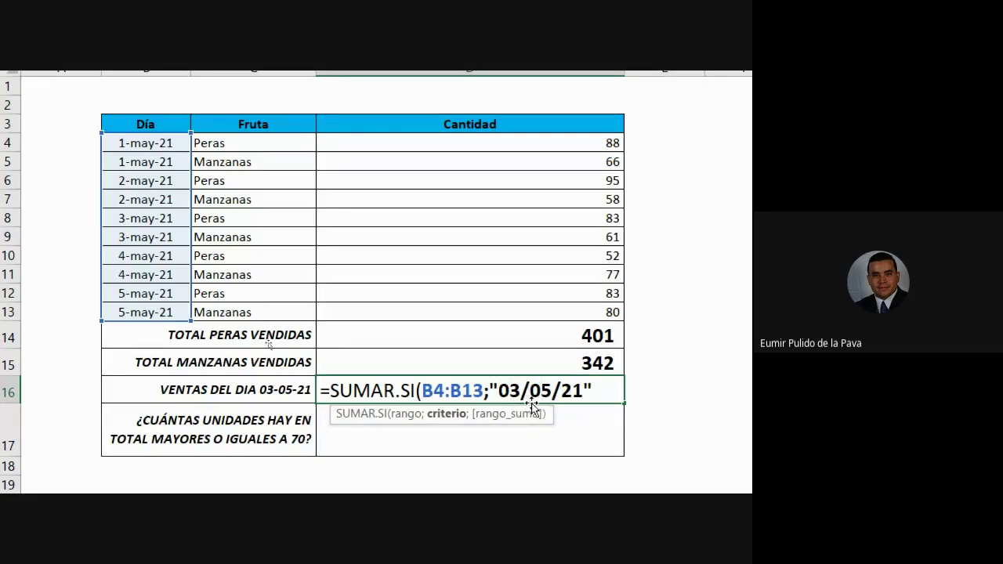
key("Left")
key("BackSpace")
type("-")
key("Right")
key("Right")
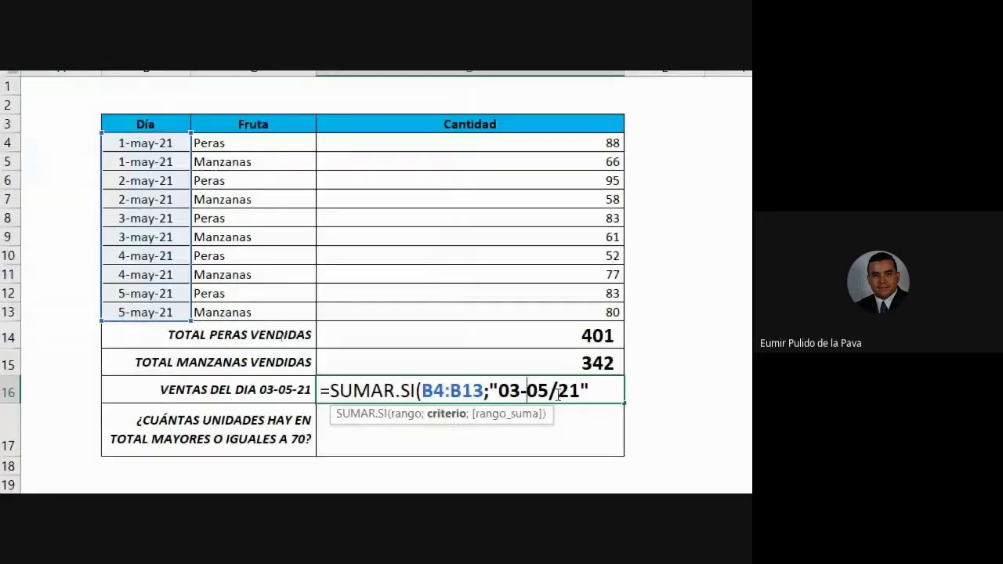
key("Delete")
type("-")
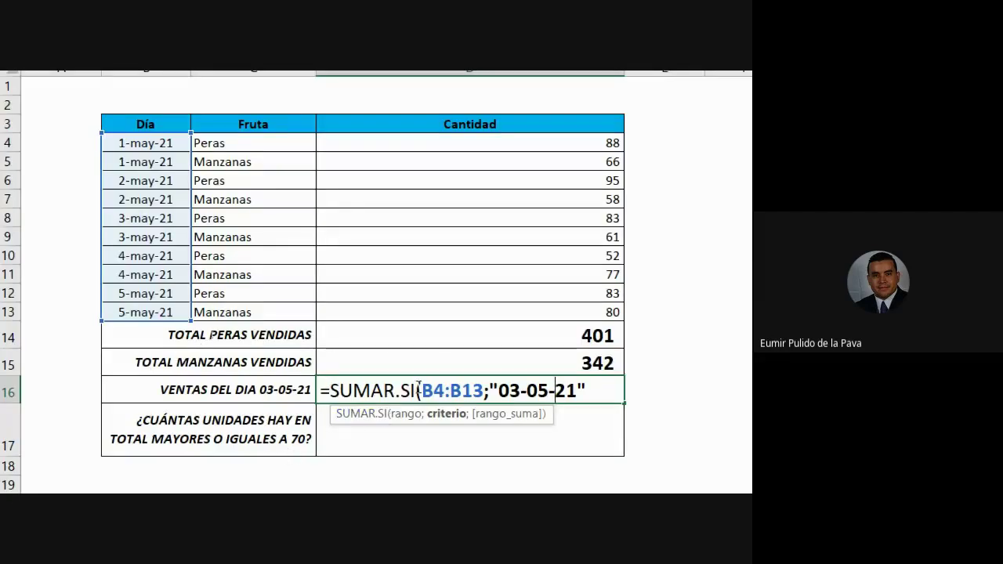
left_click_drag(423, 390, 576, 395)
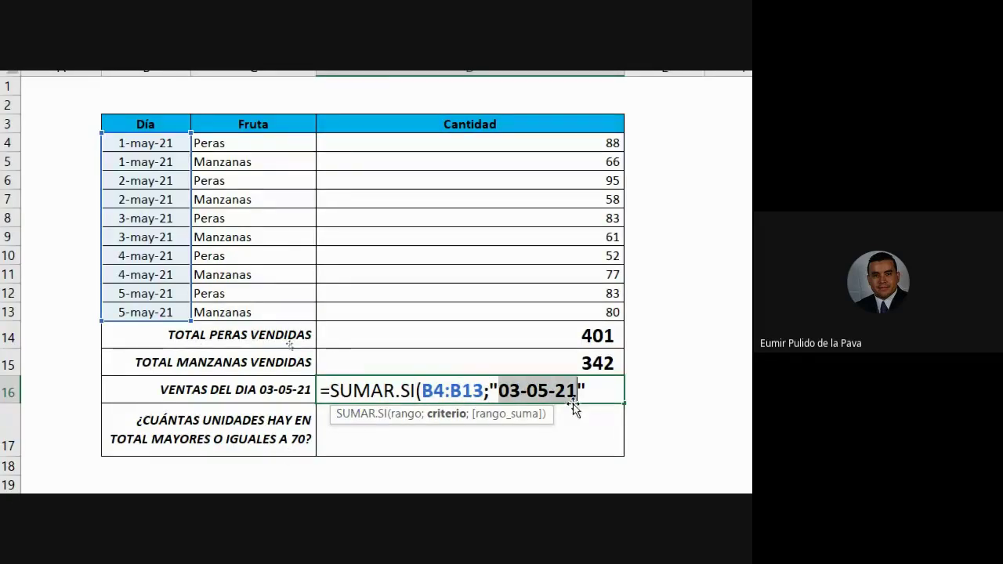
left_click(588, 391)
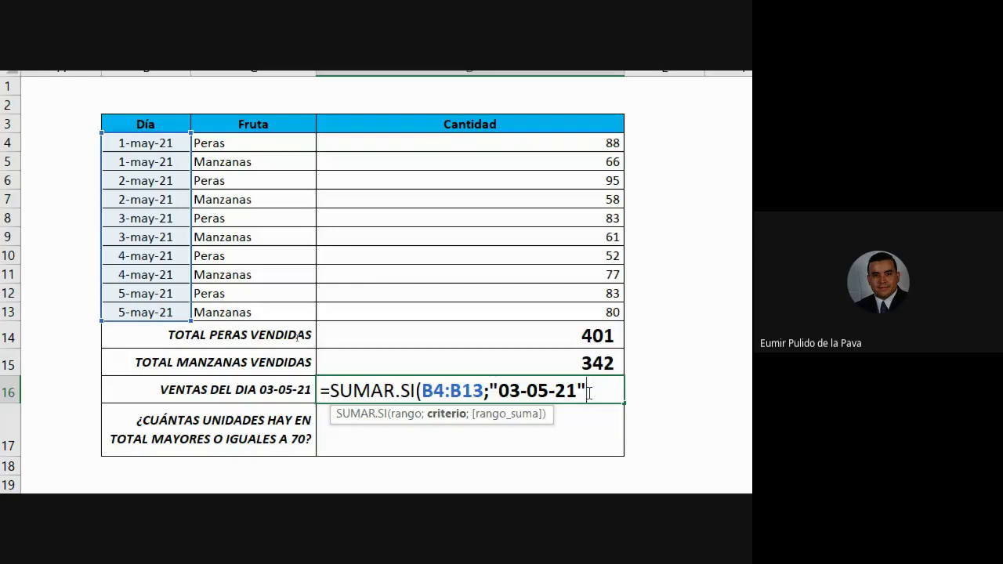
Add D4:D13 as the sum range and close the formula, giving 144
type(";")
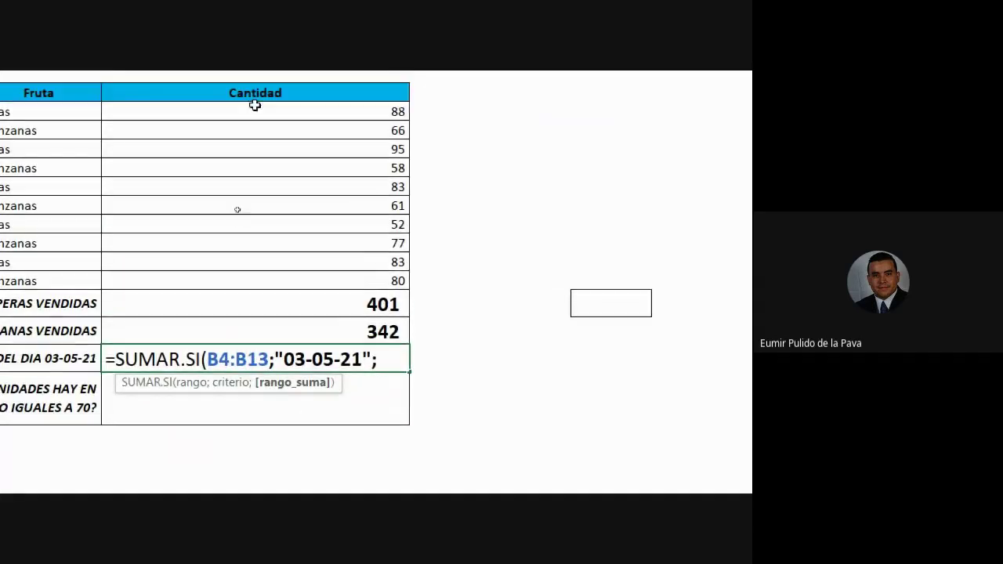
left_click_drag(255, 105, 290, 283)
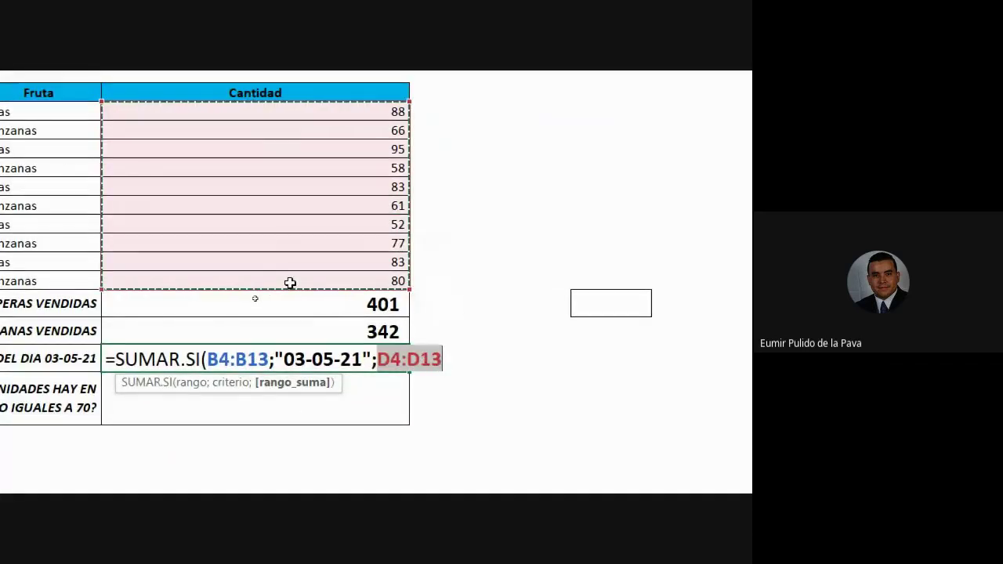
type(")")
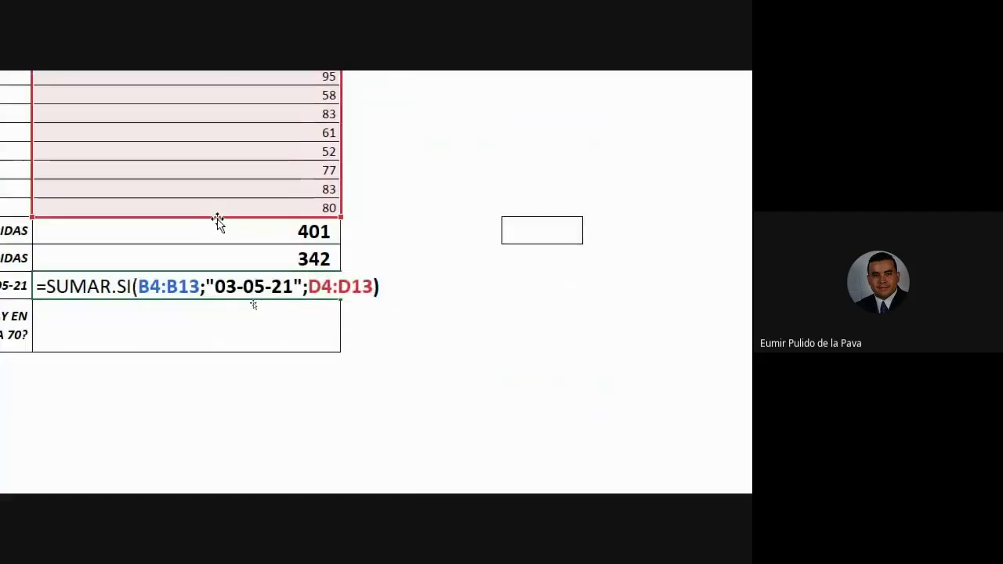
key("Return")
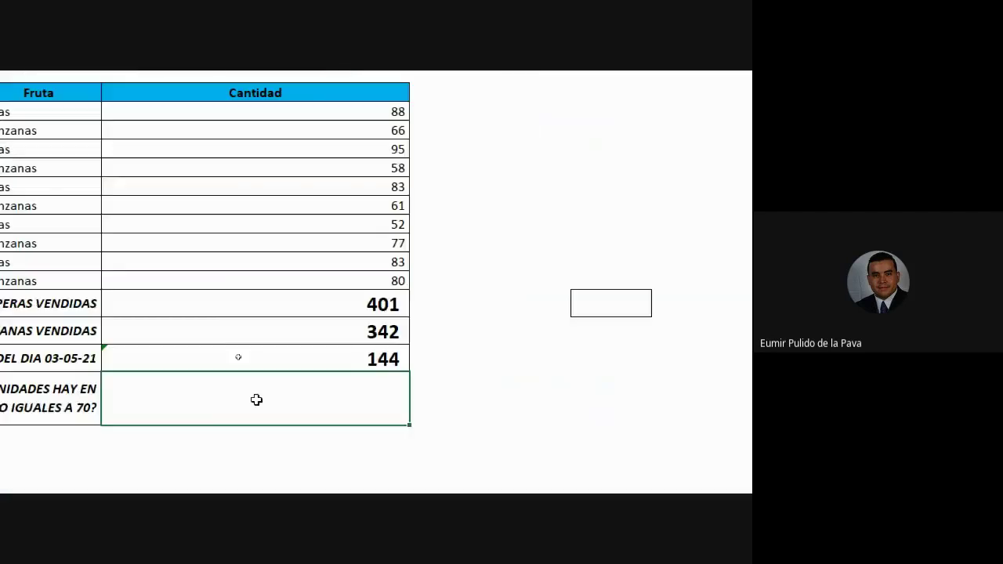
left_click(268, 361)
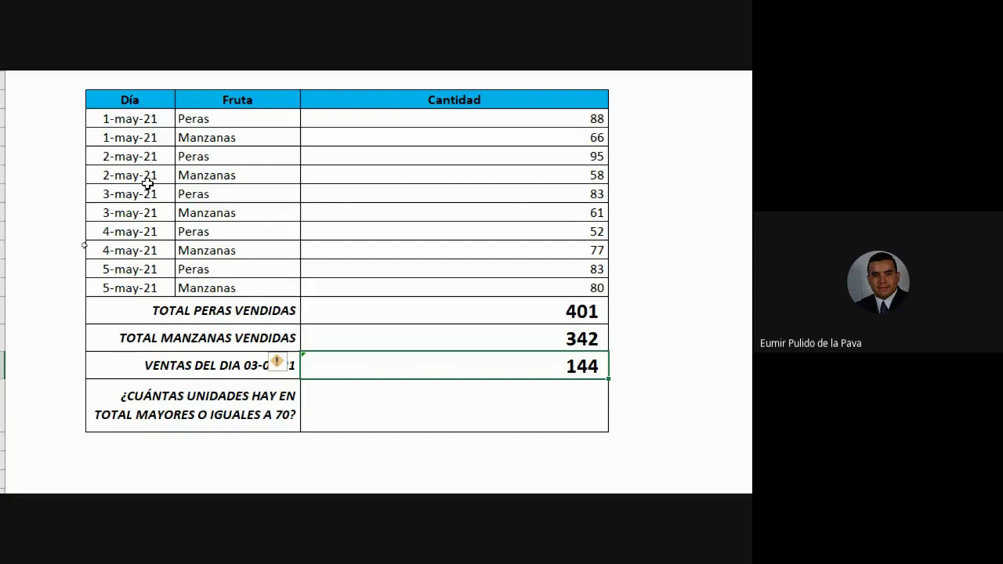
Point out the 3-may-21 quantities 83 and 61, then redate the Peras entry to 3-5-21
left_click_drag(148, 177, 231, 213)
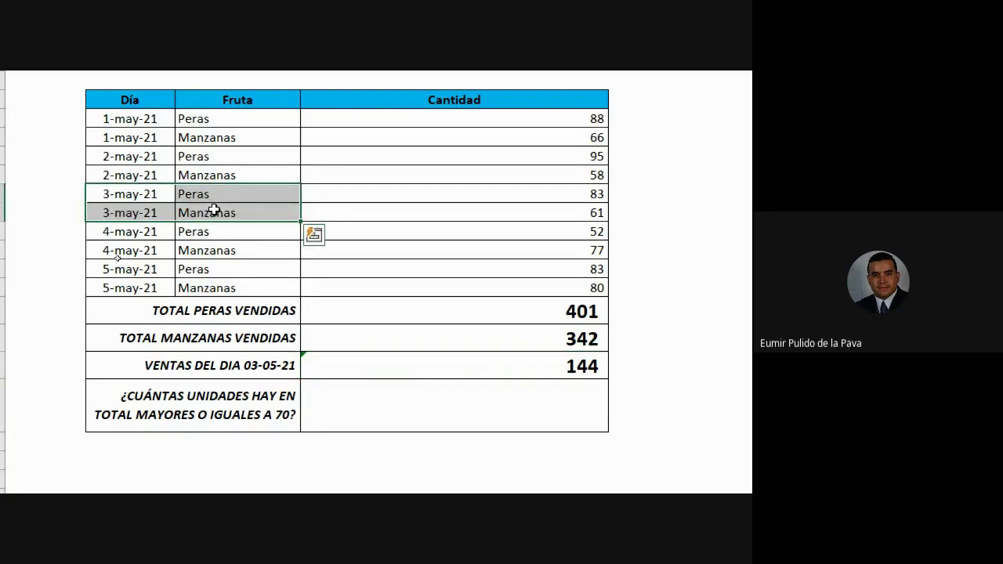
left_click_drag(538, 192, 537, 211)
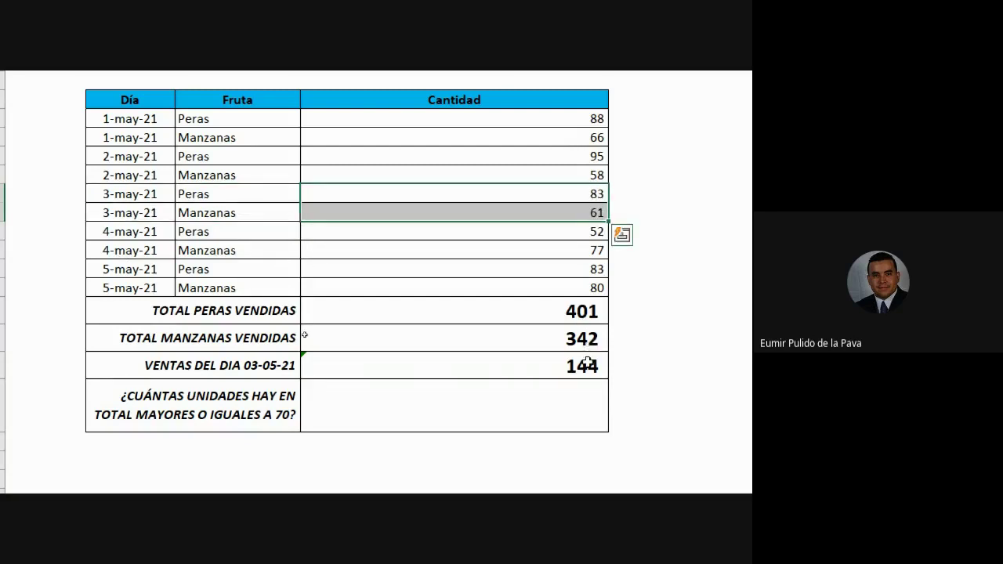
left_click(135, 272)
double_click(141, 284)
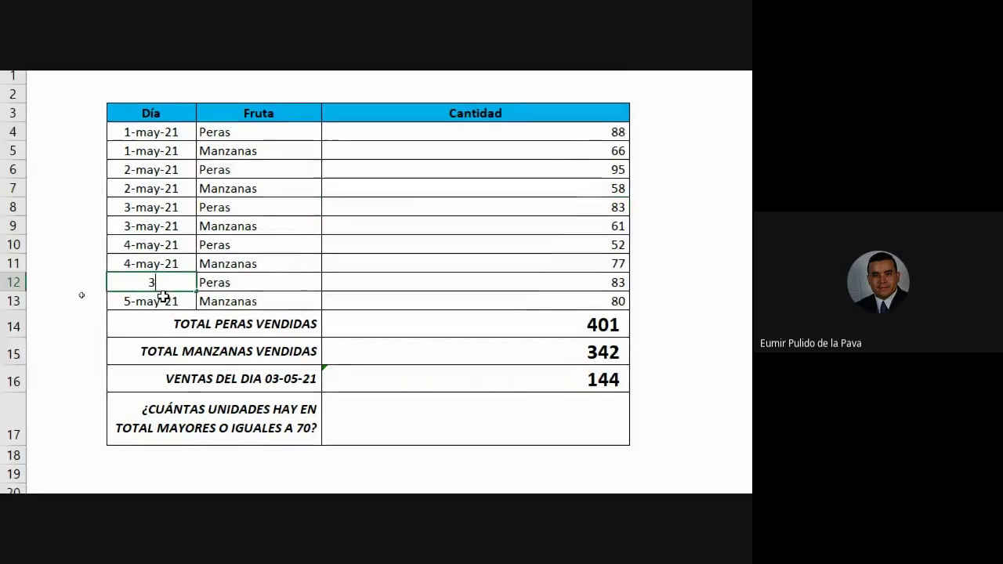
type("3-5-21")
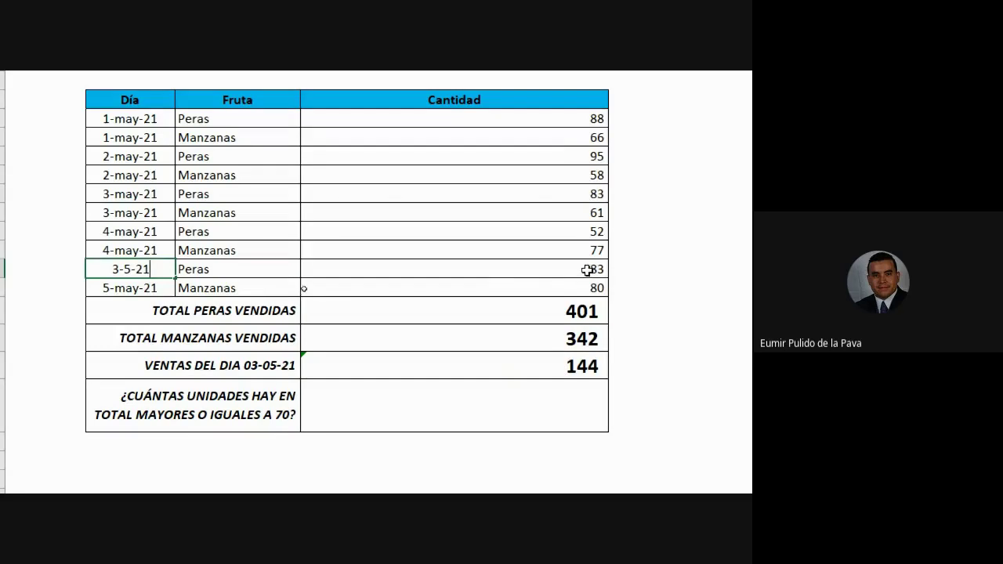
key("Return")
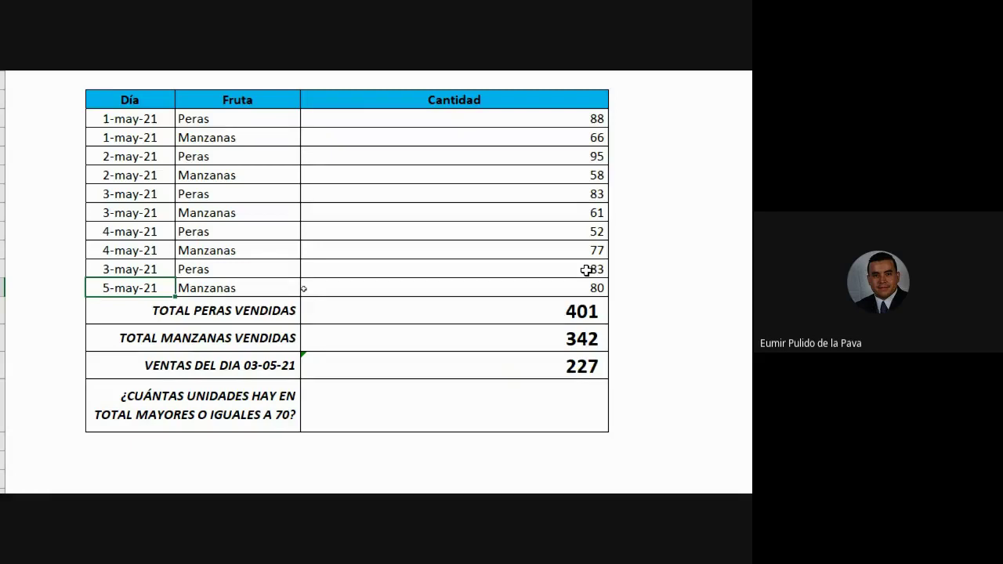
double_click(447, 367)
left_click_drag(481, 367, 560, 366)
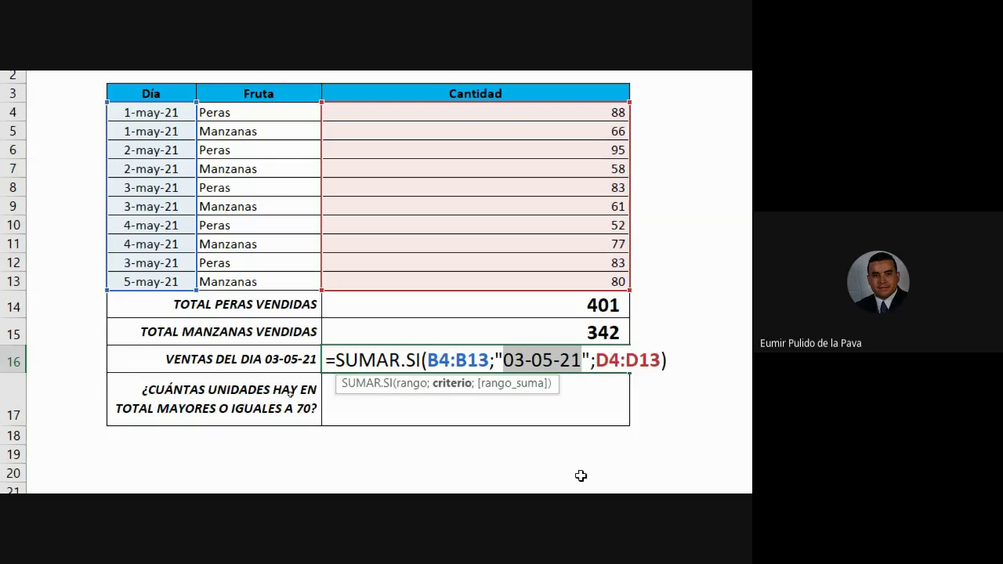
key("Return")
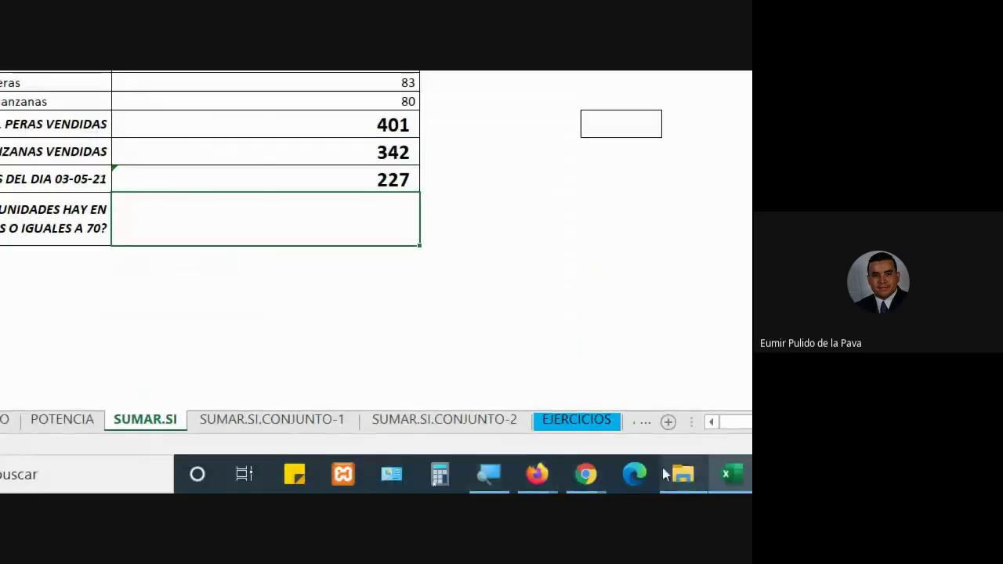
Reset the screen magnifier to 100% and minimize it
left_click(489, 475)
left_click(382, 404)
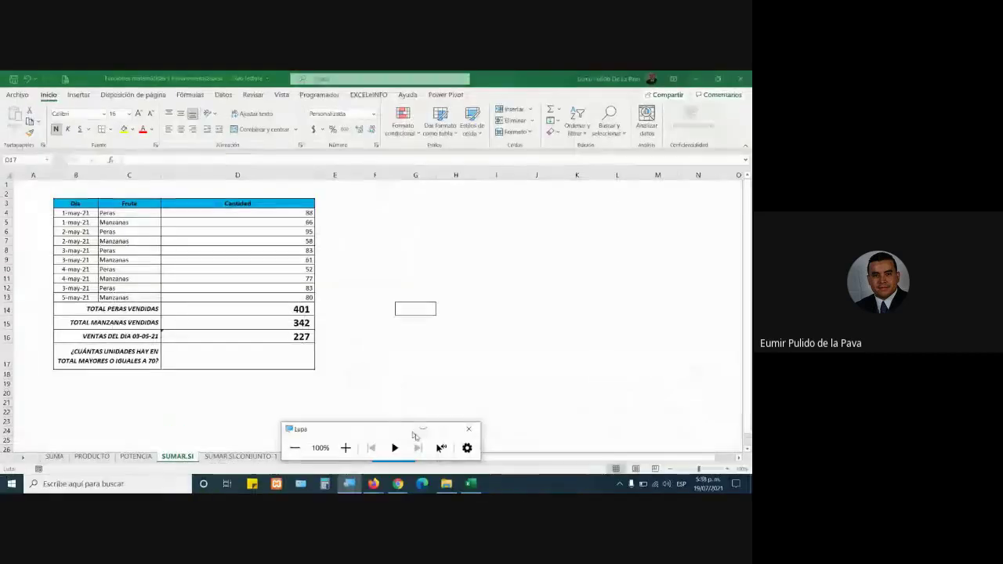
left_click(421, 429)
Check the Google Meet chat, then bring the Excel workbook back to the front
left_click(398, 483)
left_click(451, 431)
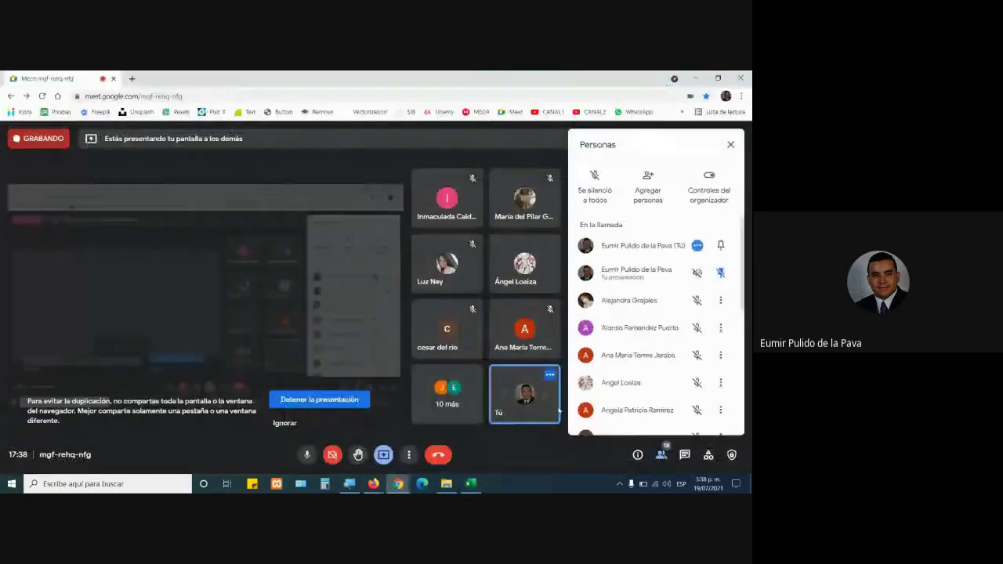
left_click(684, 457)
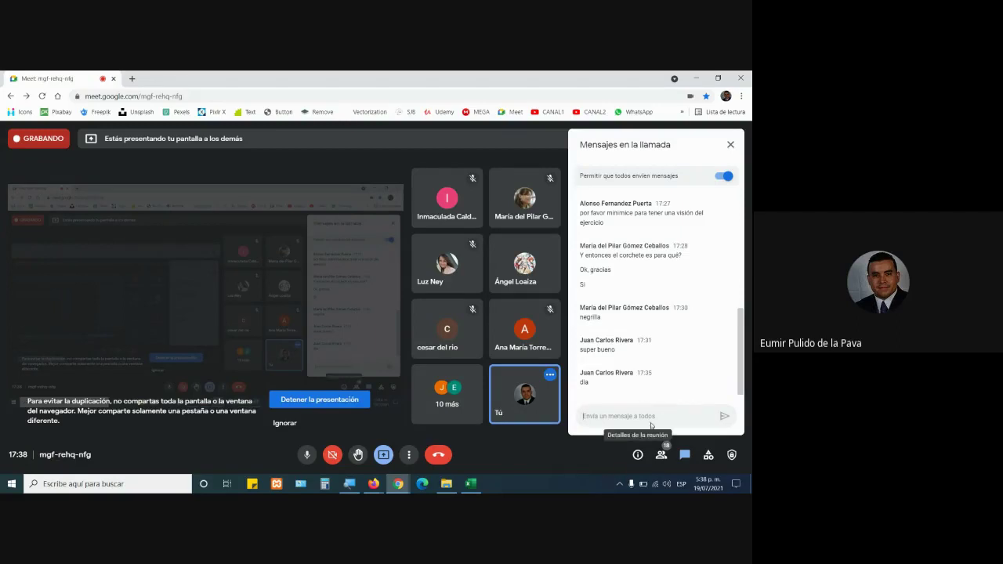
left_click(472, 484)
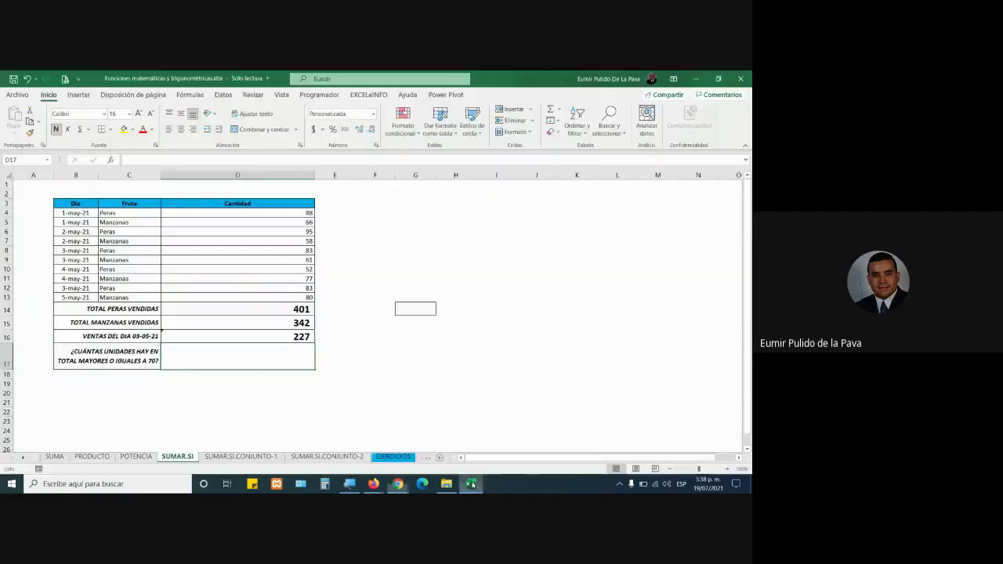
Magnify the screen to 200% to open the day-sales formula, then turn magnification off
left_click(356, 487)
left_click(348, 448)
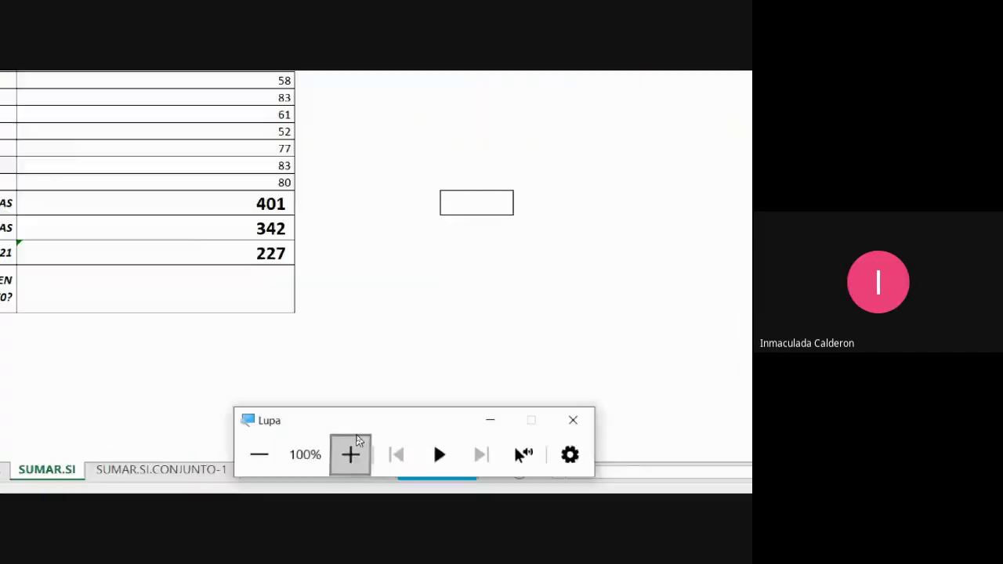
left_click(309, 251)
left_click(309, 239)
double_click(312, 239)
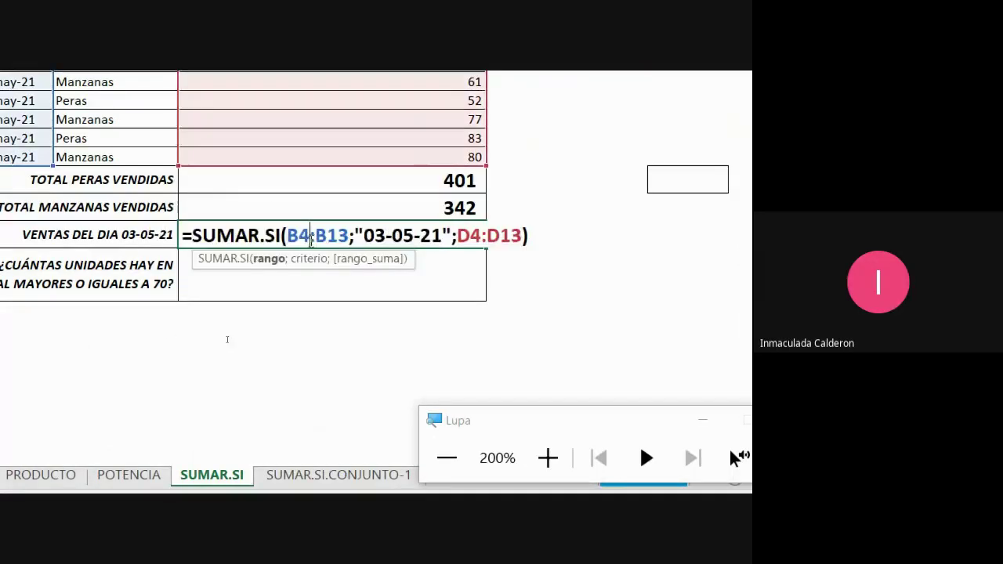
key("super+Escape")
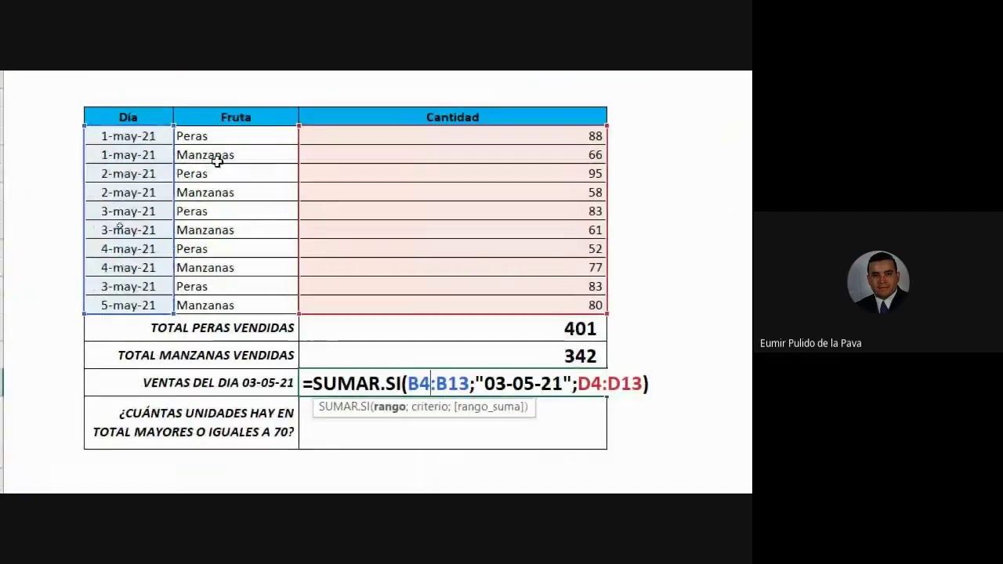
Replace the month 5 with 1 in the date criterion, so the total shows a dash
left_click_drag(406, 383, 471, 383)
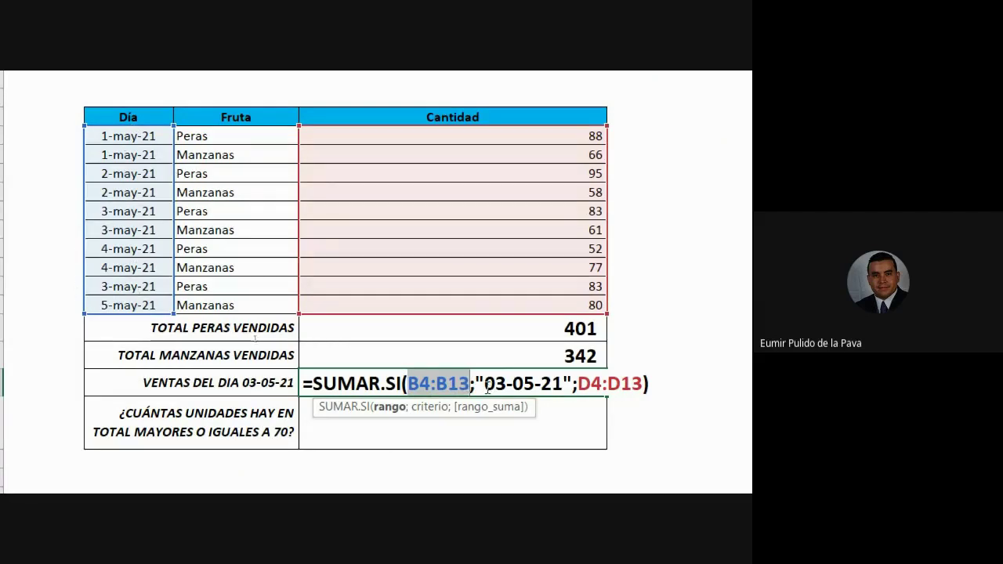
left_click_drag(485, 384, 564, 384)
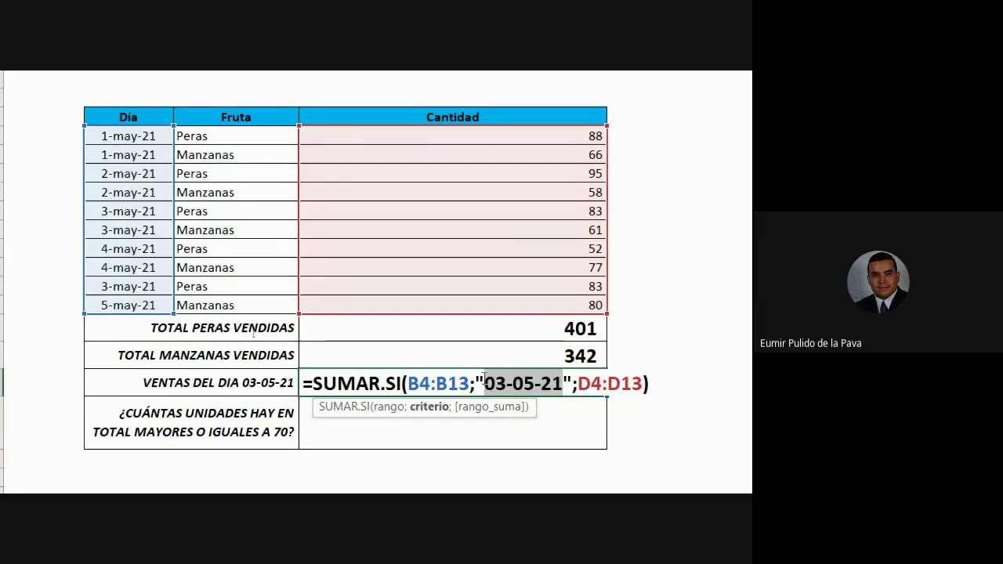
left_click_drag(484, 384, 565, 384)
left_click(514, 383)
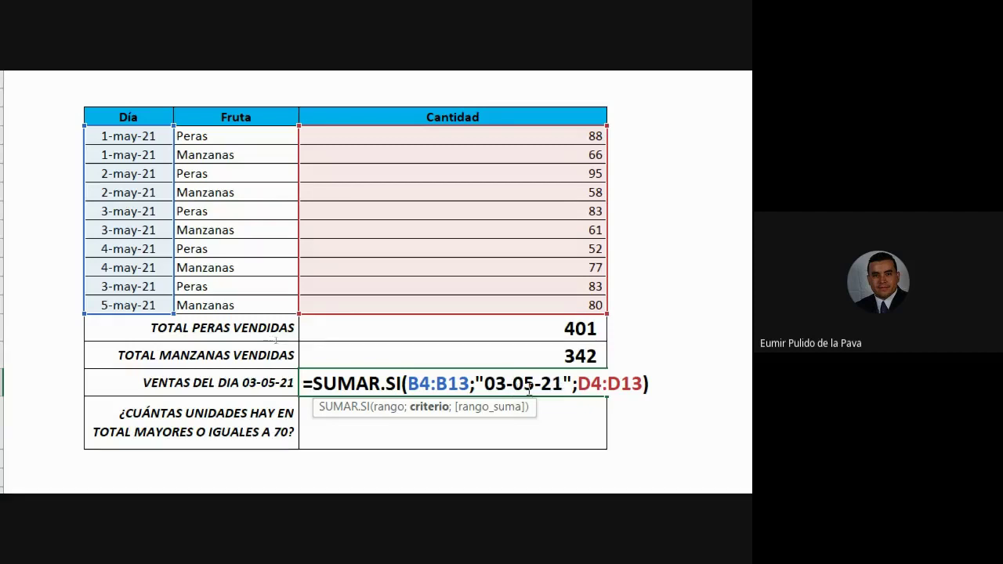
key("BackSpace")
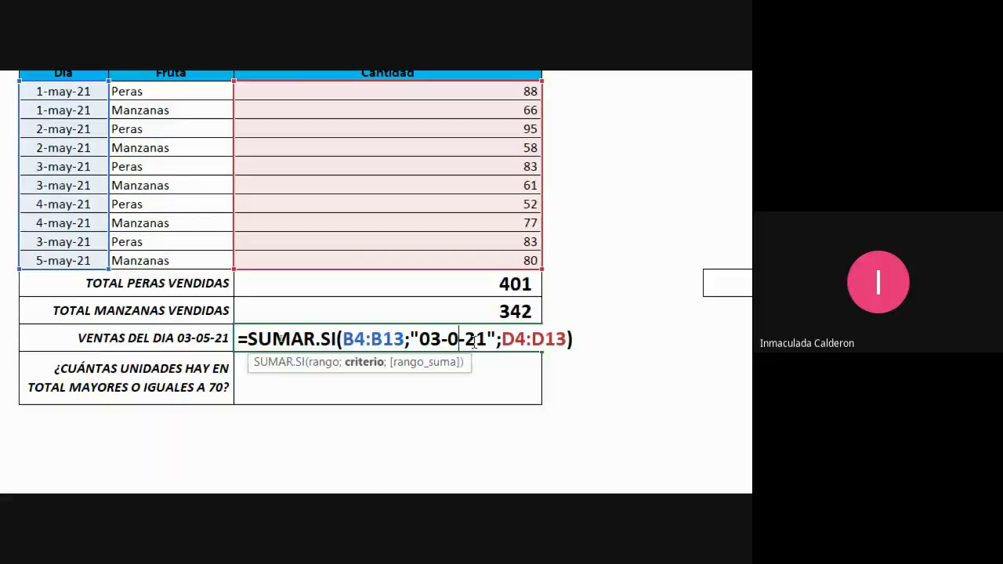
type("1")
key("Return")
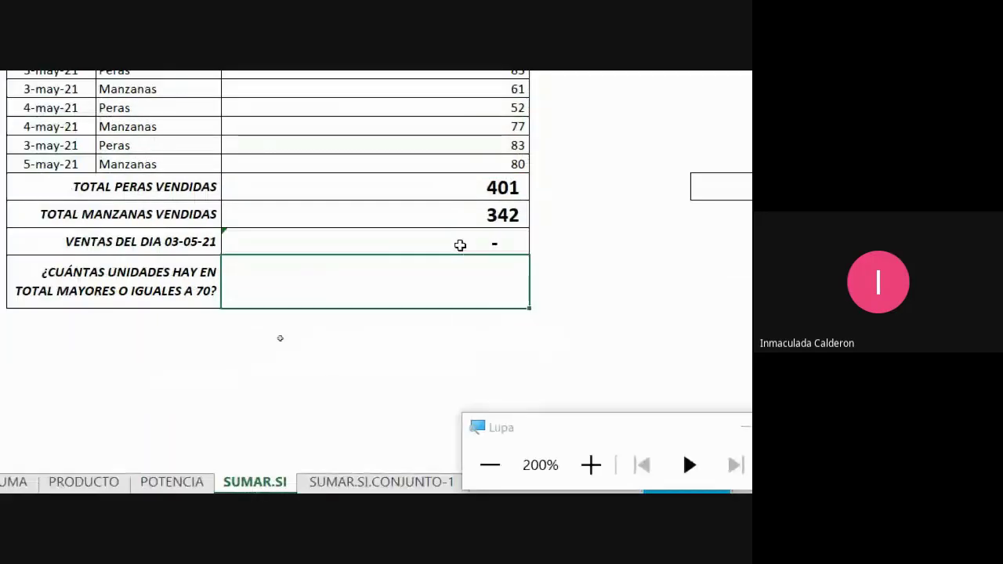
Redate the row 12 Peras entry from 3-may-21 to 5-may-21
left_click(461, 373)
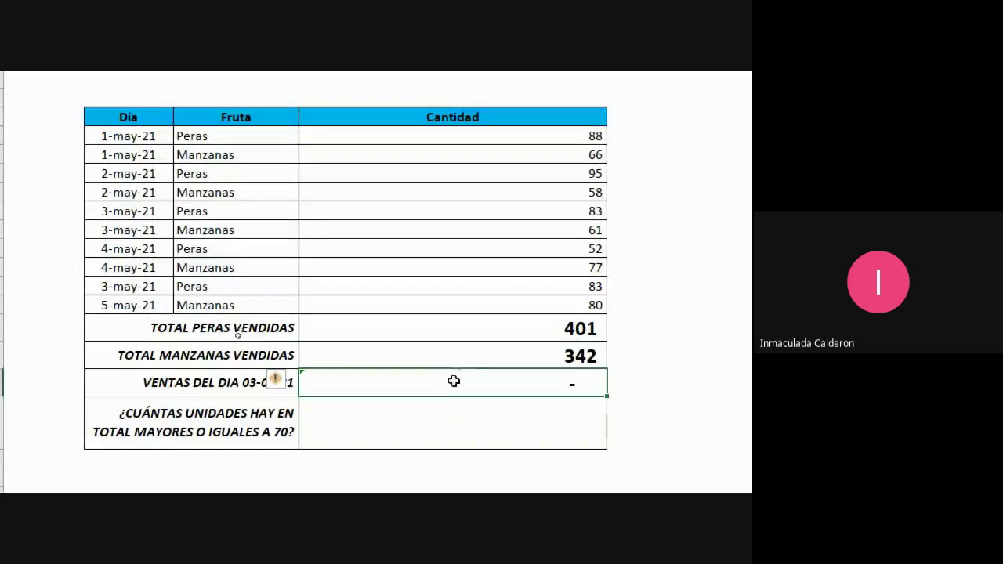
double_click(448, 383)
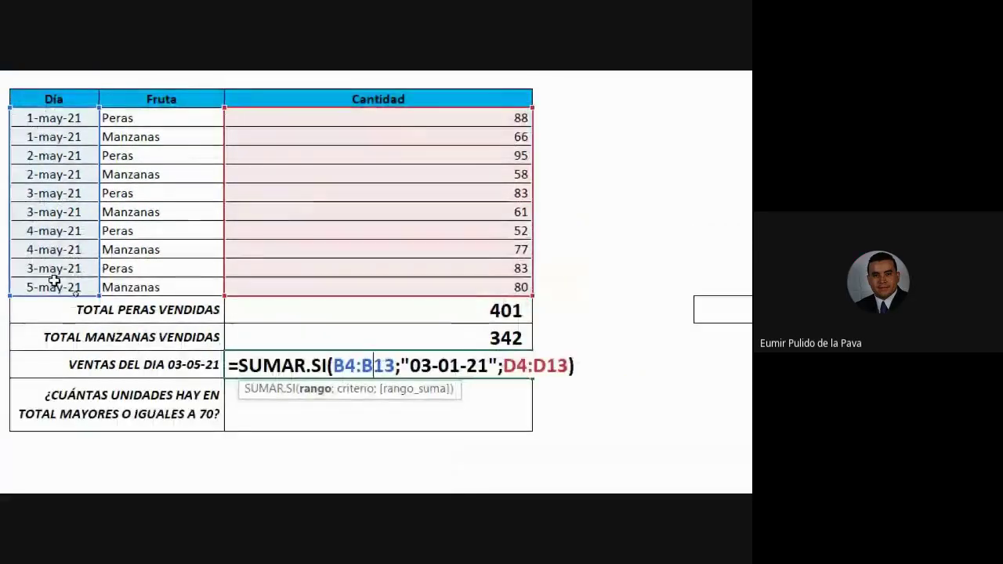
key("Escape")
left_click(68, 269)
double_click(31, 269)
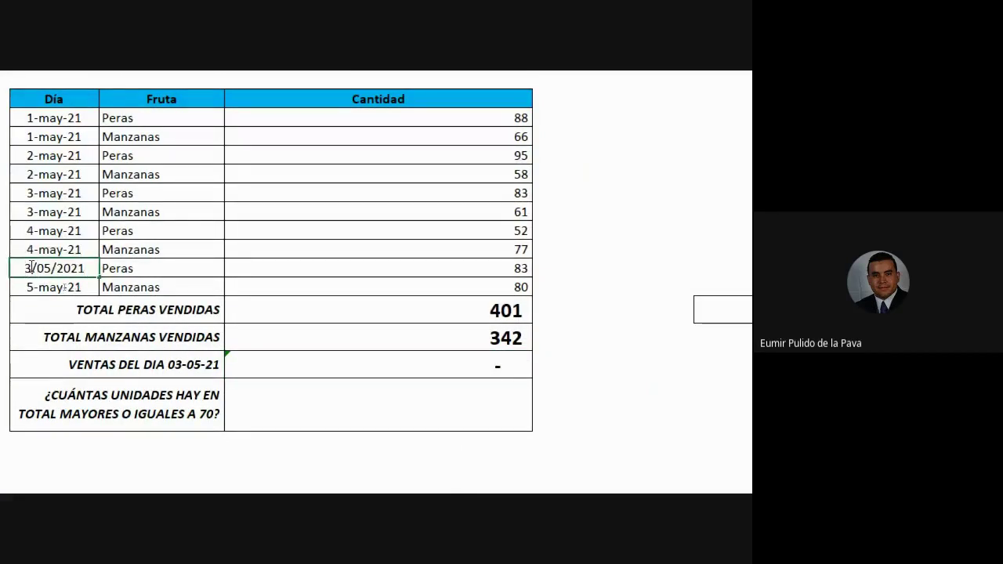
key("Return")
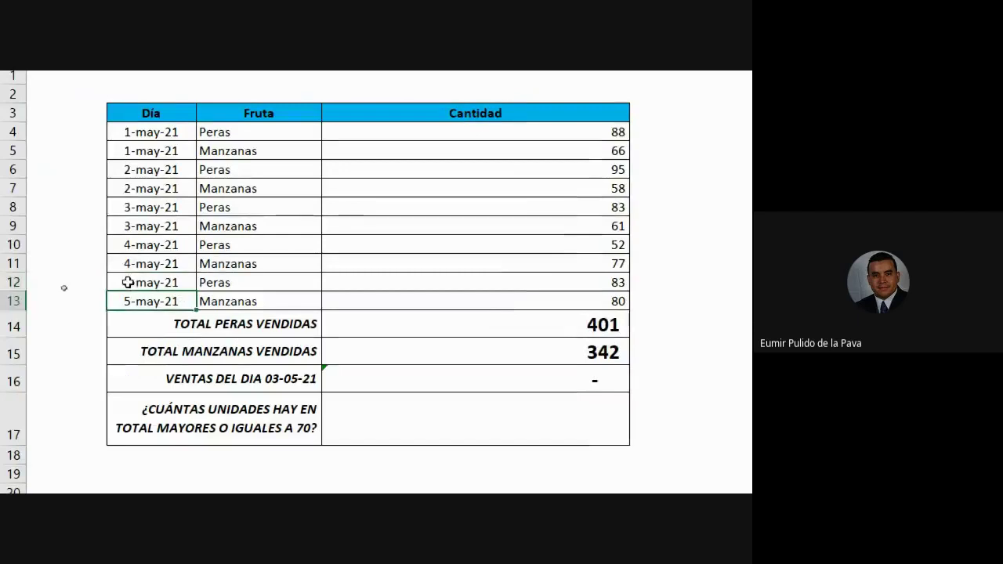
Restore the "03-05-21" criterion in the day-sales formula so it shows 144 again
double_click(345, 369)
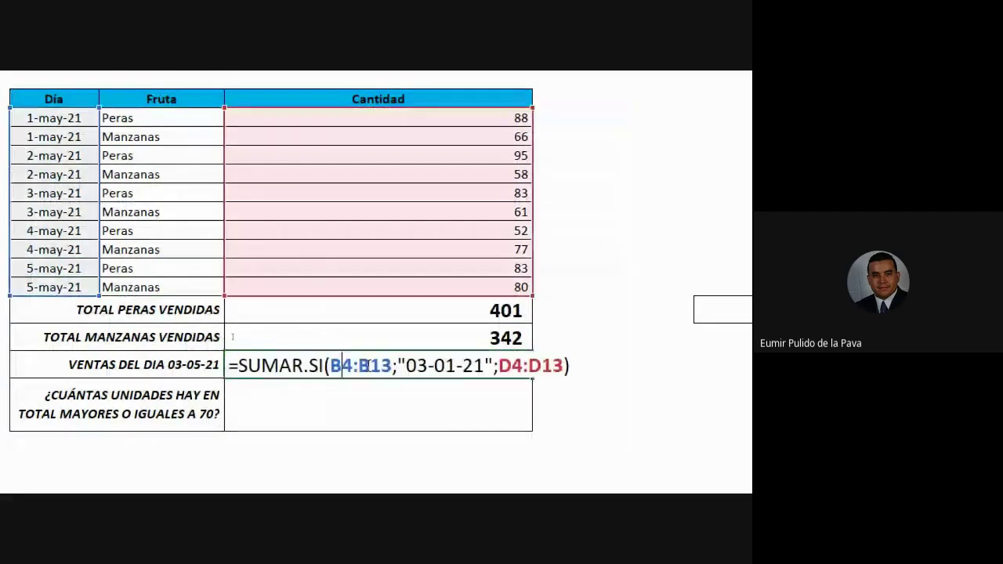
left_click(438, 366)
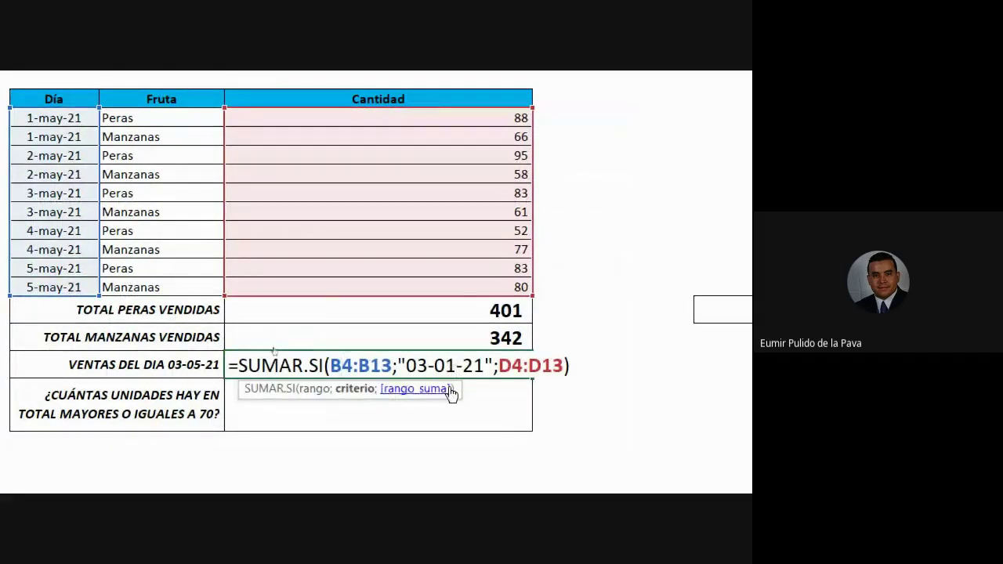
key("BackSpace")
type("5")
key("Return")
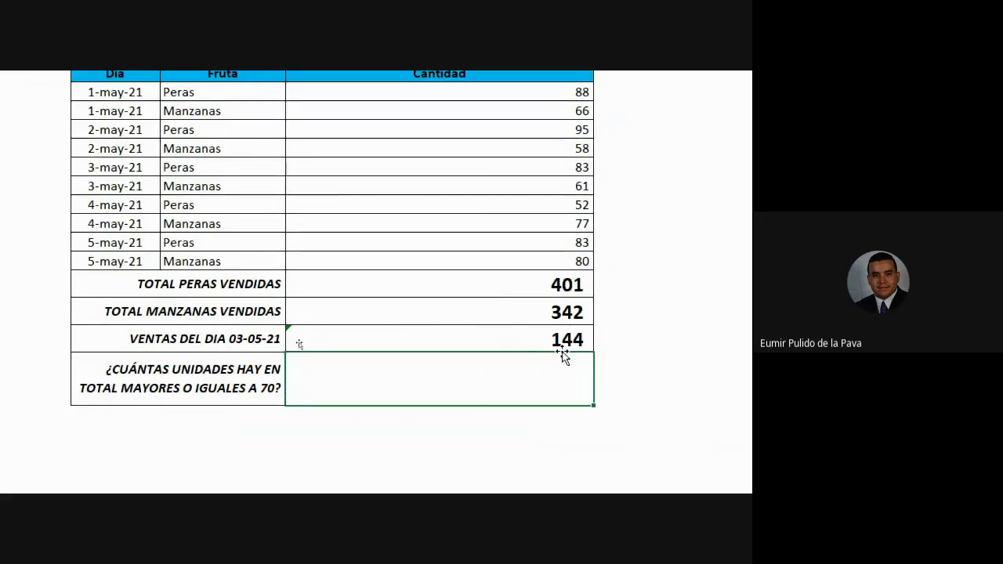
double_click(530, 342)
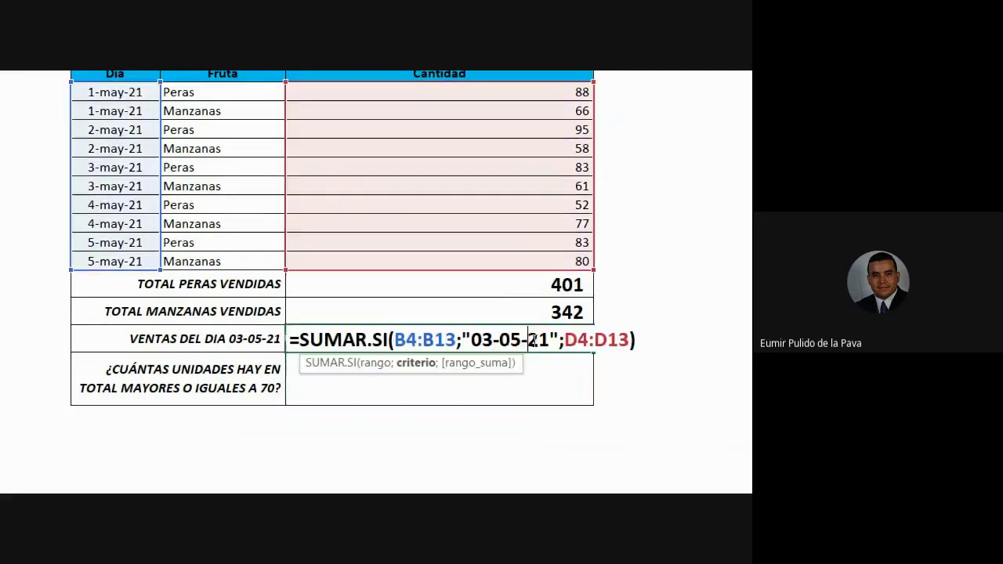
left_click_drag(471, 341, 550, 339)
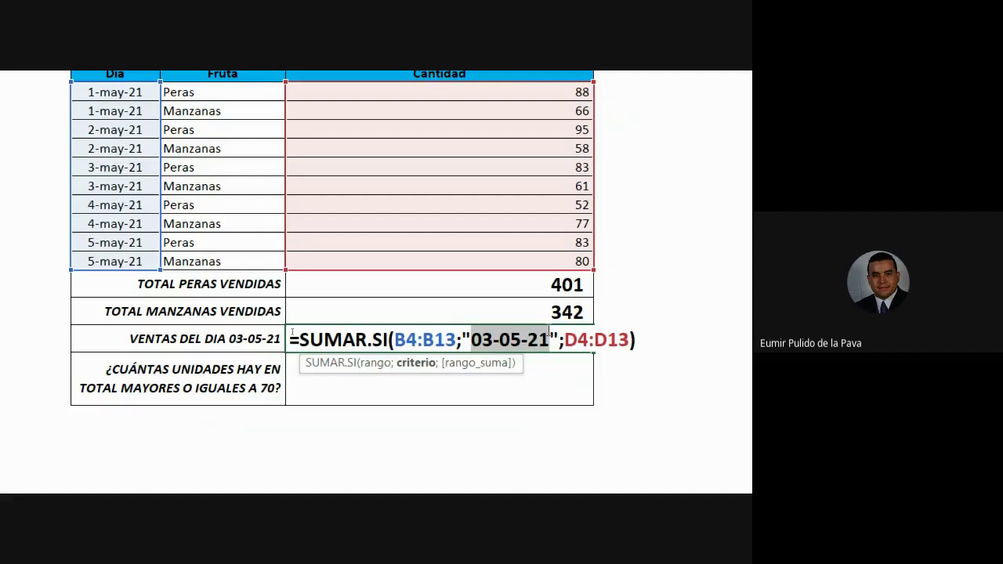
key("Escape")
Select the units-of-70-or-more question and its empty answer cell, reviewing the Cantidad column
left_click(412, 378)
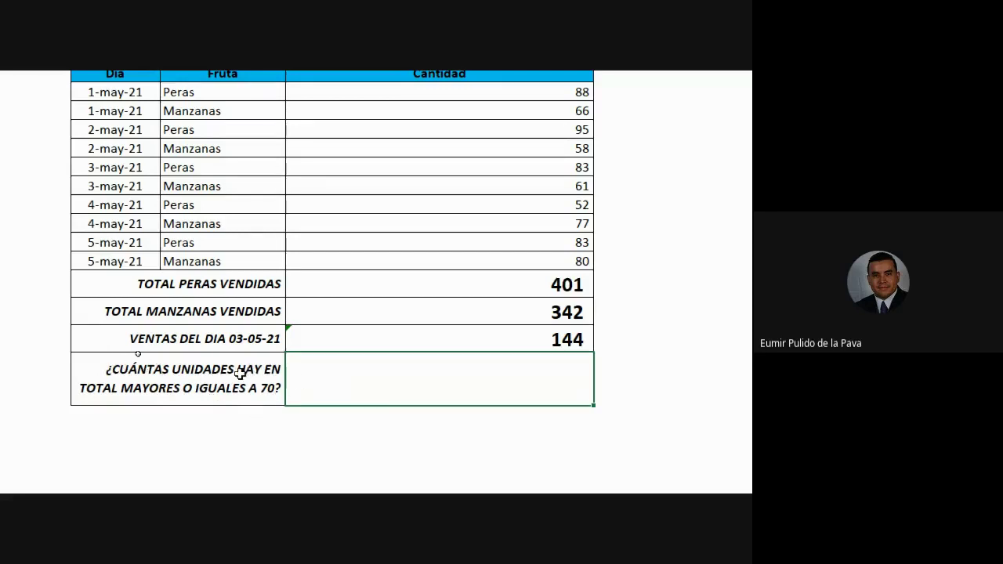
left_click(215, 378)
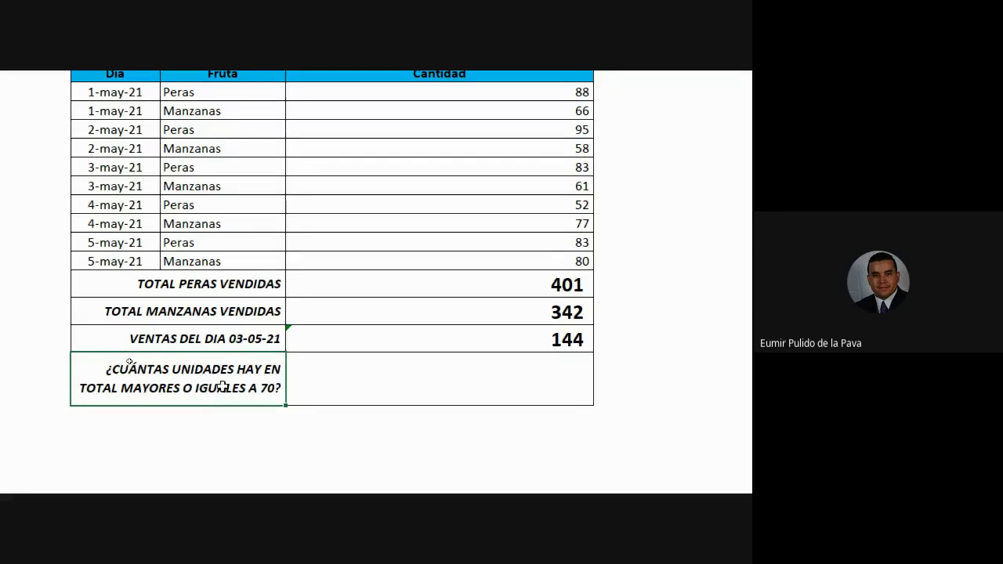
left_click(384, 389)
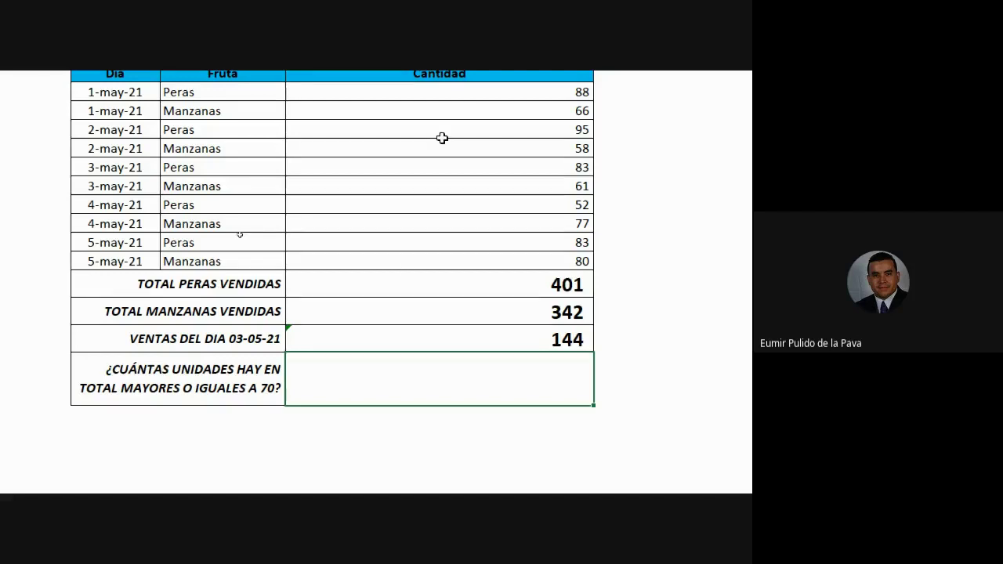
scroll(443, 136, "up", 1)
left_click_drag(481, 96, 484, 266)
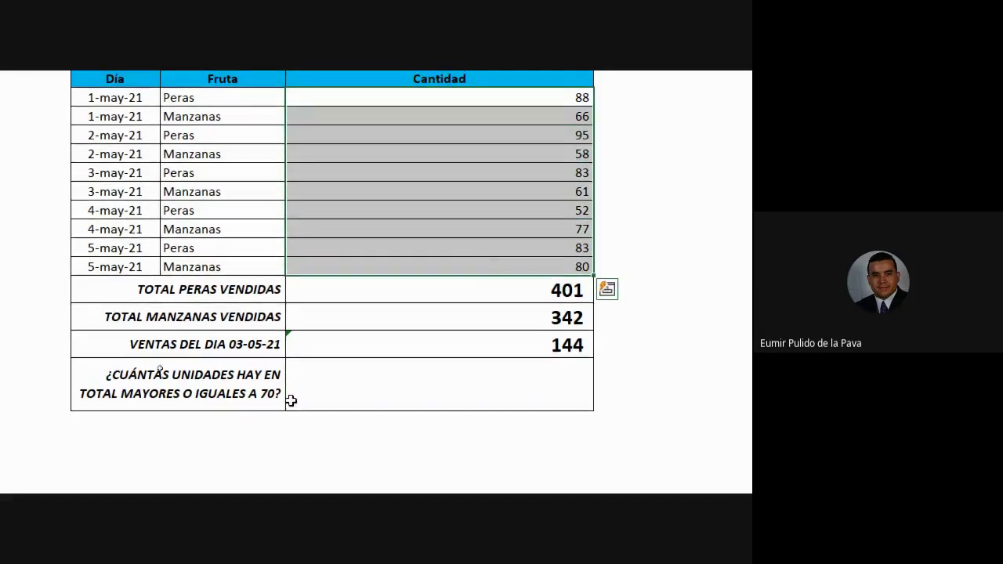
left_click(235, 400)
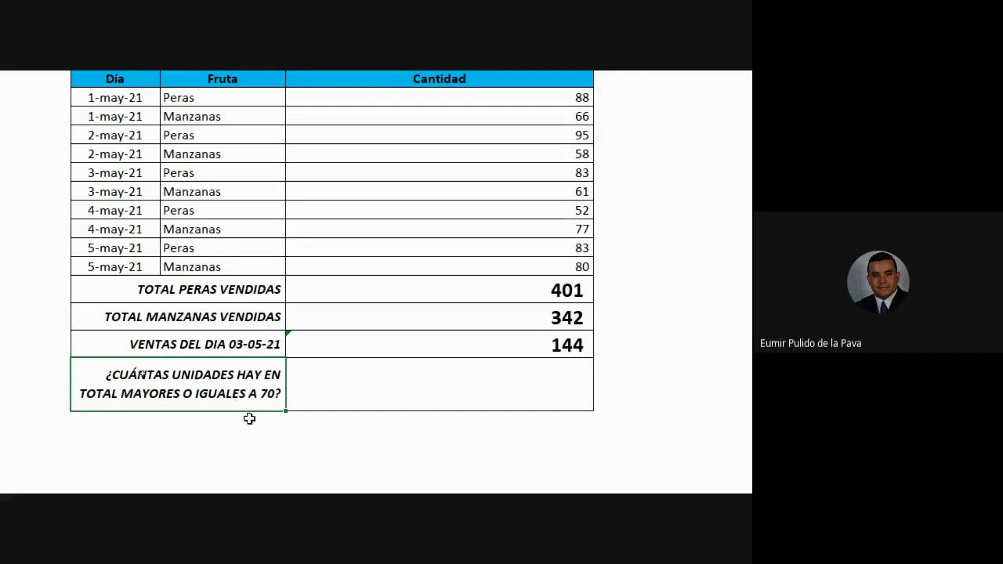
scroll(408, 316, "up", 1)
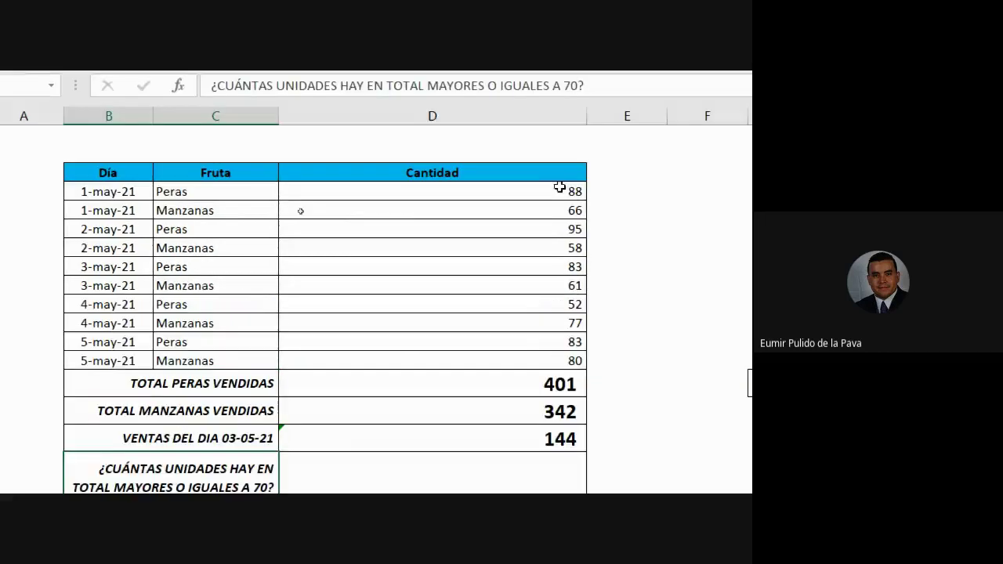
Multi-select the quantities 88, 95, 83, 77, 83 and 80 and fill them yellow
left_click(549, 192)
left_click(536, 229, "ctrl")
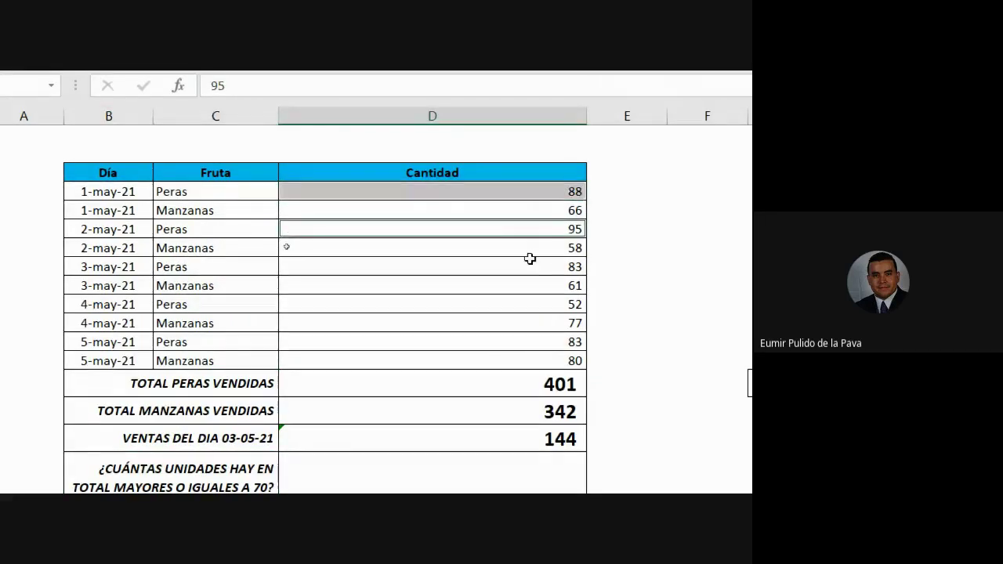
left_click(526, 267, "ctrl")
left_click(523, 322, "ctrl")
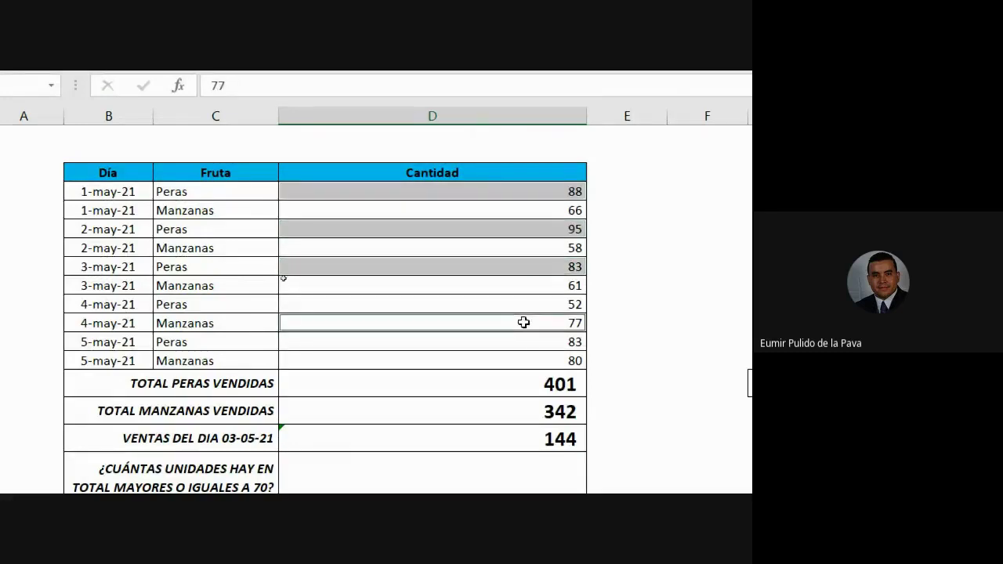
left_click(521, 344, "ctrl")
left_click(513, 361, "ctrl")
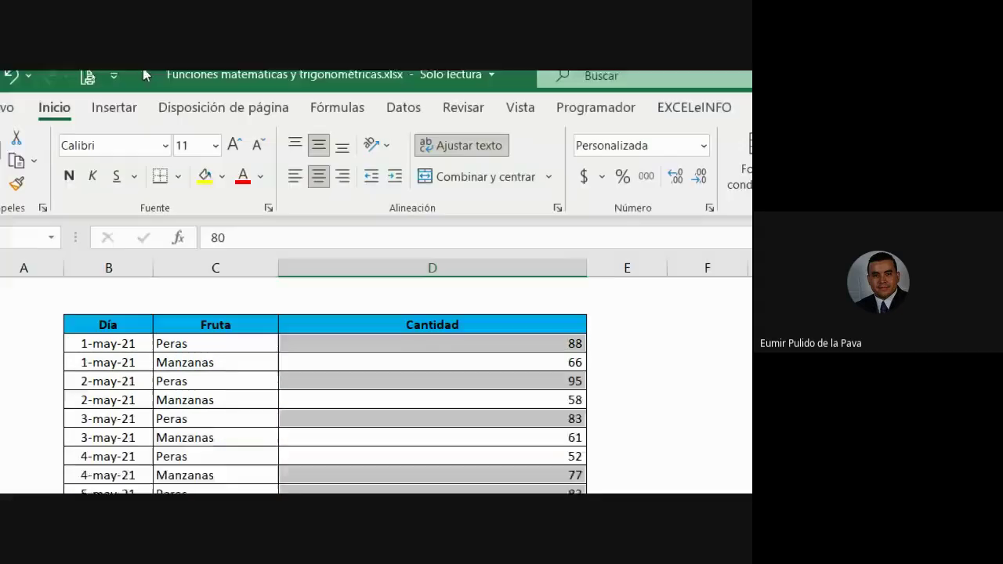
left_click(204, 187)
Start a =SUMAR.SI( formula in the units-70-or-more answer cell D17 using autocomplete
left_click_drag(627, 468, 627, 449)
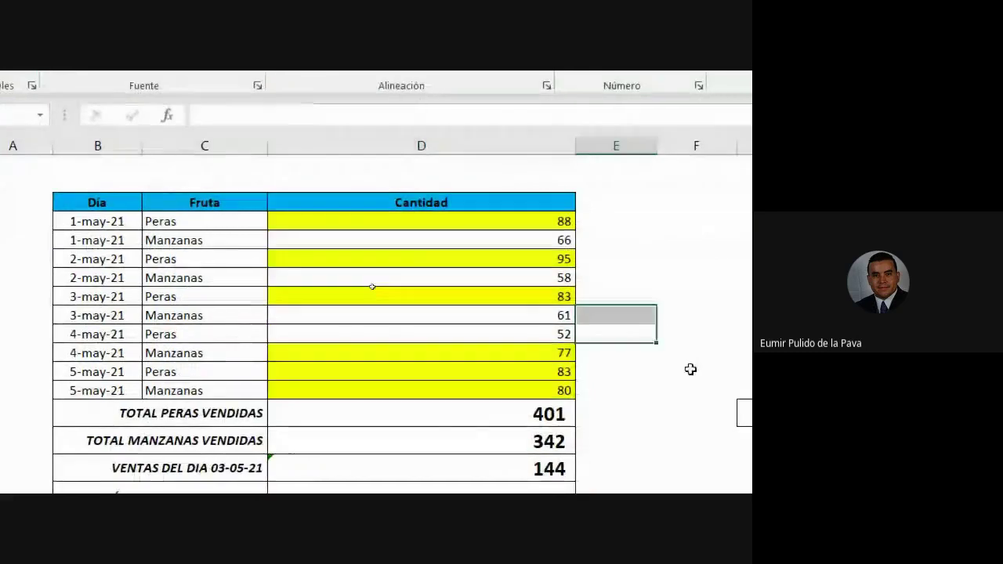
left_click(672, 352)
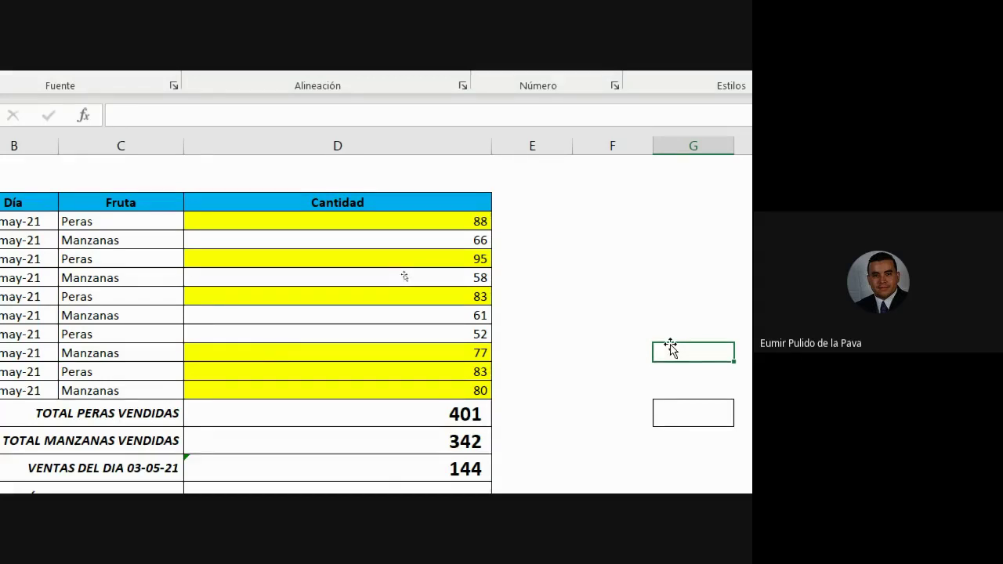
left_click(329, 379)
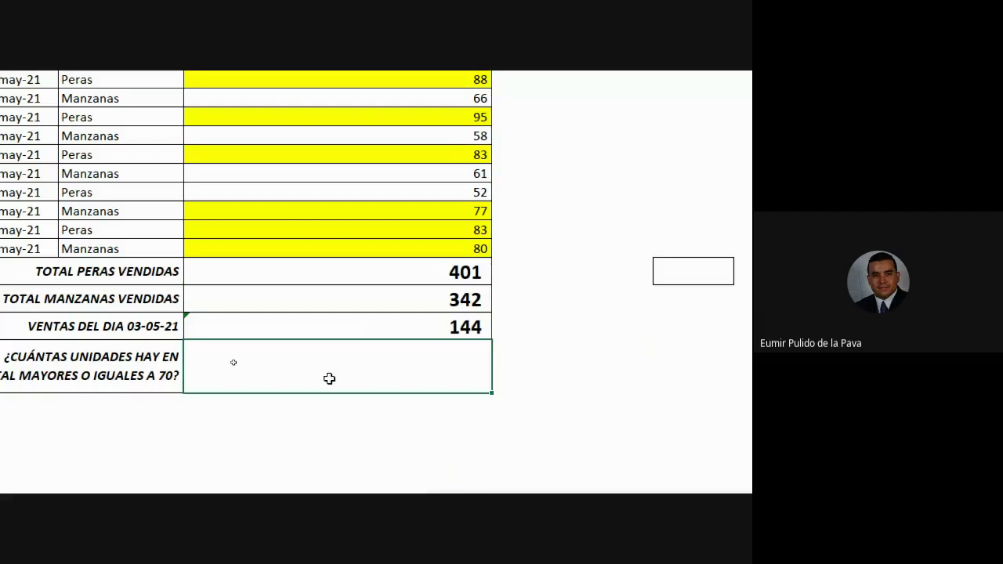
type("=su")
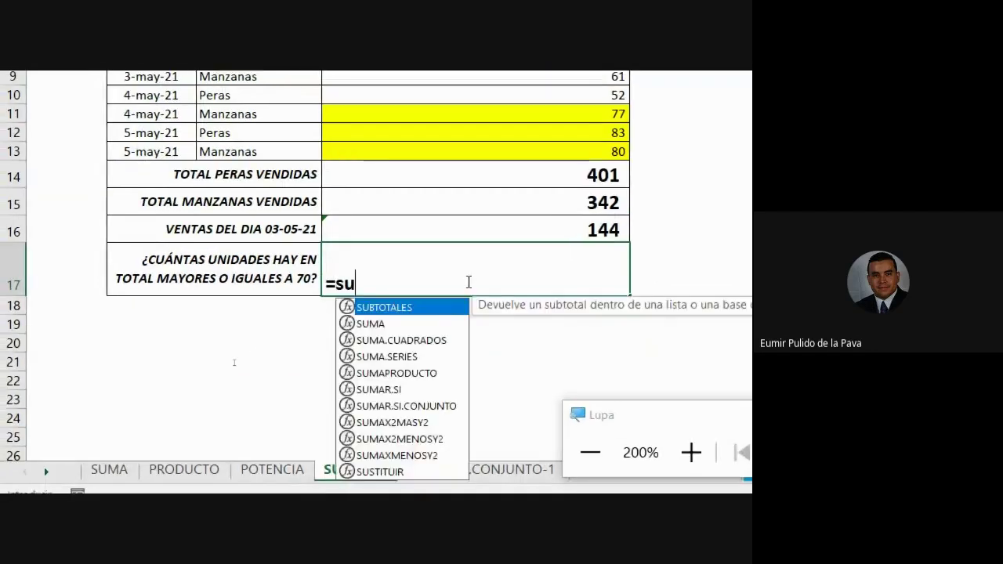
type("ma")
key("Down")
key("Down")
key("Down")
key("Down")
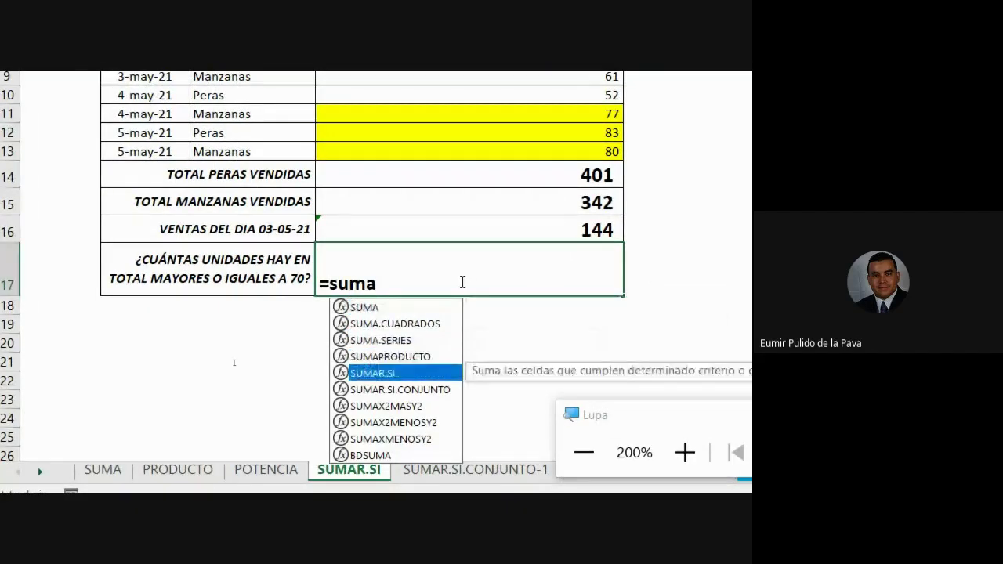
key("Tab")
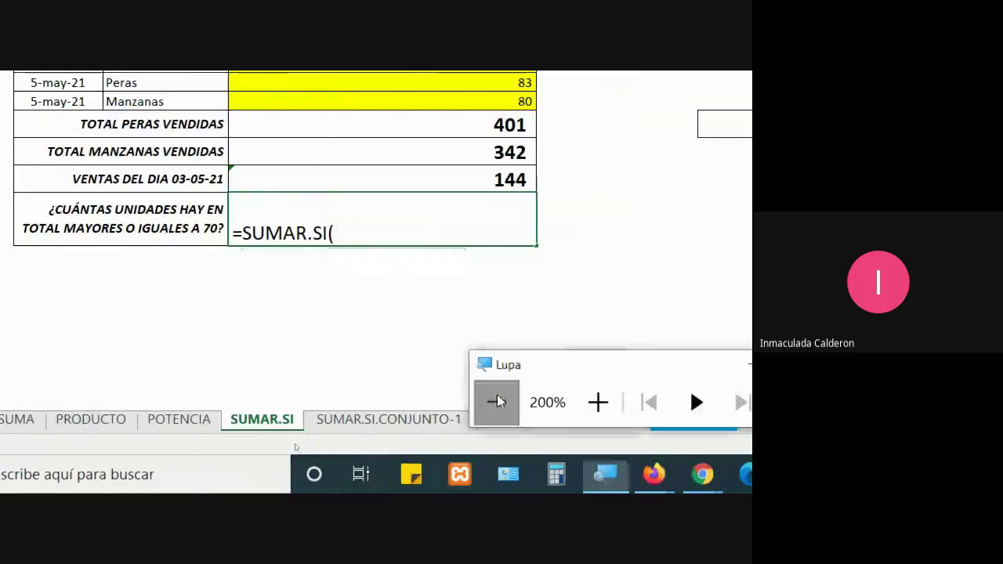
Reset magnification, glance at the Meet call, then begin the range at the first Cantidad cell
left_click(295, 448)
left_click(469, 429)
left_click(398, 483)
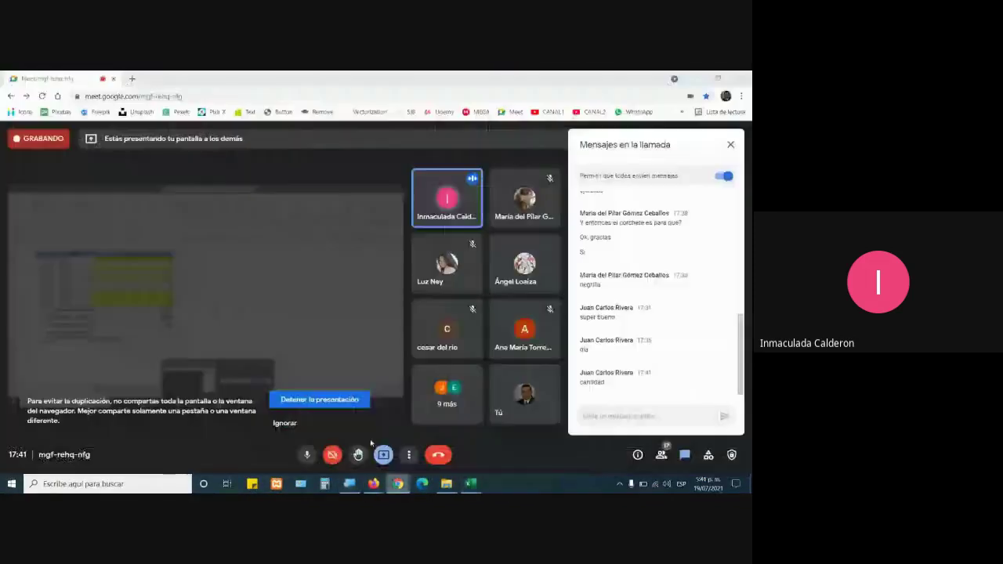
left_click(464, 483)
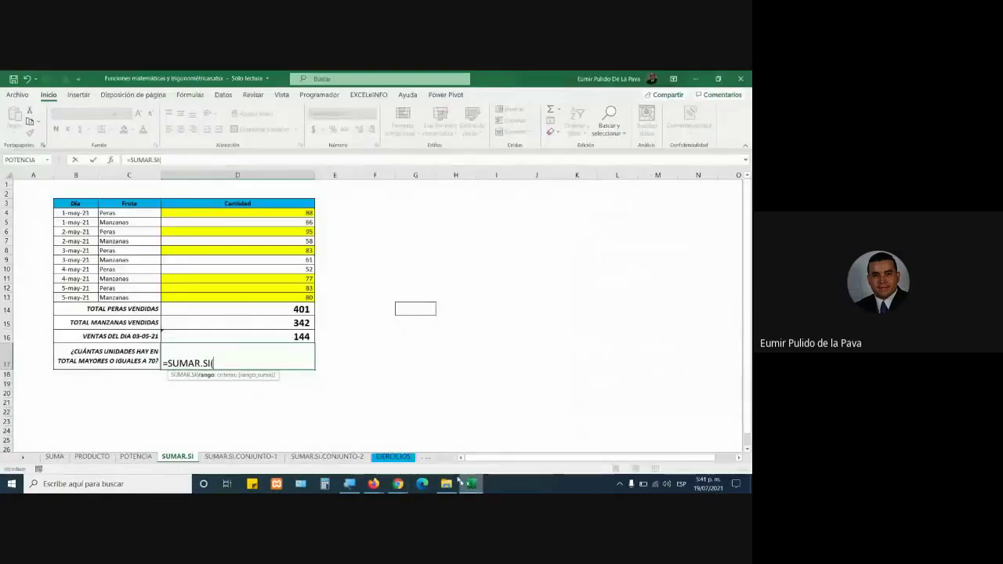
left_click(268, 213)
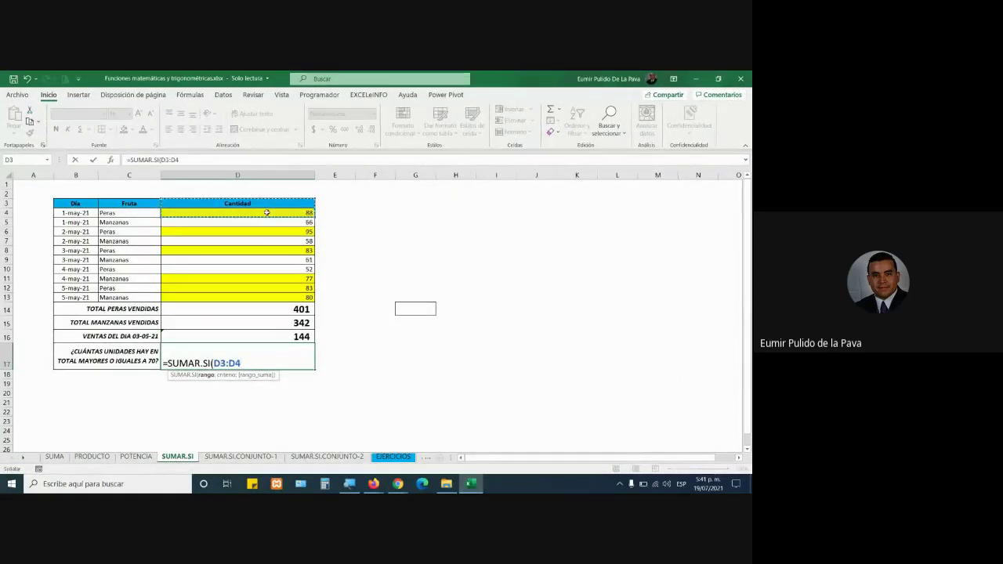
Extend the range to D4:D13 and close the formula with the criterion ">=70"
left_click_drag(266, 219, 269, 304)
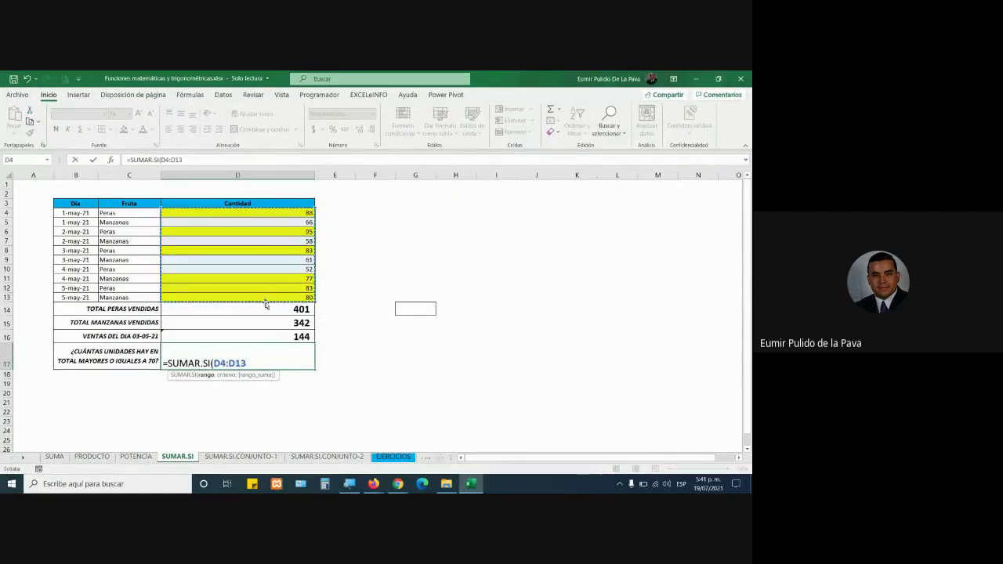
key("super+plus")
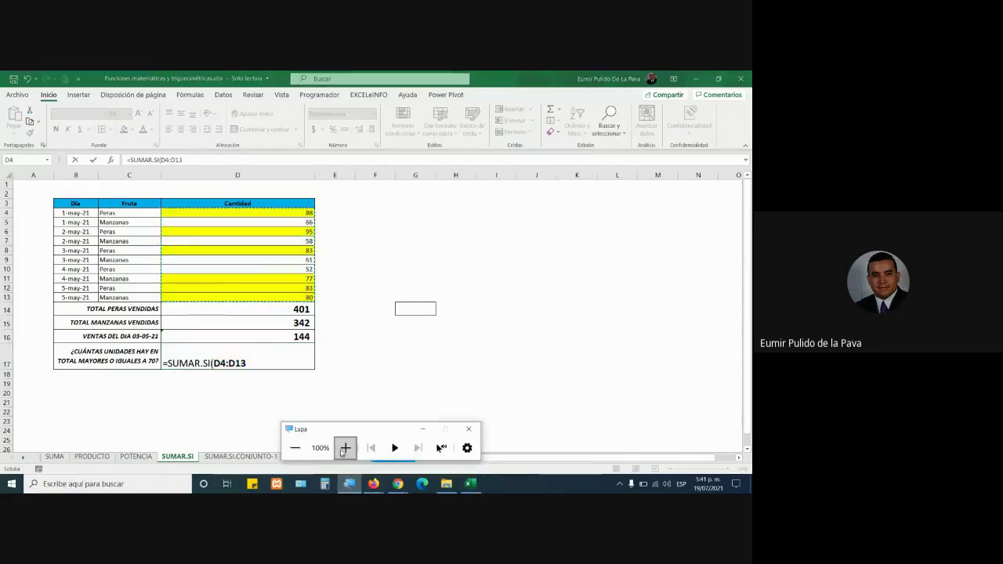
key("super+plus")
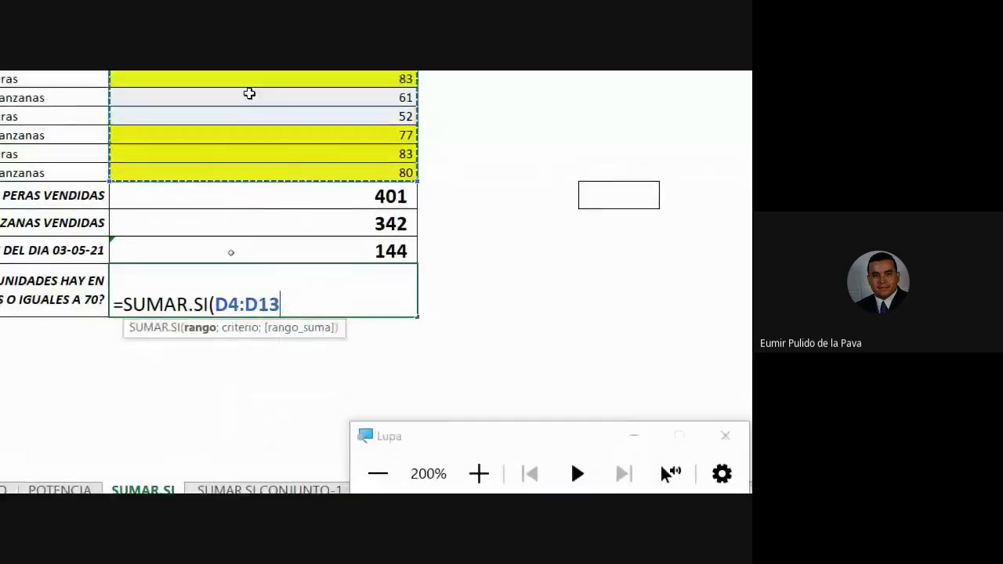
type(";")
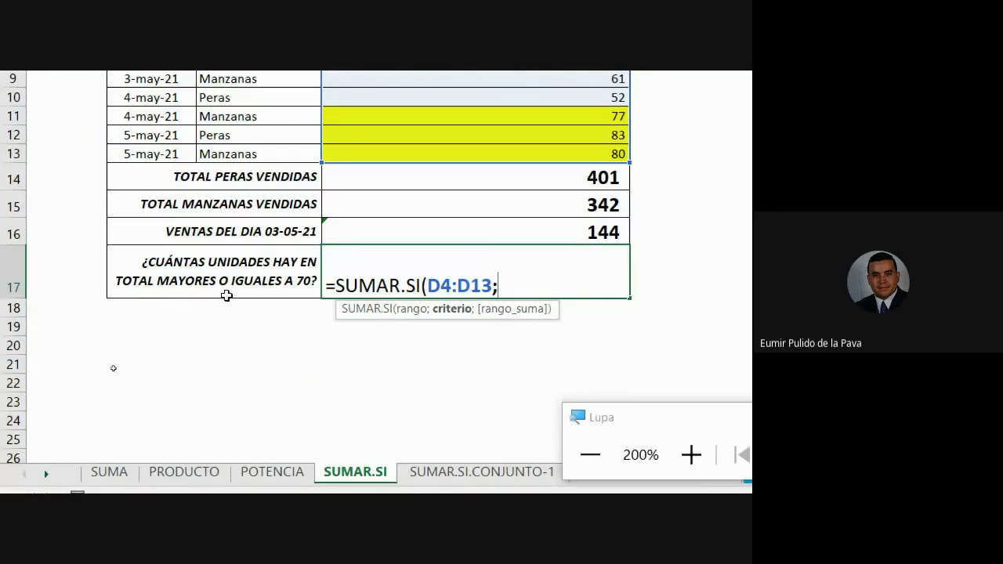
type("\">")
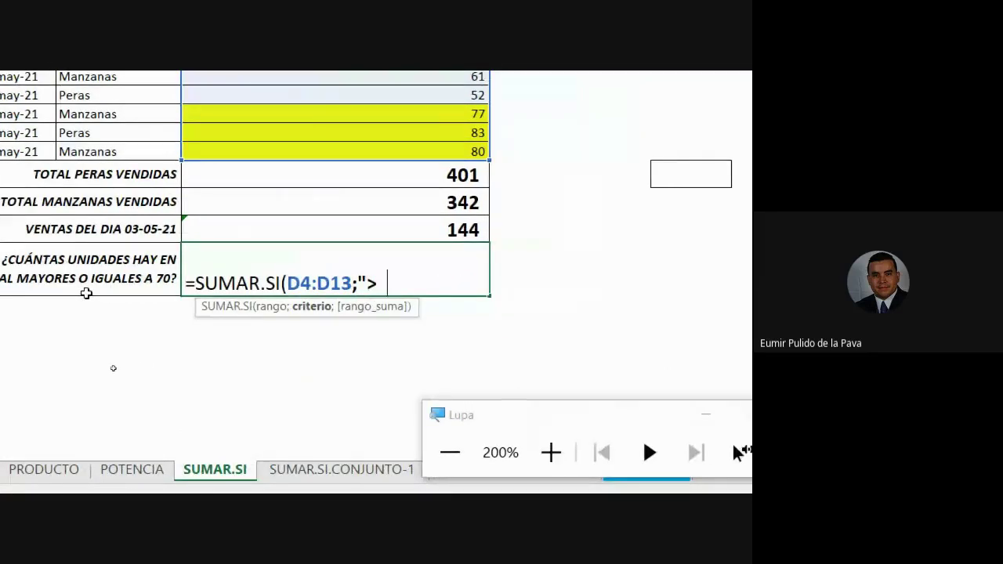
type("=70")
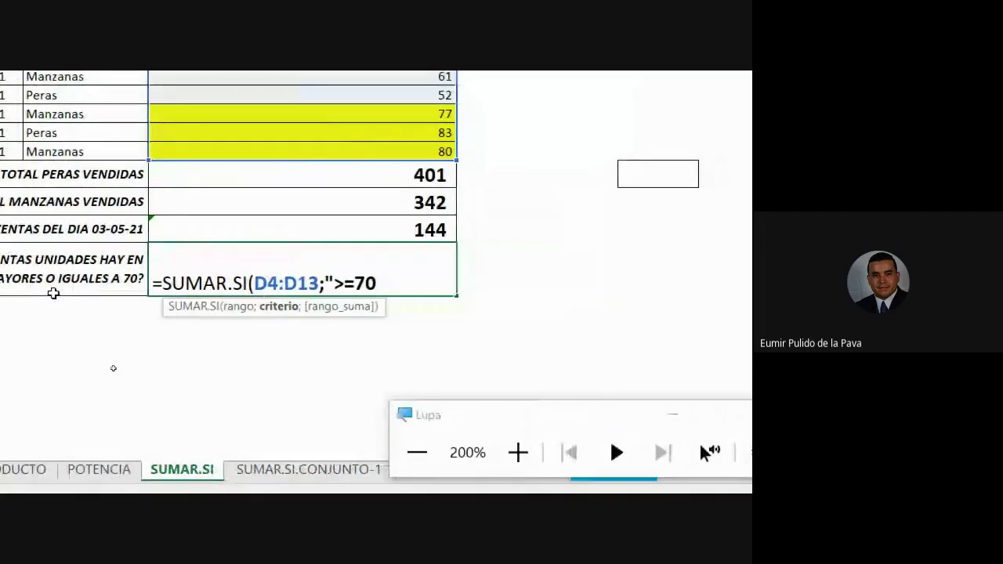
type("\"")
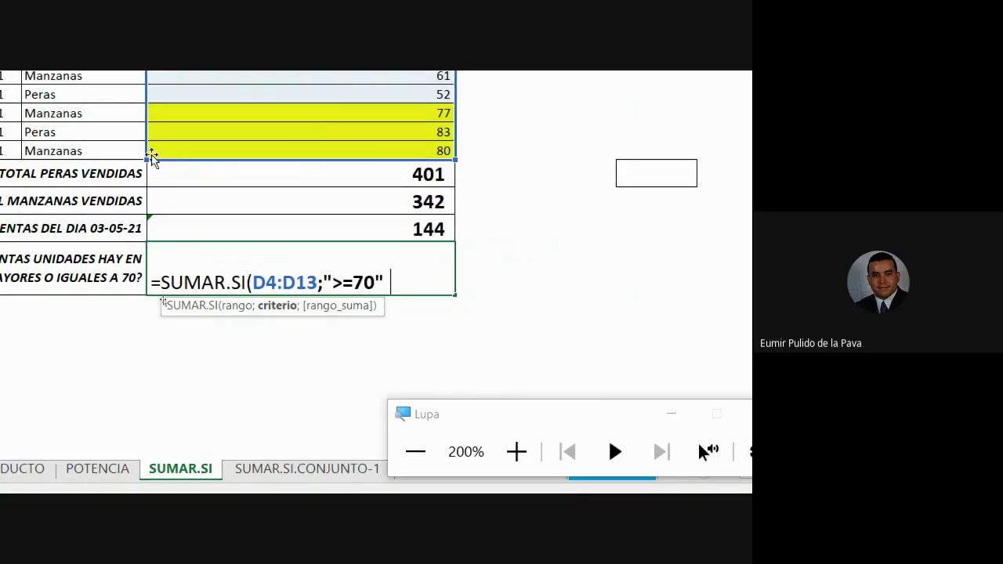
type(")")
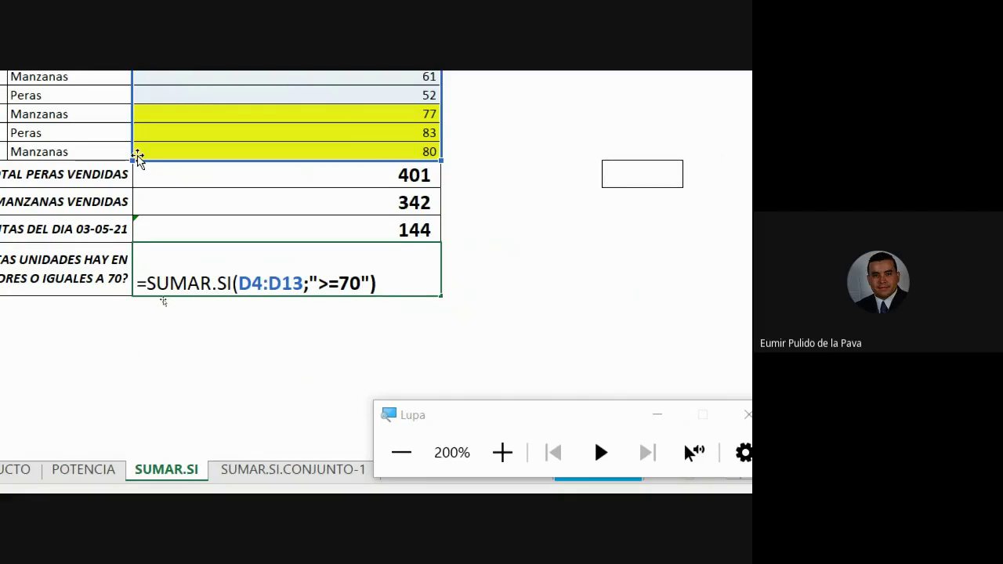
left_click_drag(253, 283, 317, 283)
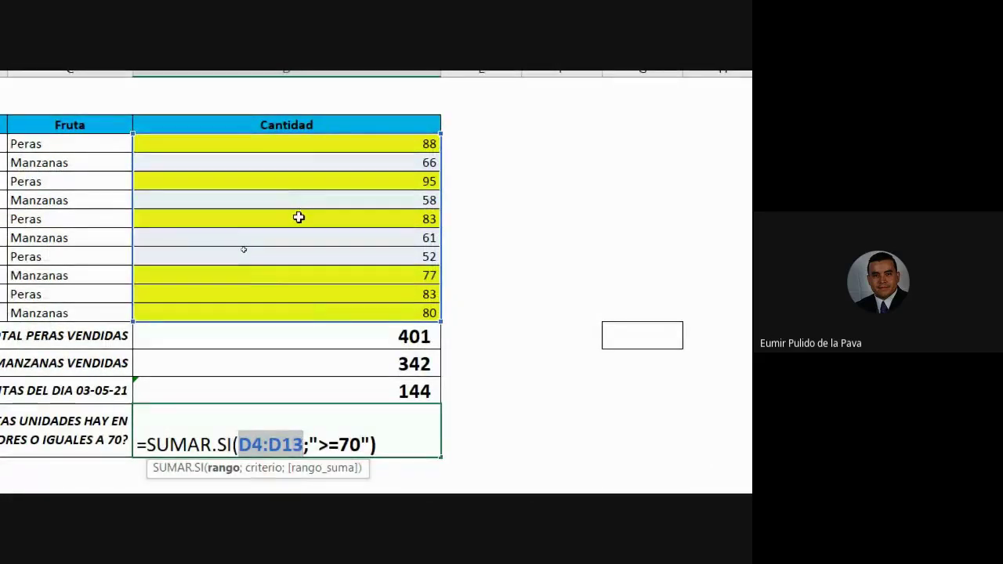
Commit =SUMAR.SI(D4:D13;">=70") showing 506, after adding and removing a redundant D4:D13 sum range
key("Return")
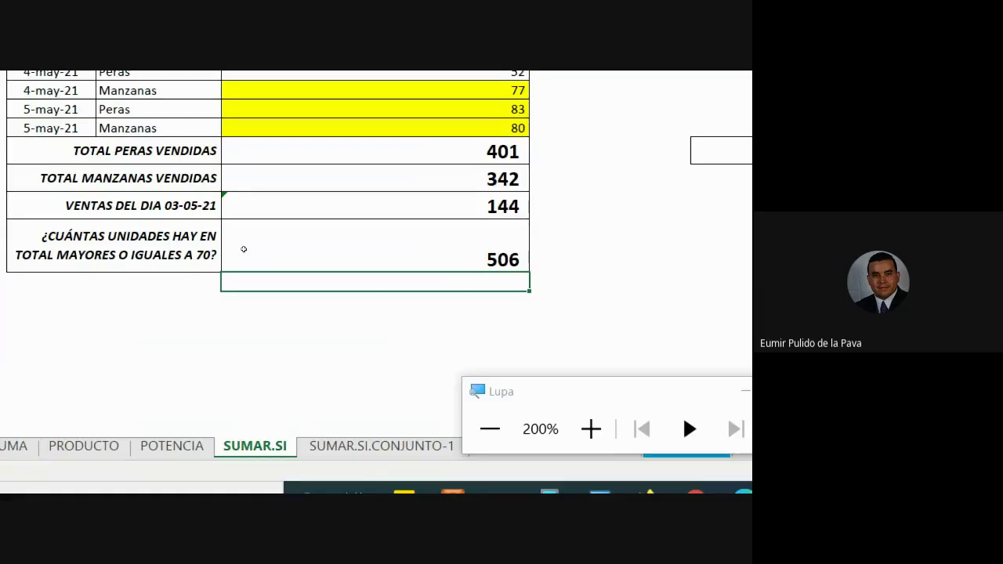
double_click(428, 258)
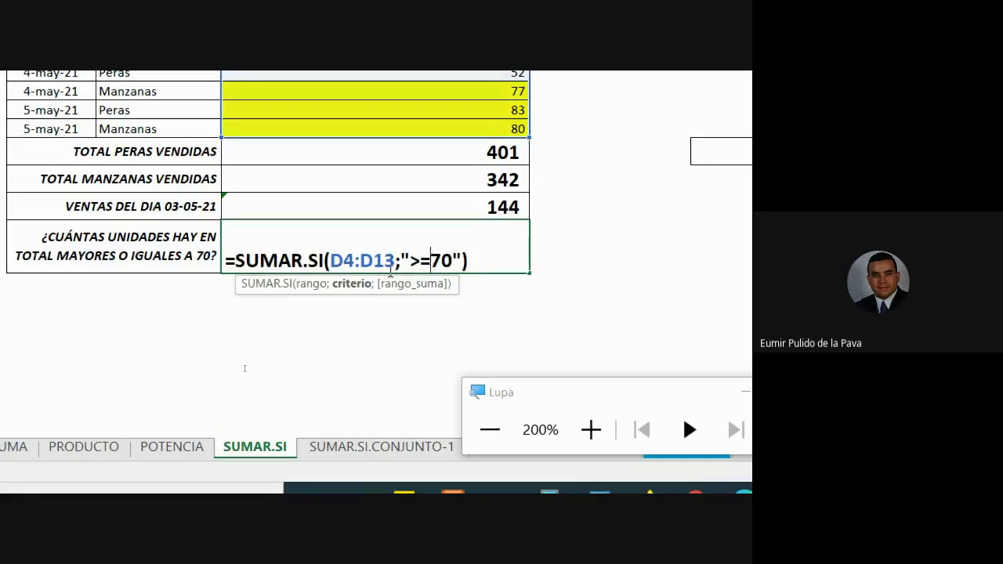
left_click(481, 263)
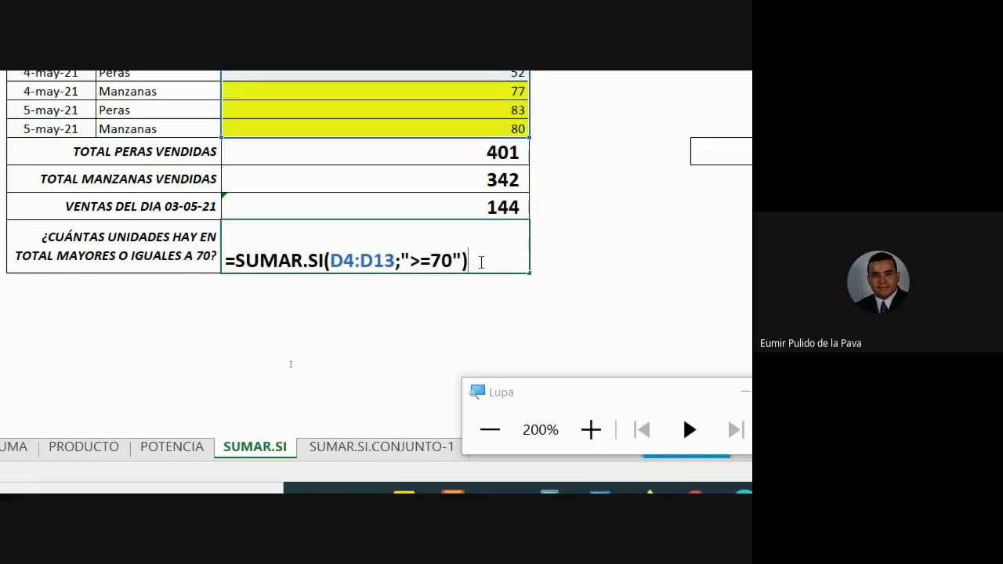
key("BackSpace")
type(";")
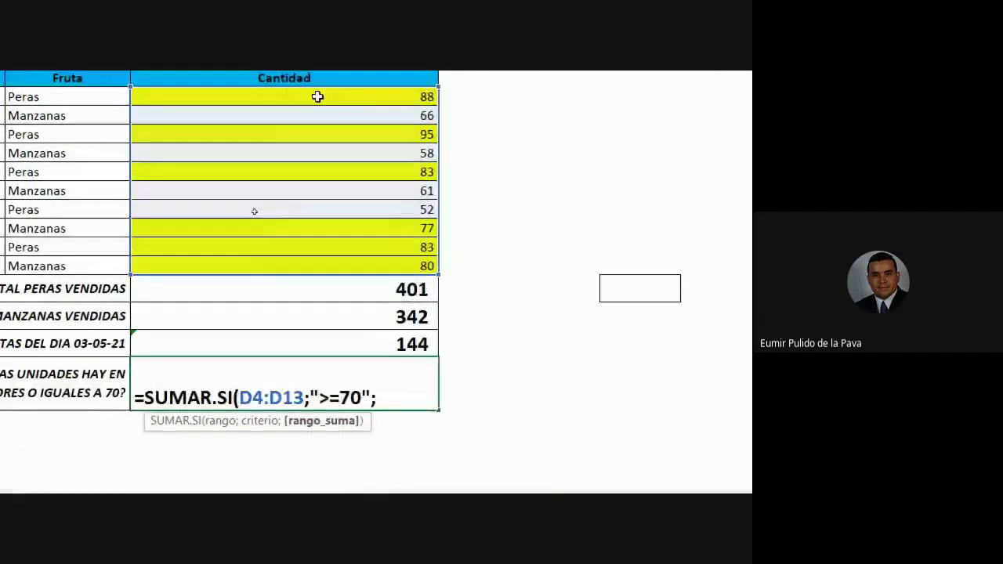
left_click_drag(305, 118, 314, 302)
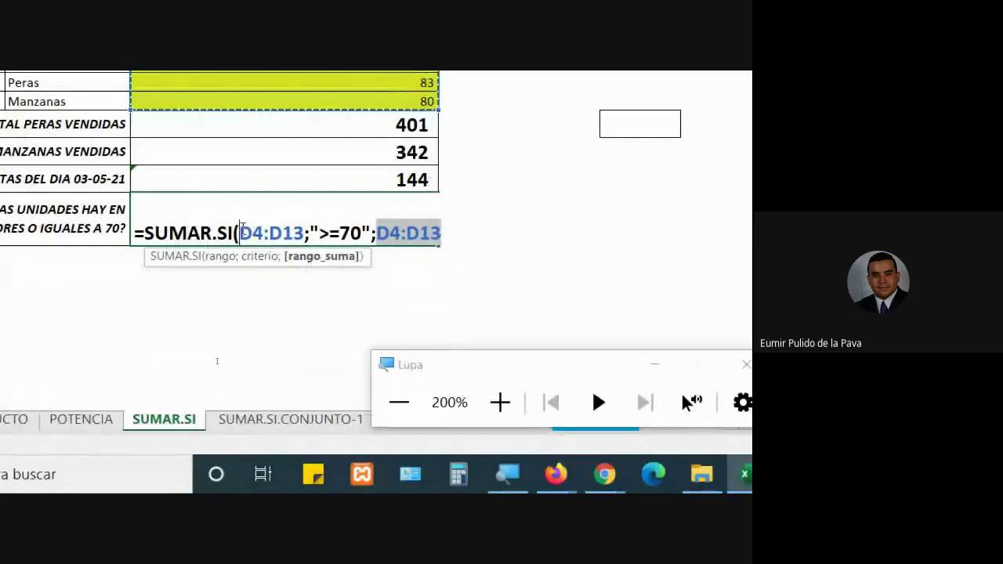
left_click_drag(240, 233, 305, 233)
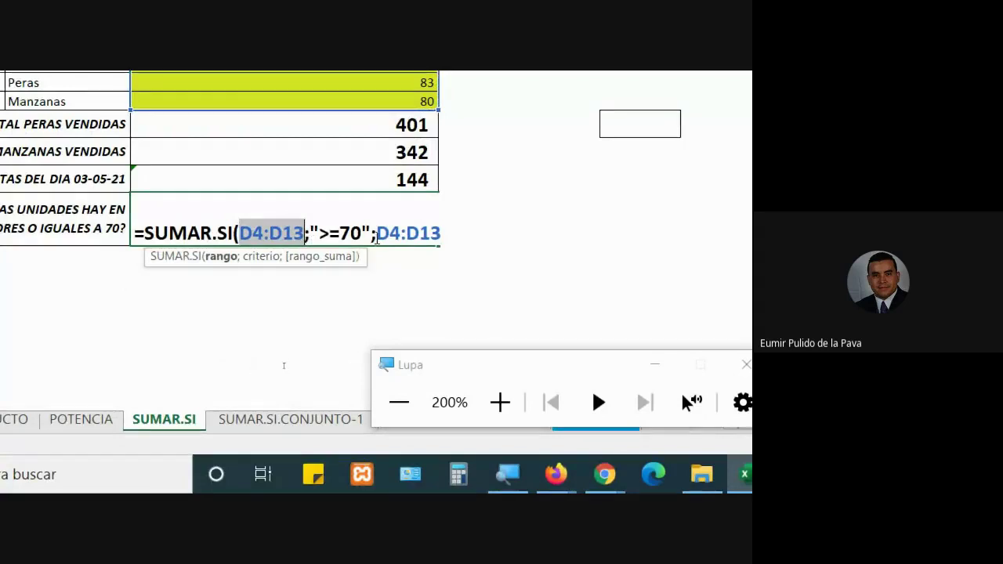
left_click_drag(377, 233, 441, 233)
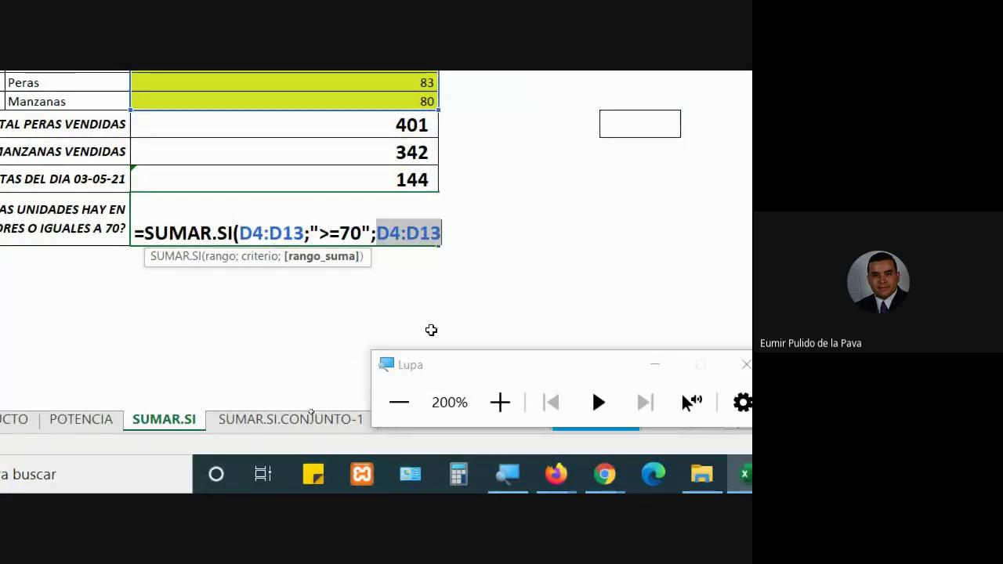
key("BackSpace")
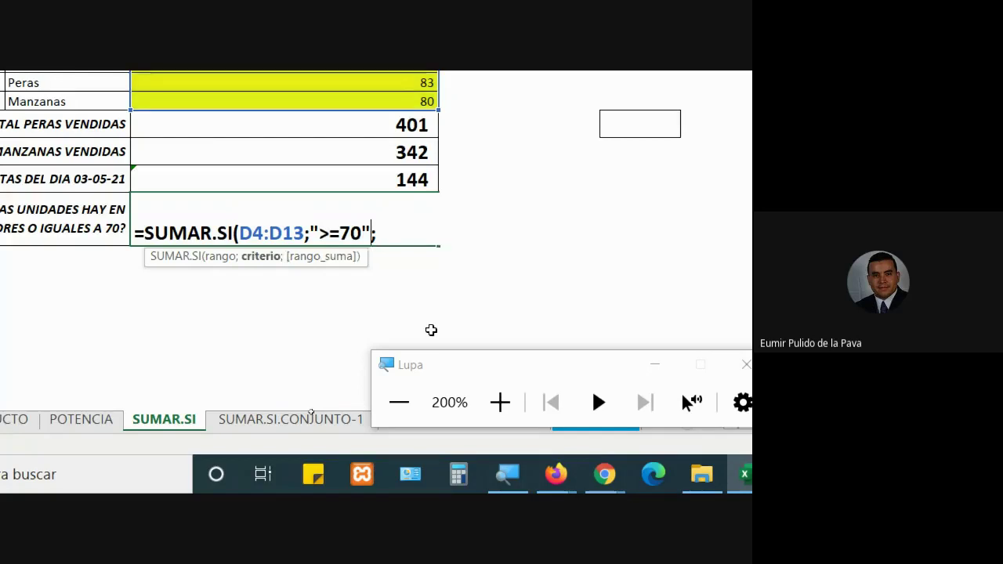
key("BackSpace")
type(")")
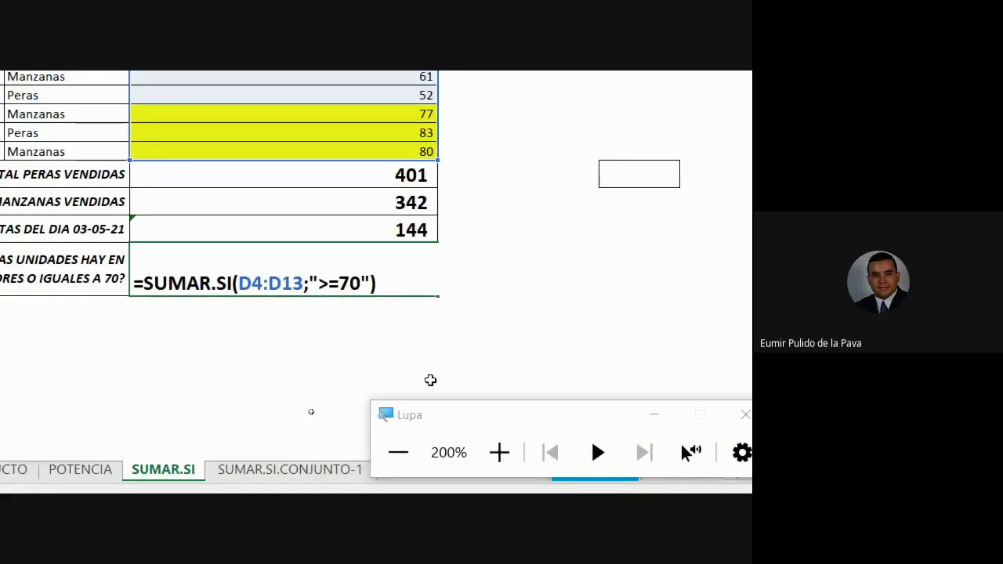
key("Return")
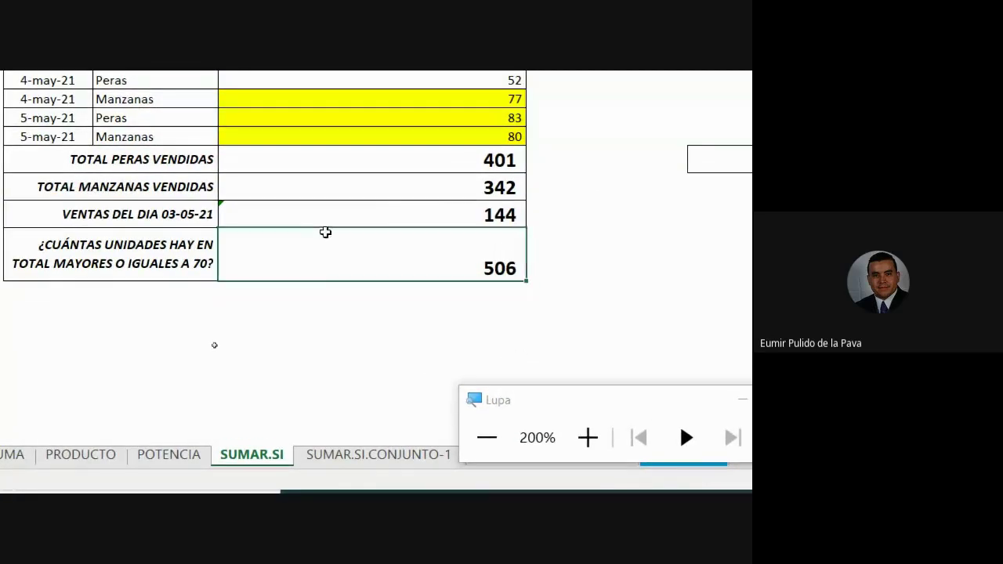
Set magnification back to 100% and admit the waiting participant in the Google Meet call
double_click(326, 234)
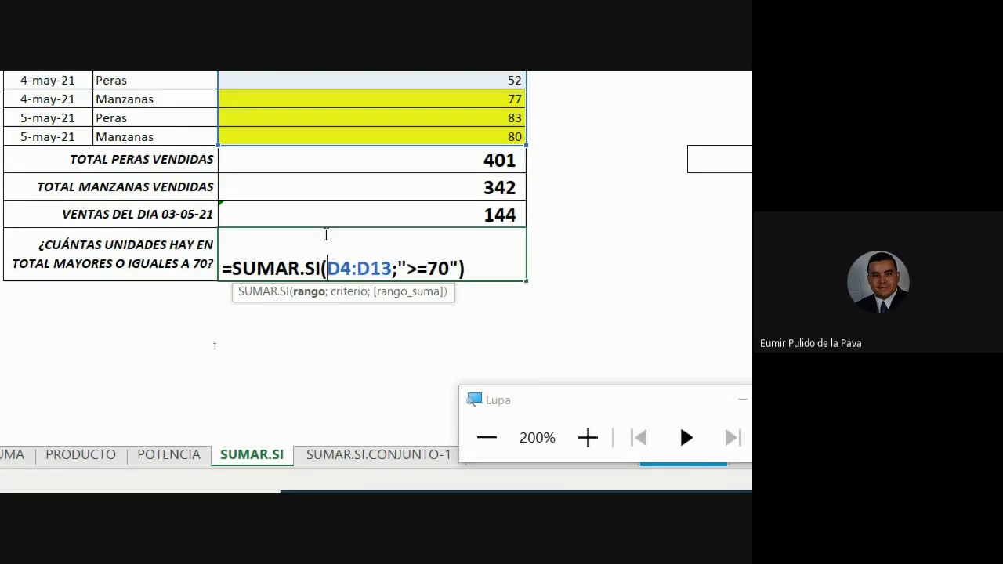
left_click(499, 449)
left_click(422, 429)
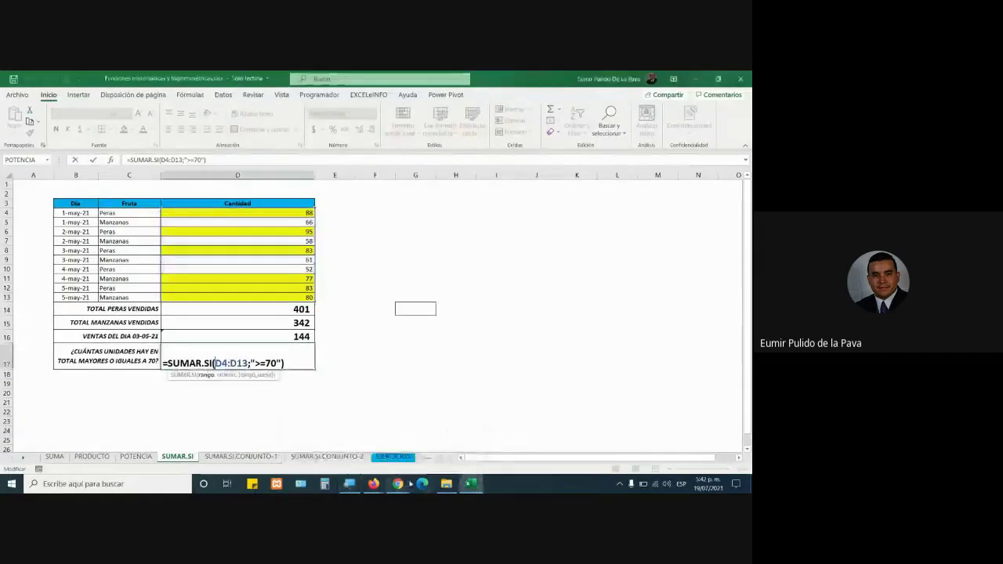
mouse_move(398, 484)
left_click(345, 423)
left_click(478, 192)
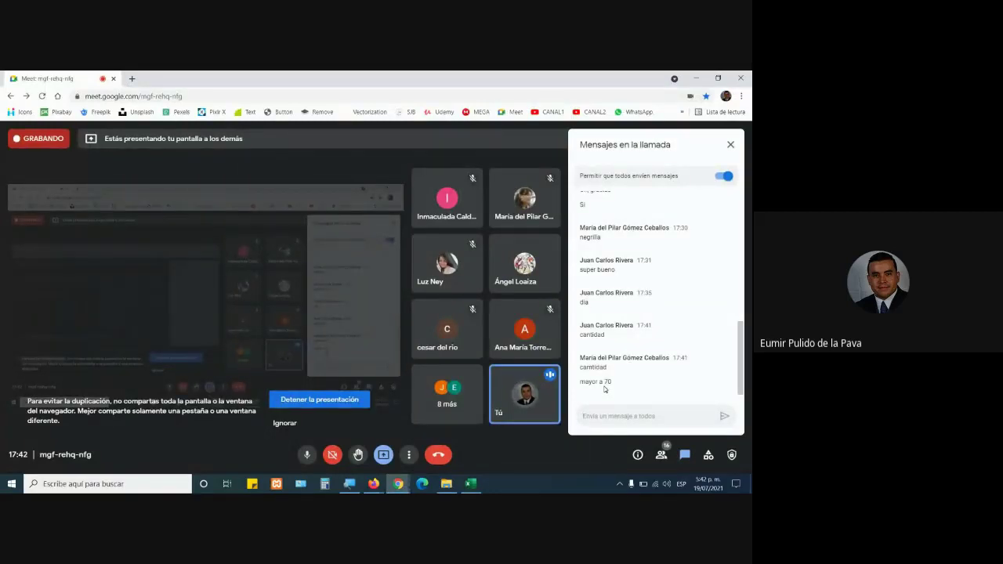
Bring the Excel workbook with the D17 formula back to the front
left_click(472, 484)
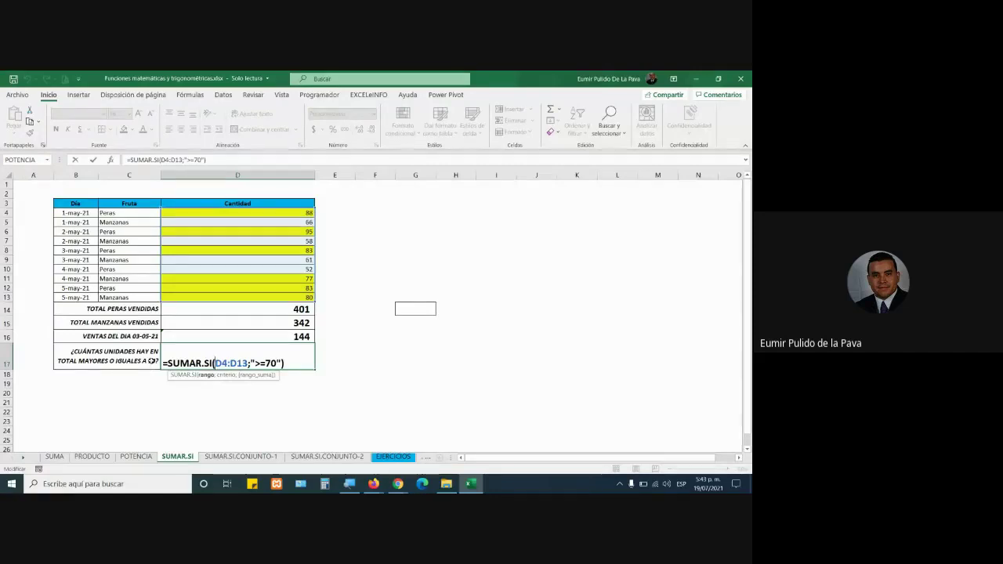
Change the D17 criterion from ">=70" to ">70" and confirm the formula
left_click(267, 363)
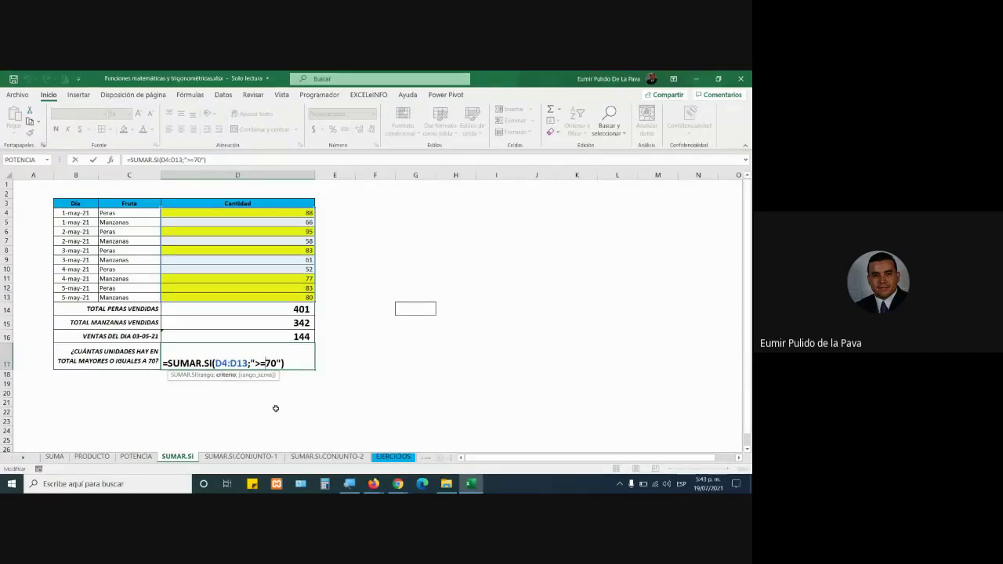
key("BackSpace")
key("Return")
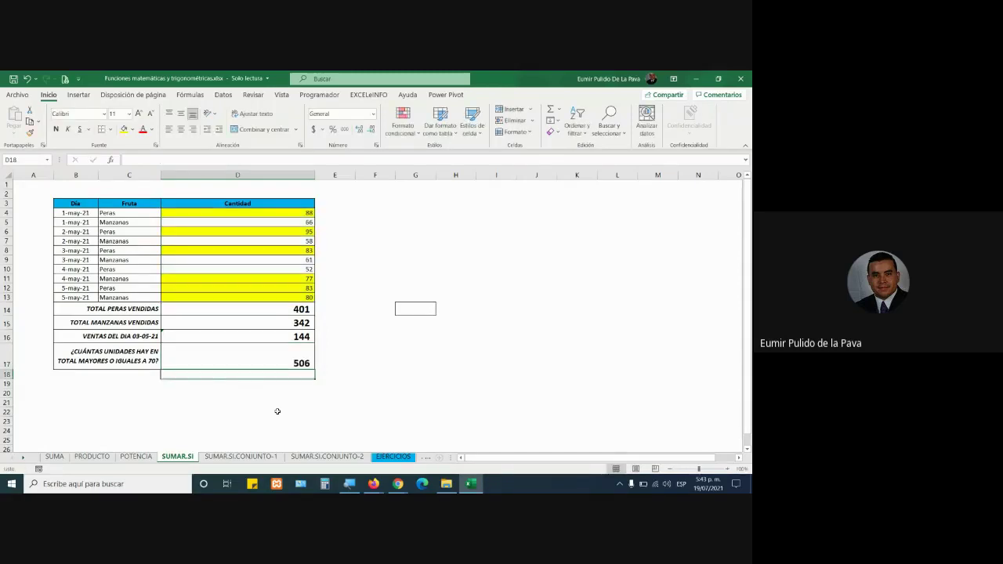
Mute everyone from Meet's people list, then reopen =SUMAR.SI(D4:D13;">70") in D17 for editing
left_click(398, 486)
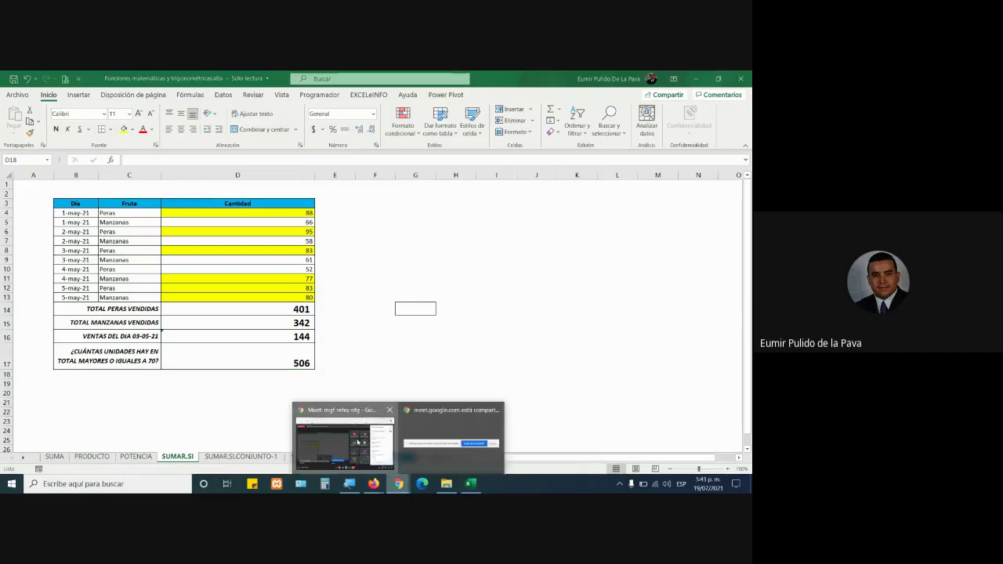
left_click(345, 439)
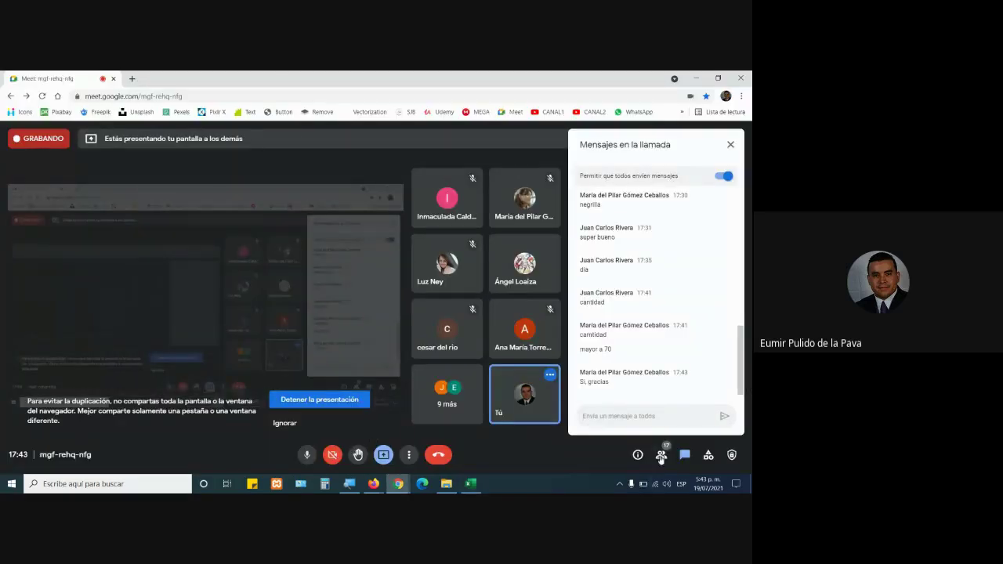
left_click(662, 454)
left_click(584, 193)
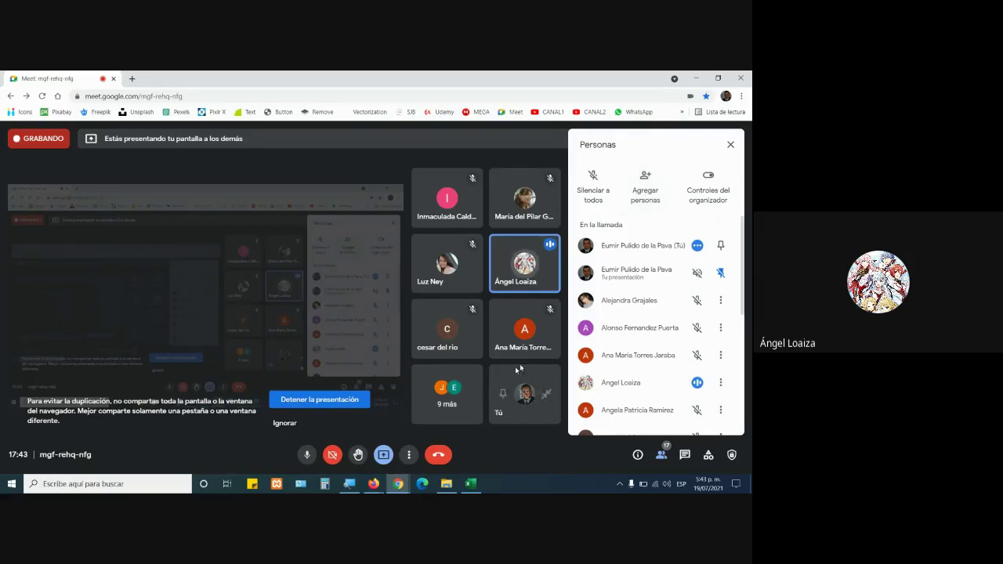
left_click(470, 484)
double_click(273, 351)
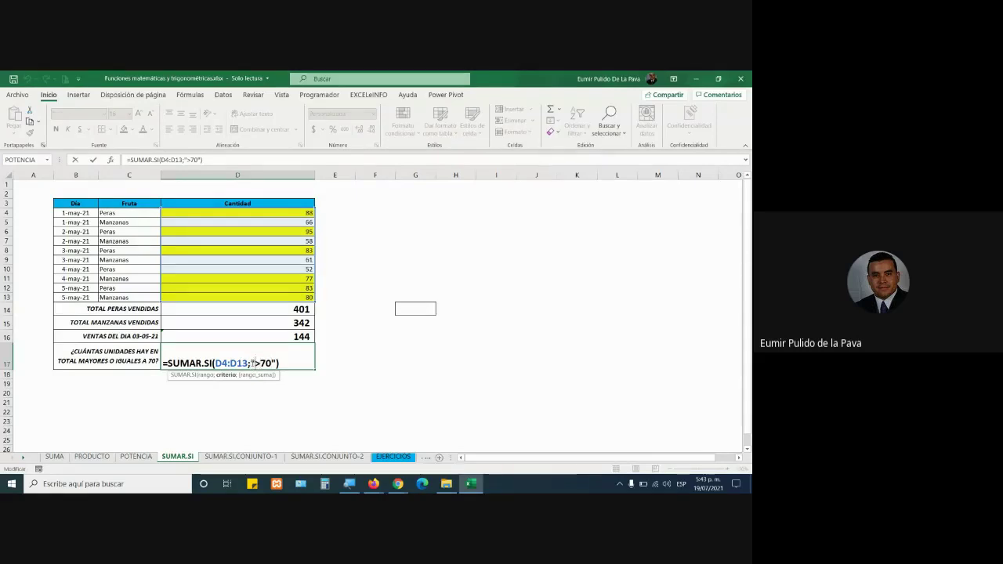
Restore the D17 criterion to ">=70" so it shows 506, then bring the Meet call forward
left_click_drag(260, 362, 278, 363)
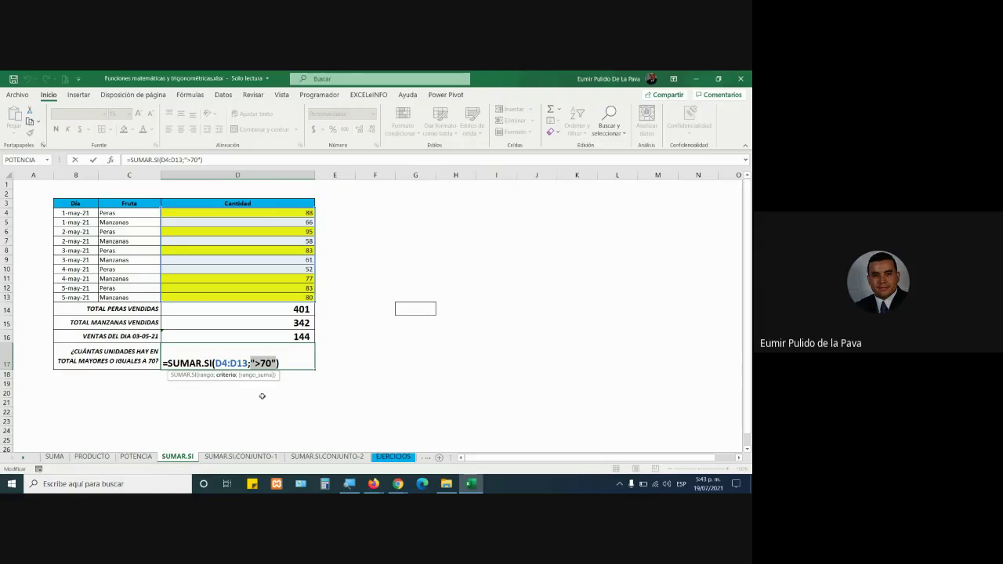
type("7")
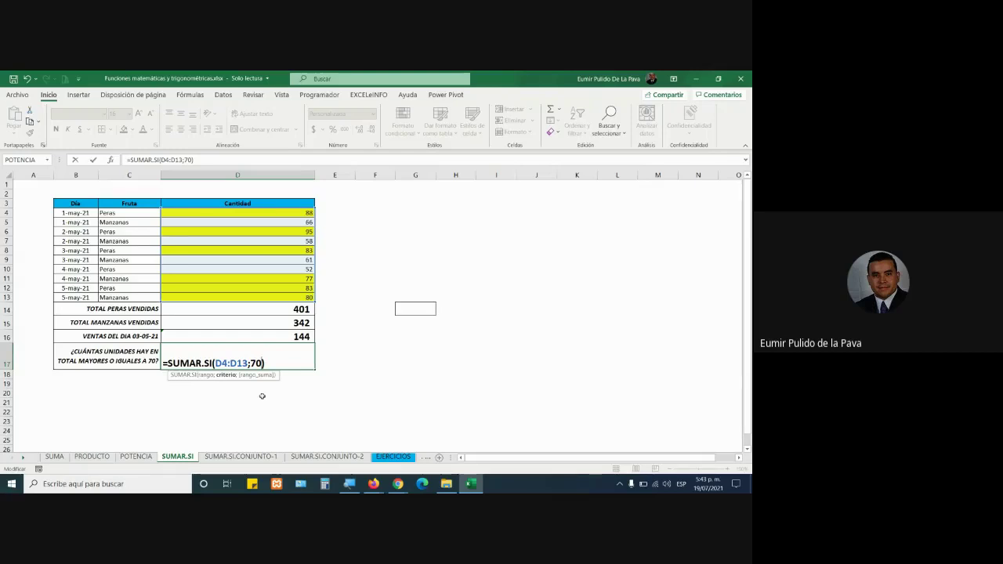
key("BackSpace")
key("BackSpace")
type("\"")
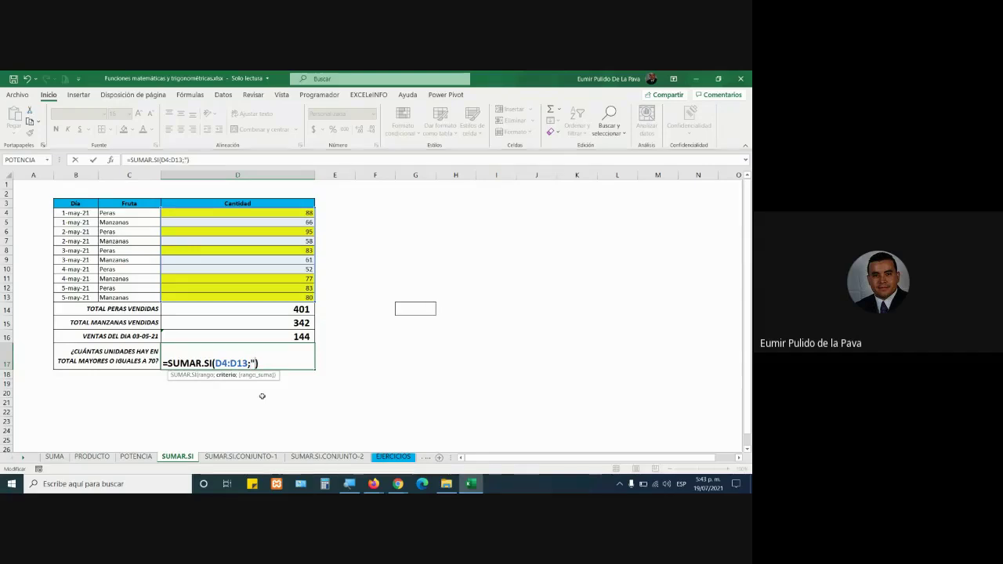
type(">")
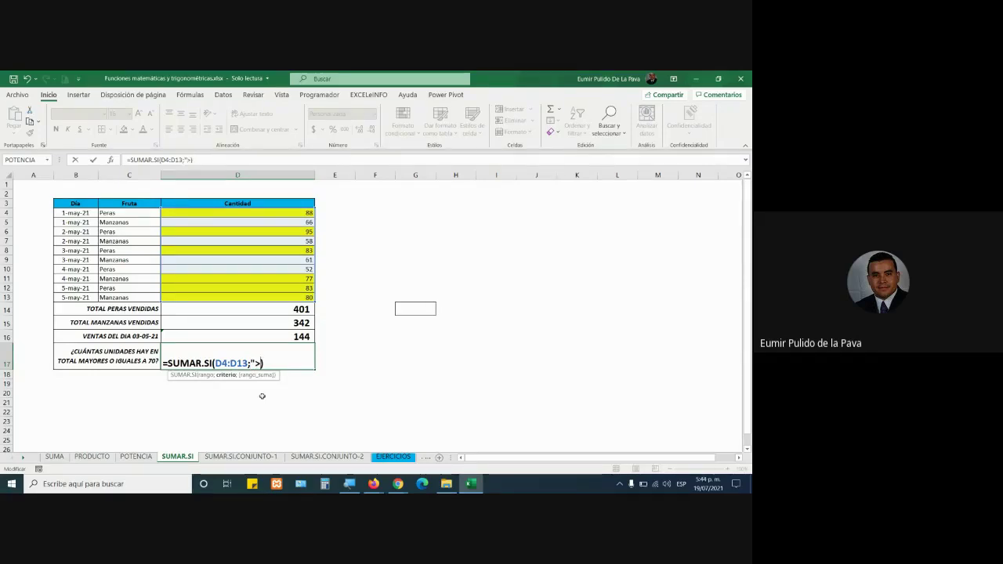
type("=70")
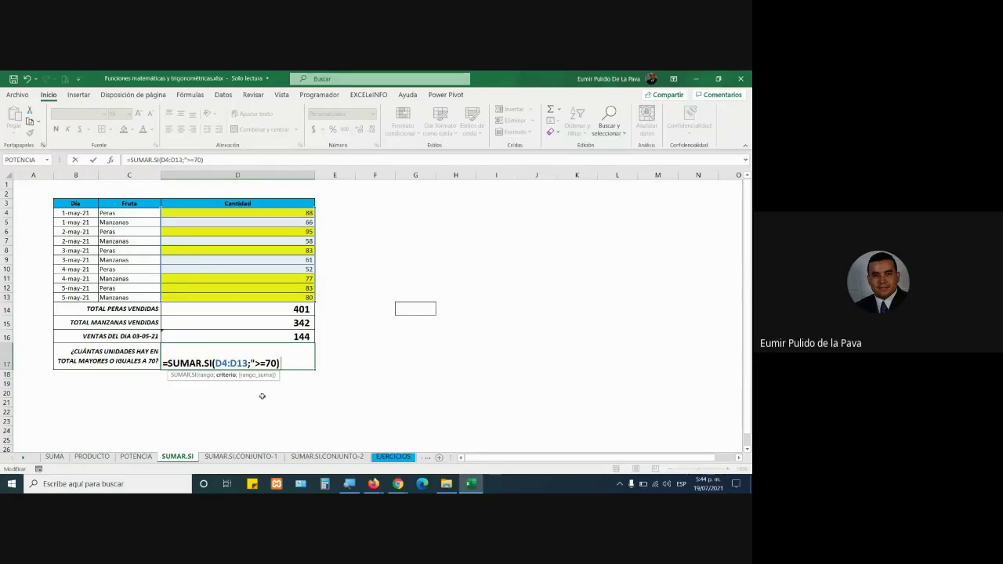
type("\"")
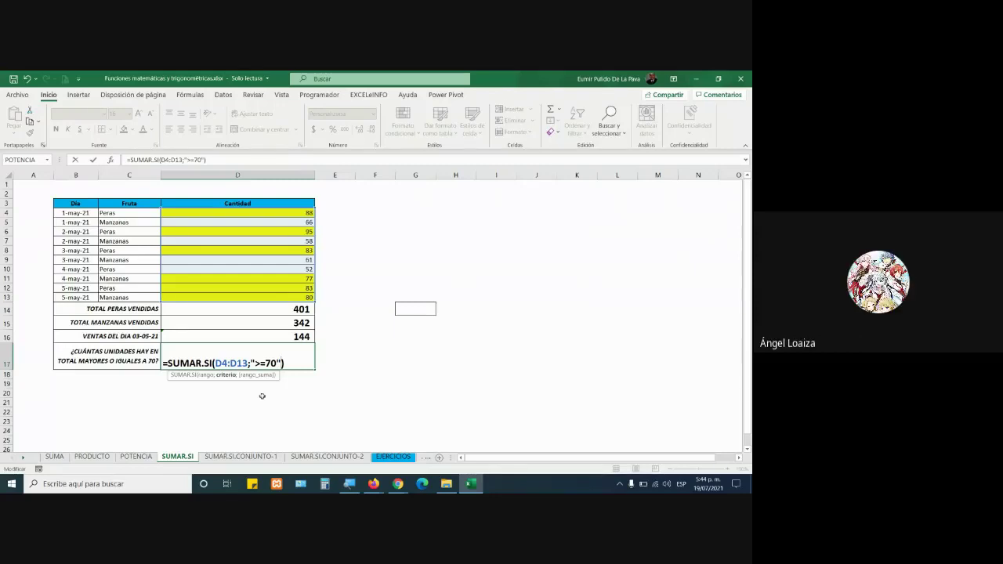
key("Return")
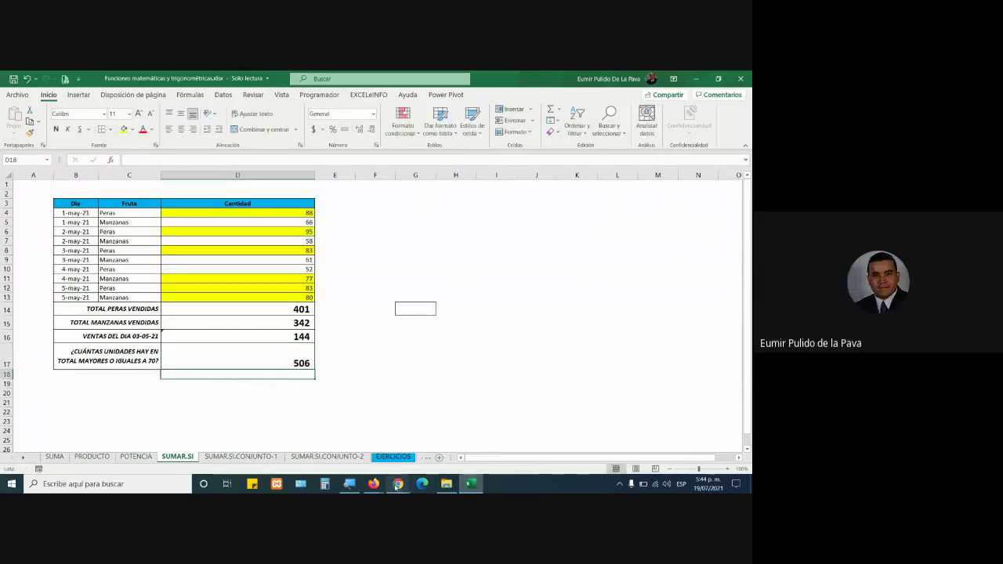
left_click(398, 484)
left_click(365, 441)
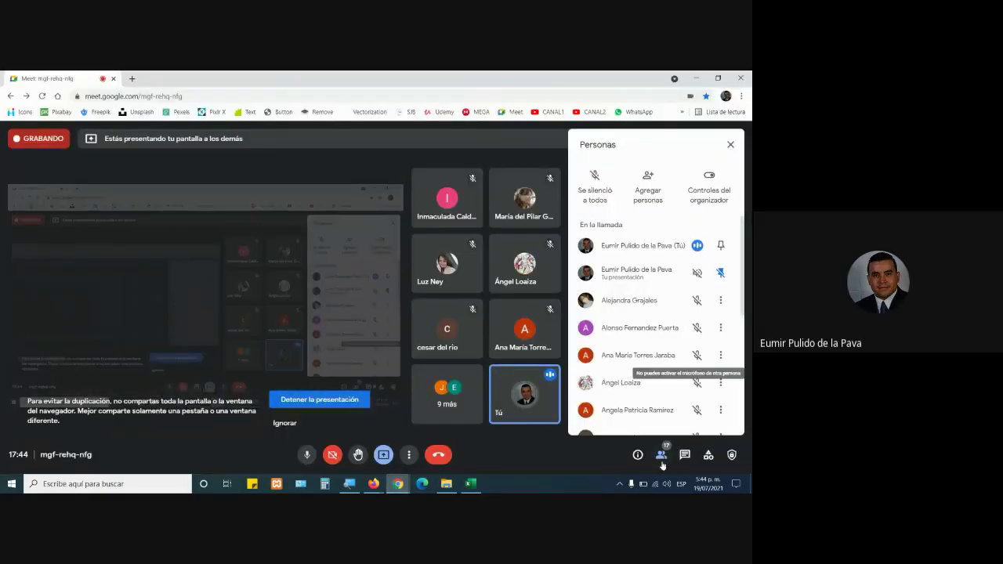
Read the Meet in-call chat messages, then return to the Excel sheet showing 506
left_click(688, 457)
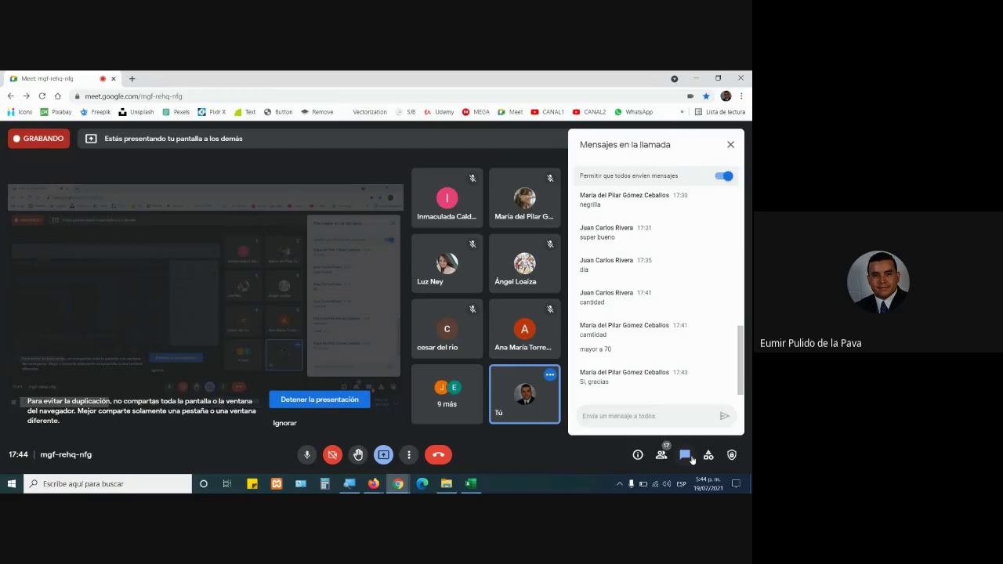
left_click(470, 483)
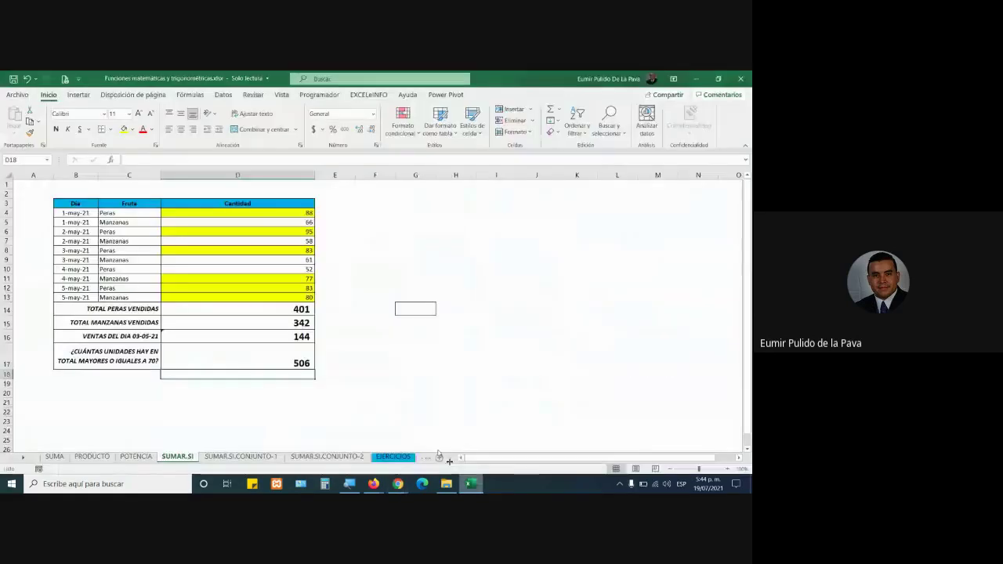
Switch to the SUMAR.SI.CONJUNTO-1 sheet with the housing-prices exercise
left_click(252, 457)
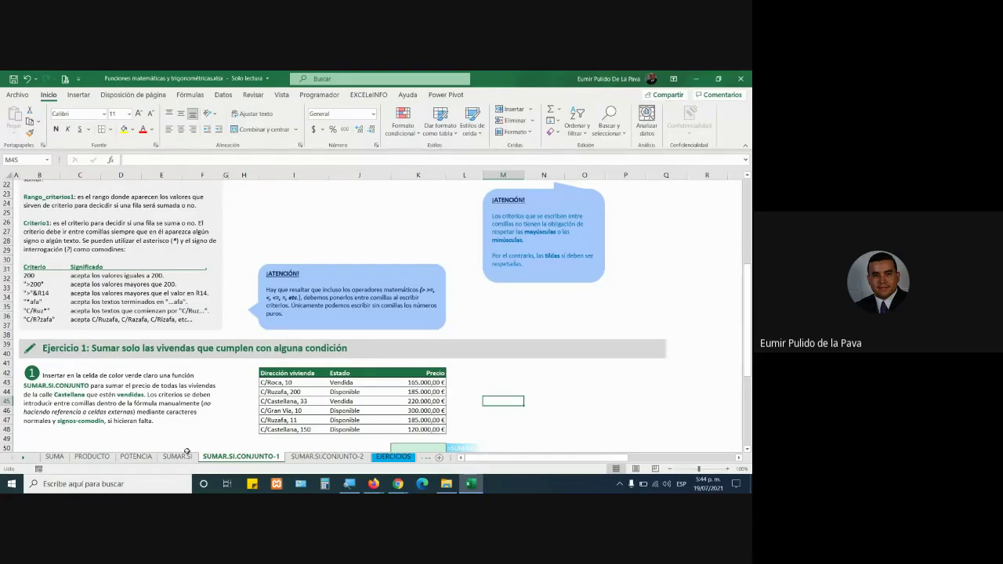
left_click(398, 483)
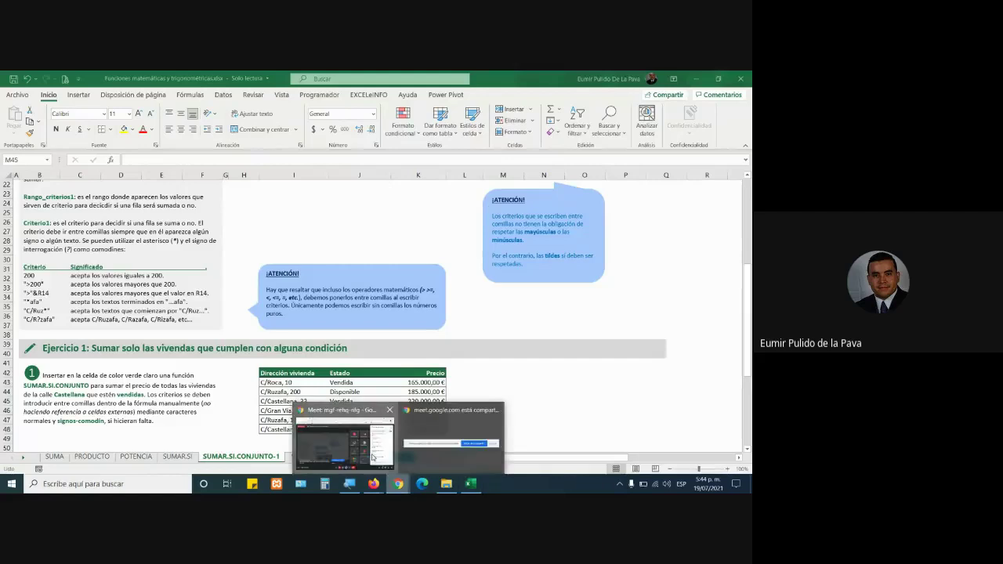
In Meet, open the recording panel via More options' Detener la grabación
left_click(372, 457)
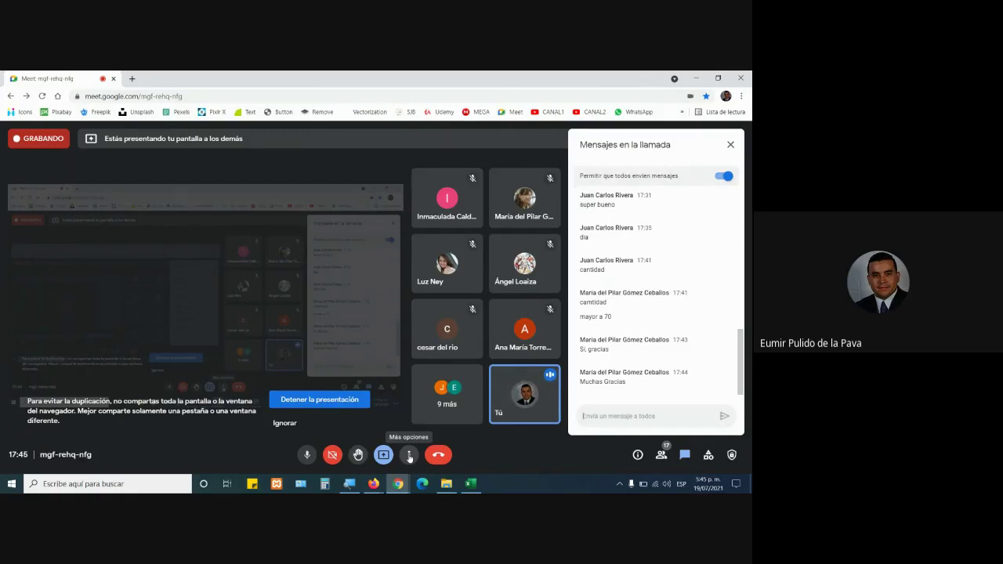
left_click(409, 457)
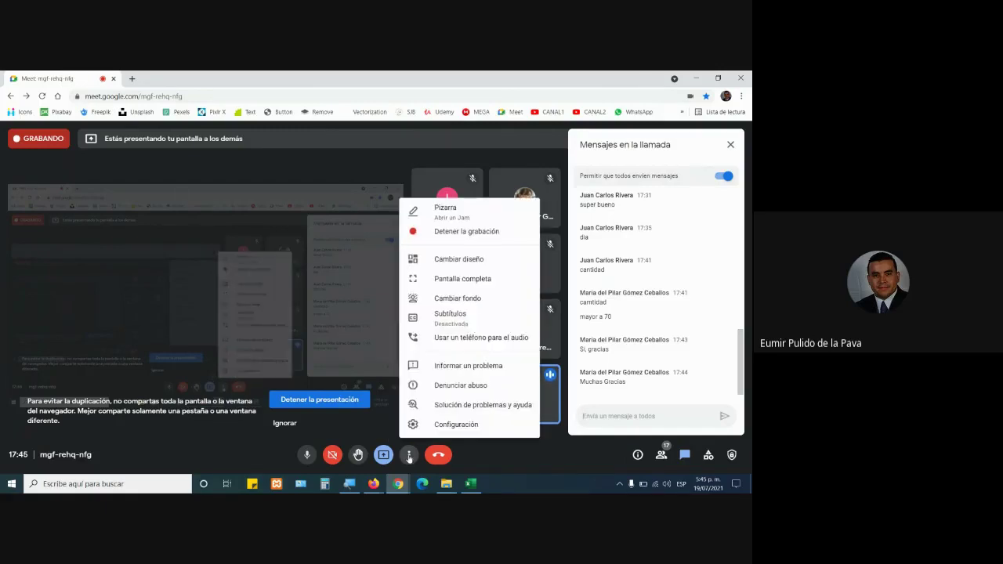
left_click(474, 233)
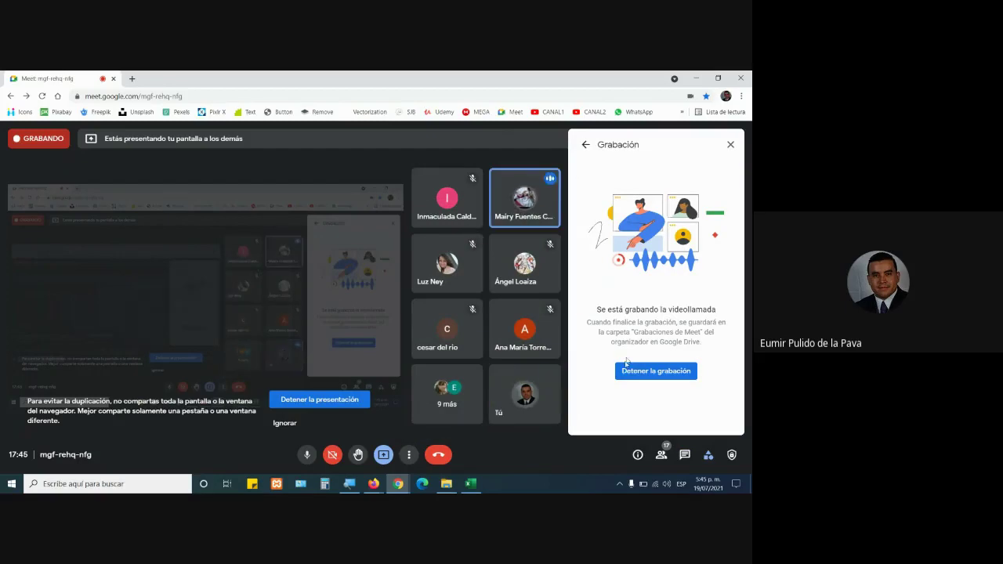